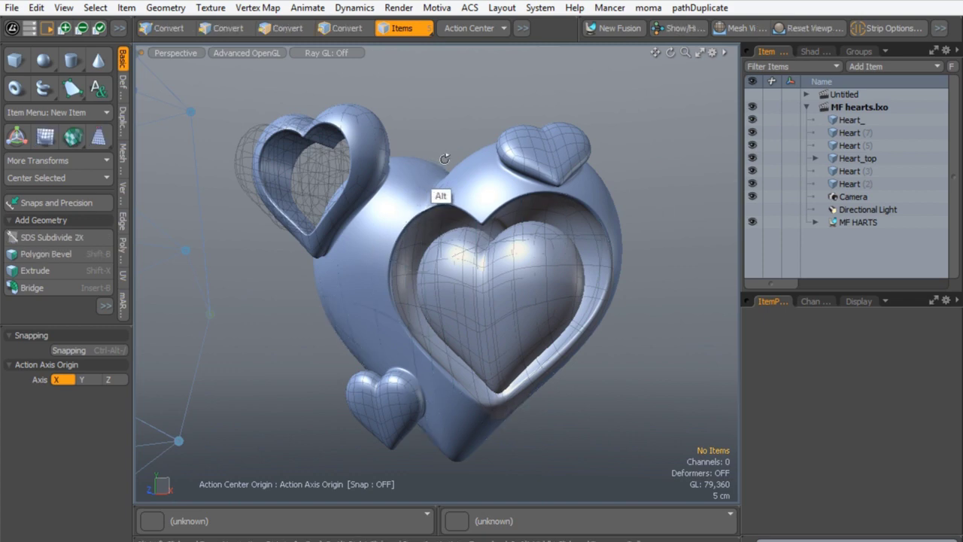
{"action": "left_click_drag", "start_coordinate": [479, 179], "coordinate": [415, 197], "text": "alt"}
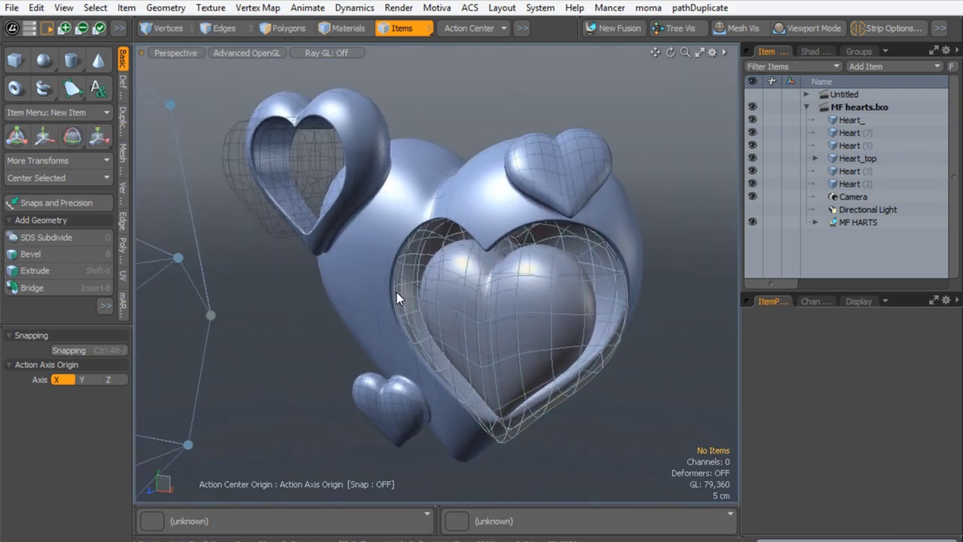
{"action": "left_click_drag", "start_coordinate": [312, 331], "coordinate": [323, 231], "text": "alt"}
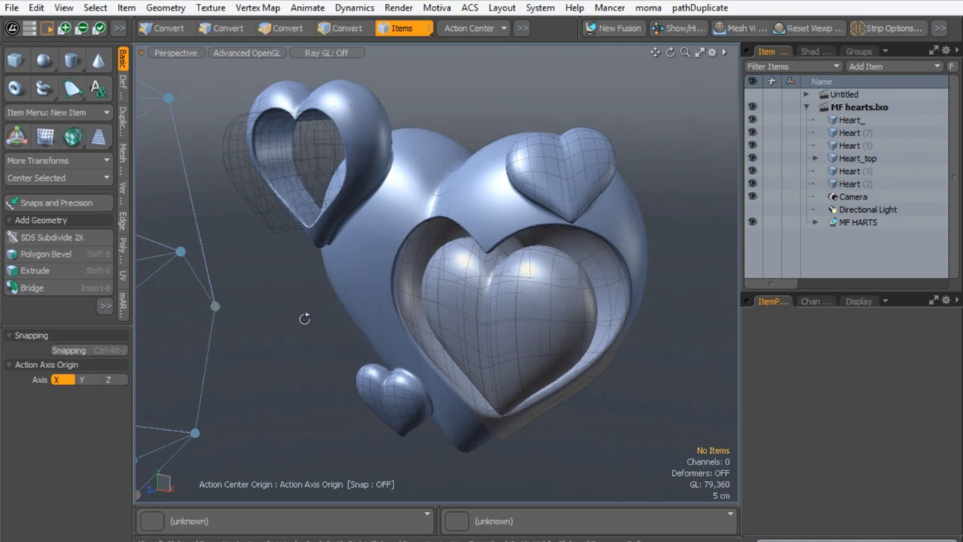
{"action": "left_click_drag", "start_coordinate": [304, 318], "coordinate": [315, 302], "text": "alt"}
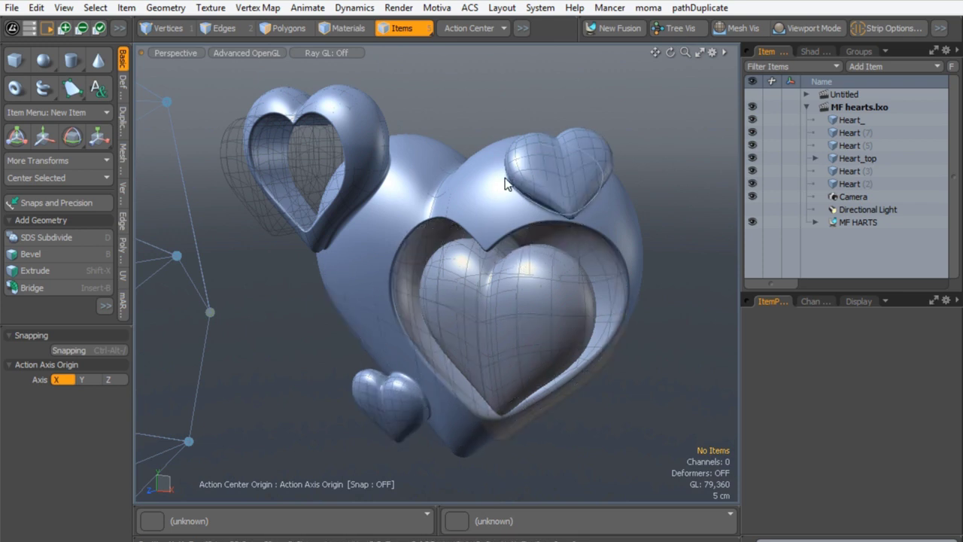
{"action": "left_click_drag", "start_coordinate": [553, 180], "coordinate": [482, 232], "text": "alt"}
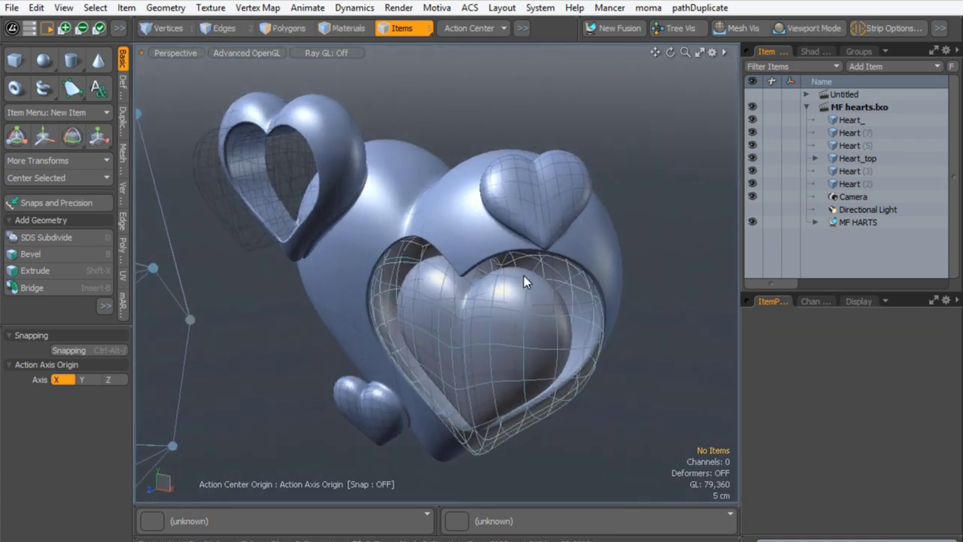
Step: Select the hollow Heart_top heart and set the action center to Auto
{"action": "left_click", "coordinate": [335, 124]}
{"action": "left_click_drag", "start_coordinate": [487, 226], "coordinate": [508, 246], "text": "alt"}
{"action": "left_click_drag", "start_coordinate": [415, 306], "coordinate": [356, 229], "text": "alt"}
{"action": "left_click_drag", "start_coordinate": [435, 259], "coordinate": [342, 251], "text": "ctrl+alt"}
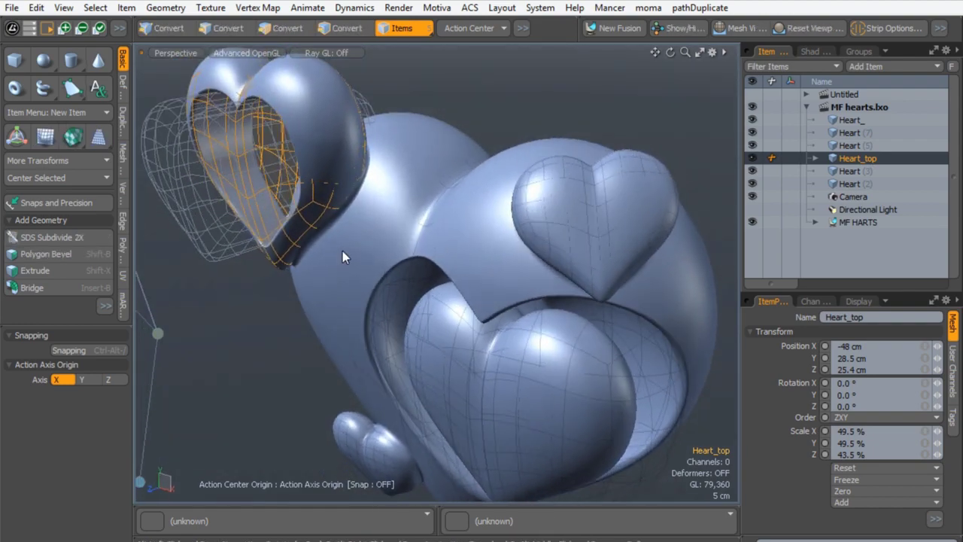
{"action": "key", "text": "w"}
{"action": "left_click_drag", "start_coordinate": [430, 261], "coordinate": [278, 258], "text": "alt"}
{"action": "key", "text": "q"}
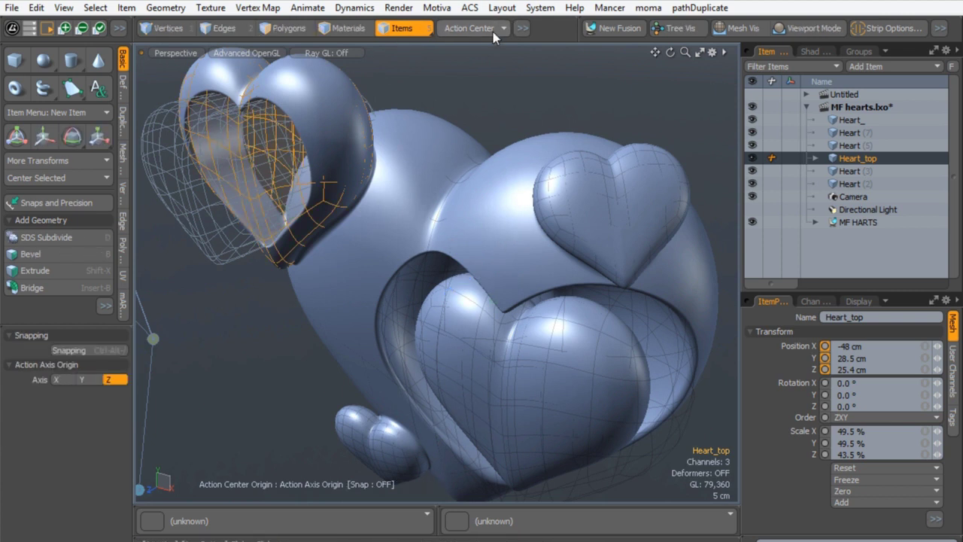
{"action": "left_click", "coordinate": [469, 29]}
{"action": "left_click", "coordinate": [446, 28]}
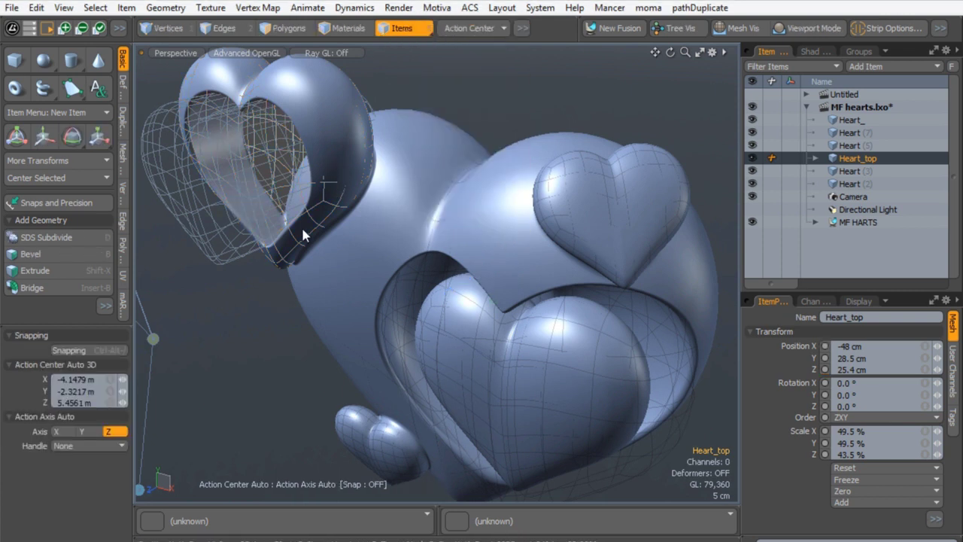
Step: Move Heart_top along its Y and Z axes to about Y 28.1 cm and Z 25 cm
{"action": "left_click_drag", "start_coordinate": [279, 231], "coordinate": [300, 229], "text": "alt"}
{"action": "key", "text": "w"}
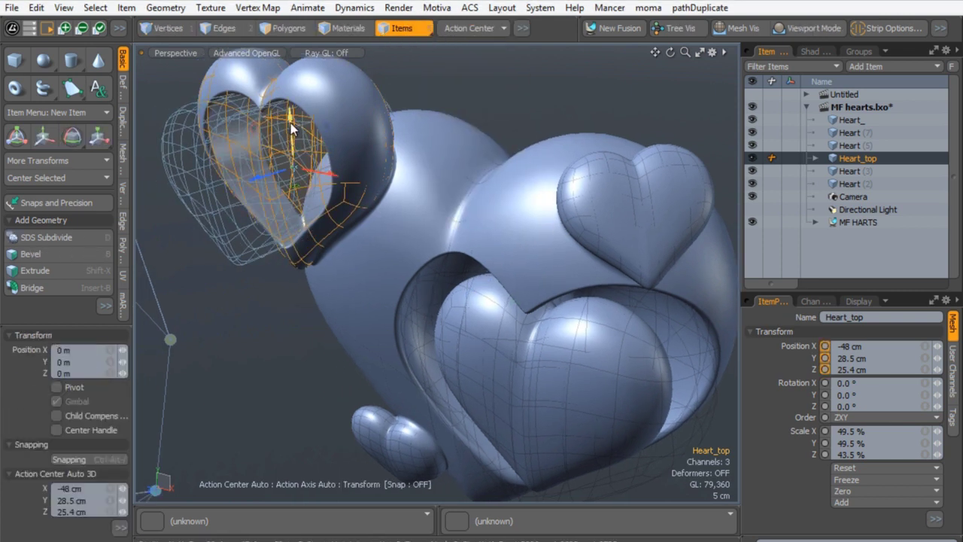
{"action": "left_click_drag", "start_coordinate": [291, 124], "coordinate": [271, 258]}
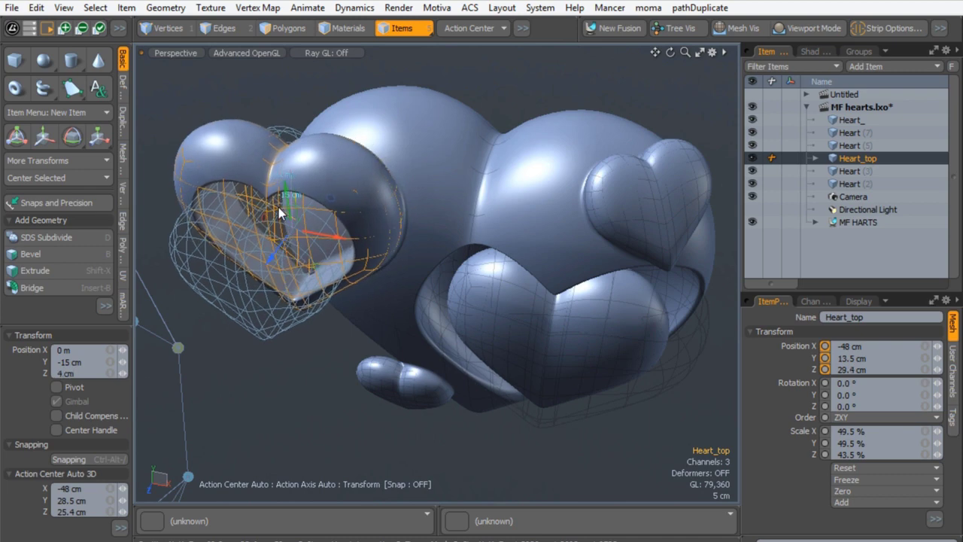
{"action": "left_click_drag", "start_coordinate": [287, 188], "coordinate": [285, 149]}
{"action": "left_click_drag", "start_coordinate": [317, 276], "coordinate": [313, 317], "text": "alt"}
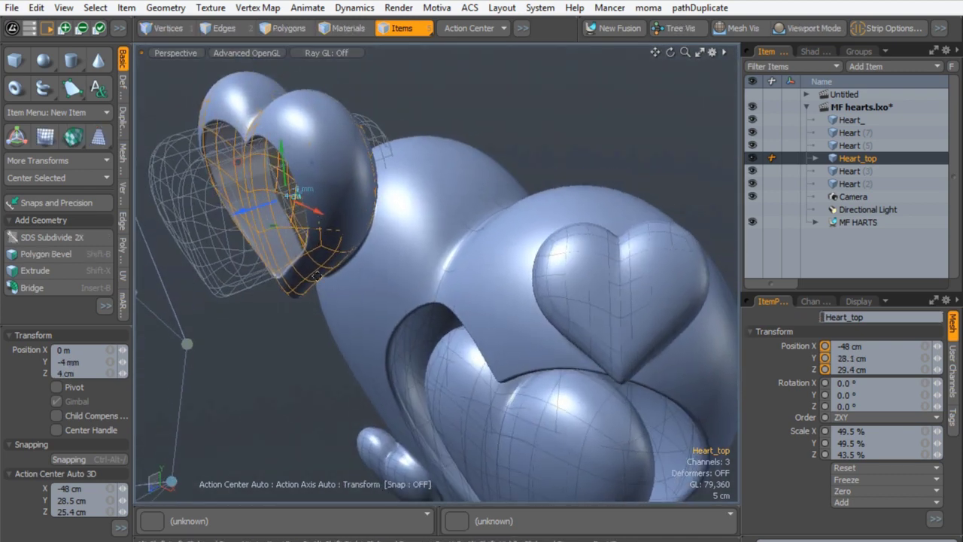
{"action": "left_click_drag", "start_coordinate": [244, 211], "coordinate": [260, 206]}
{"action": "left_click_drag", "start_coordinate": [355, 235], "coordinate": [412, 94], "text": "ctrl+alt"}
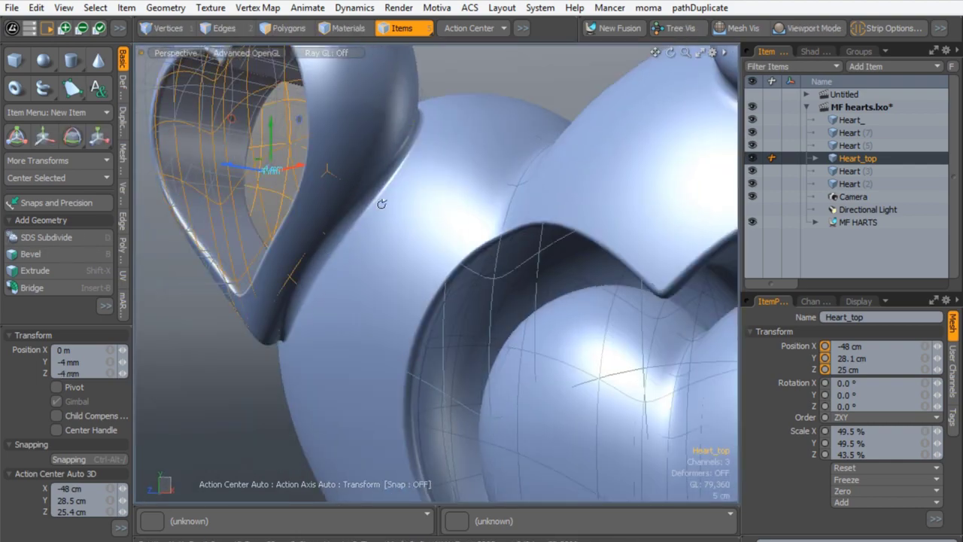
Step: Select the small Heart (5) and slide it to about X 28.8 cm, Y 29.5 cm and Z 14.2 cm
{"action": "left_click_drag", "start_coordinate": [382, 203], "coordinate": [454, 246], "text": "alt"}
{"action": "left_click", "coordinate": [474, 157]}
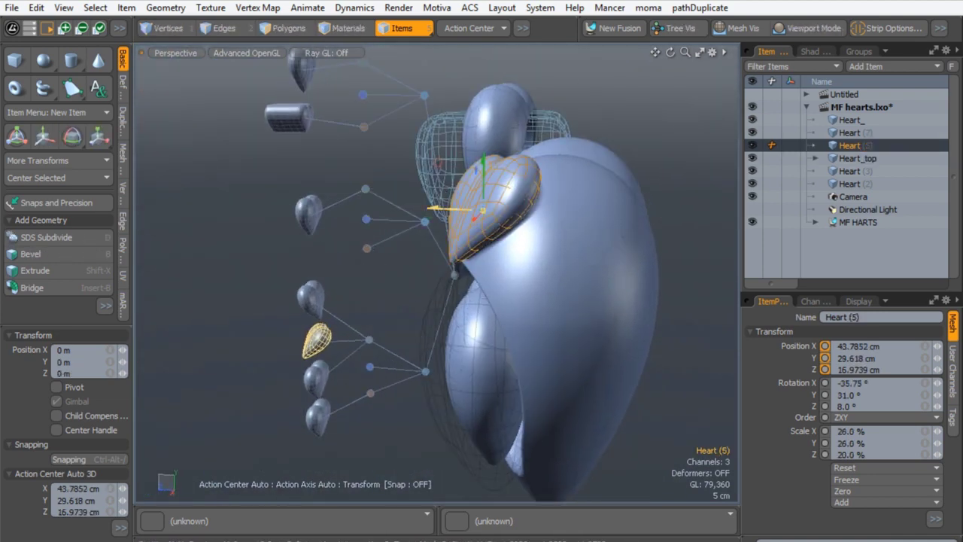
{"action": "left_click_drag", "start_coordinate": [432, 208], "coordinate": [451, 203]}
{"action": "scroll", "coordinate": [507, 239], "scroll_direction": "up", "scroll_amount": 4}
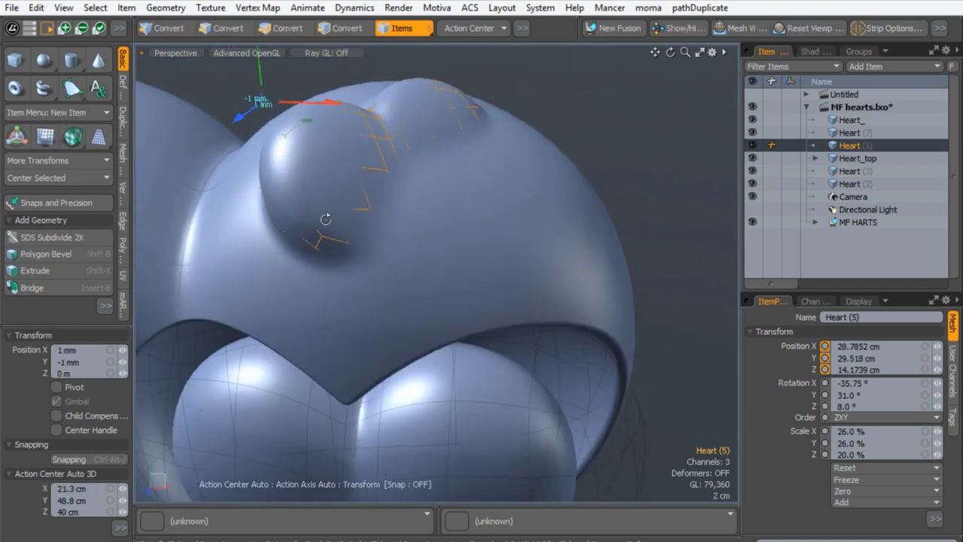
{"action": "left_click_drag", "start_coordinate": [325, 219], "coordinate": [205, 98], "text": "alt"}
Step: Change Heart (5) from union to subtraction in the fusion tree so it cuts into the large heart
{"action": "scroll", "coordinate": [376, 233], "scroll_direction": "down", "scroll_amount": 5}
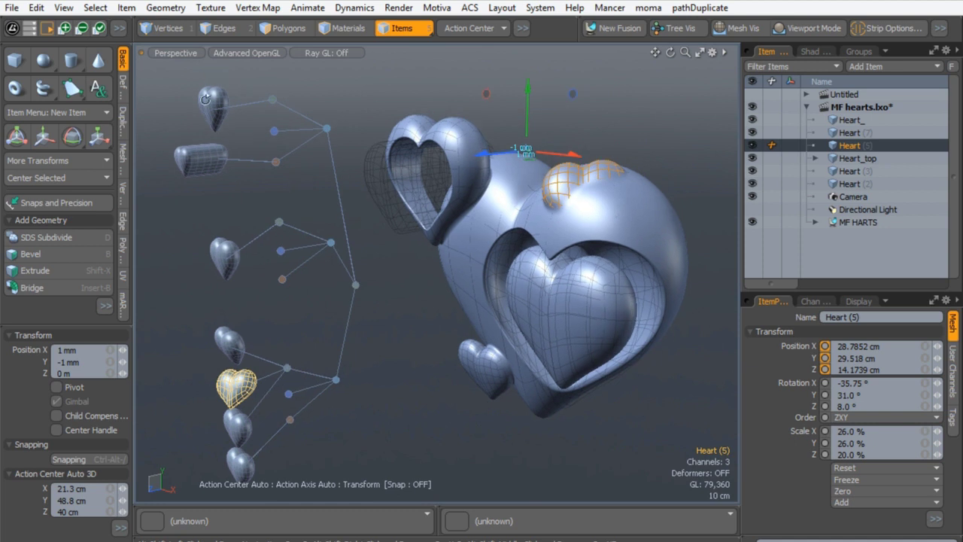
{"action": "left_click", "coordinate": [229, 379]}
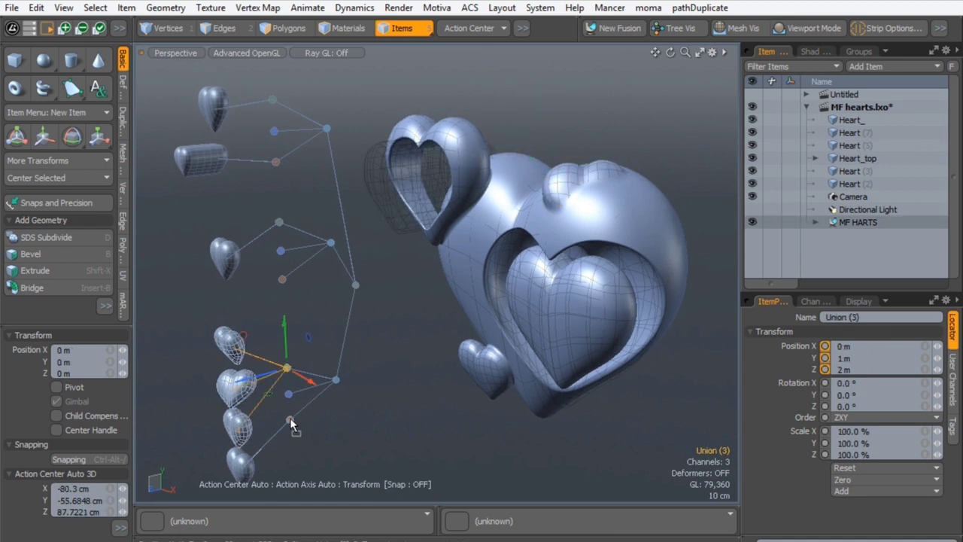
{"action": "left_click", "coordinate": [587, 171]}
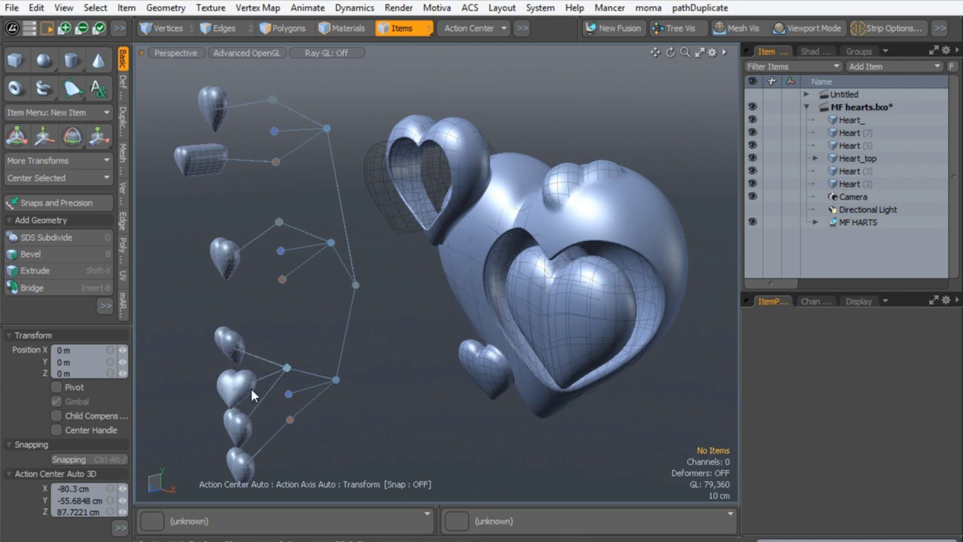
{"action": "left_click", "coordinate": [568, 180]}
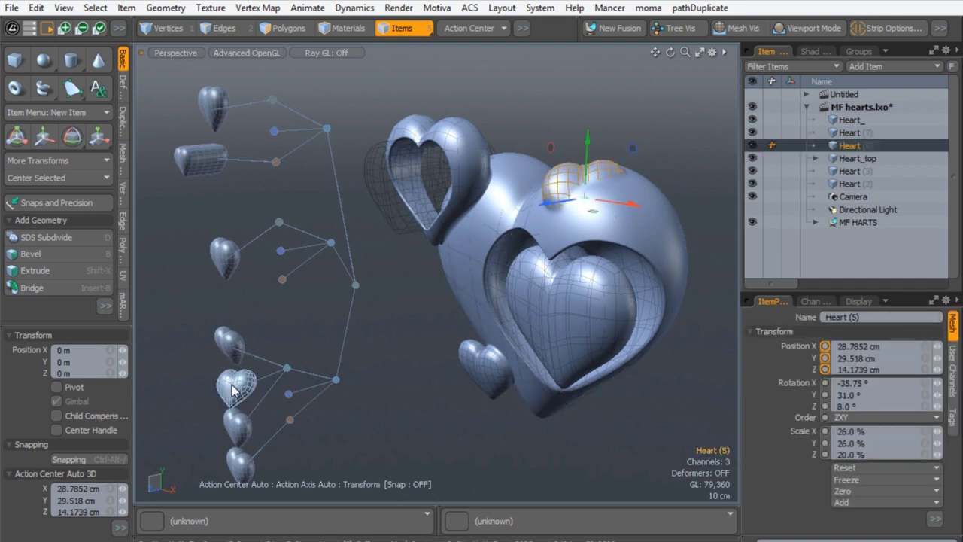
{"action": "left_click", "coordinate": [577, 161]}
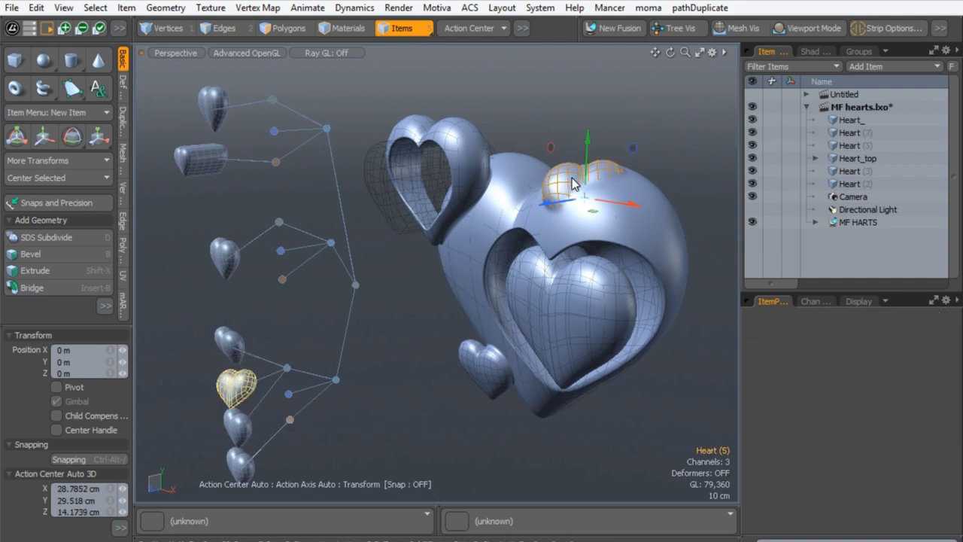
{"action": "left_click_drag", "start_coordinate": [576, 154], "coordinate": [526, 199], "text": "alt"}
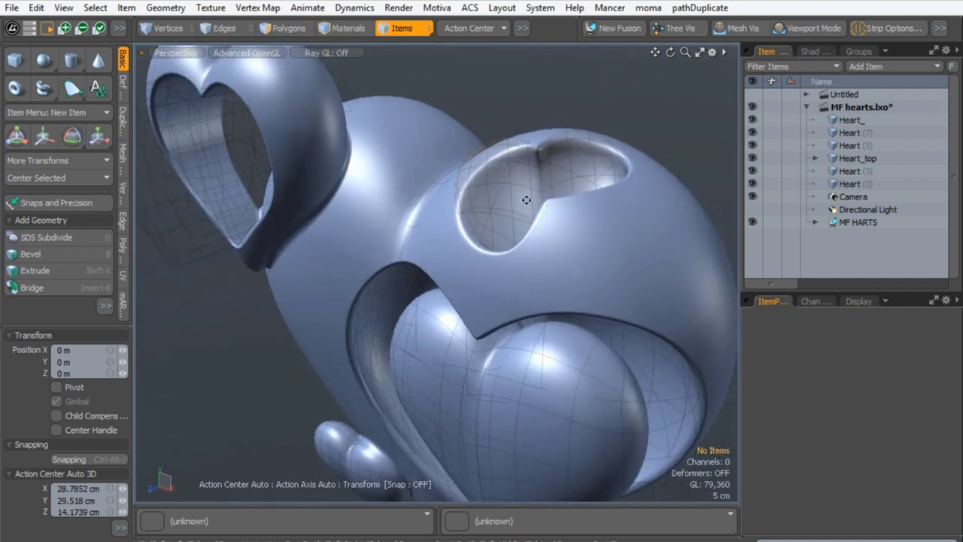
Step: Select the subtracting Heart (5) in the cutout and raise it to about Y 35.5 cm
{"action": "left_click", "coordinate": [485, 164]}
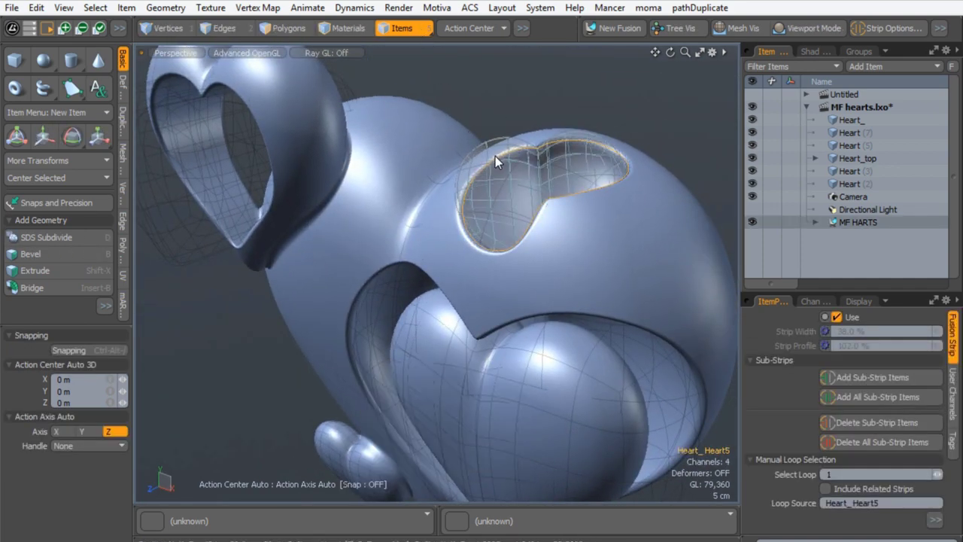
{"action": "key", "text": "w"}
{"action": "left_click_drag", "start_coordinate": [505, 172], "coordinate": [467, 267]}
{"action": "key", "text": "space"}
{"action": "left_click", "coordinate": [488, 170]}
{"action": "key", "text": "w"}
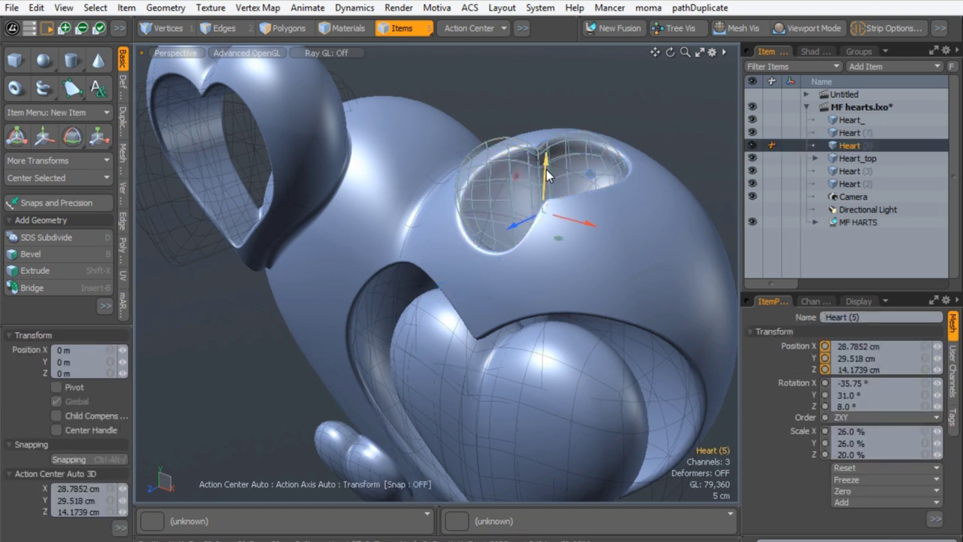
{"action": "left_click_drag", "start_coordinate": [549, 171], "coordinate": [548, 127]}
Step: Change Heart (5) from subtraction back to union in the fusion tree
{"action": "left_click_drag", "start_coordinate": [559, 231], "coordinate": [463, 265], "text": "ctrl+alt"}
{"action": "left_click_drag", "start_coordinate": [410, 296], "coordinate": [376, 339], "text": "ctrl+alt"}
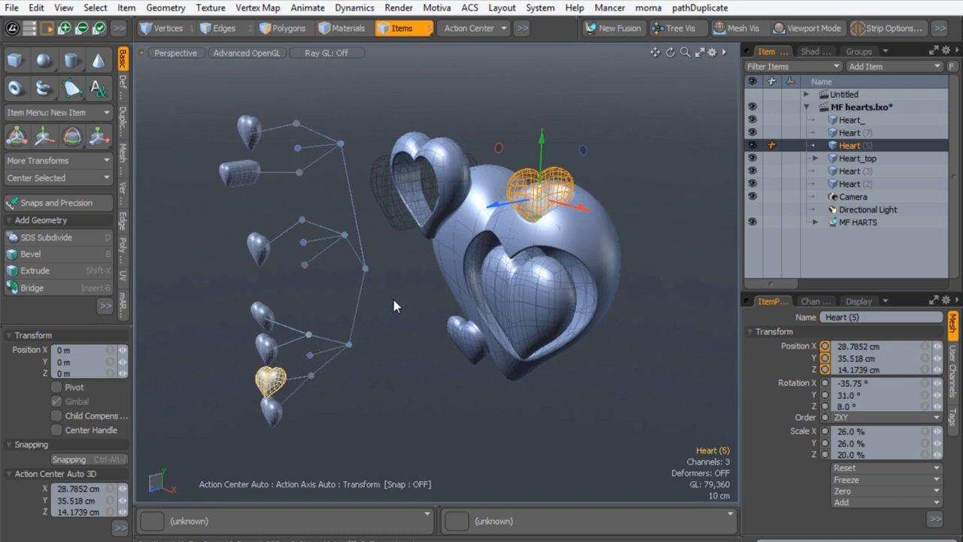
{"action": "left_click", "coordinate": [393, 300]}
{"action": "left_click_drag", "start_coordinate": [537, 174], "coordinate": [623, 145], "text": "ctrl+alt"}
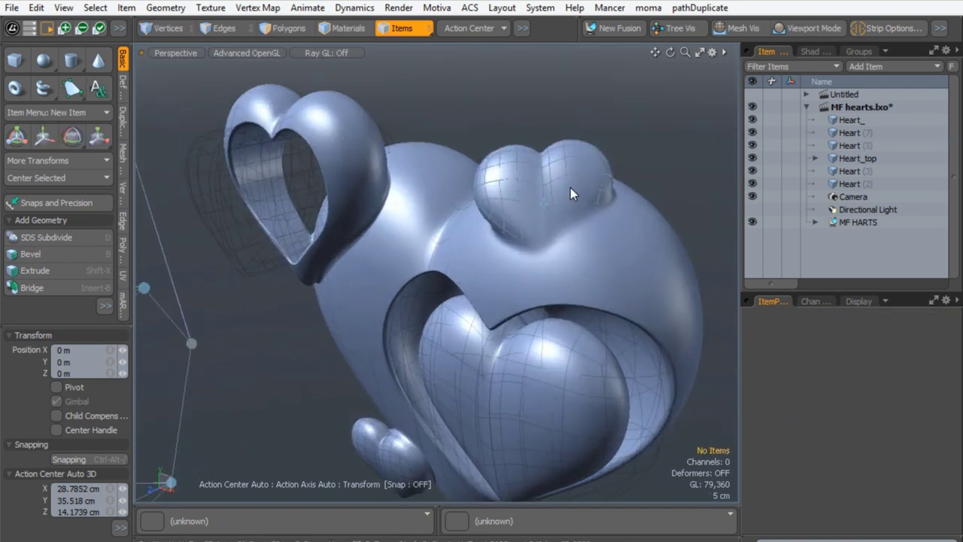
Step: Move Heart (5) to about X 40.8 cm, Y 32.6 cm and Z 14.2 cm
{"action": "left_click_drag", "start_coordinate": [571, 188], "coordinate": [611, 281], "text": "alt"}
{"action": "left_click", "coordinate": [549, 240]}
{"action": "left_click_drag", "start_coordinate": [544, 326], "coordinate": [562, 233], "text": "alt"}
{"action": "left_click_drag", "start_coordinate": [482, 248], "coordinate": [399, 226], "text": "alt"}
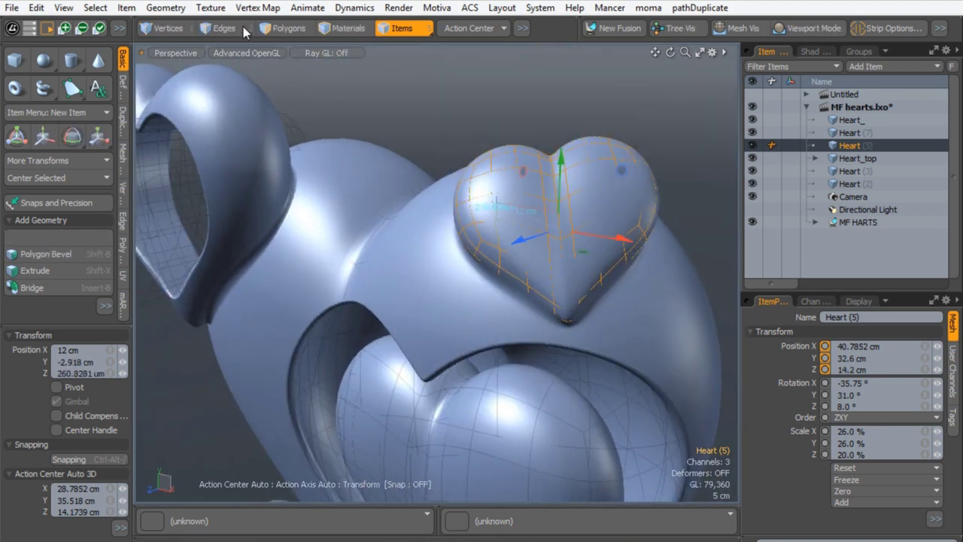
Step: Select four vertices on one lobe of Heart (5), offset them about 2.36 cm in Y and 8.29 cm in Z, and deselect them
{"action": "left_click", "coordinate": [166, 29]}
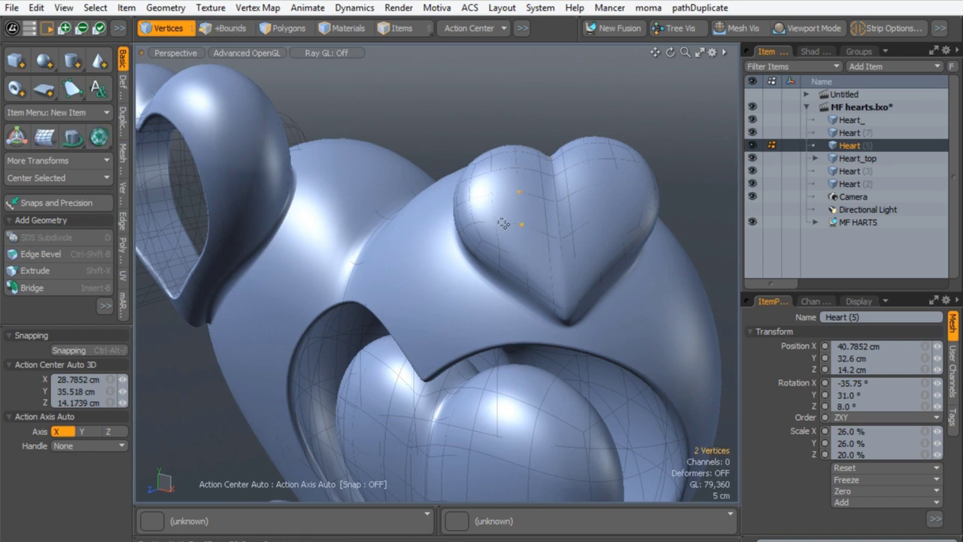
{"action": "left_click_drag", "start_coordinate": [491, 213], "coordinate": [448, 201], "text": "alt"}
{"action": "key", "text": "w"}
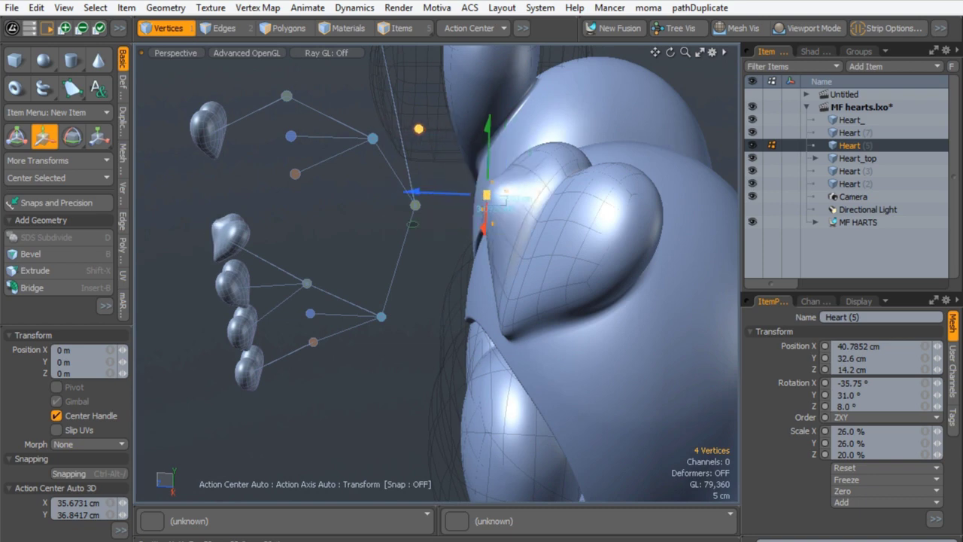
{"action": "left_click_drag", "start_coordinate": [392, 132], "coordinate": [499, 157], "text": "alt"}
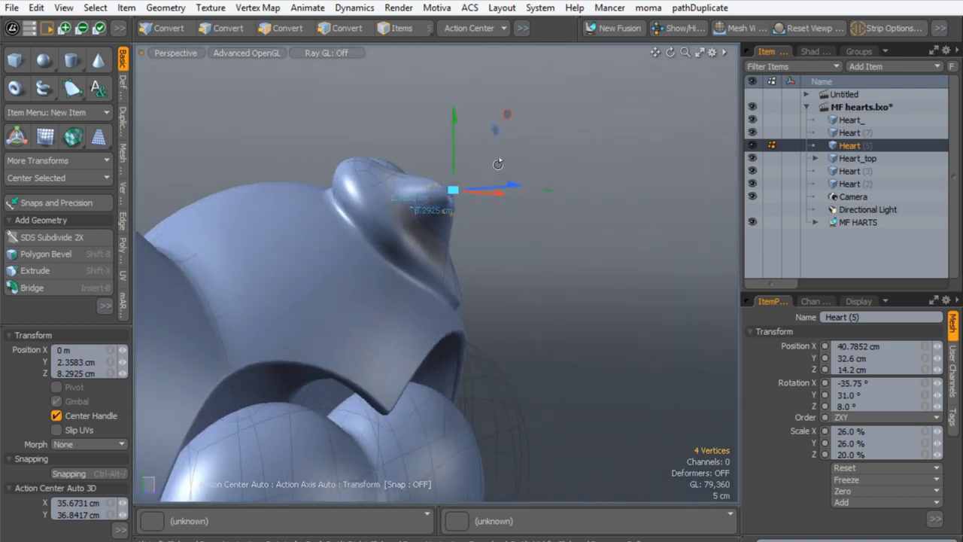
{"action": "key", "text": "q"}
{"action": "left_click_drag", "start_coordinate": [509, 222], "coordinate": [523, 257], "text": "alt"}
{"action": "key", "text": "w"}
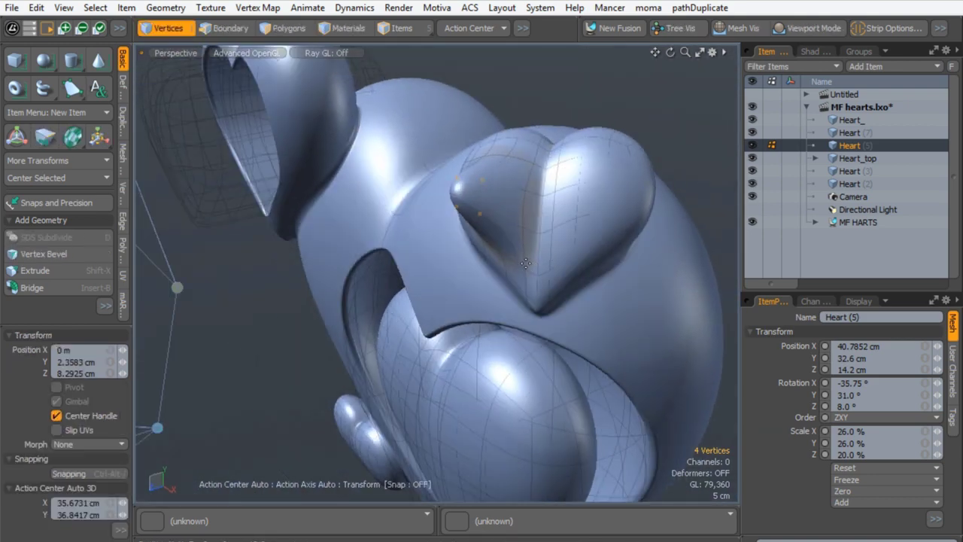
{"action": "left_click_drag", "start_coordinate": [548, 262], "coordinate": [533, 230], "text": "ctrl+alt"}
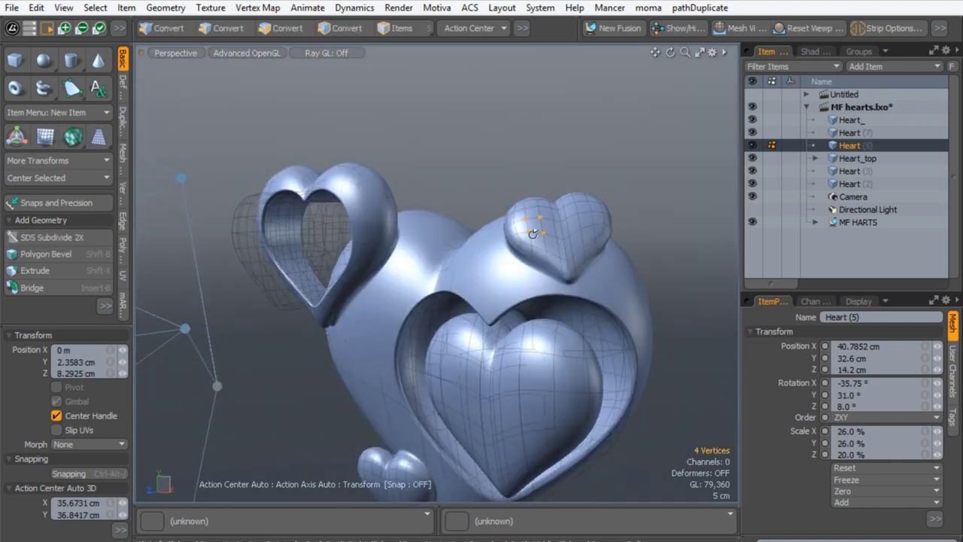
{"action": "key", "text": "q"}
{"action": "left_click", "coordinate": [490, 180]}
{"action": "left_click_drag", "start_coordinate": [490, 181], "coordinate": [470, 150], "text": "alt"}
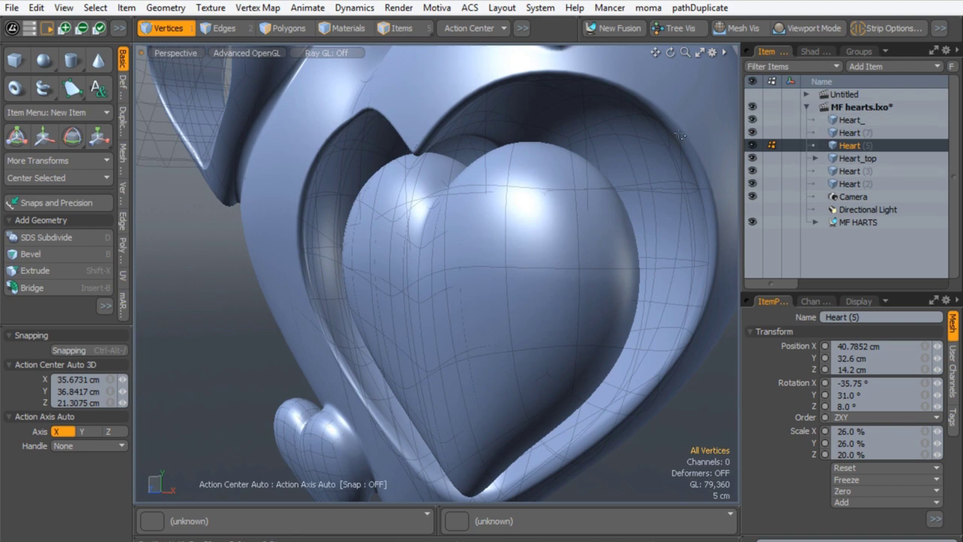
Step: Select Heart (3) inside the large cutout, hide its source mesh, and remove it from the fusion
{"action": "left_click", "coordinate": [846, 132]}
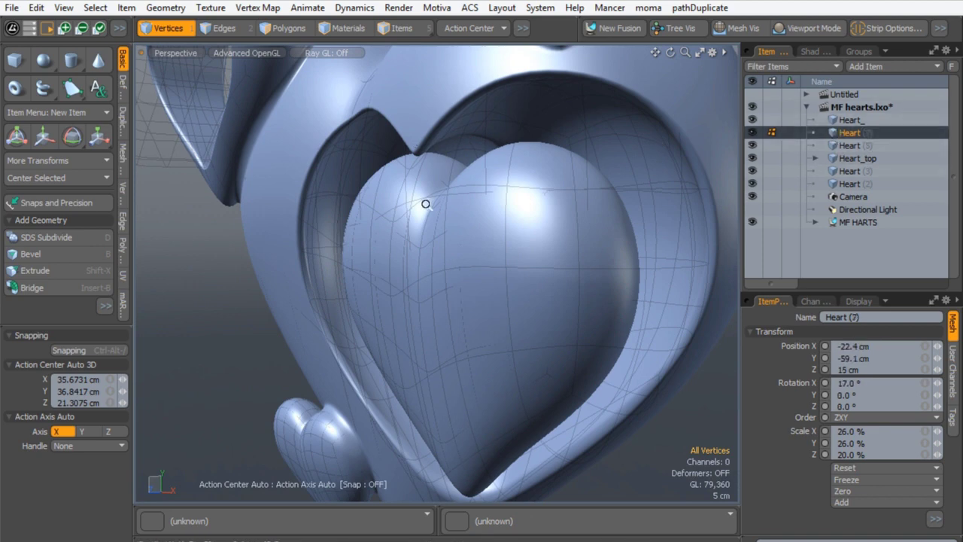
{"action": "left_click_drag", "start_coordinate": [425, 203], "coordinate": [157, 151], "text": "ctrl+alt"}
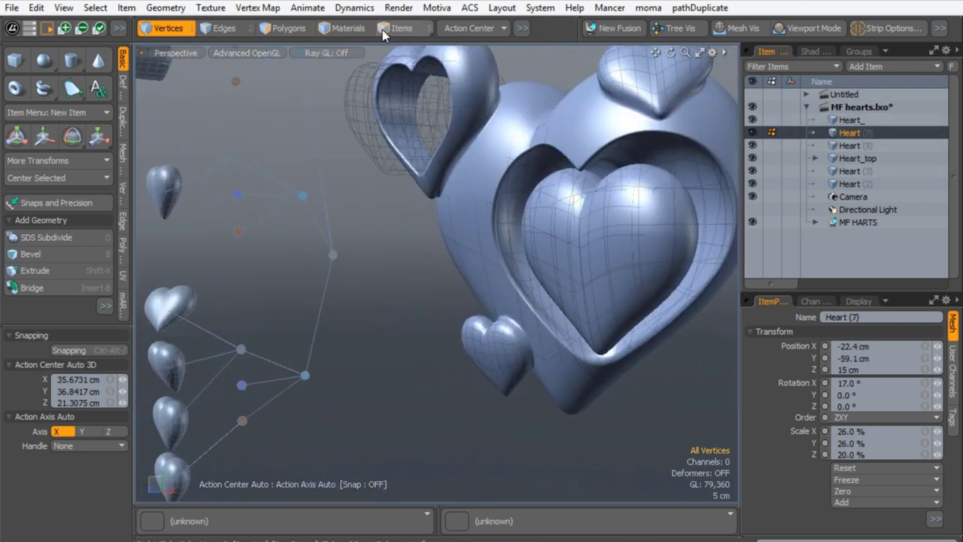
{"action": "left_click", "coordinate": [554, 228]}
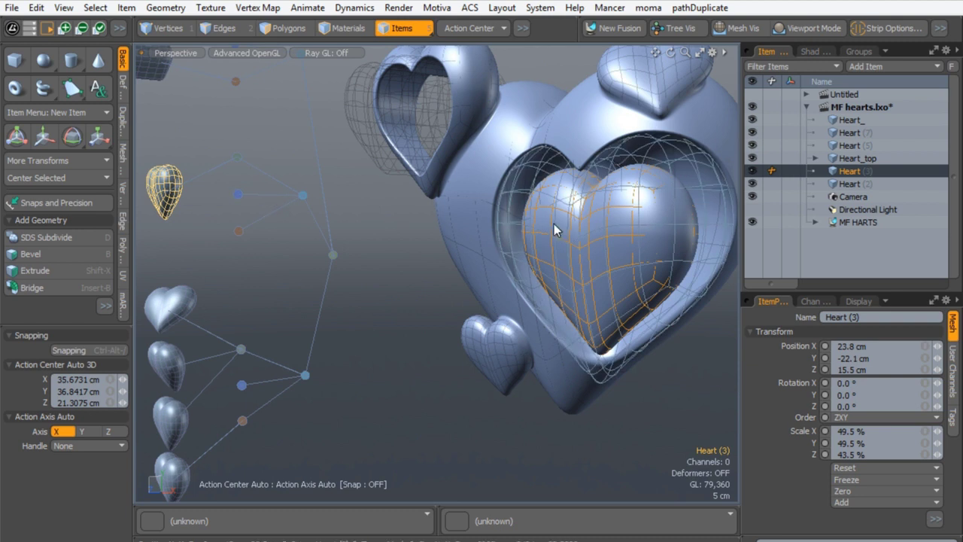
{"action": "left_click", "coordinate": [752, 171]}
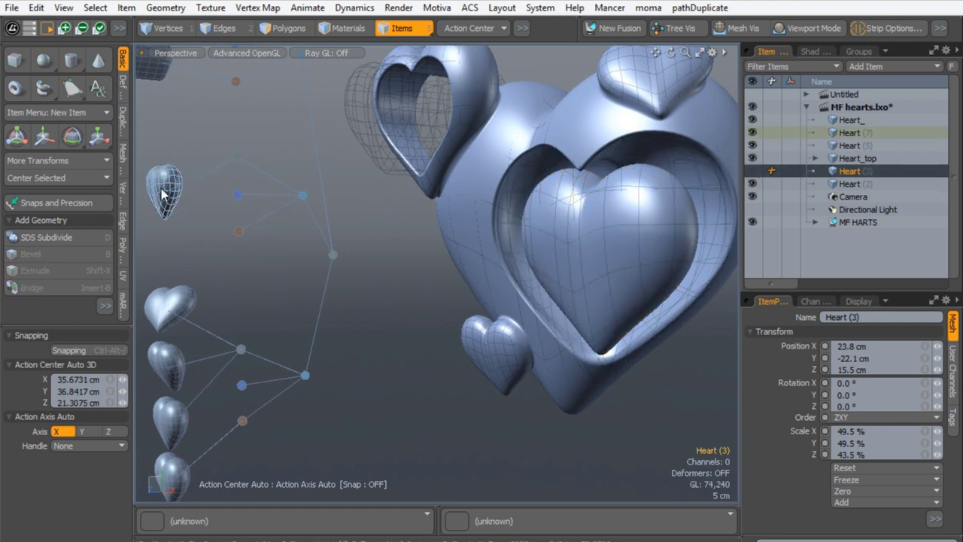
{"action": "right_click_drag", "start_coordinate": [174, 302], "coordinate": [384, 254]}
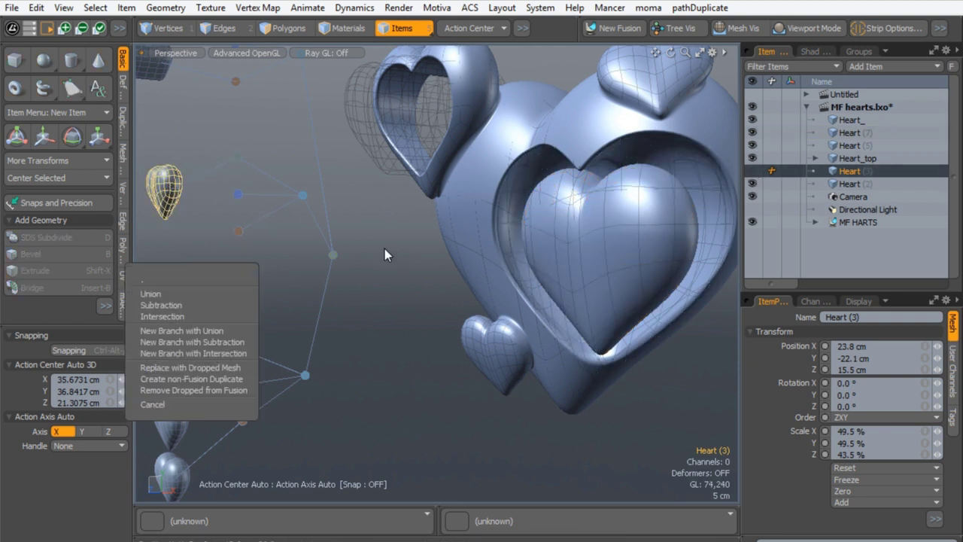
{"action": "left_click", "coordinate": [162, 390]}
{"action": "left_click", "coordinate": [540, 333]}
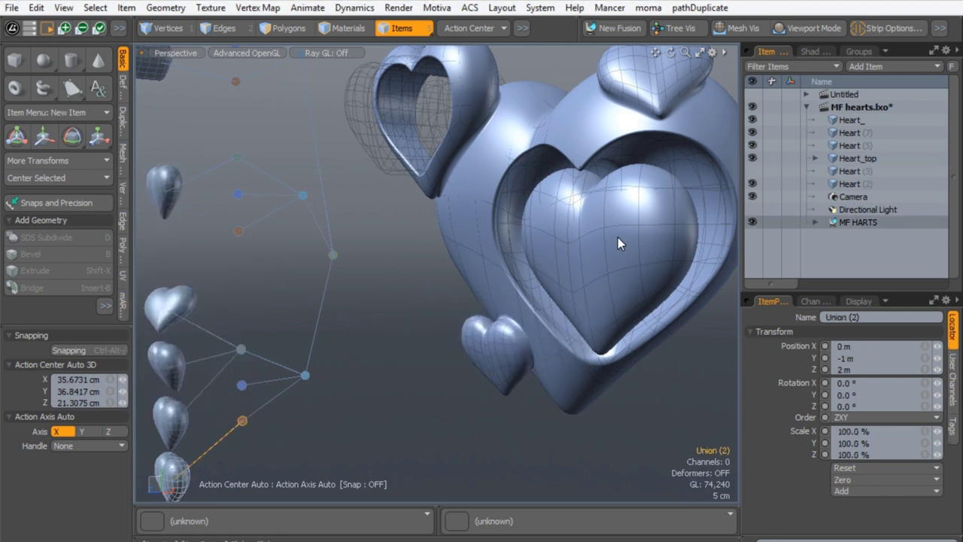
{"action": "left_click", "coordinate": [476, 268]}
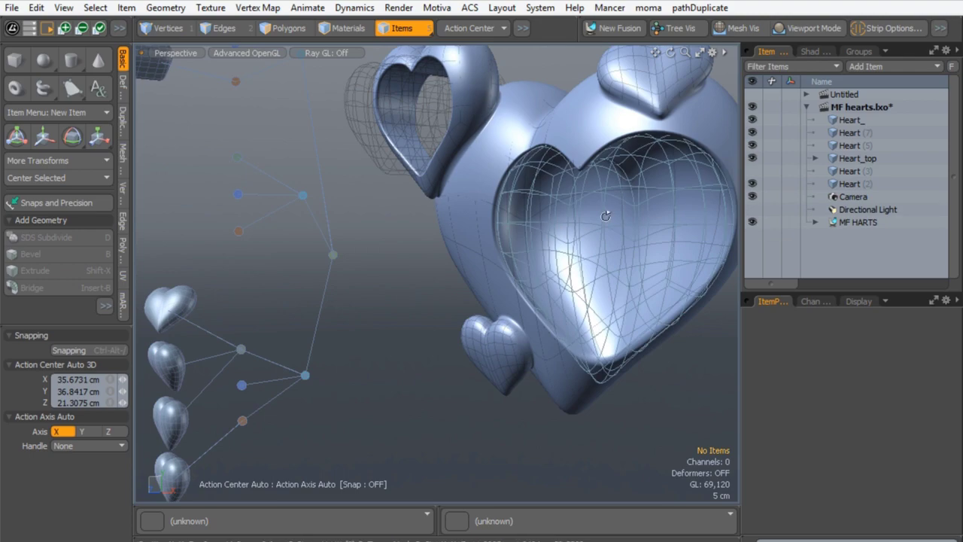
Step: Select Heart (2) in the large cutout and hide the source meshes to inspect the fused surface and its rims
{"action": "scroll", "coordinate": [571, 205], "scroll_direction": "up", "scroll_amount": 5}
{"action": "left_click", "coordinate": [572, 214]}
{"action": "left_click_drag", "start_coordinate": [571, 214], "coordinate": [543, 165], "text": "alt"}
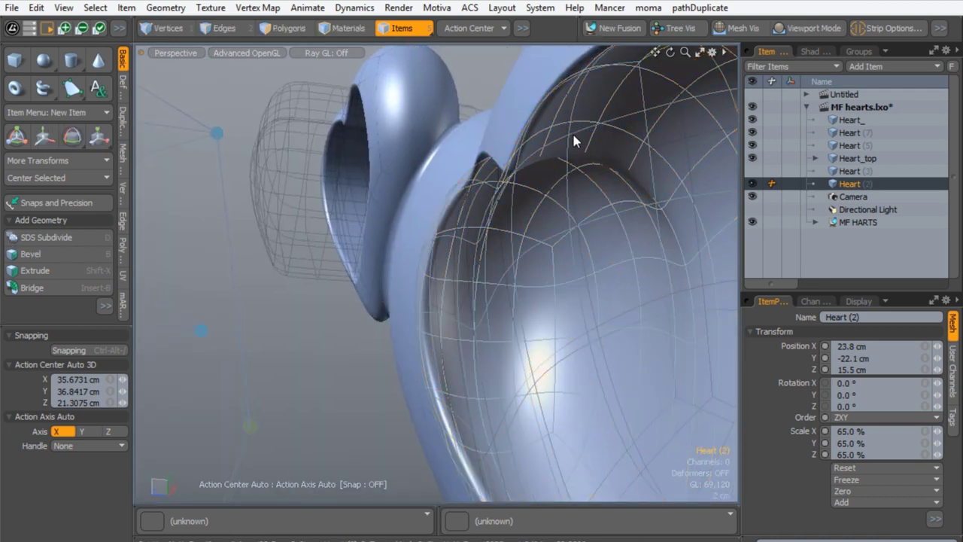
{"action": "left_click", "coordinate": [736, 26]}
{"action": "left_click_drag", "start_coordinate": [394, 294], "coordinate": [422, 228], "text": "alt"}
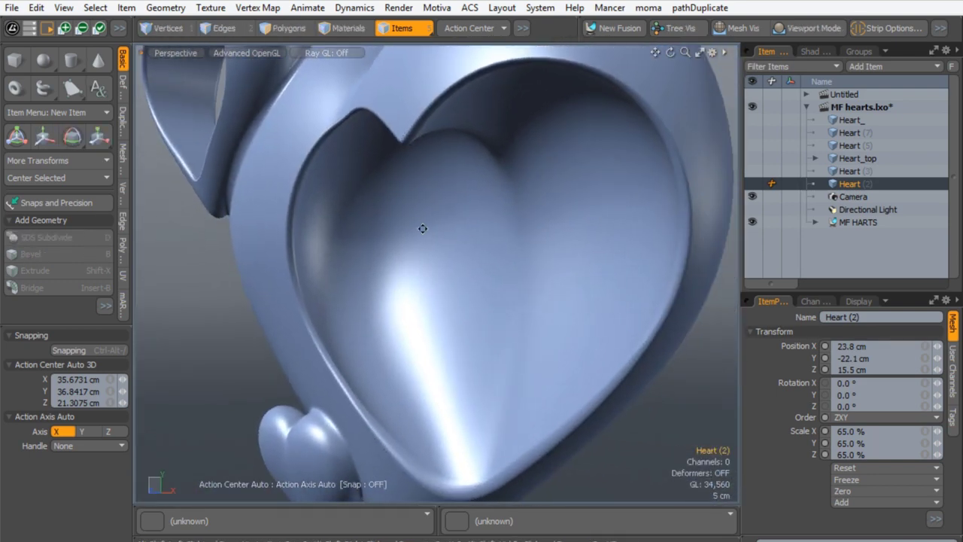
{"action": "left_click_drag", "start_coordinate": [466, 121], "coordinate": [722, 113], "text": "alt"}
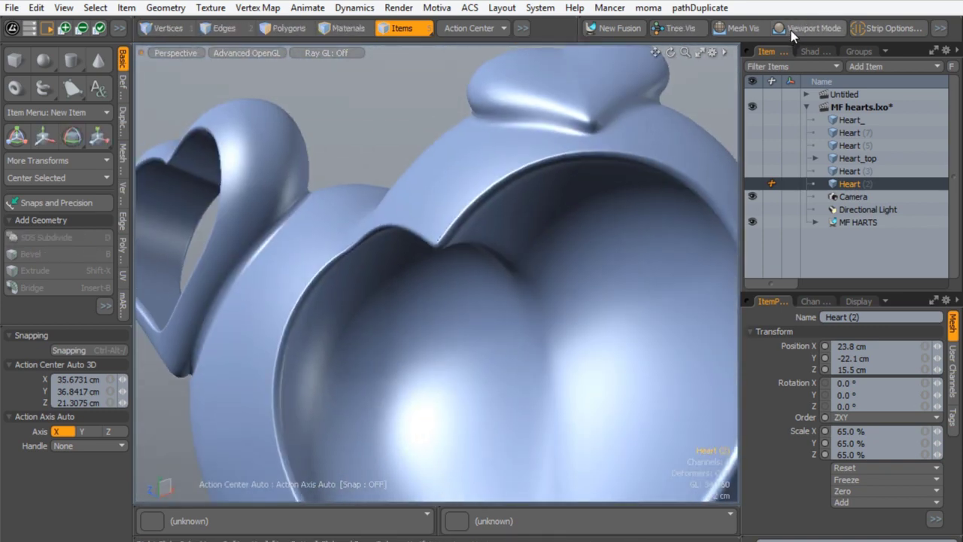
Step: Switch the fusion's viewport mode to display the surface wireframe and view the whole hearts model
{"action": "left_click", "coordinate": [790, 30]}
{"action": "mouse_move", "coordinate": [600, 106]}
{"action": "left_mouse_down", "text": "alt"}
{"action": "mouse_move", "coordinate": [544, 285]}
{"action": "mouse_move", "coordinate": [498, 230]}
{"action": "mouse_move", "coordinate": [509, 141]}
{"action": "mouse_move", "coordinate": [509, 215]}
{"action": "mouse_move", "coordinate": [554, 232]}
{"action": "mouse_move", "coordinate": [507, 318]}
{"action": "mouse_move", "coordinate": [516, 271]}
{"action": "mouse_move", "coordinate": [545, 238]}
{"action": "mouse_move", "coordinate": [467, 279]}
{"action": "mouse_move", "coordinate": [524, 210]}
{"action": "mouse_move", "coordinate": [503, 204]}
{"action": "mouse_move", "coordinate": [510, 275]}
{"action": "mouse_move", "coordinate": [542, 320]}
{"action": "mouse_move", "coordinate": [529, 354]}
{"action": "mouse_move", "coordinate": [500, 294]}
{"action": "left_mouse_up", "text": "alt"}
{"action": "left_click_drag", "start_coordinate": [480, 279], "coordinate": [479, 226], "text": "alt"}
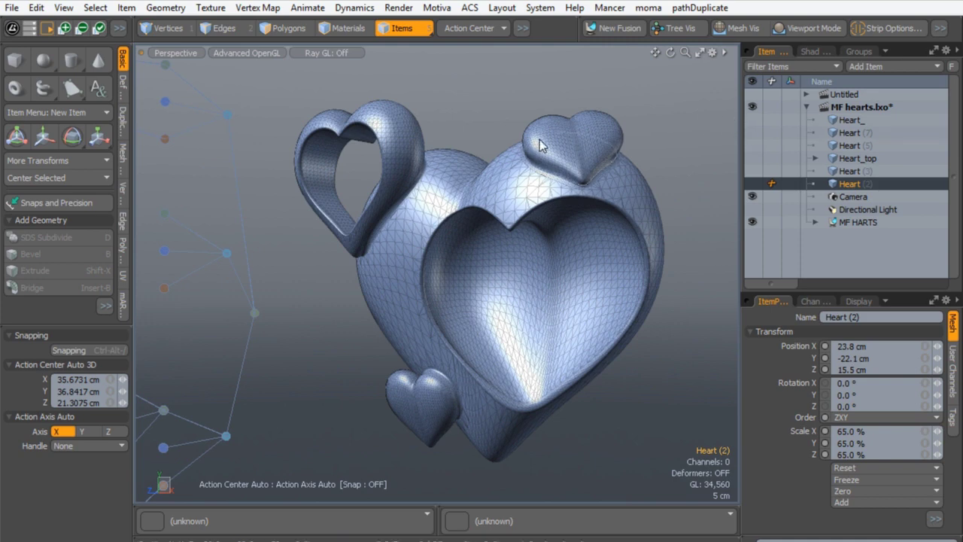
{"action": "left_click_drag", "start_coordinate": [479, 134], "coordinate": [465, 165], "text": "alt"}
{"action": "scroll", "coordinate": [455, 135], "scroll_direction": "down", "scroll_amount": 3}
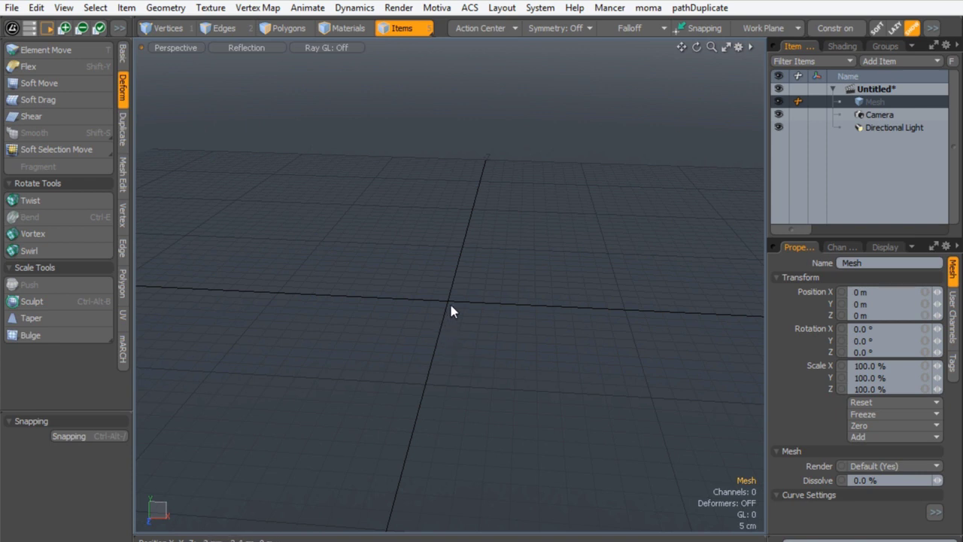
Step: Bring up the basic modeling tools in the new scene and rename the empty Mesh item as Heart
{"action": "left_click", "coordinate": [123, 54]}
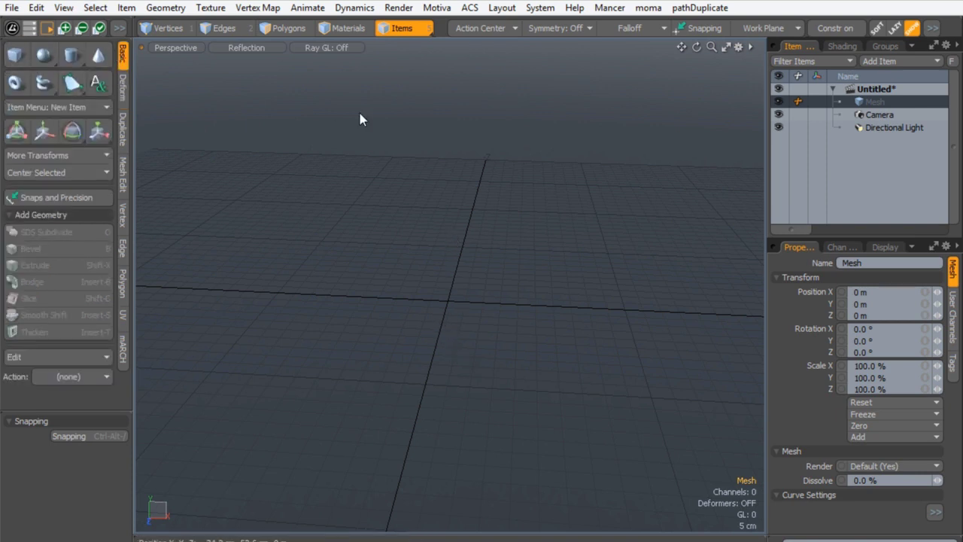
{"action": "double_click", "coordinate": [872, 102]}
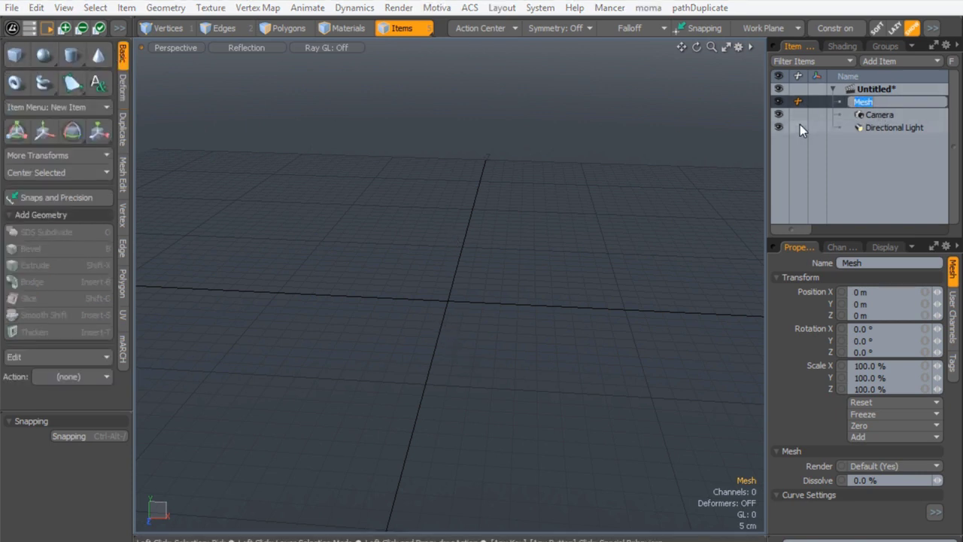
{"action": "type", "text": "H"}
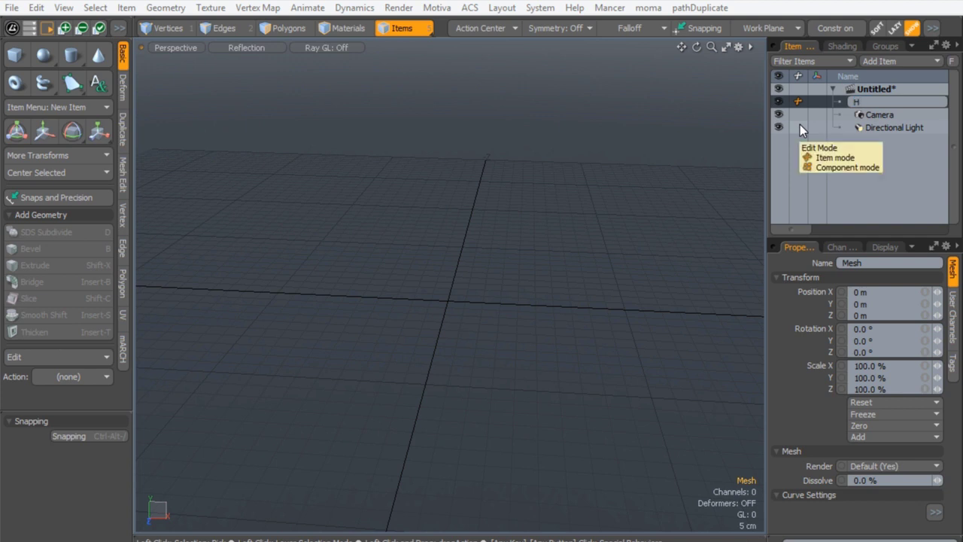
{"action": "type", "text": "eart"}
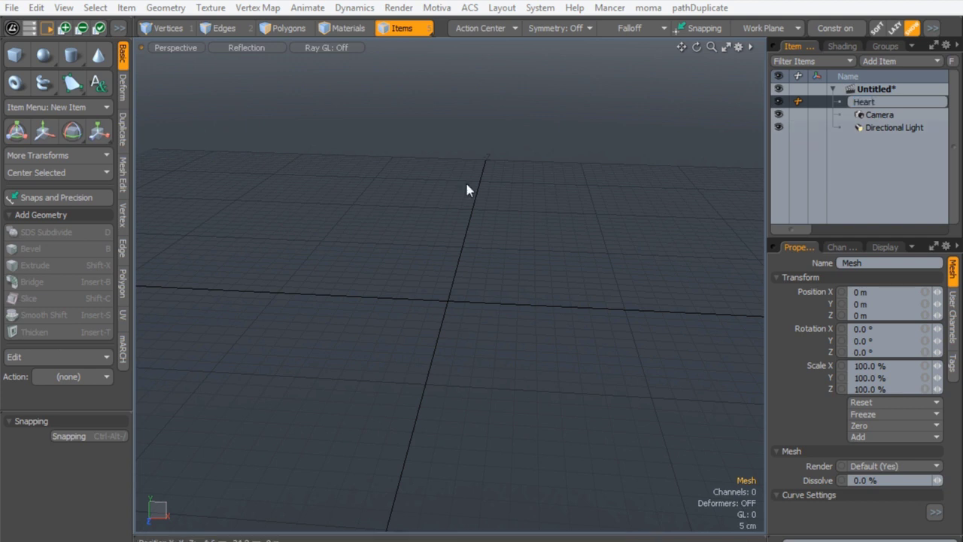
{"action": "key", "text": "Return"}
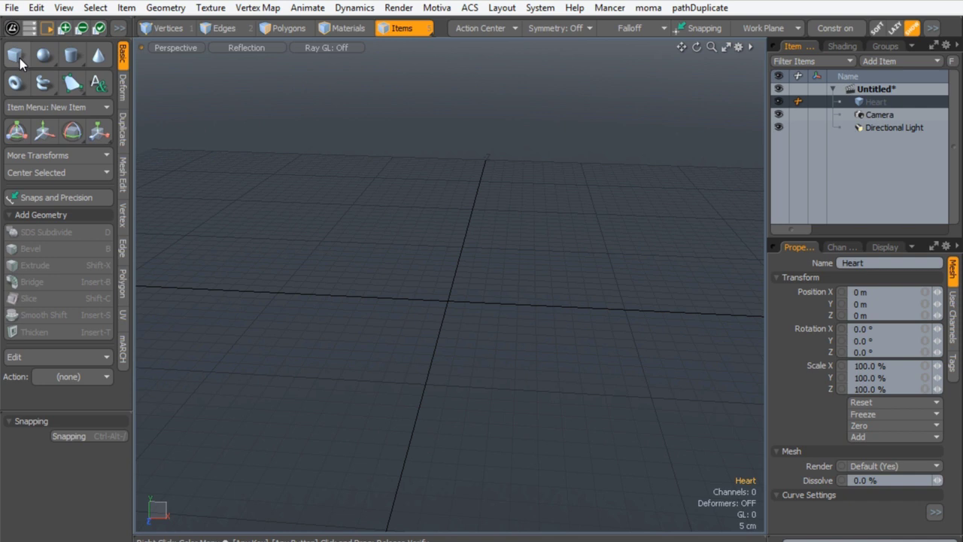
Step: Add a unit cube to the Heart mesh and set the viewport shading to Advanced OpenGL
{"action": "key", "text": "ctrl"}
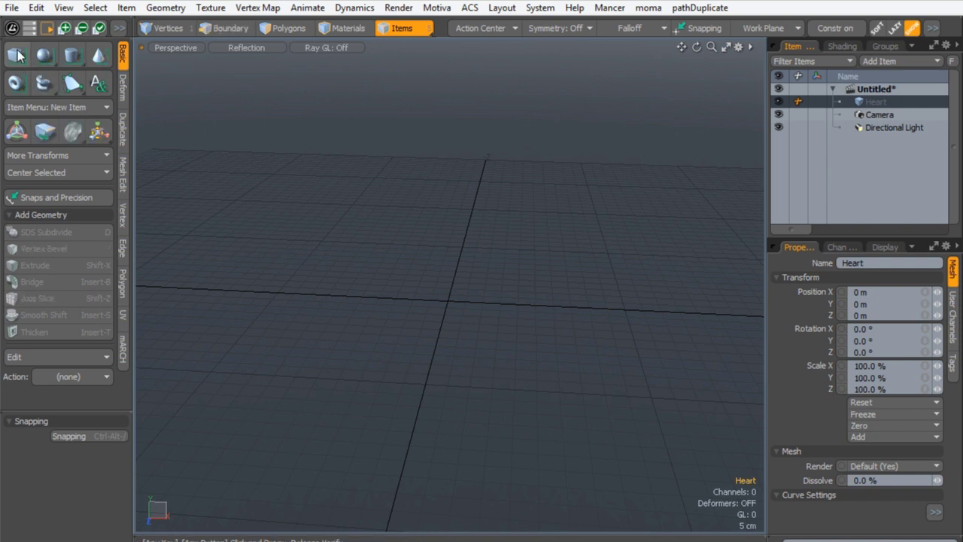
{"action": "left_click", "coordinate": [15, 56], "text": "ctrl"}
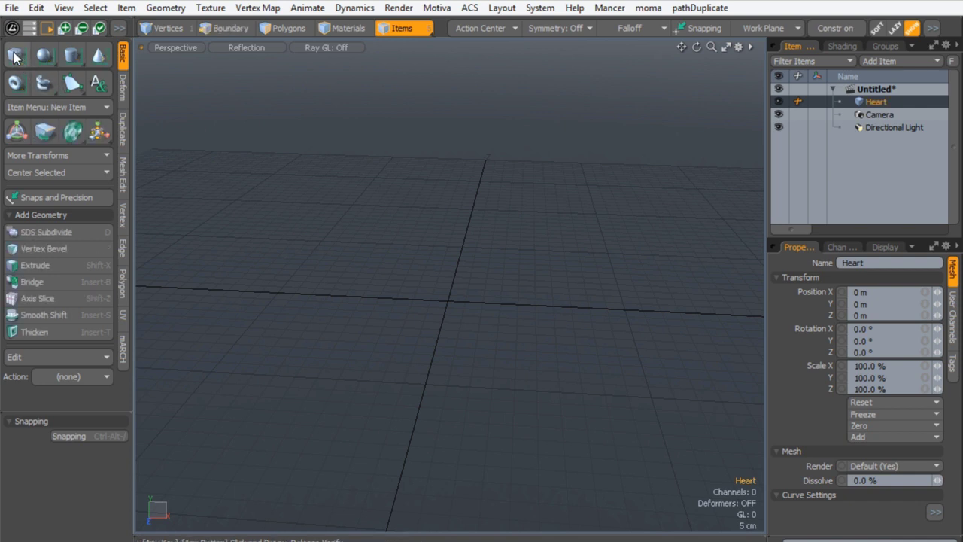
{"action": "mouse_move", "coordinate": [452, 281]}
{"action": "left_mouse_down", "text": "alt"}
{"action": "mouse_move", "coordinate": [401, 297]}
{"action": "mouse_move", "coordinate": [413, 218]}
{"action": "mouse_move", "coordinate": [389, 251]}
{"action": "mouse_move", "coordinate": [419, 223]}
{"action": "mouse_move", "coordinate": [449, 296]}
{"action": "left_mouse_up", "text": "alt"}
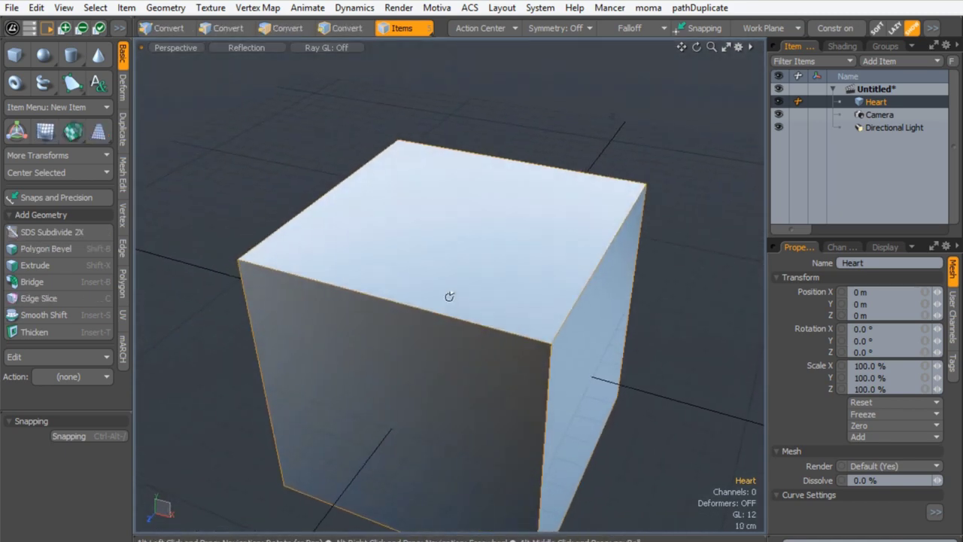
{"action": "left_click", "coordinate": [235, 45]}
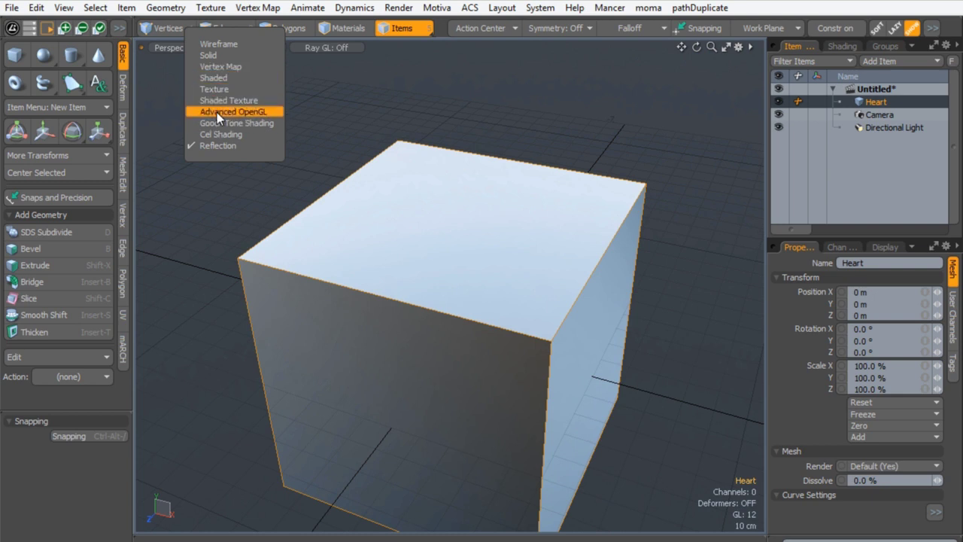
{"action": "left_click", "coordinate": [217, 112]}
{"action": "left_click_drag", "start_coordinate": [420, 219], "coordinate": [438, 167], "text": "alt"}
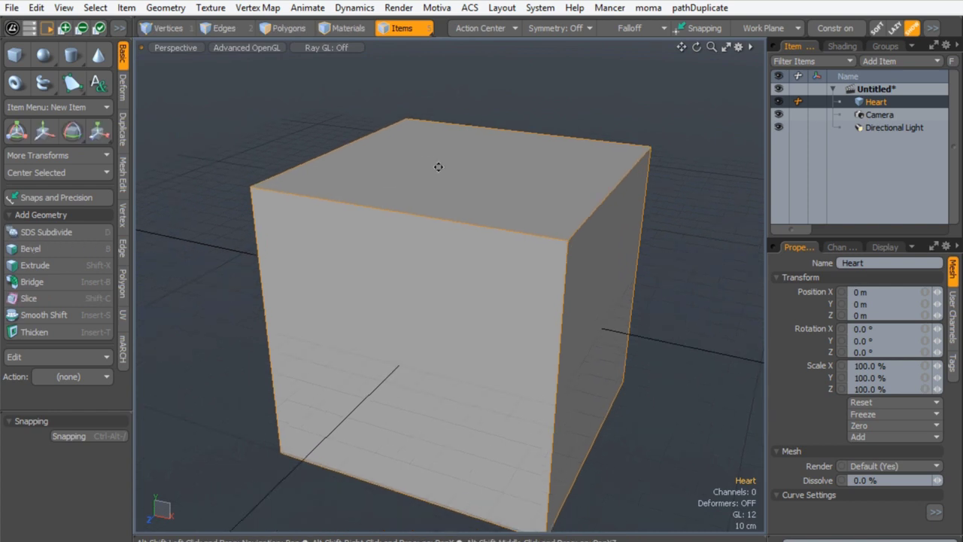
Step: Convert the cube to a subdivision surface, subdivide it twice, and hide the directional light
{"action": "left_click", "coordinate": [285, 28]}
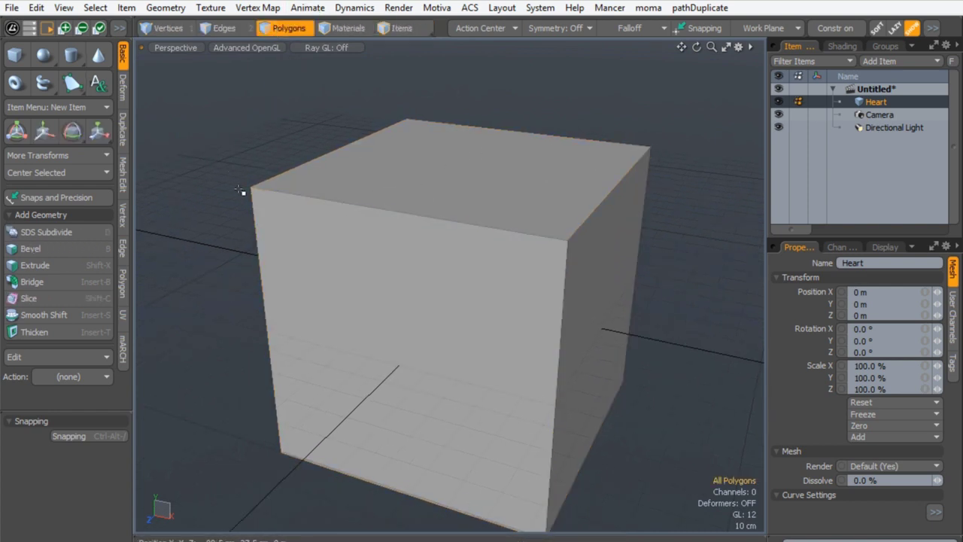
{"action": "key", "text": "Tab"}
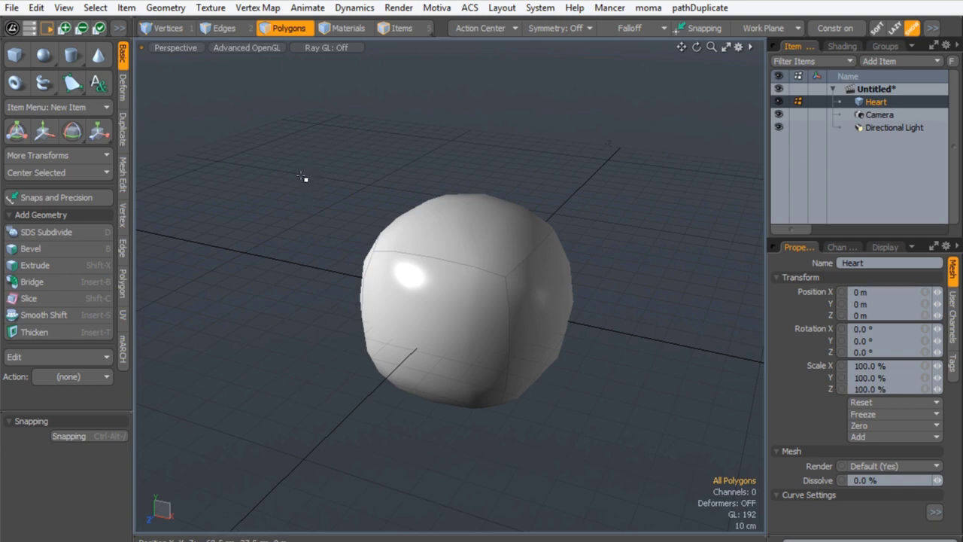
{"action": "key", "text": "d"}
{"action": "key", "text": "d"}
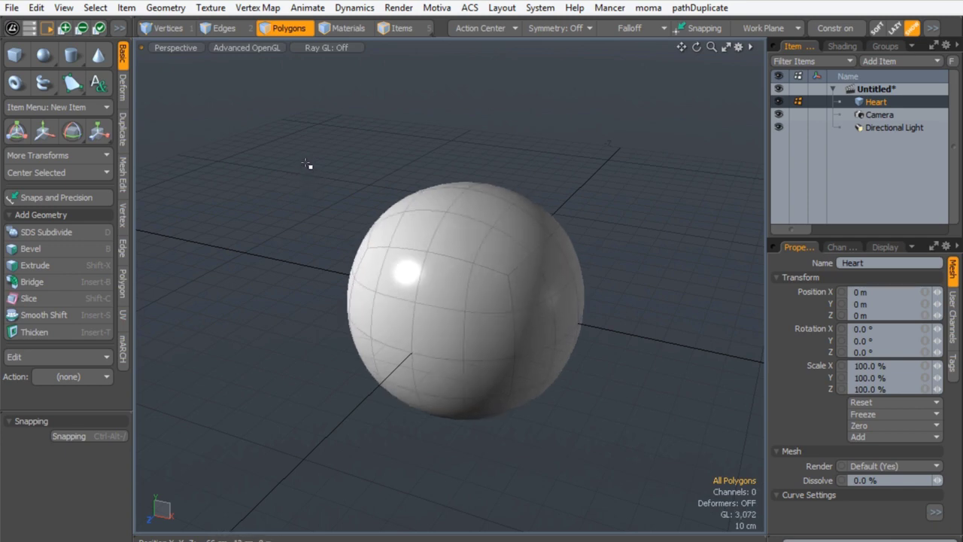
{"action": "left_click_drag", "start_coordinate": [318, 260], "coordinate": [562, 201], "text": "alt"}
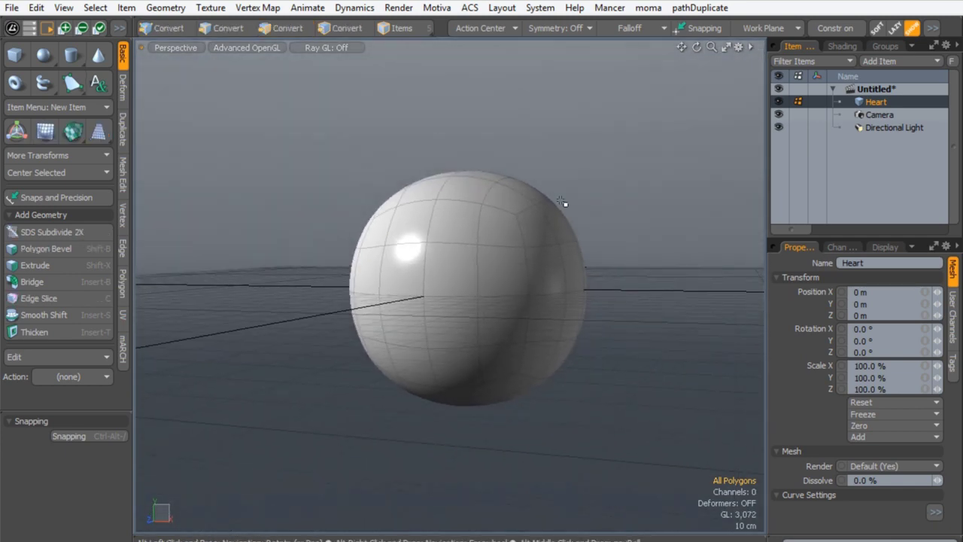
{"action": "left_click", "coordinate": [778, 127]}
{"action": "left_click_drag", "start_coordinate": [430, 257], "coordinate": [431, 70], "text": "ctrl+alt"}
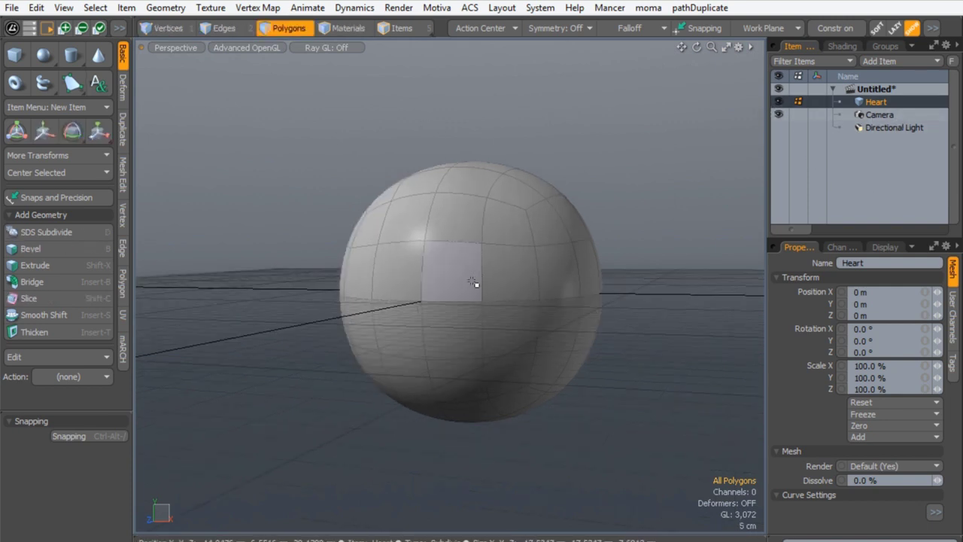
Step: Move the sphere about 21.5 cm along X in the Front view
{"action": "key", "text": "grave"}
{"action": "left_click", "coordinate": [505, 312]}
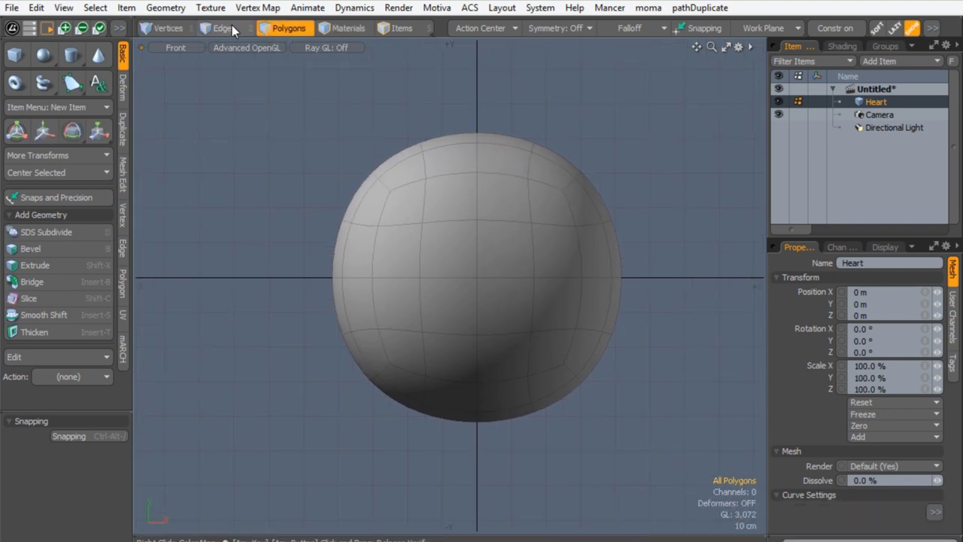
{"action": "key", "text": "w"}
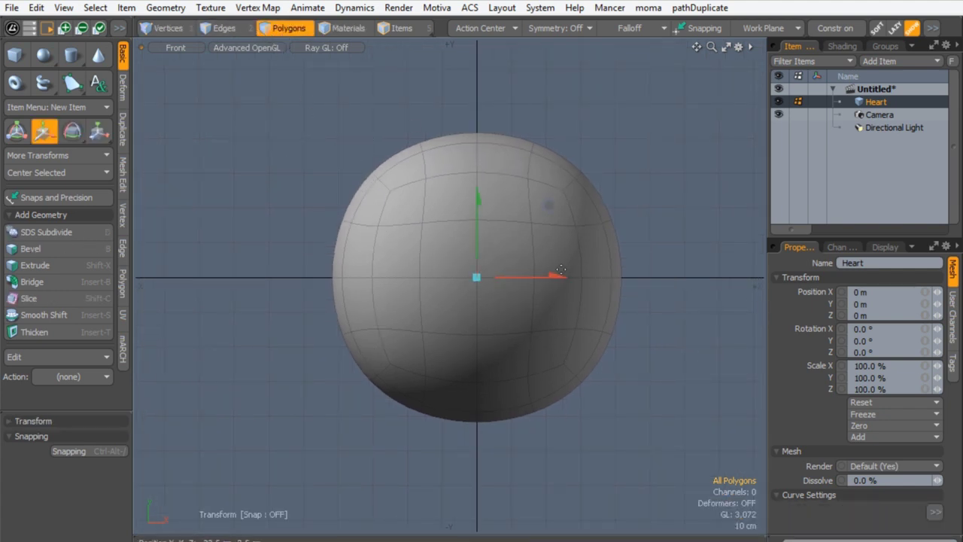
{"action": "left_click_drag", "start_coordinate": [558, 277], "coordinate": [632, 277]}
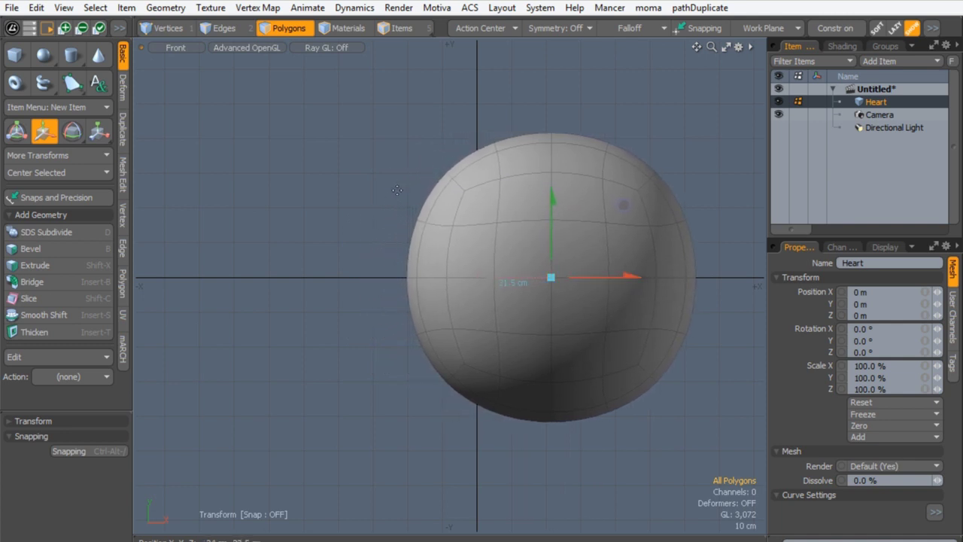
{"action": "key", "text": "q"}
Step: Select the 32 polygons on the sphere's negative-X side and delete them
{"action": "mouse_move", "coordinate": [333, 138]}
{"action": "left_mouse_down"}
{"action": "mouse_move", "coordinate": [301, 351]}
{"action": "mouse_move", "coordinate": [481, 369]}
{"action": "mouse_move", "coordinate": [483, 216]}
{"action": "left_mouse_up"}
{"action": "mouse_move", "coordinate": [483, 216]}
{"action": "right_mouse_down"}
{"action": "mouse_move", "coordinate": [469, 135]}
{"action": "mouse_move", "coordinate": [344, 329]}
{"action": "mouse_move", "coordinate": [510, 384]}
{"action": "mouse_move", "coordinate": [516, 228]}
{"action": "mouse_move", "coordinate": [506, 122]}
{"action": "right_mouse_up"}
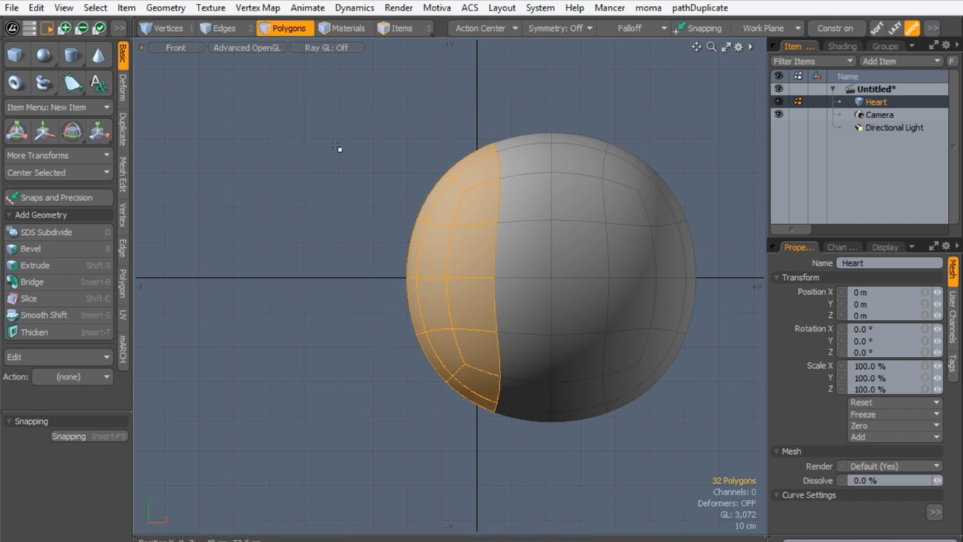
{"action": "key", "text": "Delete"}
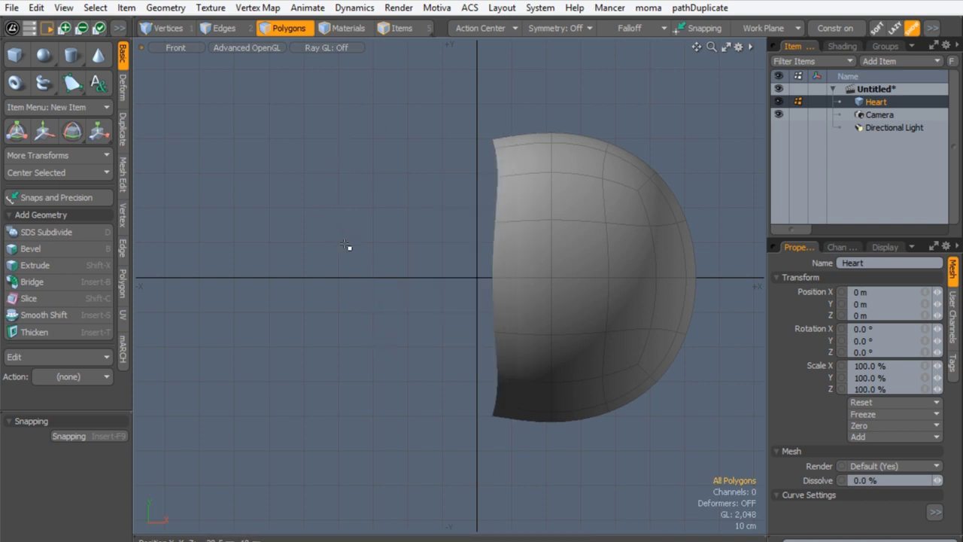
Step: Flatten the half sphere's open edge loop by scaling it to 0% in X, and clear the selection
{"action": "left_click", "coordinate": [218, 30]}
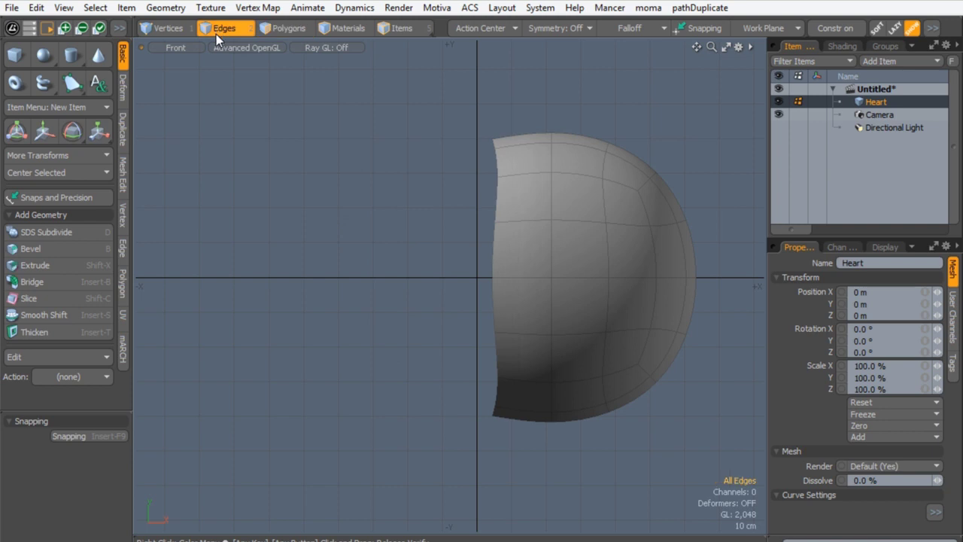
{"action": "double_click", "coordinate": [495, 163]}
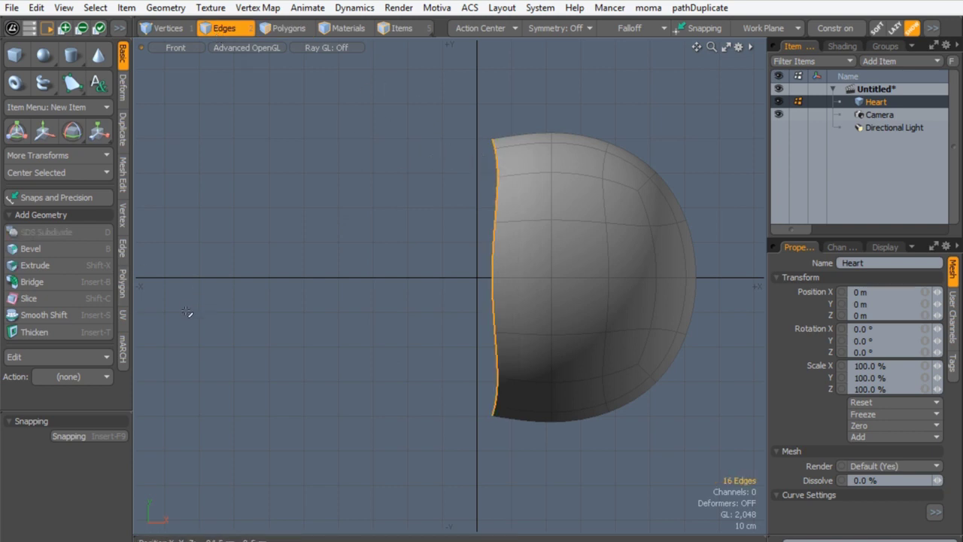
{"action": "key", "text": "y"}
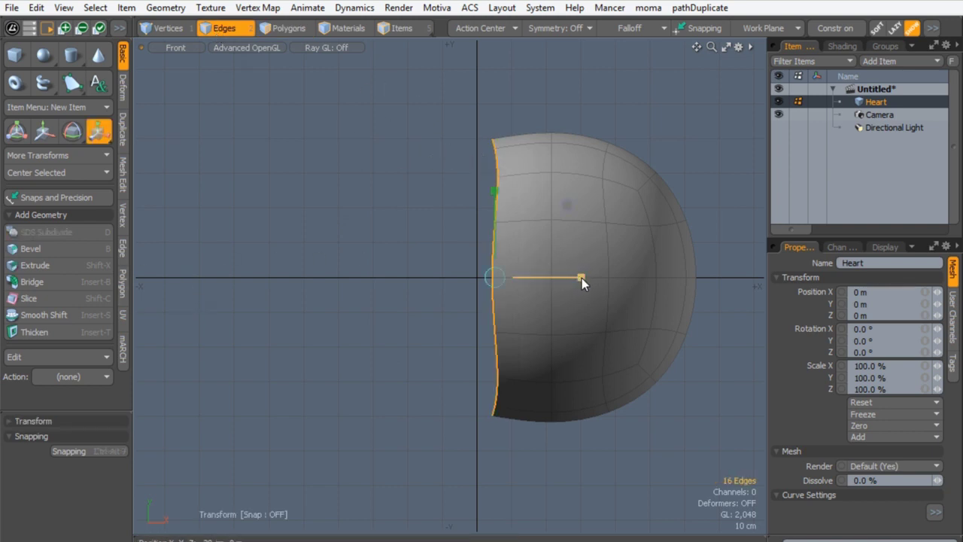
{"action": "left_click_drag", "start_coordinate": [581, 277], "coordinate": [514, 278]}
{"action": "left_click", "coordinate": [9, 422]}
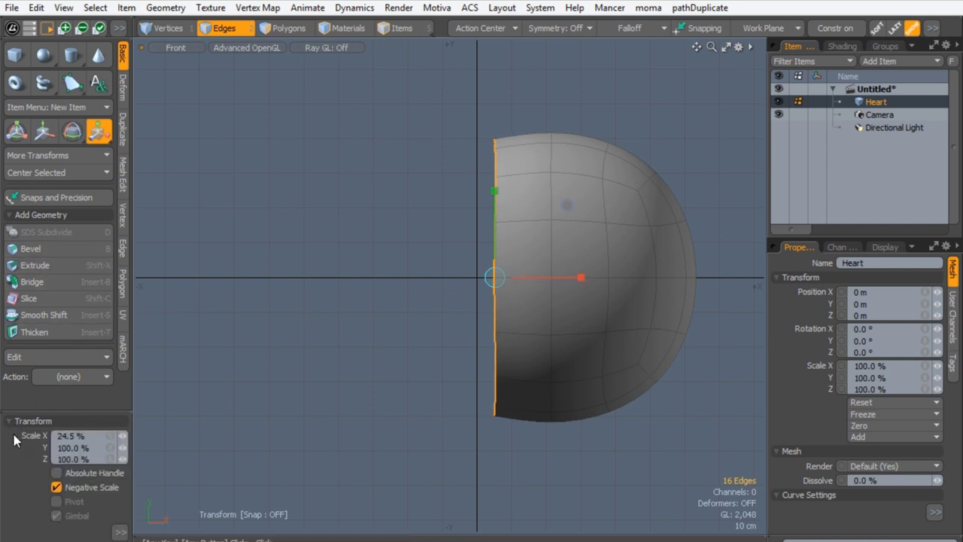
{"action": "double_click", "coordinate": [75, 435]}
{"action": "type", "text": "0"}
{"action": "key", "text": "Return"}
{"action": "key", "text": "space"}
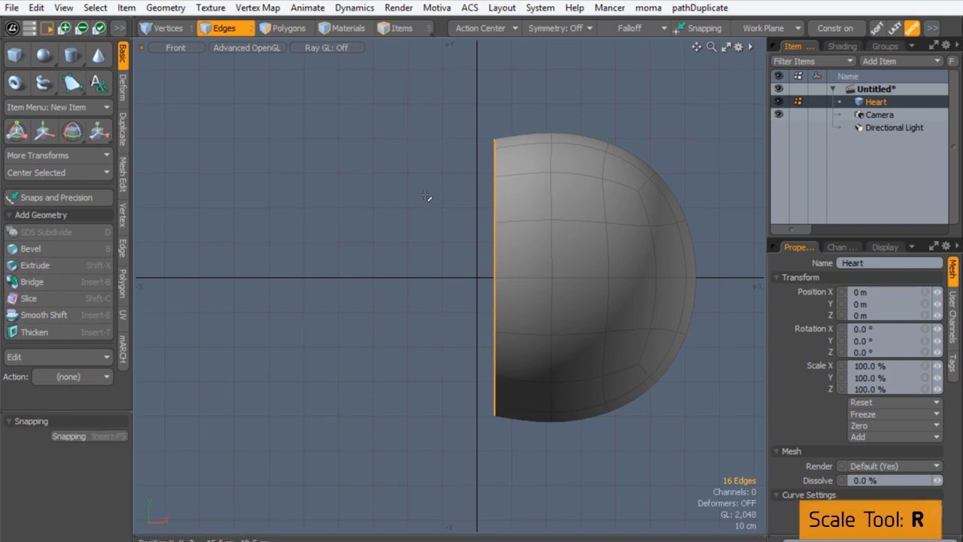
{"action": "left_click", "coordinate": [311, 178]}
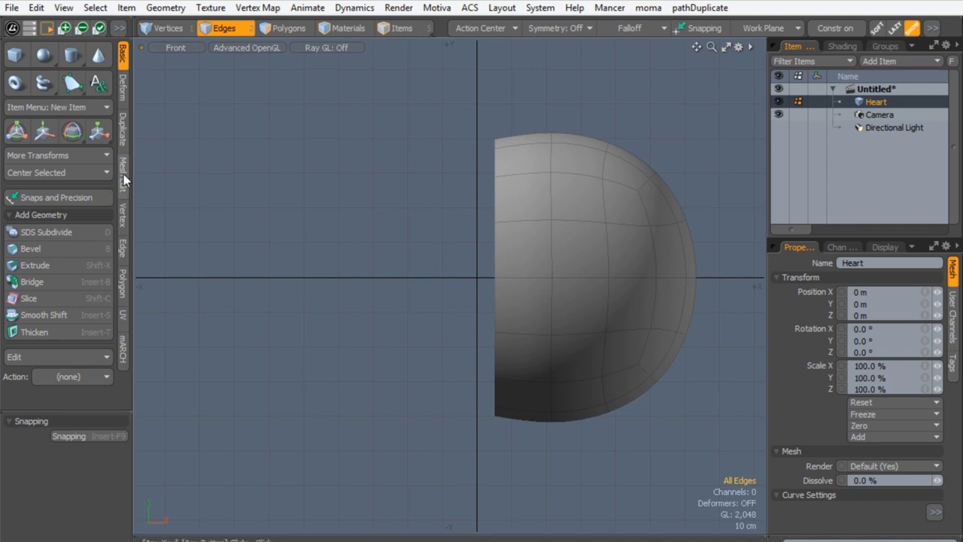
Step: Mirror the half sphere across the X axis about X 0 in the Front view
{"action": "left_click", "coordinate": [122, 139]}
{"action": "left_click", "coordinate": [29, 67]}
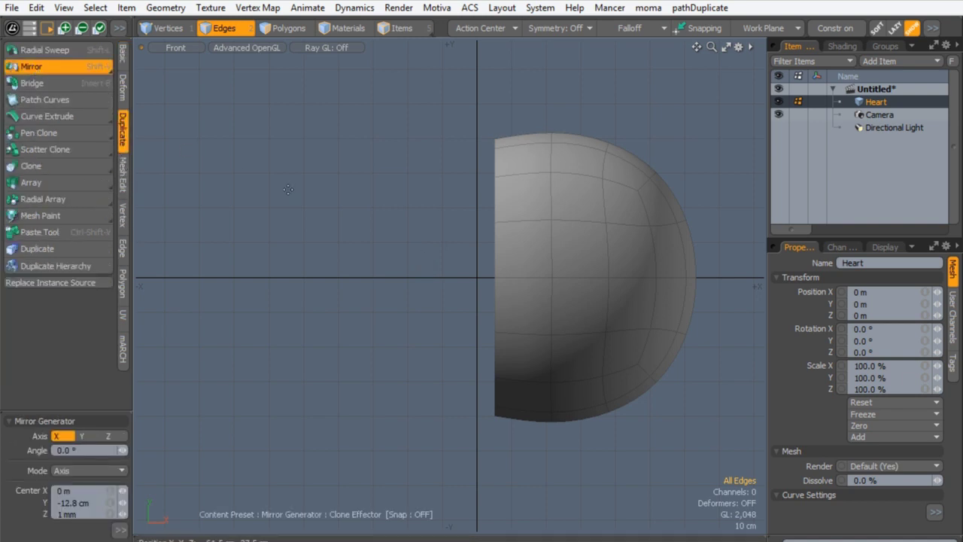
{"action": "left_click", "coordinate": [477, 126]}
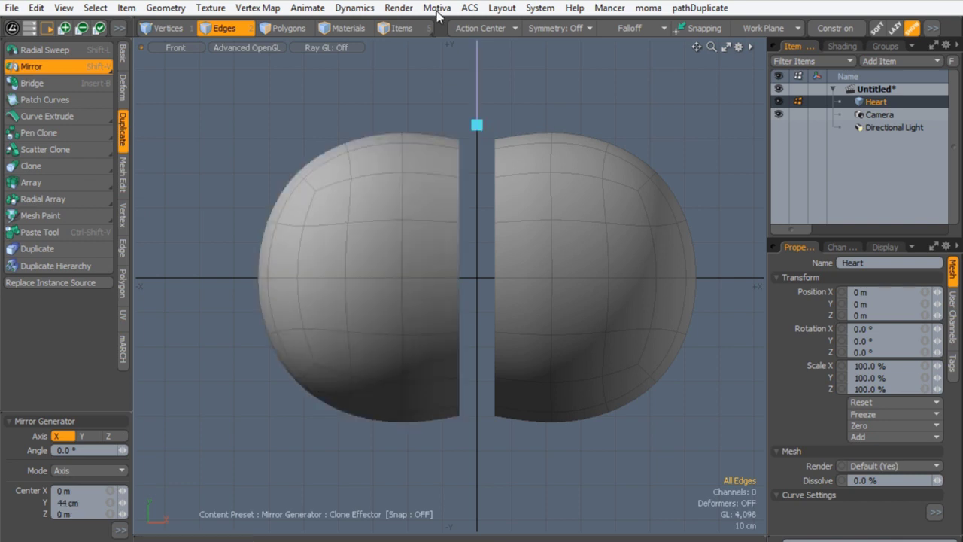
Step: Set the mirror's Center Y and Left Y to 0 m and finish the mirror operation
{"action": "left_click_drag", "start_coordinate": [87, 411], "coordinate": [75, 256]}
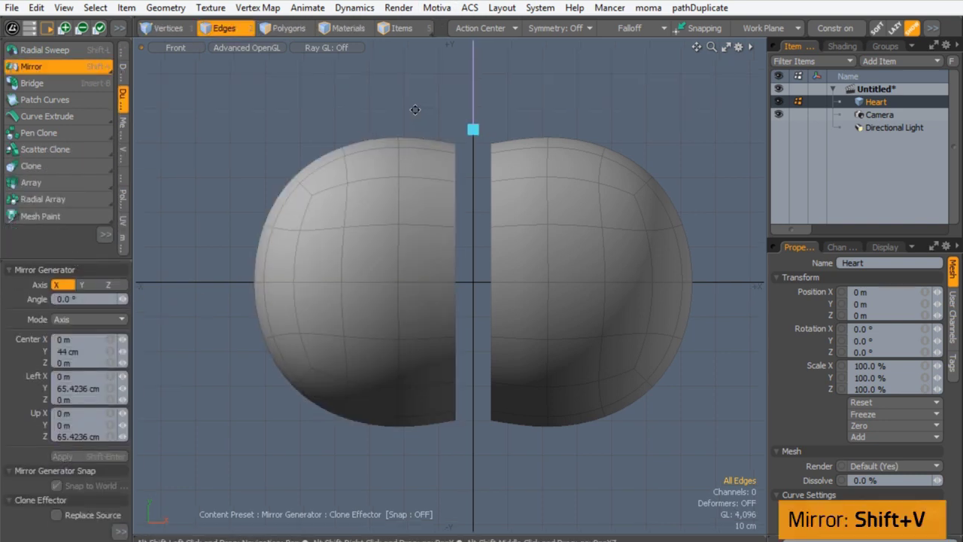
{"action": "left_click", "coordinate": [72, 351]}
{"action": "type", "text": "0"}
{"action": "key", "text": "Return"}
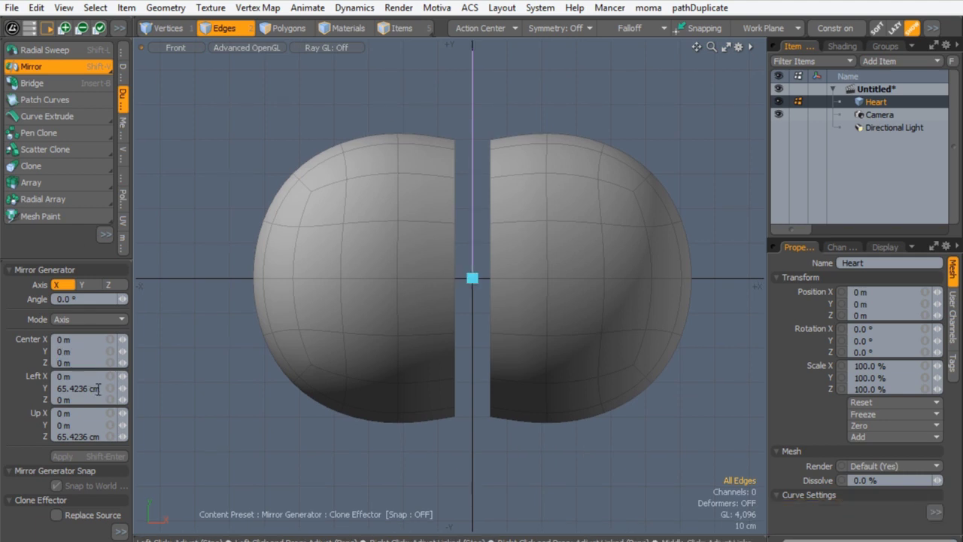
{"action": "left_click", "coordinate": [76, 388]}
{"action": "type", "text": "0"}
{"action": "key", "text": "Return"}
{"action": "key", "text": "space"}
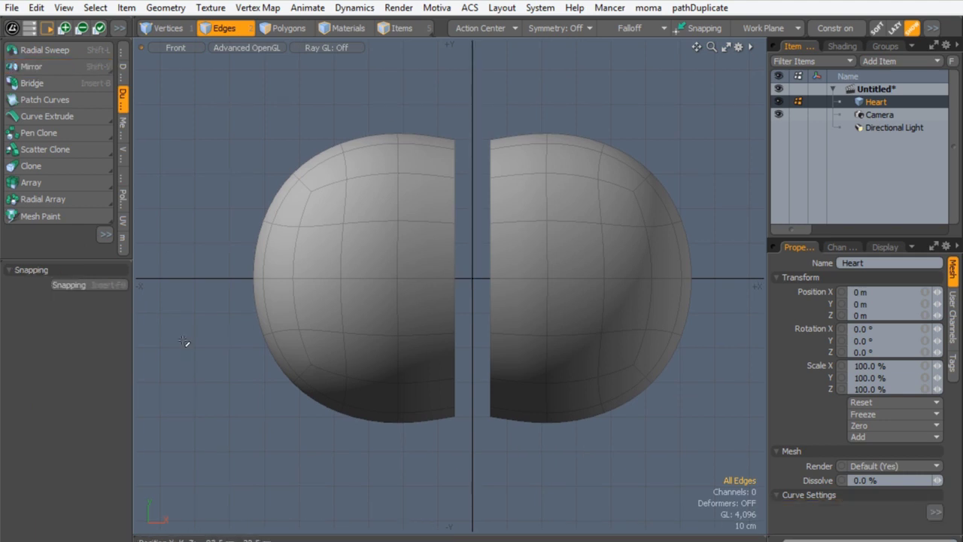
Step: Bridge the two facing open edge loops with 2 segments in Curve mode, and clear the selection
{"action": "scroll", "coordinate": [388, 107], "scroll_direction": "down", "scroll_amount": 2}
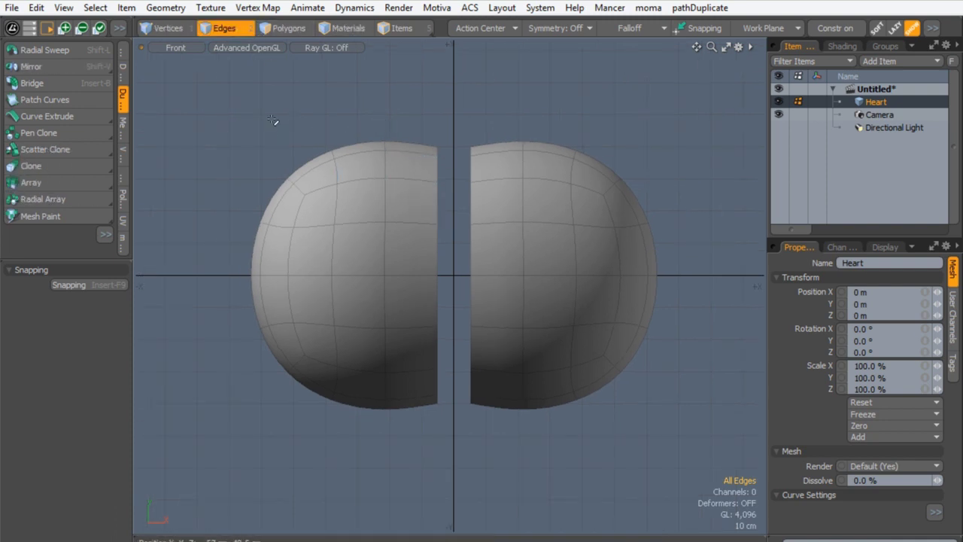
{"action": "double_click", "coordinate": [470, 211]}
{"action": "double_click", "coordinate": [438, 199], "text": "shift"}
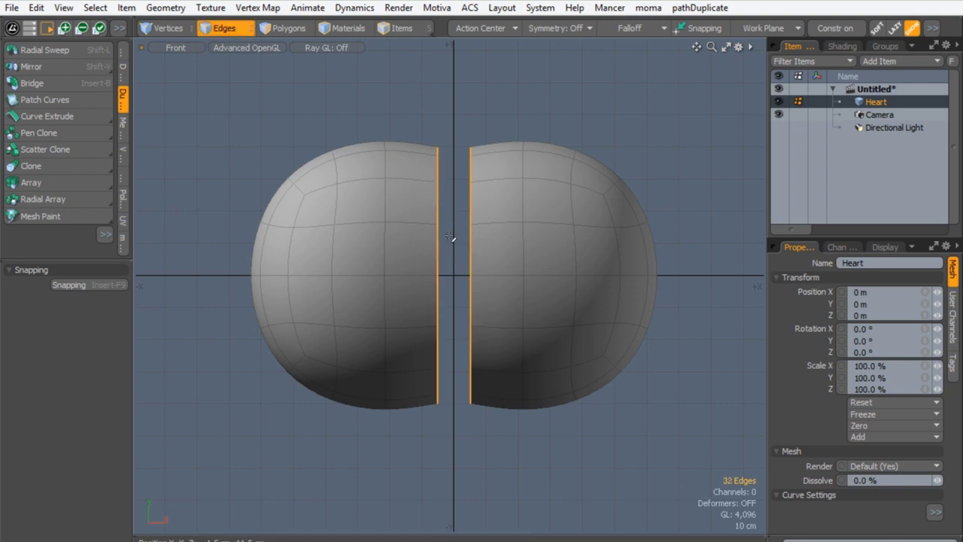
{"action": "left_click_drag", "start_coordinate": [94, 260], "coordinate": [97, 333]}
{"action": "key", "text": "ctrl+space"}
{"action": "left_click", "coordinate": [516, 172]}
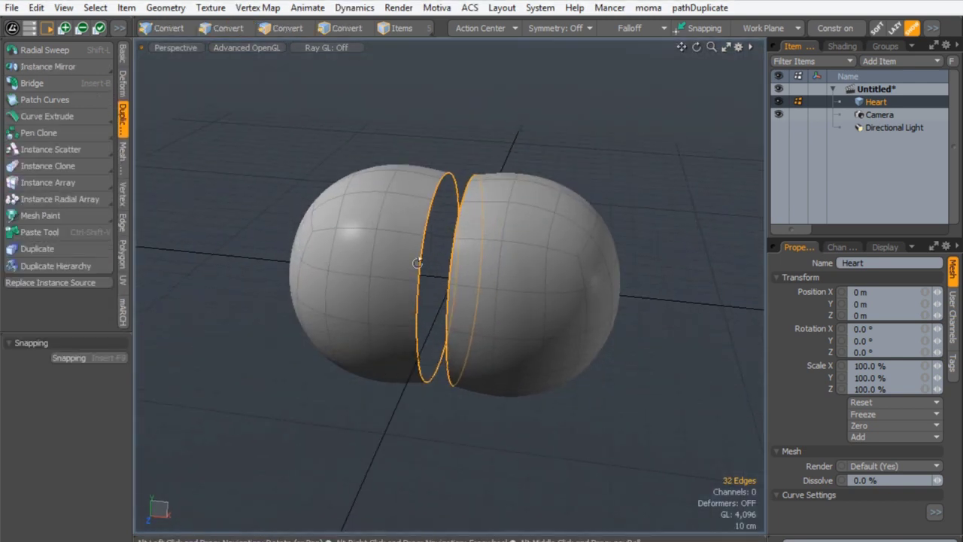
{"action": "left_click", "coordinate": [46, 83]}
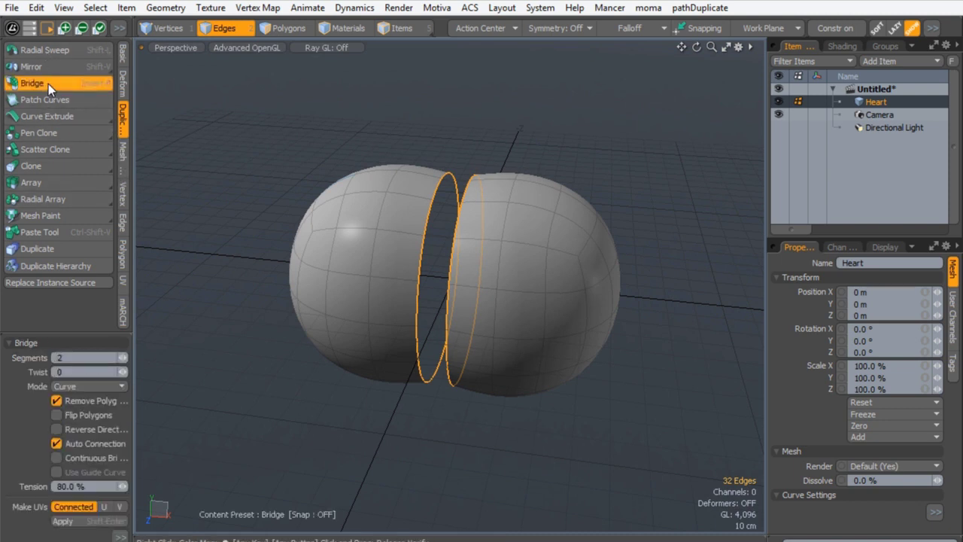
{"action": "left_click", "coordinate": [458, 173]}
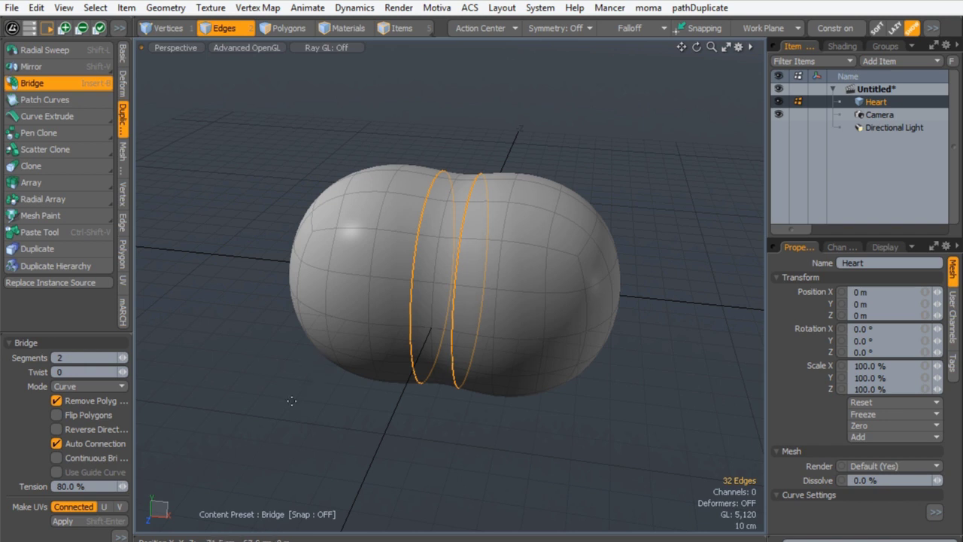
{"action": "key", "text": "space"}
{"action": "left_click", "coordinate": [294, 323]}
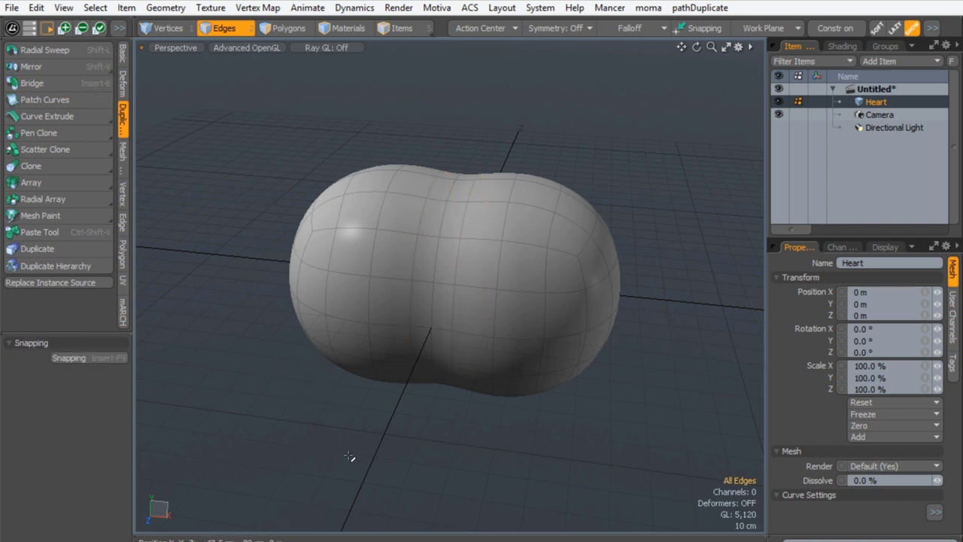
Step: Select the central edge loop in the Front view and move it -2 cm in Y with a Soft Selection falloff
{"action": "key", "text": "ctrl+space"}
{"action": "left_click", "coordinate": [404, 279]}
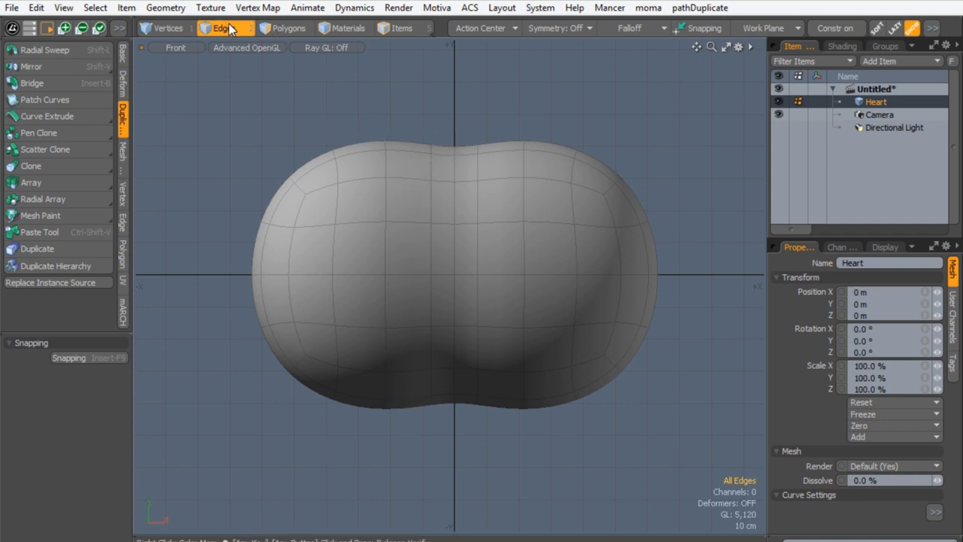
{"action": "double_click", "coordinate": [452, 174]}
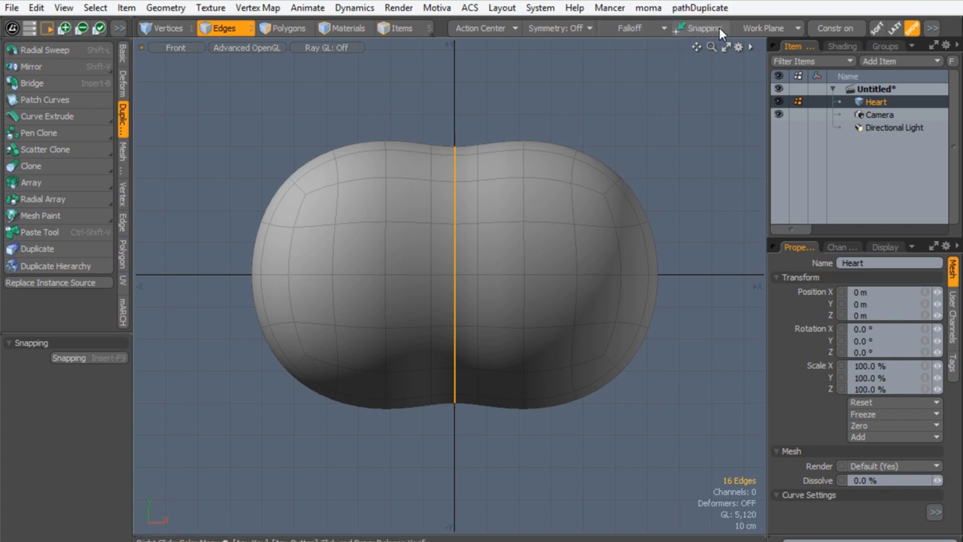
{"action": "left_click", "coordinate": [626, 27]}
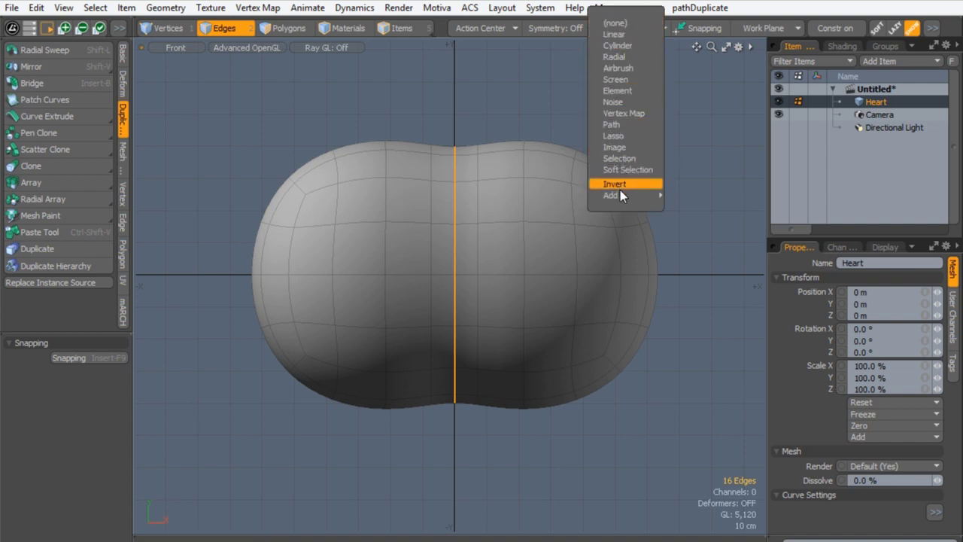
{"action": "left_click", "coordinate": [620, 170]}
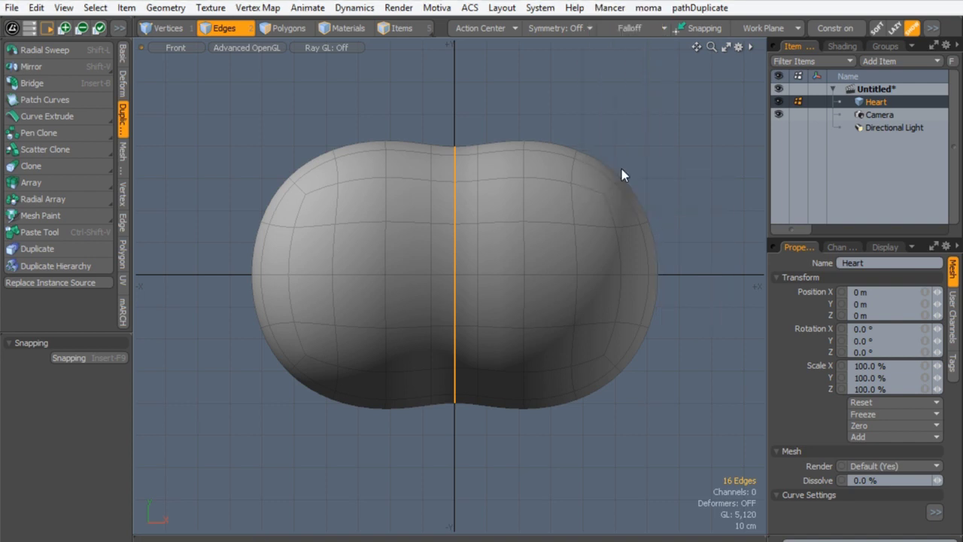
{"action": "key", "text": "w"}
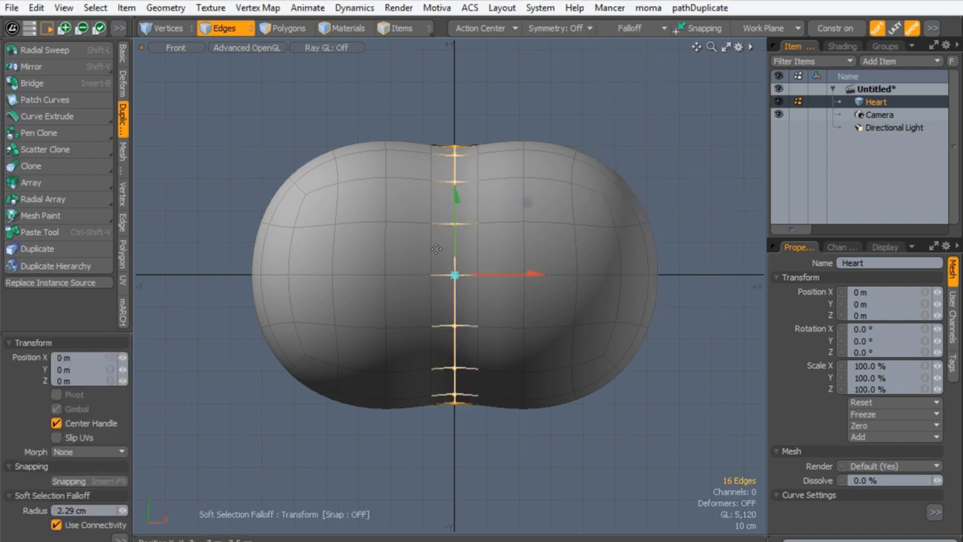
{"action": "mouse_move", "coordinate": [456, 206]}
{"action": "left_mouse_down"}
{"action": "mouse_move", "coordinate": [456, 224]}
{"action": "mouse_move", "coordinate": [455, 211]}
{"action": "left_mouse_up"}
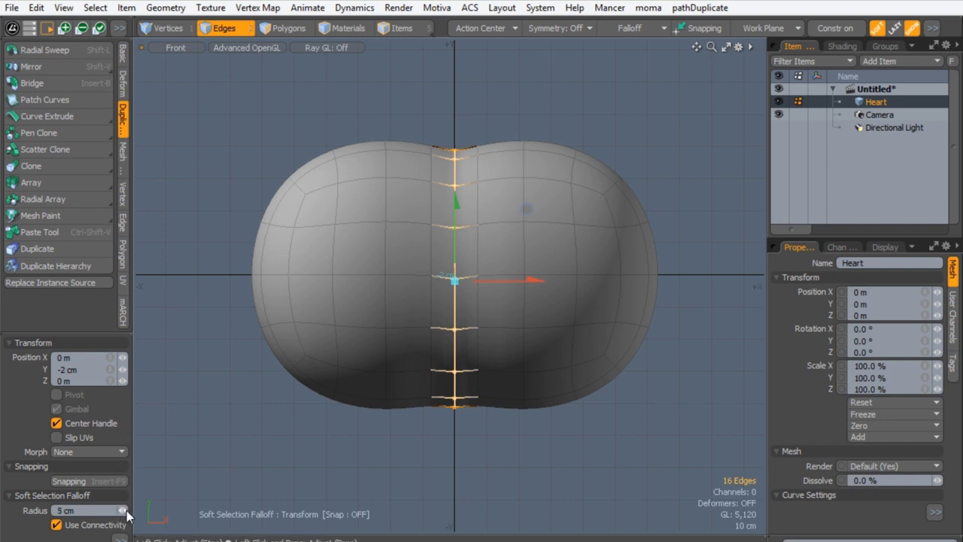
Step: Widen the soft selection radius to about 7.82 cm, lower the central loop to -4 cm in Y, and deselect it
{"action": "left_click_drag", "start_coordinate": [124, 513], "coordinate": [129, 504]}
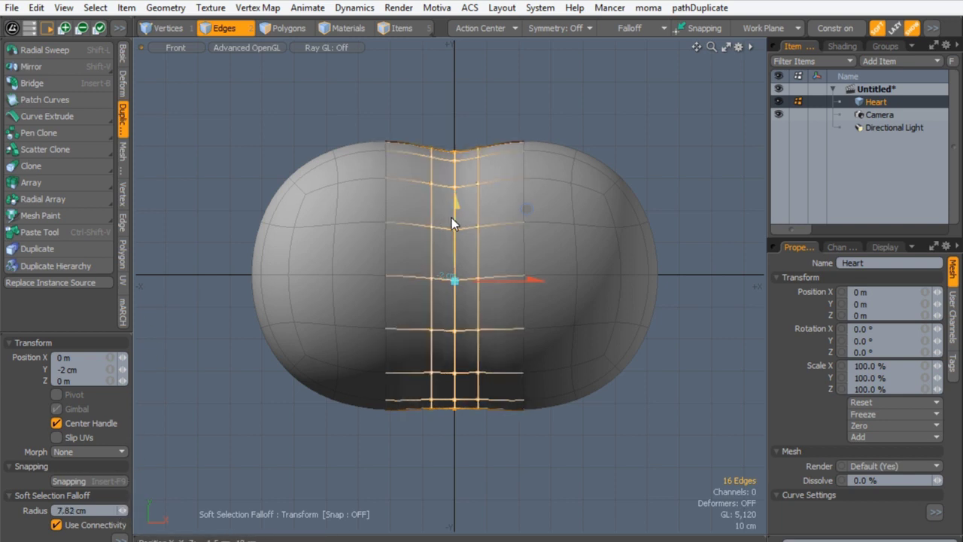
{"action": "left_click_drag", "start_coordinate": [451, 220], "coordinate": [452, 227]}
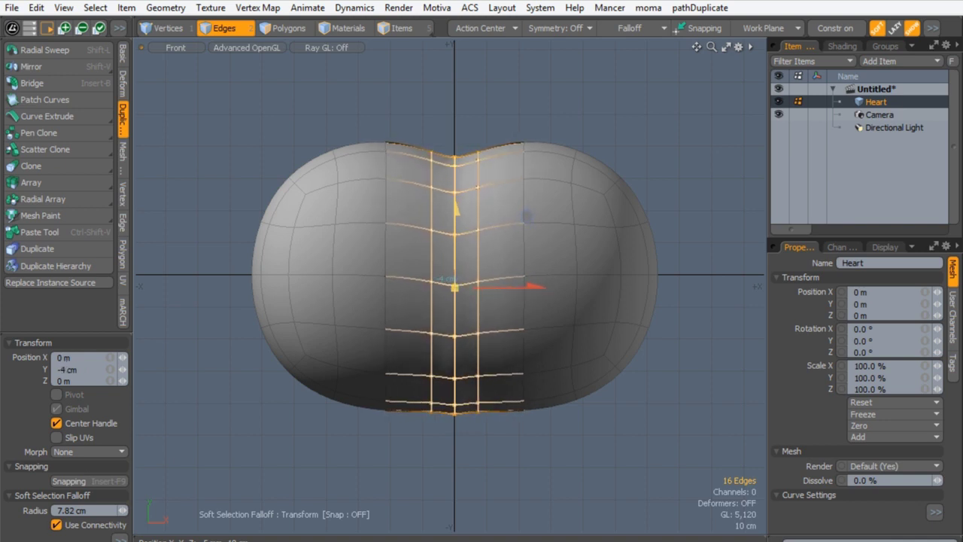
{"action": "key", "text": "q"}
{"action": "left_click", "coordinate": [464, 444]}
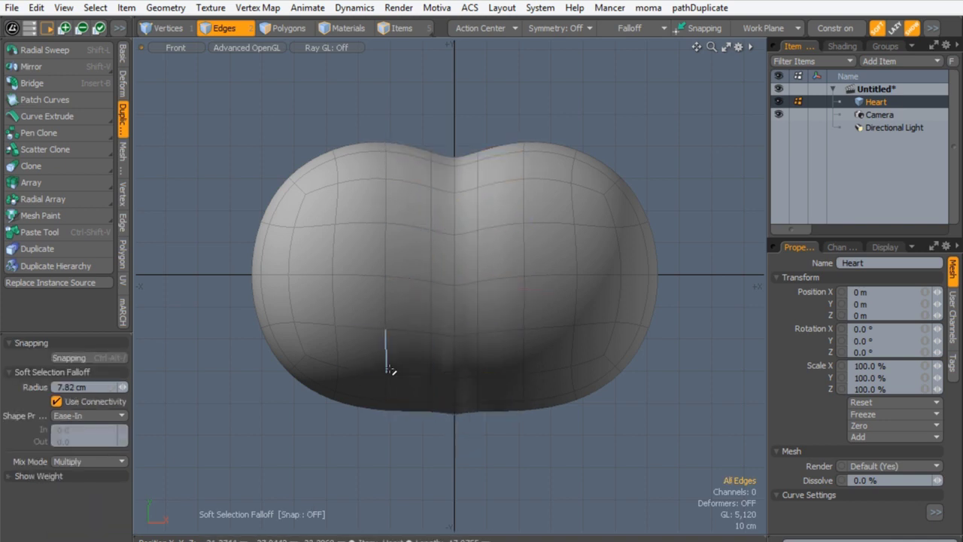
Step: Compare the mesh as a subdivision surface and as plain polygons, leaving it as plain polygons
{"action": "key", "text": "Tab"}
{"action": "key", "text": "Tab"}
{"action": "key", "text": "Tab"}
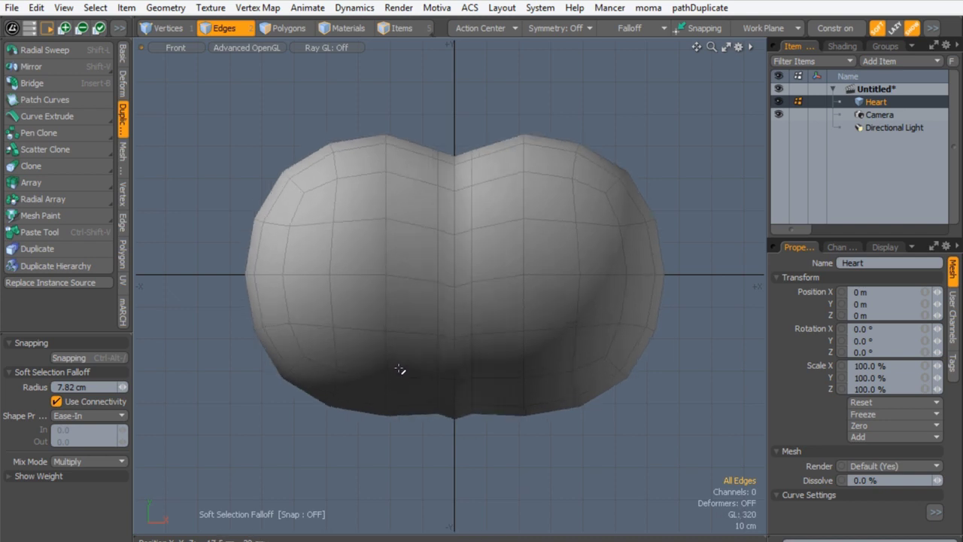
{"action": "key", "text": "Tab"}
{"action": "key", "text": "Tab"}
{"action": "key", "text": "Tab"}
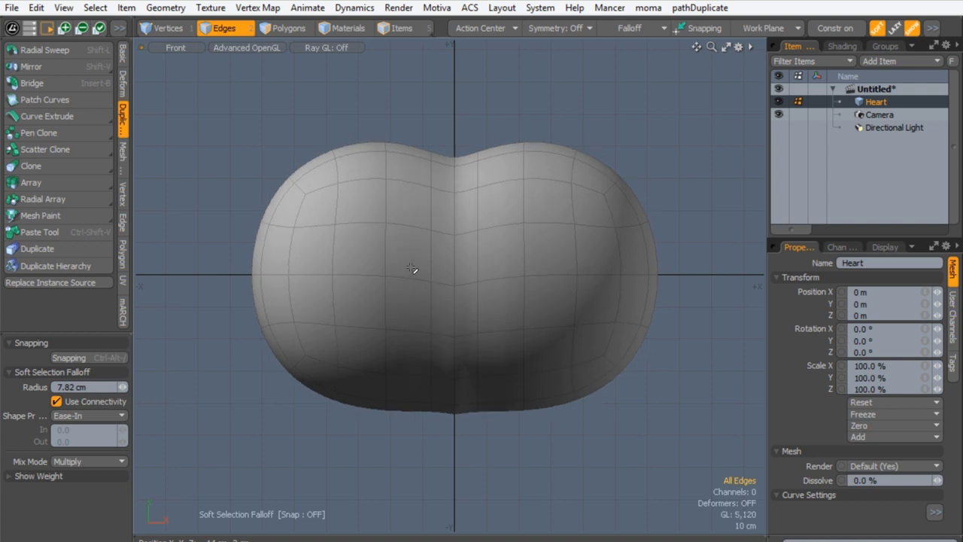
{"action": "key", "text": "Tab"}
{"action": "key", "text": "Tab"}
{"action": "key", "text": "Tab"}
{"action": "key", "text": "Tab"}
{"action": "key", "text": "Tab"}
{"action": "key", "text": "Tab"}
{"action": "key", "text": "Tab"}
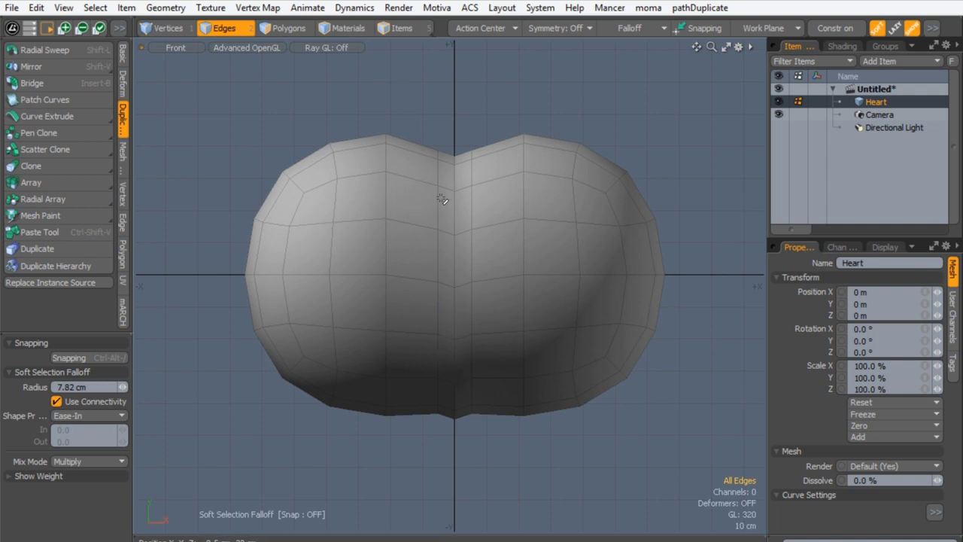
Step: Select the three central vertical edge loops running around the heart mesh
{"action": "double_click", "coordinate": [470, 335]}
{"action": "double_click", "coordinate": [438, 392], "text": "shift"}
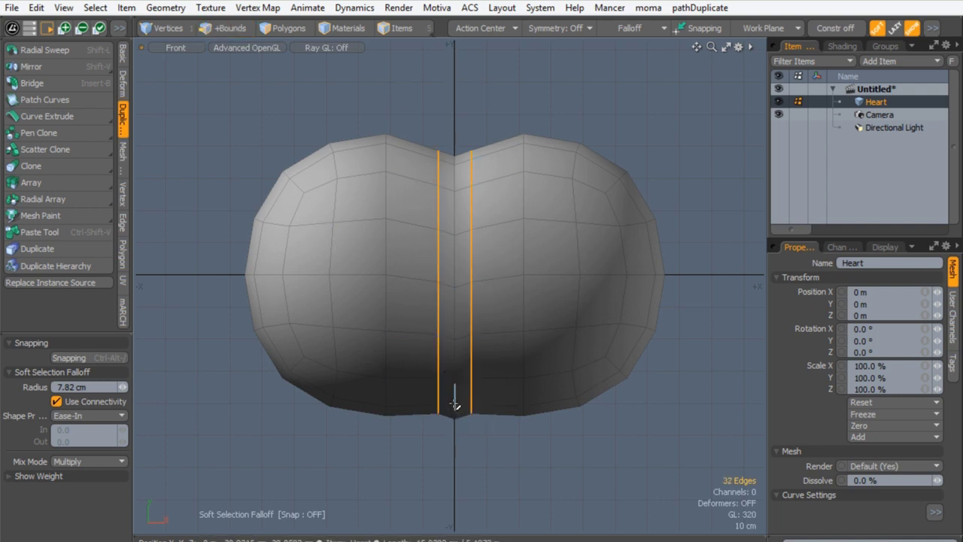
{"action": "double_click", "coordinate": [455, 396], "text": "shift"}
Step: Apply a Linear Falloff along the centre line, from start Y -45 cm to end Y 26 cm with both X values at 0 m
{"action": "left_click", "coordinate": [631, 27]}
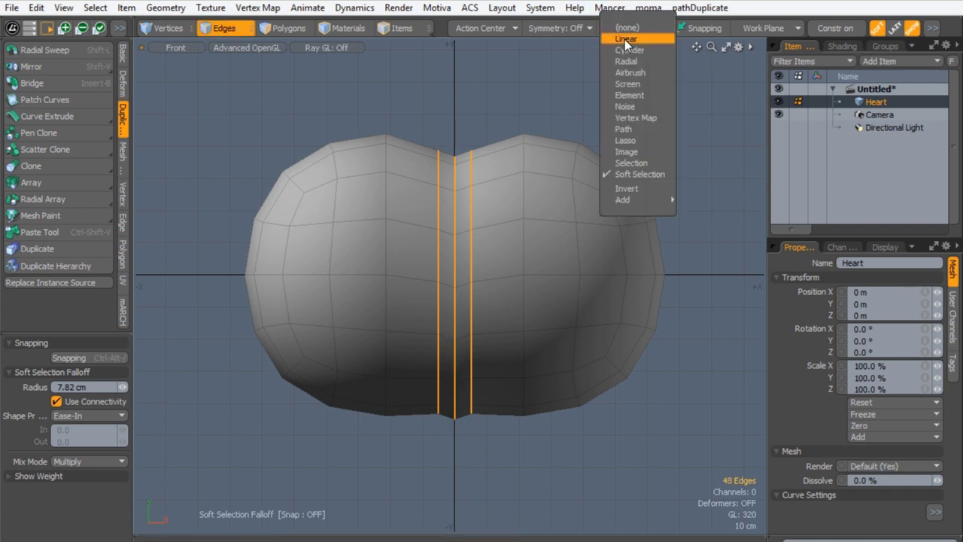
{"action": "left_click", "coordinate": [624, 39]}
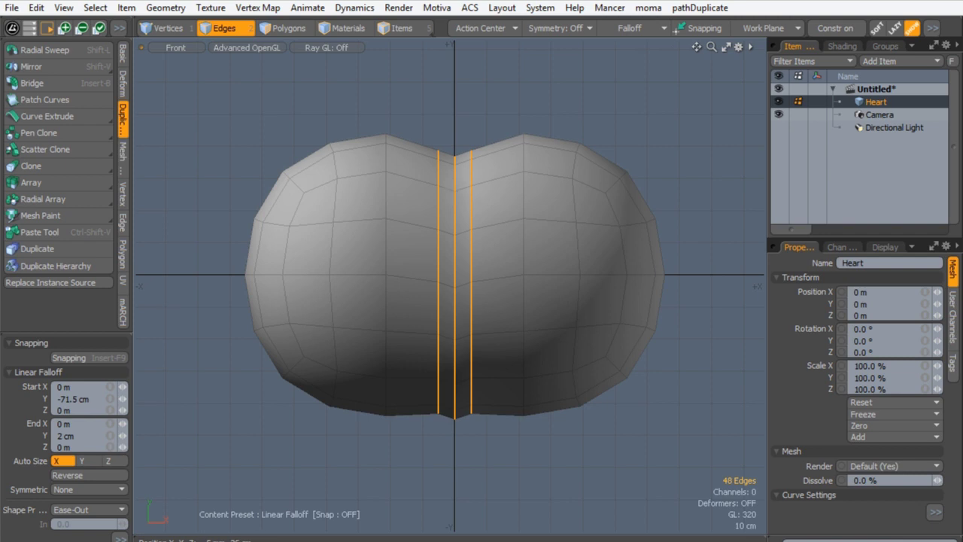
{"action": "left_click_drag", "start_coordinate": [454, 188], "coordinate": [454, 419]}
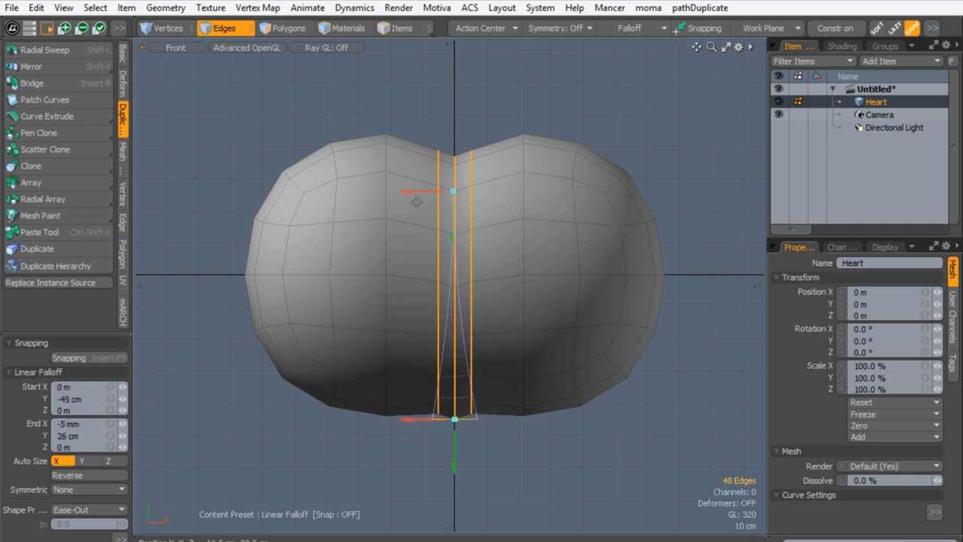
{"action": "left_click_drag", "start_coordinate": [415, 192], "coordinate": [417, 192]}
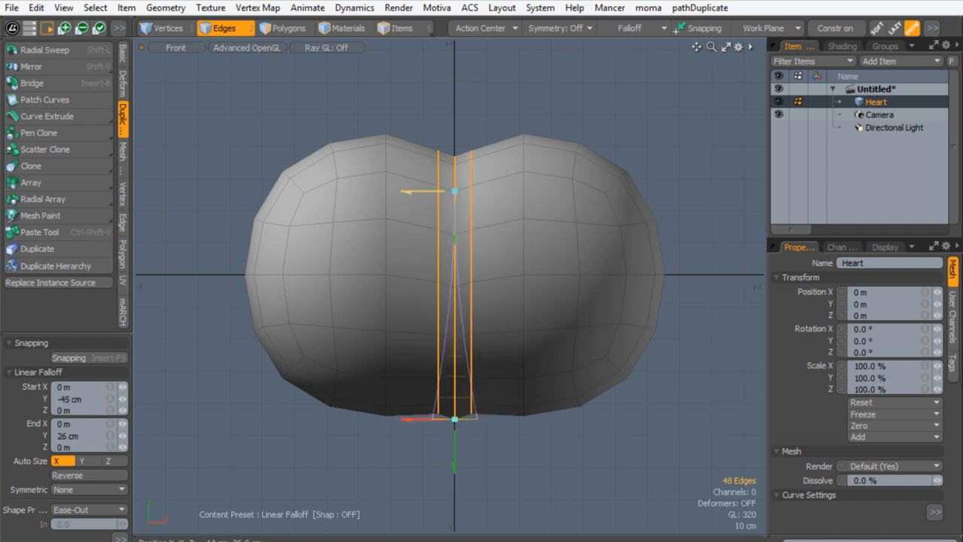
{"action": "left_click", "coordinate": [61, 386]}
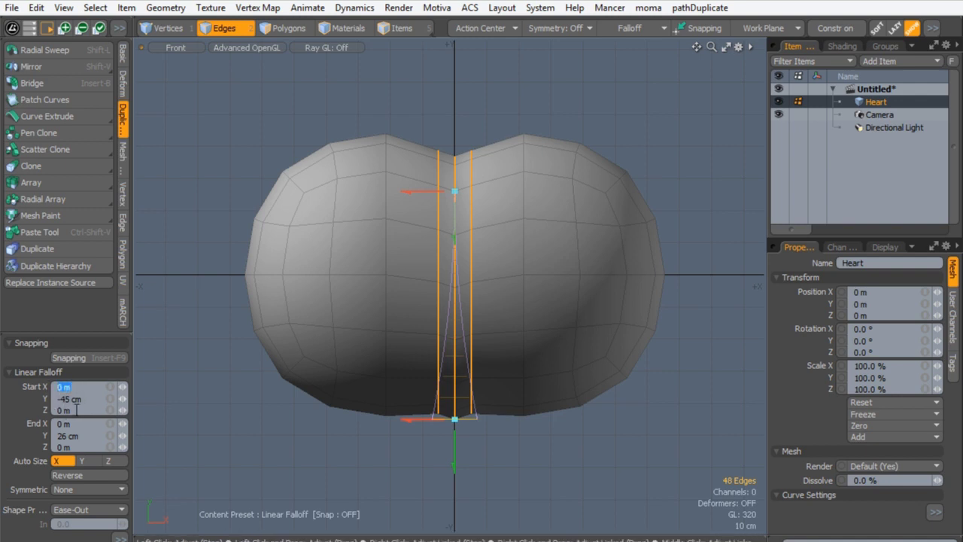
{"action": "left_click", "coordinate": [77, 410]}
{"action": "left_click_drag", "start_coordinate": [73, 387], "coordinate": [64, 388]}
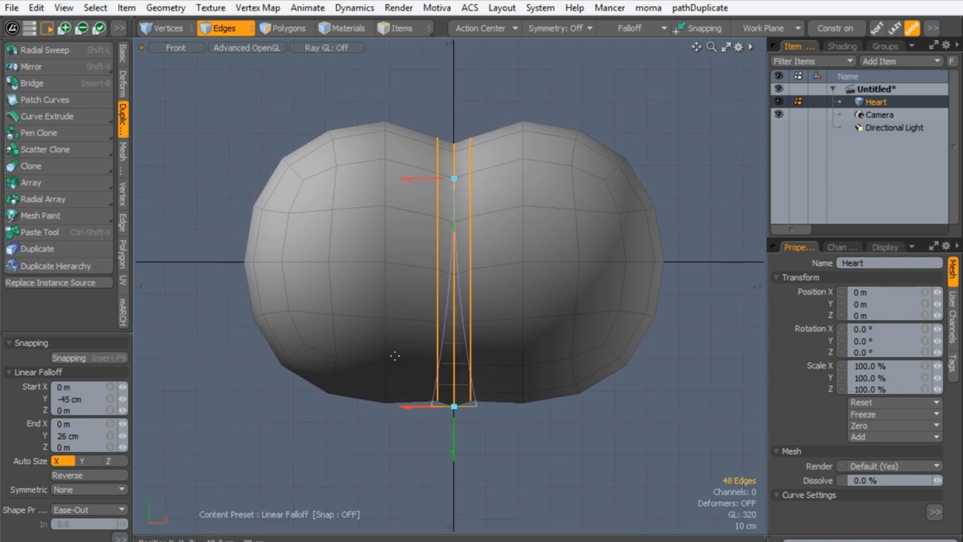
Step: Move the three central edge loops down in Y to form the heart's lower tip, and turn the falloff off
{"action": "key", "text": "w"}
{"action": "left_click_drag", "start_coordinate": [458, 223], "coordinate": [458, 263]}
{"action": "mouse_move", "coordinate": [455, 218]}
{"action": "left_mouse_down"}
{"action": "mouse_move", "coordinate": [454, 263]}
{"action": "mouse_move", "coordinate": [454, 207]}
{"action": "mouse_move", "coordinate": [455, 233]}
{"action": "left_mouse_up"}
{"action": "key", "text": "space"}
{"action": "key", "text": "space"}
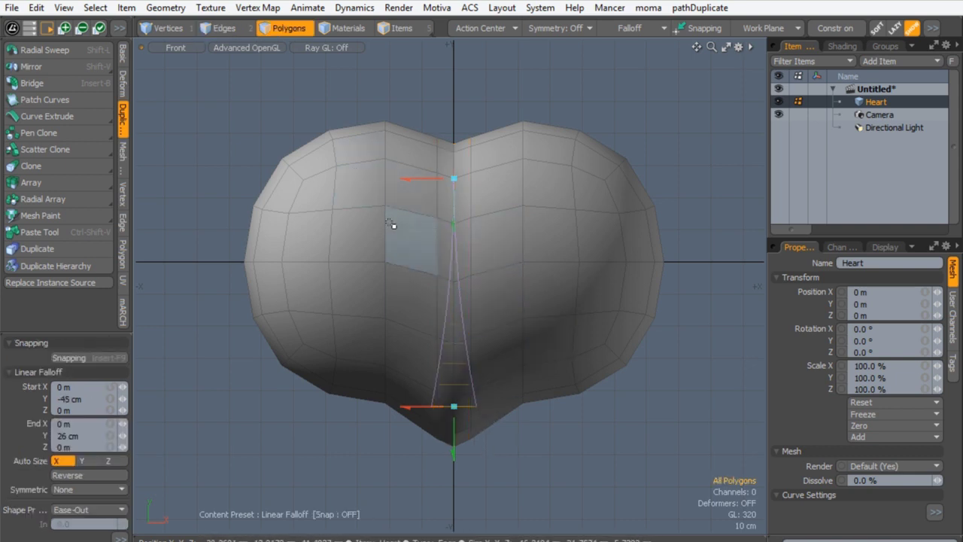
{"action": "key", "text": "Escape"}
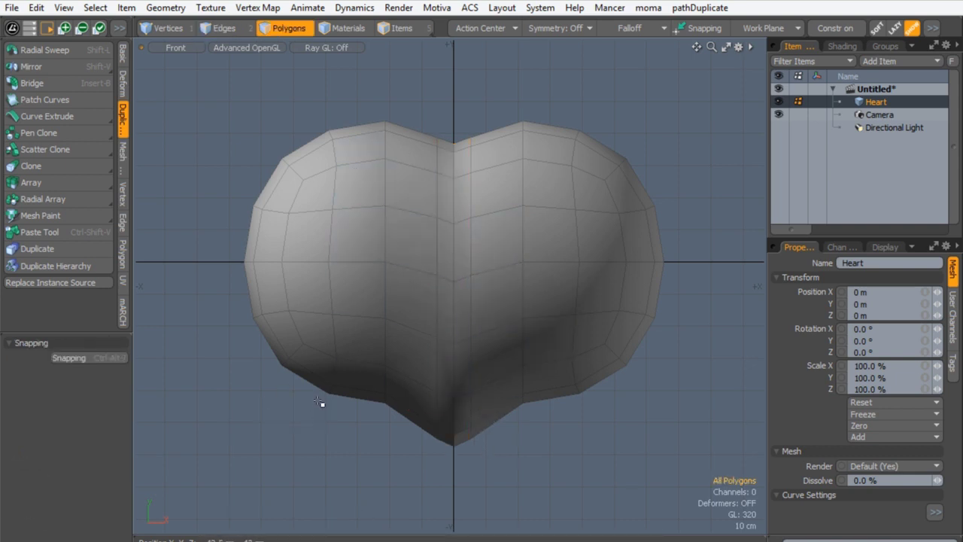
Step: Check the pointed shape by switching between subdivision surface and plain polygons, ending on plain polygons
{"action": "key", "text": "Tab"}
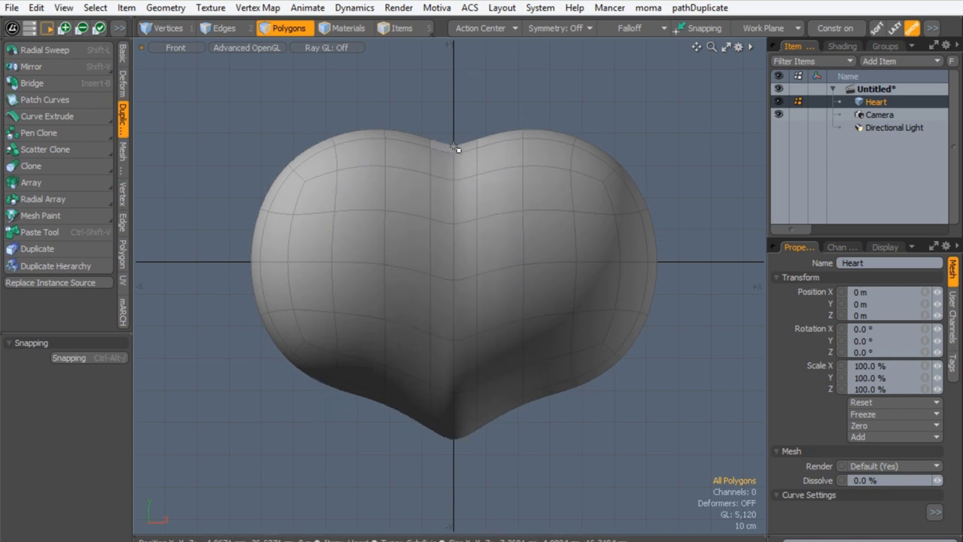
{"action": "key", "text": "Tab"}
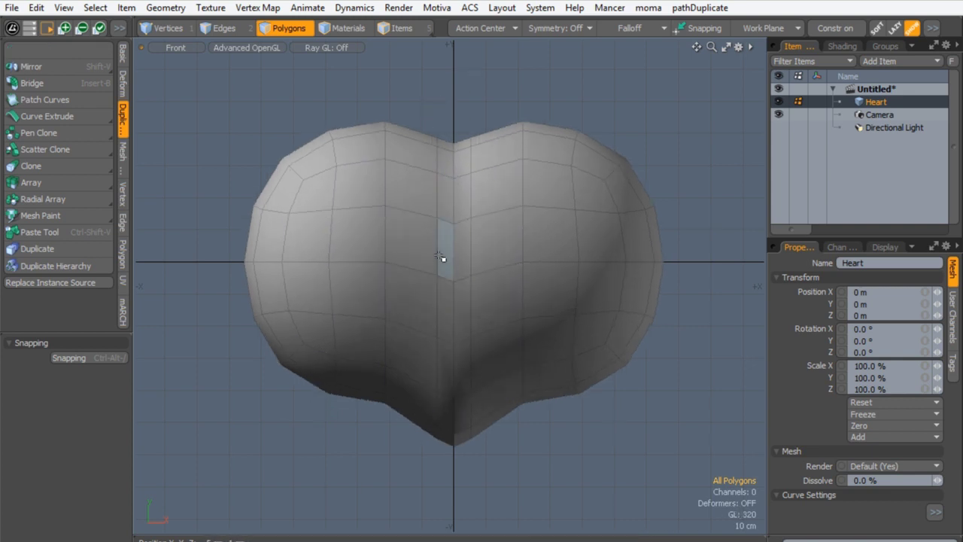
{"action": "key", "text": "Tab"}
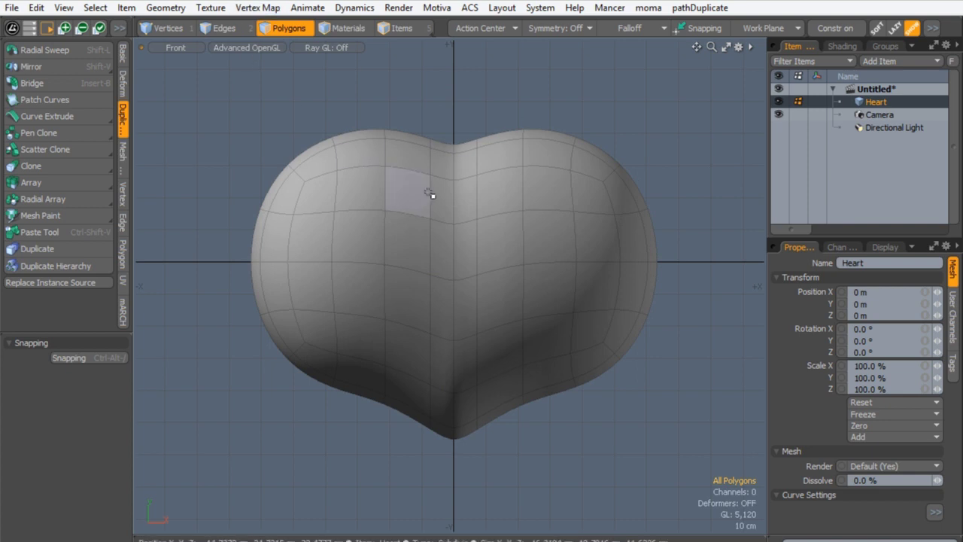
{"action": "key", "text": "Tab"}
{"action": "key", "text": "Tab"}
{"action": "key", "text": "Tab"}
{"action": "key", "text": "Tab"}
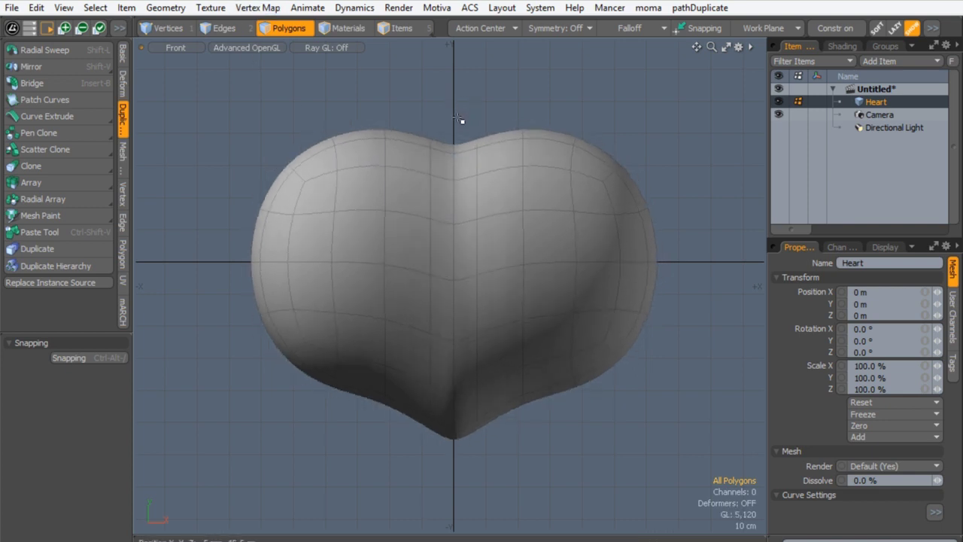
{"action": "key", "text": "Tab"}
Step: Select the vertices of the heart's lower part, from the central tip out to the second column on both sides
{"action": "mouse_move", "coordinate": [408, 458]}
{"action": "right_mouse_down"}
{"action": "mouse_move", "coordinate": [490, 430]}
{"action": "mouse_move", "coordinate": [432, 390]}
{"action": "right_mouse_up"}
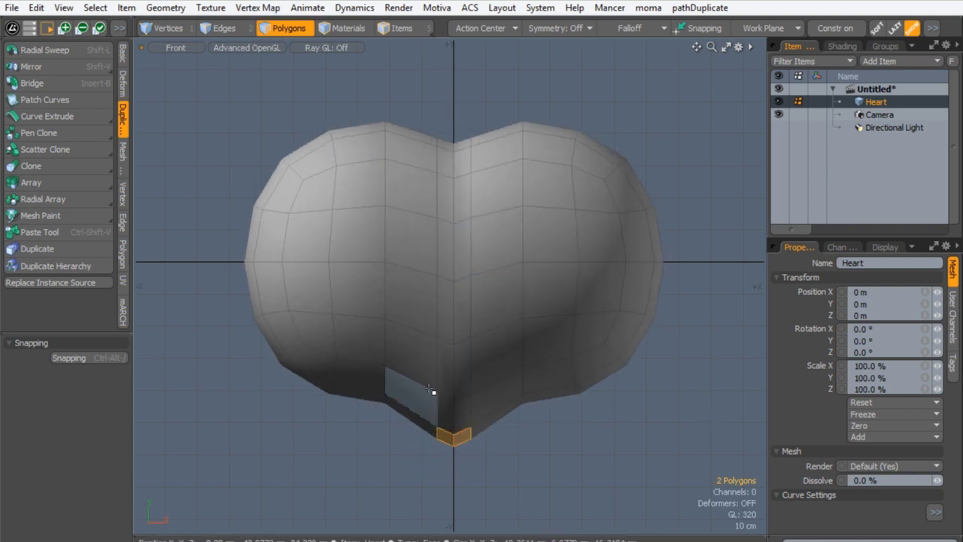
{"action": "left_click", "coordinate": [173, 30]}
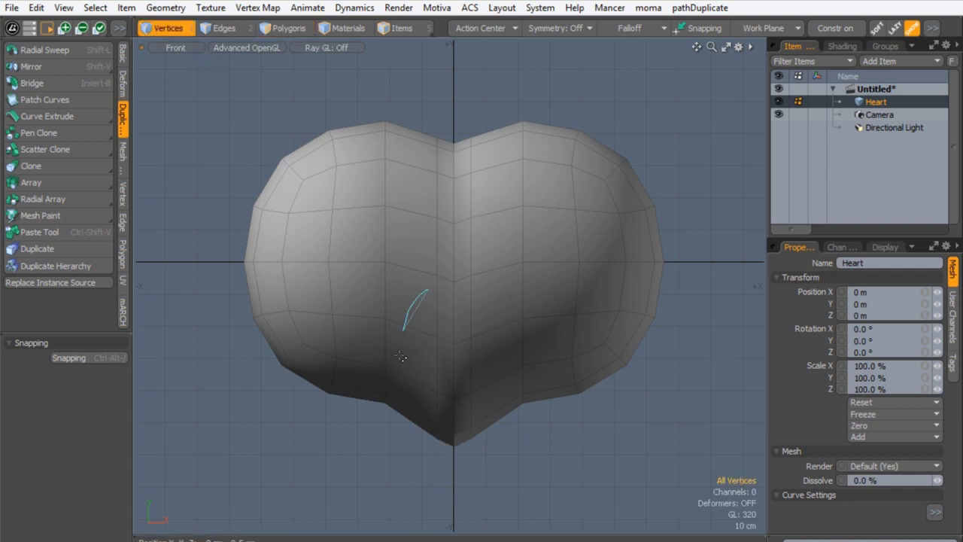
{"action": "mouse_move", "coordinate": [401, 357]}
{"action": "right_mouse_down"}
{"action": "mouse_move", "coordinate": [496, 331]}
{"action": "mouse_move", "coordinate": [429, 306]}
{"action": "right_mouse_up"}
{"action": "mouse_move", "coordinate": [408, 338]}
{"action": "right_mouse_down"}
{"action": "mouse_move", "coordinate": [491, 449]}
{"action": "mouse_move", "coordinate": [477, 312]}
{"action": "mouse_move", "coordinate": [540, 433]}
{"action": "right_mouse_up"}
{"action": "middle_click_drag", "start_coordinate": [540, 434], "coordinate": [532, 308], "text": "shift"}
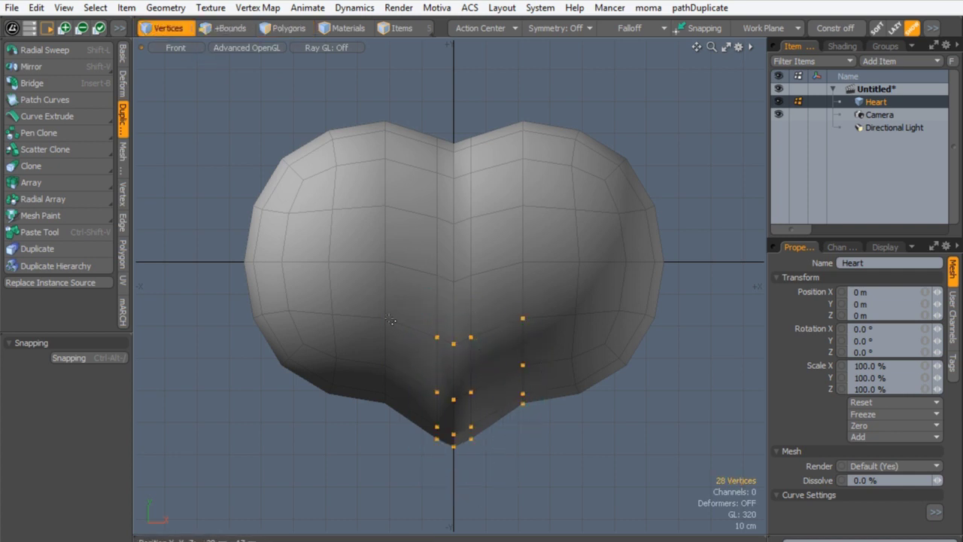
{"action": "mouse_move", "coordinate": [382, 295]}
{"action": "middle_mouse_down", "text": "shift"}
{"action": "mouse_move", "coordinate": [402, 457]}
{"action": "mouse_move", "coordinate": [395, 305]}
{"action": "middle_mouse_up", "text": "shift"}
{"action": "mouse_move", "coordinate": [320, 302]}
{"action": "middle_mouse_down", "text": "shift"}
{"action": "mouse_move", "coordinate": [364, 376]}
{"action": "mouse_move", "coordinate": [354, 305]}
{"action": "middle_mouse_up", "text": "shift"}
{"action": "mouse_move", "coordinate": [569, 295]}
{"action": "middle_mouse_down", "text": "shift"}
{"action": "mouse_move", "coordinate": [605, 381]}
{"action": "mouse_move", "coordinate": [585, 297]}
{"action": "middle_mouse_up", "text": "shift"}
Step: Move the selected vertices -11 cm in Y with a Linear Falloff from Y -62.5 cm to 11.5 cm, and drop the falloff and selection
{"action": "left_click", "coordinate": [649, 28]}
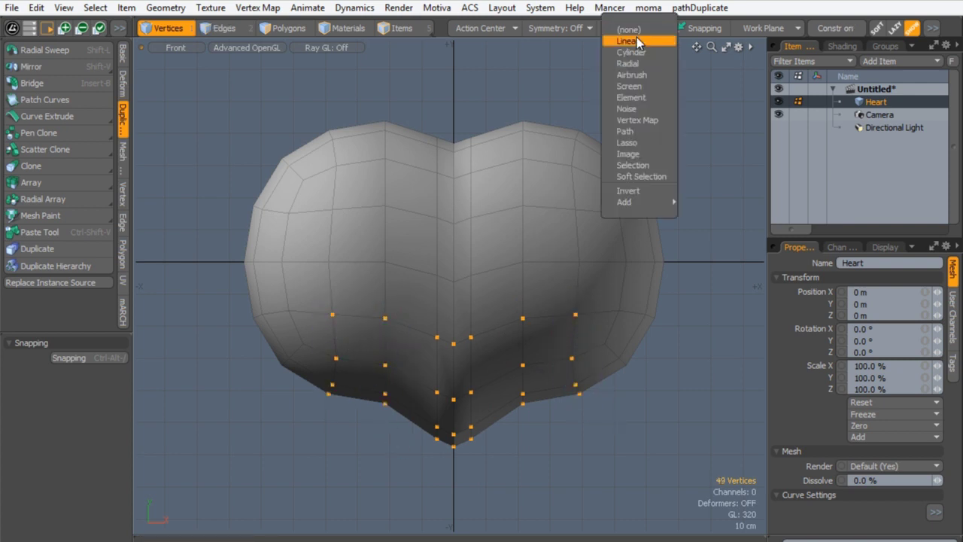
{"action": "left_click", "coordinate": [637, 39]}
{"action": "left_click_drag", "start_coordinate": [452, 224], "coordinate": [454, 462]}
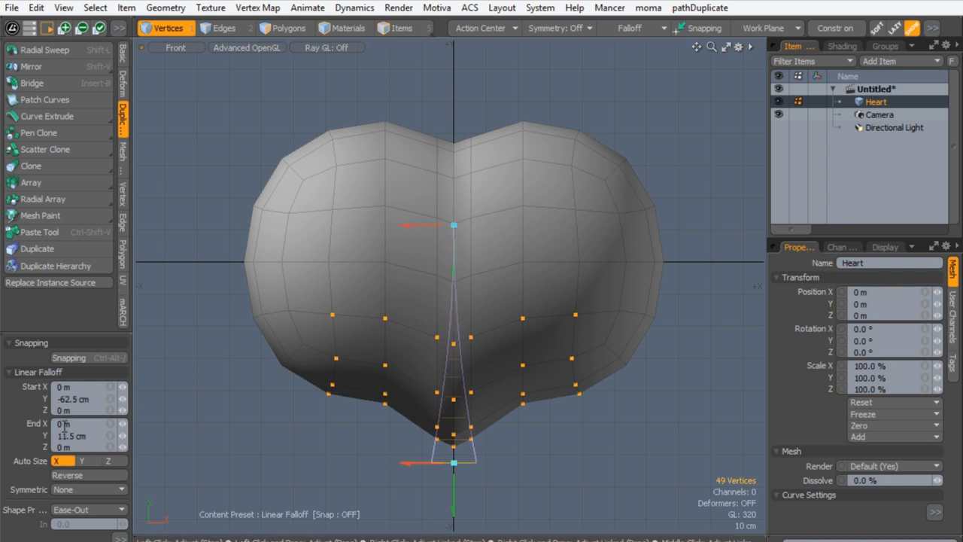
{"action": "key", "text": "w"}
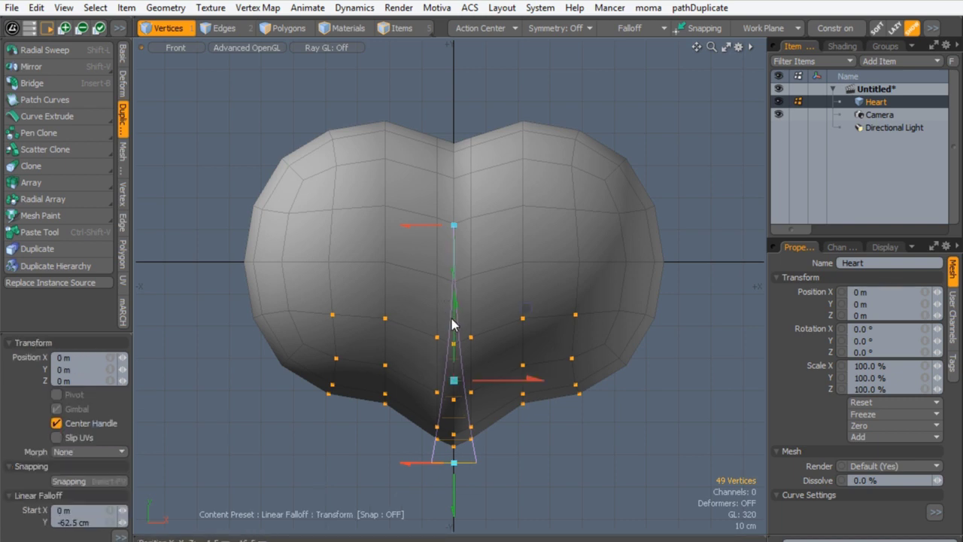
{"action": "left_click_drag", "start_coordinate": [453, 326], "coordinate": [455, 343]}
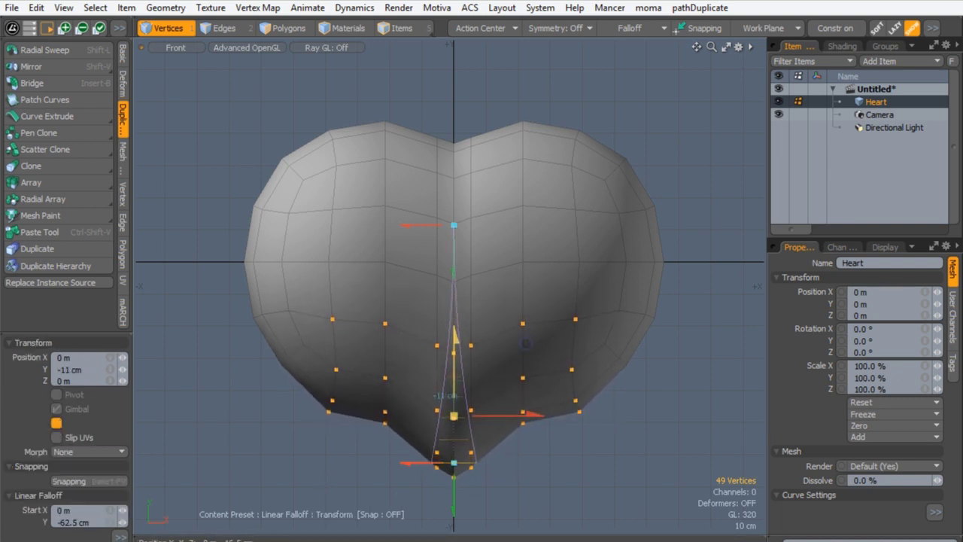
{"action": "key", "text": "space"}
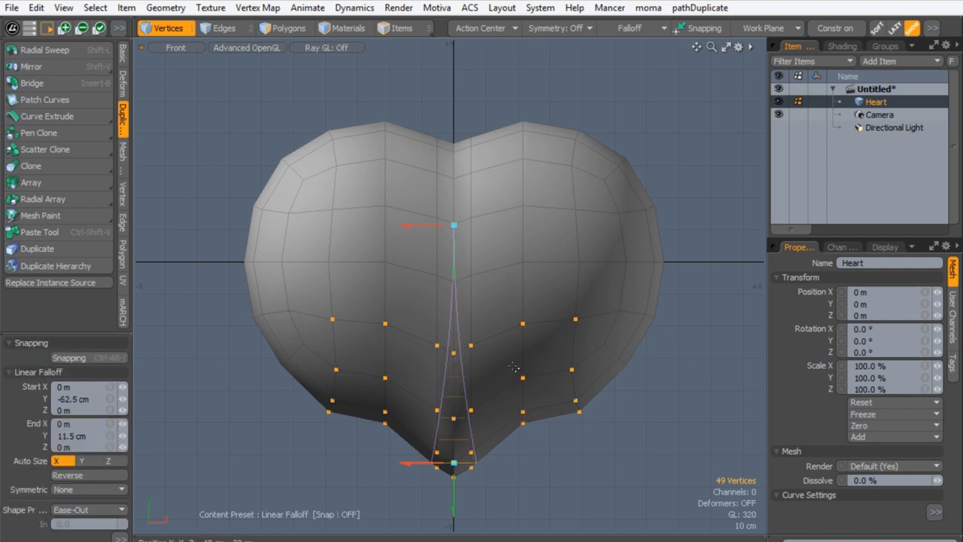
{"action": "left_click", "coordinate": [453, 282]}
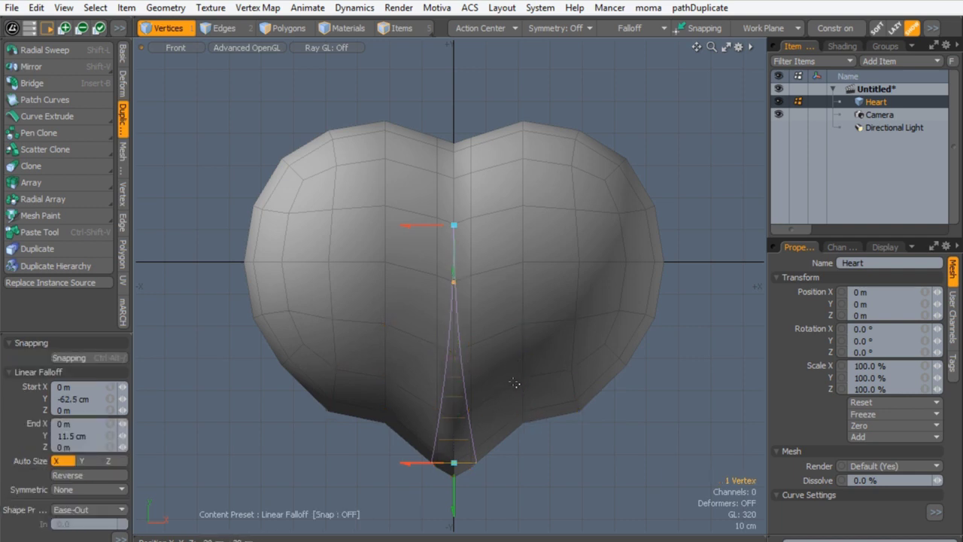
{"action": "key", "text": "space"}
Step: With X symmetry on, select the lower vertices of the column beside the tip and move them down in Y
{"action": "mouse_move", "coordinate": [507, 395]}
{"action": "right_mouse_down"}
{"action": "mouse_move", "coordinate": [516, 320]}
{"action": "mouse_move", "coordinate": [531, 327]}
{"action": "right_mouse_up"}
{"action": "left_click", "coordinate": [536, 28]}
{"action": "left_click", "coordinate": [536, 38]}
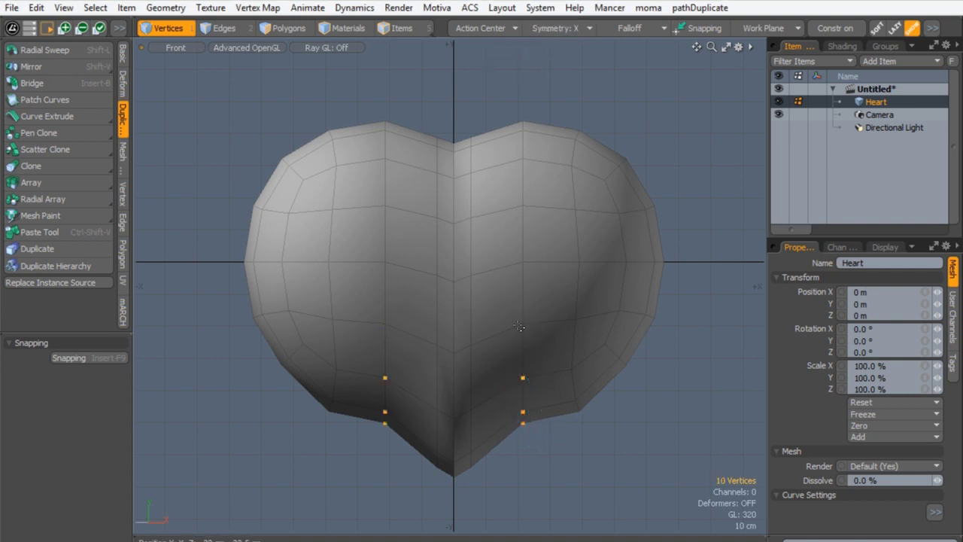
{"action": "key", "text": "w"}
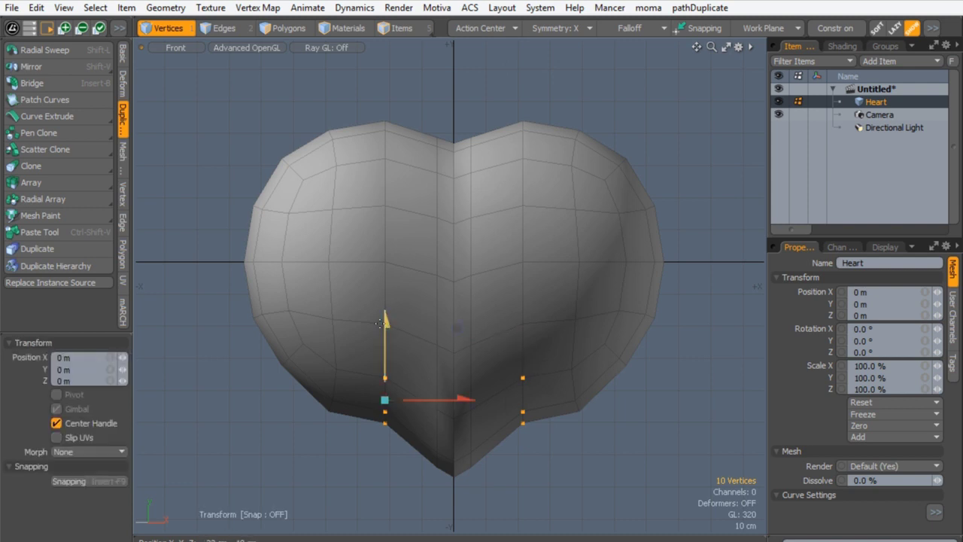
{"action": "left_click_drag", "start_coordinate": [385, 353], "coordinate": [385, 369]}
{"action": "key", "text": "space"}
Step: Select the tip vertices together with the adjacent columns and move them further down, and check the result as a subdivision surface
{"action": "mouse_move", "coordinate": [366, 377]}
{"action": "right_mouse_down"}
{"action": "mouse_move", "coordinate": [388, 459]}
{"action": "mouse_move", "coordinate": [553, 459]}
{"action": "mouse_move", "coordinate": [376, 365]}
{"action": "mouse_move", "coordinate": [368, 373]}
{"action": "right_mouse_up"}
{"action": "key", "text": "w"}
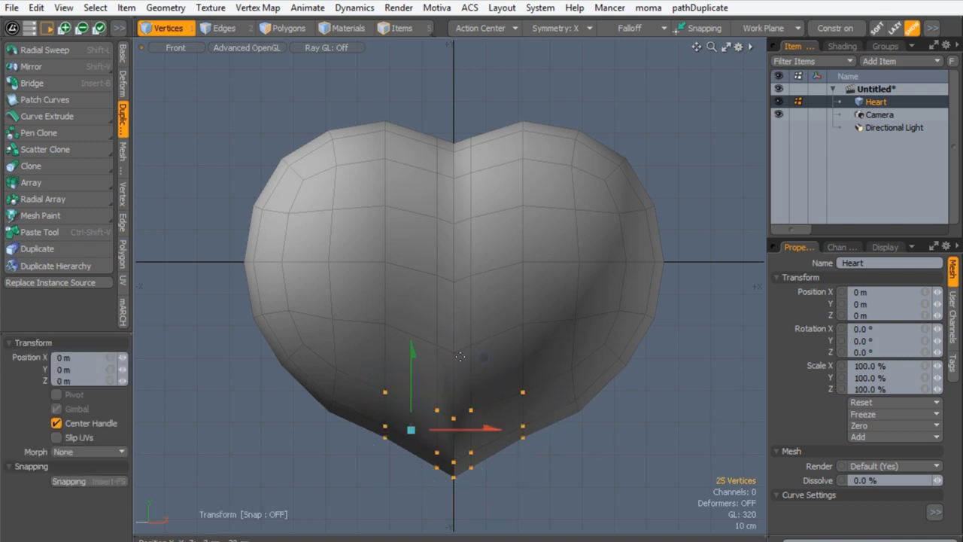
{"action": "left_click_drag", "start_coordinate": [418, 367], "coordinate": [418, 385]}
{"action": "key", "text": "q"}
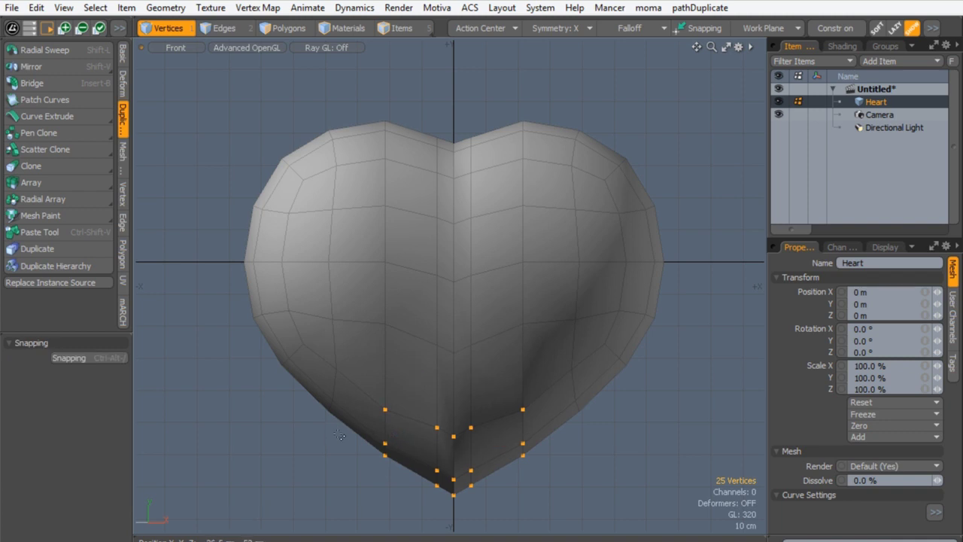
{"action": "key", "text": "Escape"}
{"action": "key", "text": "Tab"}
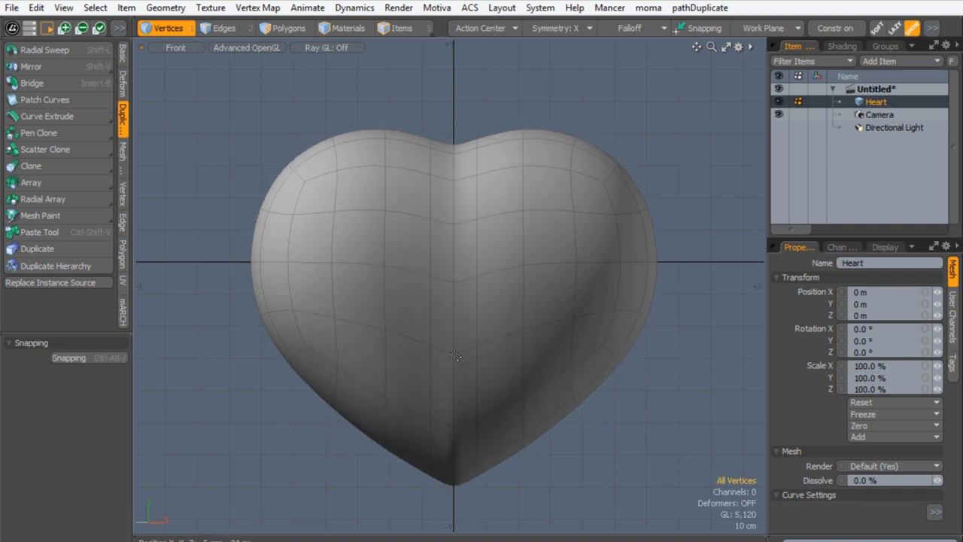
{"action": "scroll", "coordinate": [455, 356], "scroll_direction": "down", "scroll_amount": 1}
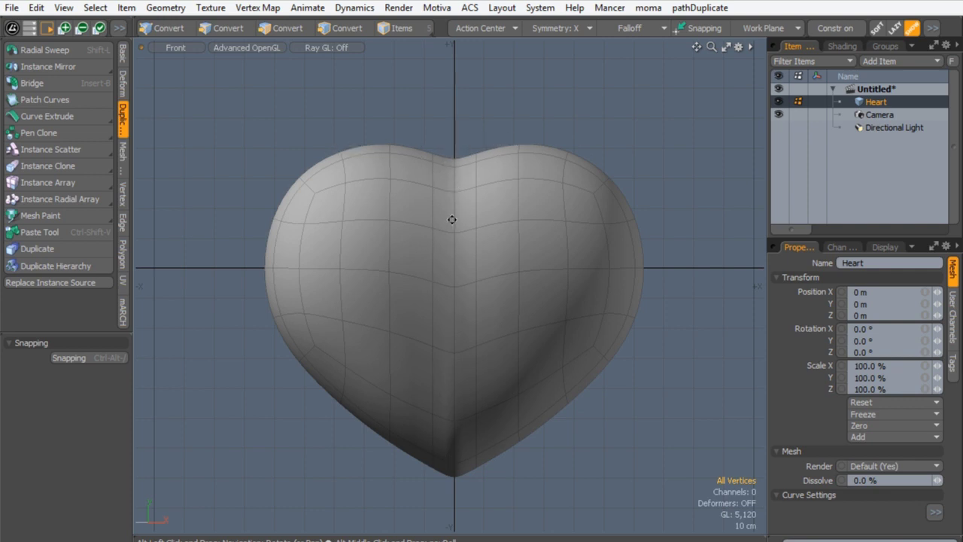
{"action": "key", "text": "Tab"}
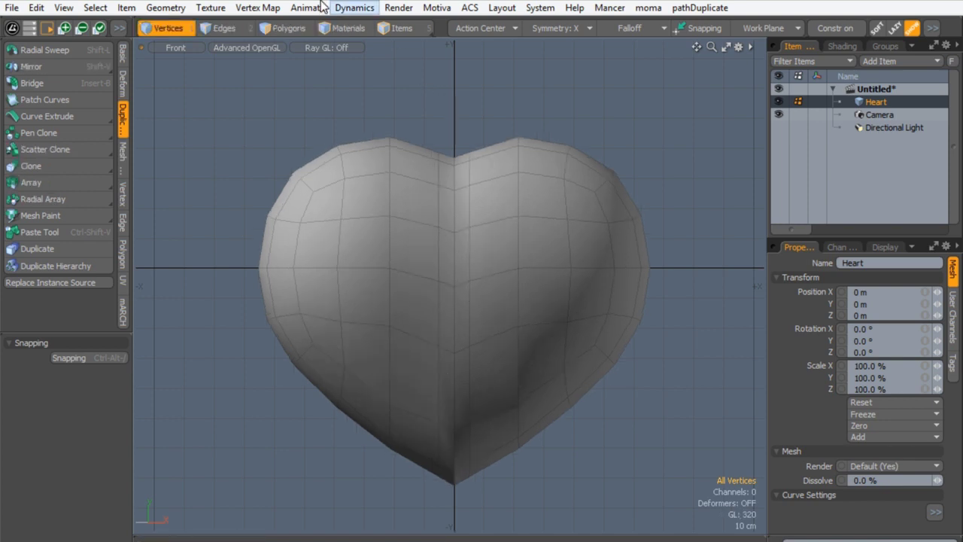
Step: Select the two central polygon loops running vertically around the whole heart
{"action": "left_click", "coordinate": [288, 28]}
{"action": "left_click_drag", "start_coordinate": [452, 462], "coordinate": [461, 385]}
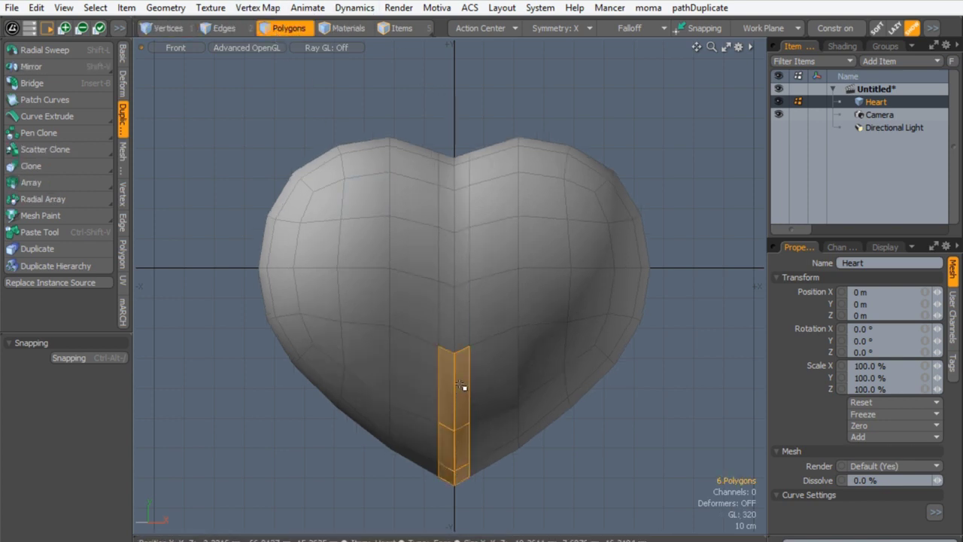
{"action": "key", "text": "l"}
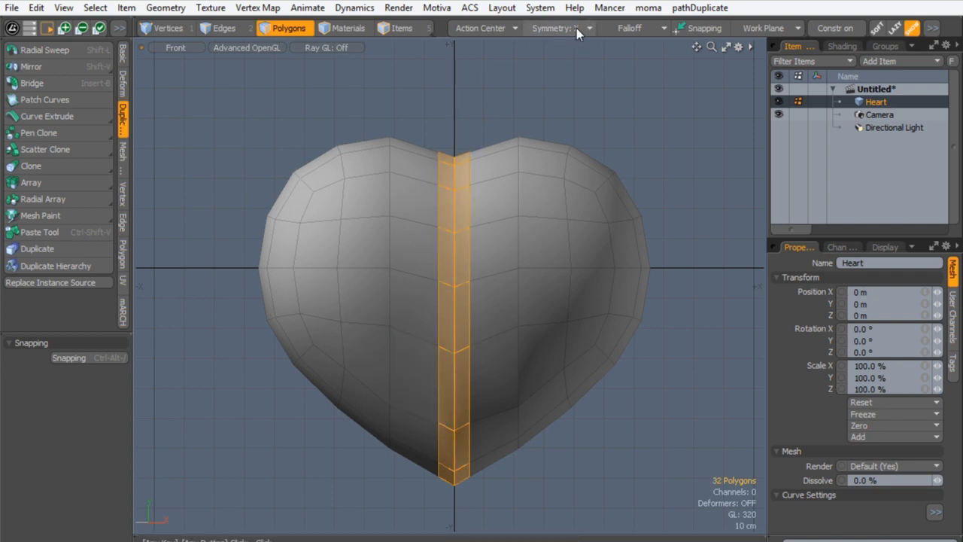
Step: Move the central polygon loops -8.5 cm in Y with a Linear Falloff from Y -72.5 cm to 37 cm
{"action": "left_click", "coordinate": [634, 28]}
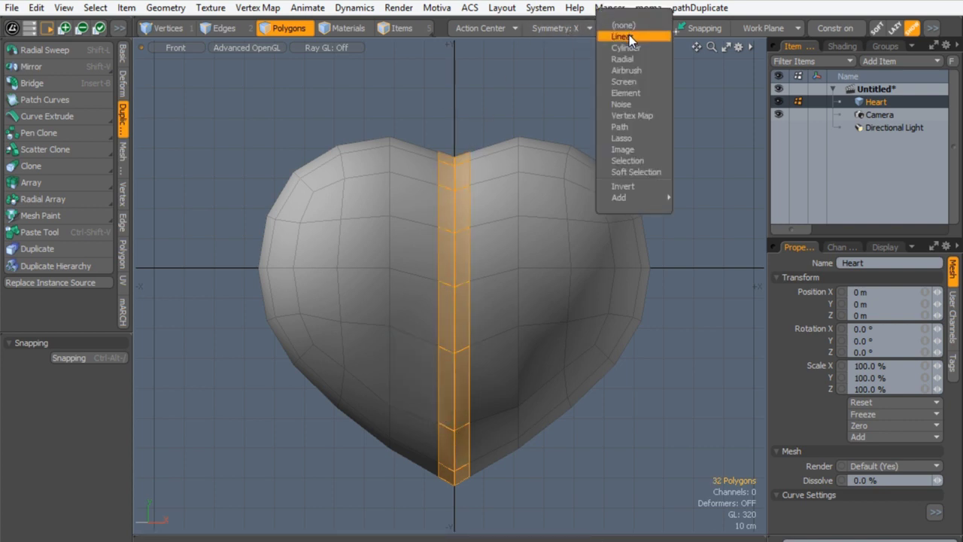
{"action": "left_click", "coordinate": [612, 38]}
{"action": "left_click_drag", "start_coordinate": [453, 203], "coordinate": [453, 485]}
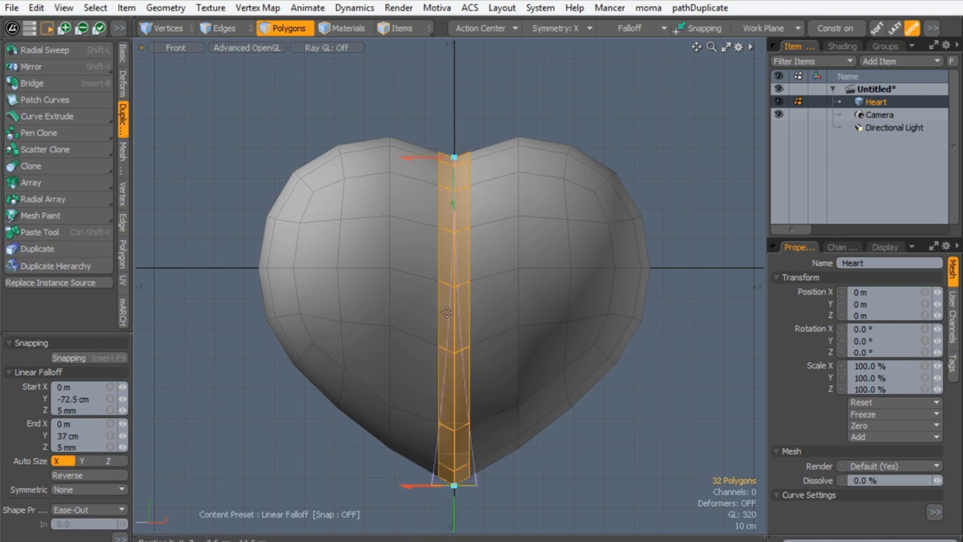
{"action": "key", "text": "y"}
{"action": "left_click_drag", "start_coordinate": [440, 236], "coordinate": [440, 262]}
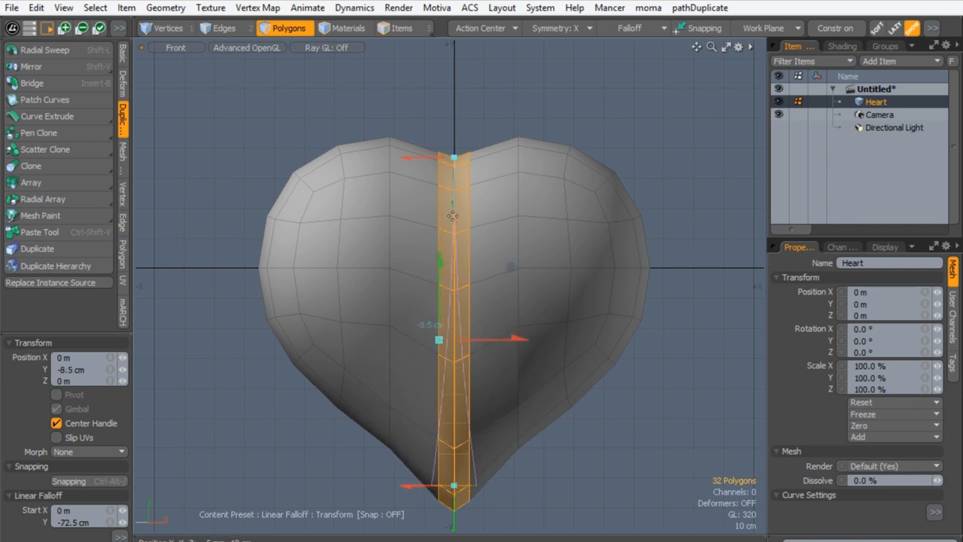
{"action": "key", "text": "q"}
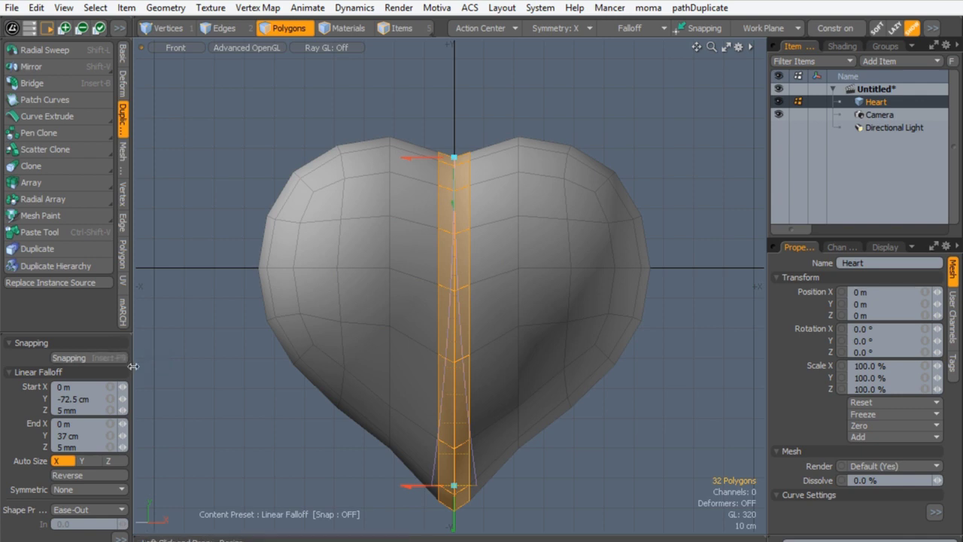
Step: Reverse the Linear Falloff so it runs from Y 37 cm to -72.5 cm, and move the central polygon loops slightly down in Y
{"action": "left_click_drag", "start_coordinate": [82, 328], "coordinate": [83, 174]}
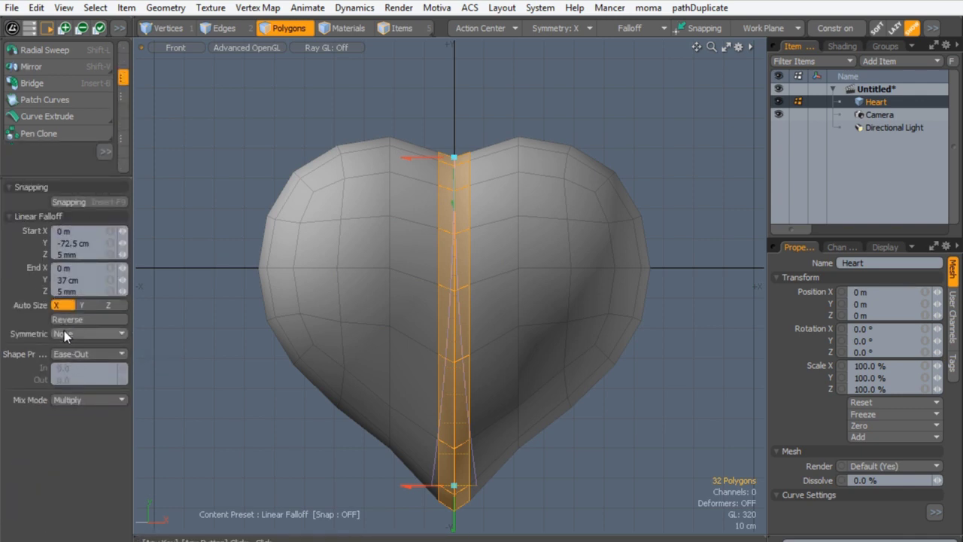
{"action": "left_click", "coordinate": [65, 321]}
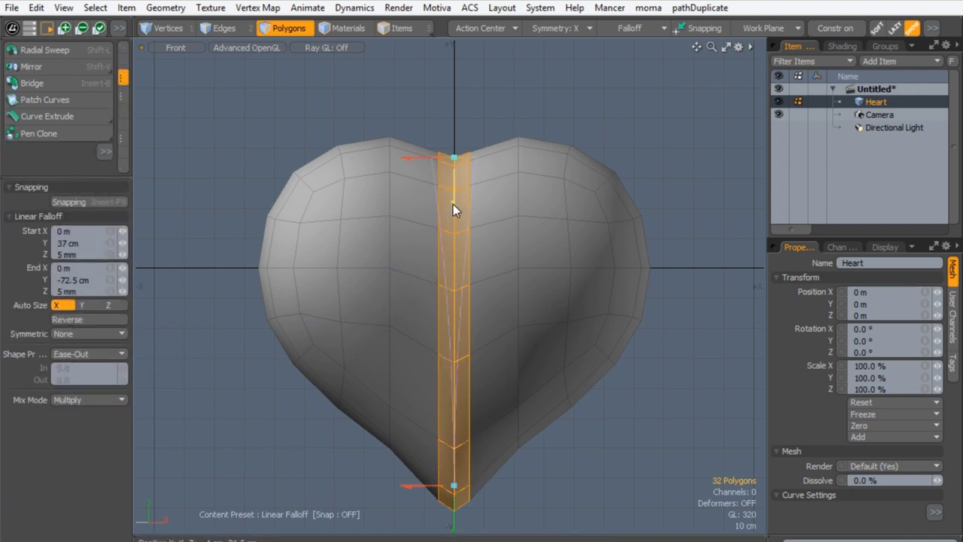
{"action": "key", "text": "w"}
{"action": "left_click_drag", "start_coordinate": [442, 255], "coordinate": [442, 261]}
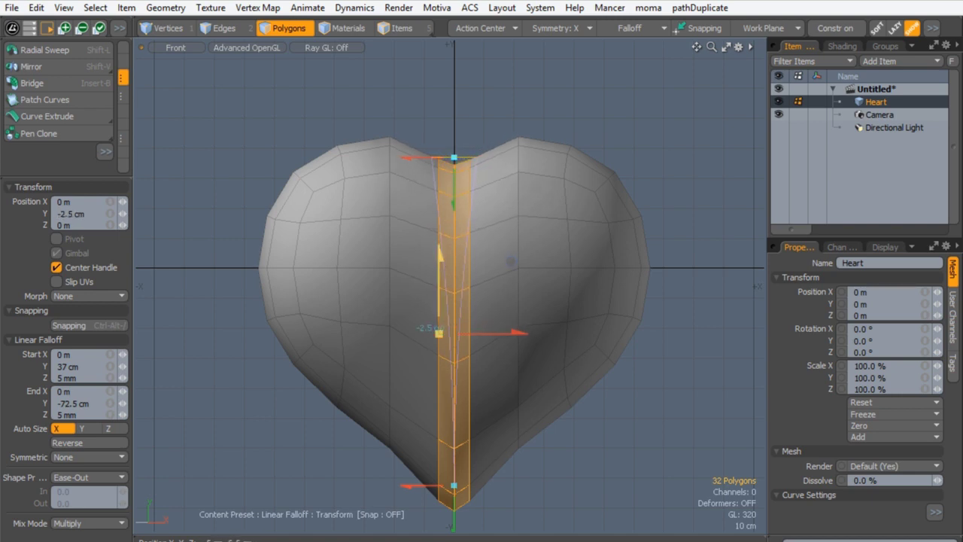
{"action": "left_click_drag", "start_coordinate": [439, 333], "coordinate": [438, 342]}
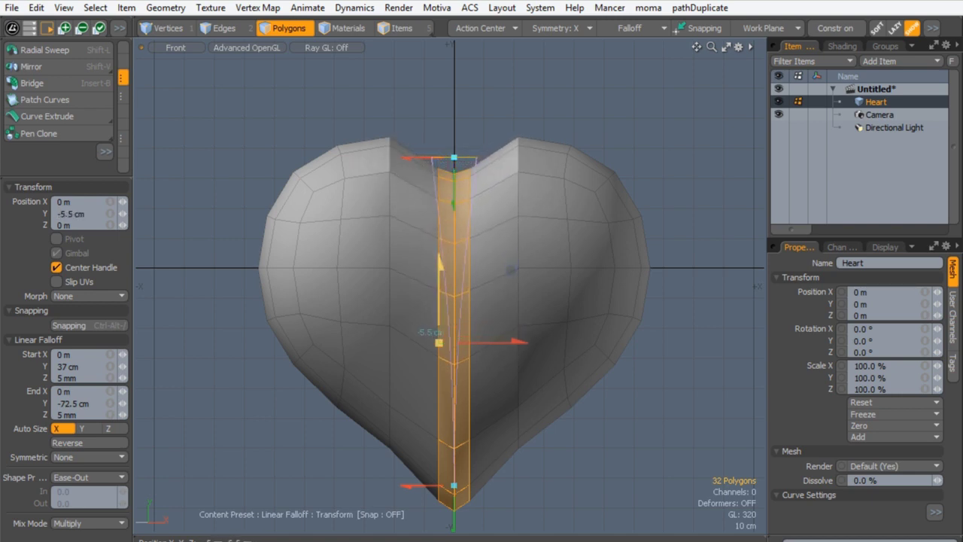
{"action": "left_click_drag", "start_coordinate": [441, 260], "coordinate": [441, 249]}
{"action": "key", "text": "space"}
Step: Clear the polygon selection and the falloff, and check the heart briefly as a subdivision surface
{"action": "left_click", "coordinate": [395, 106]}
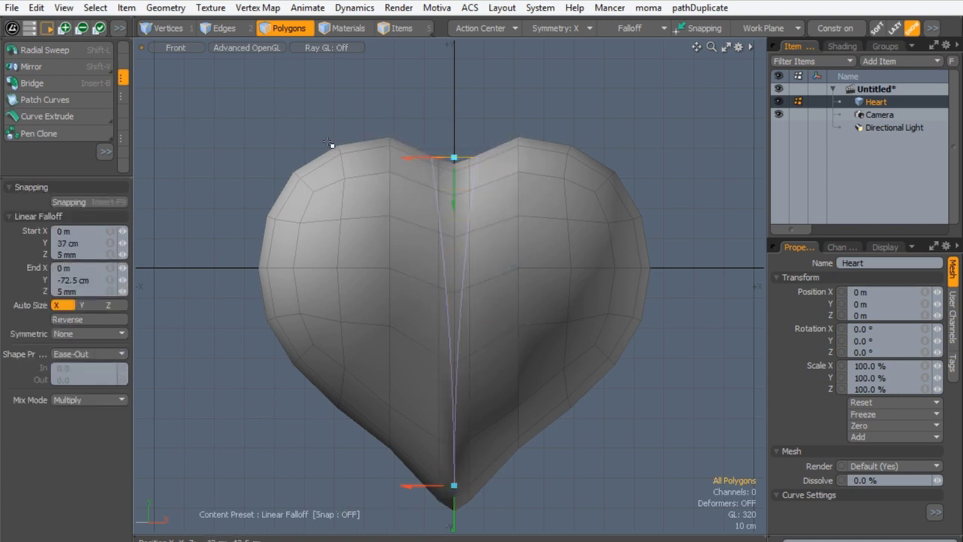
{"action": "key", "text": "Escape"}
{"action": "key", "text": "Escape"}
{"action": "key", "text": "Tab"}
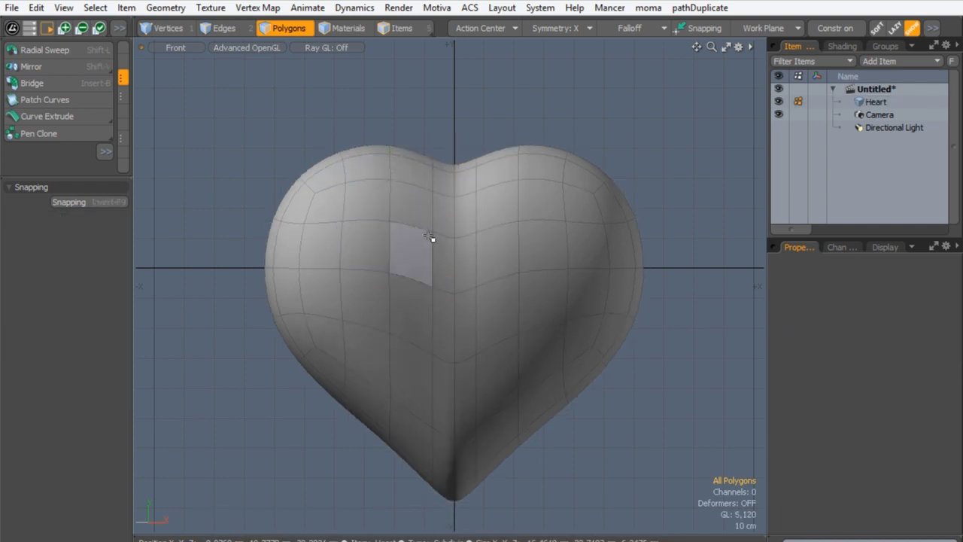
{"action": "key", "text": "Tab"}
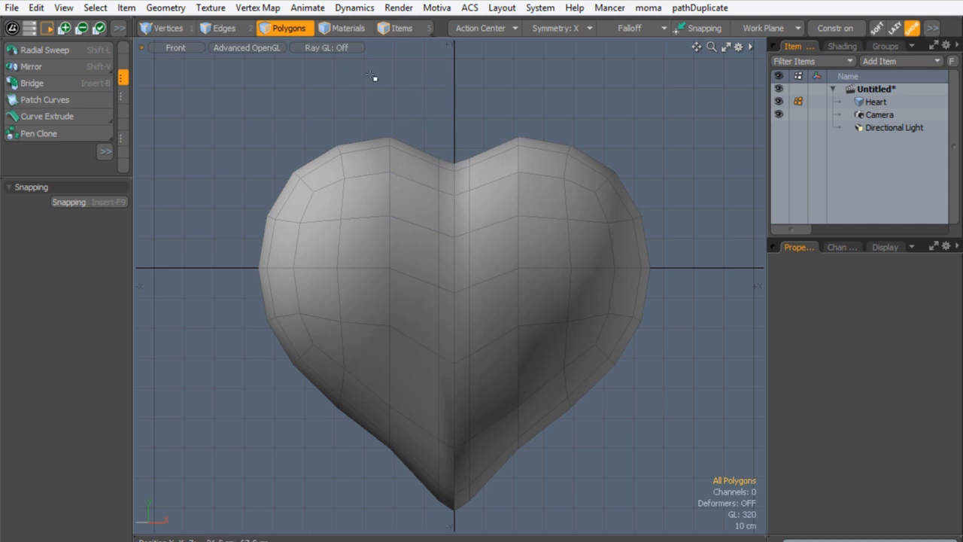
Step: Select the central vertical edge loop and apply a reversed Linear Falloff from Y 35 cm to Y -31.5 cm
{"action": "key", "text": "2"}
{"action": "double_click", "coordinate": [451, 167]}
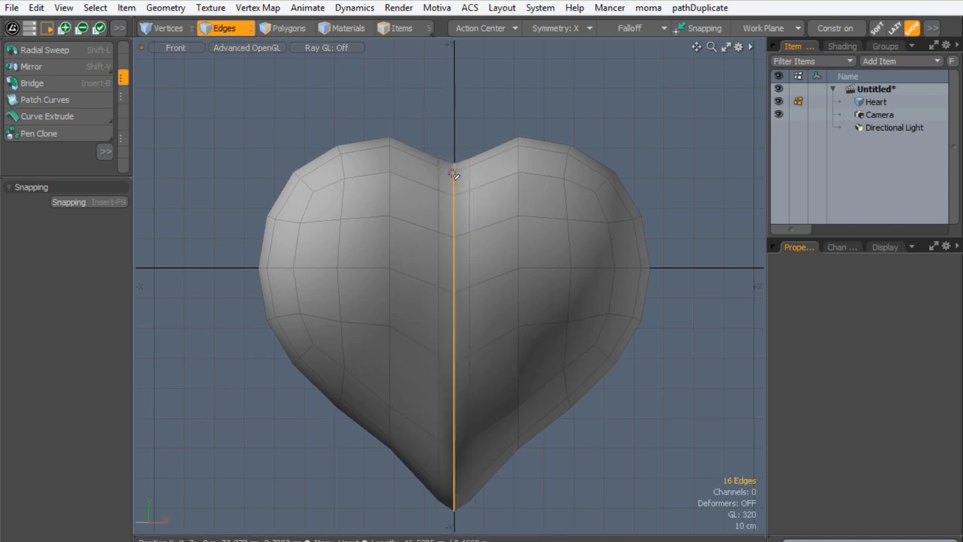
{"action": "left_click", "coordinate": [630, 28]}
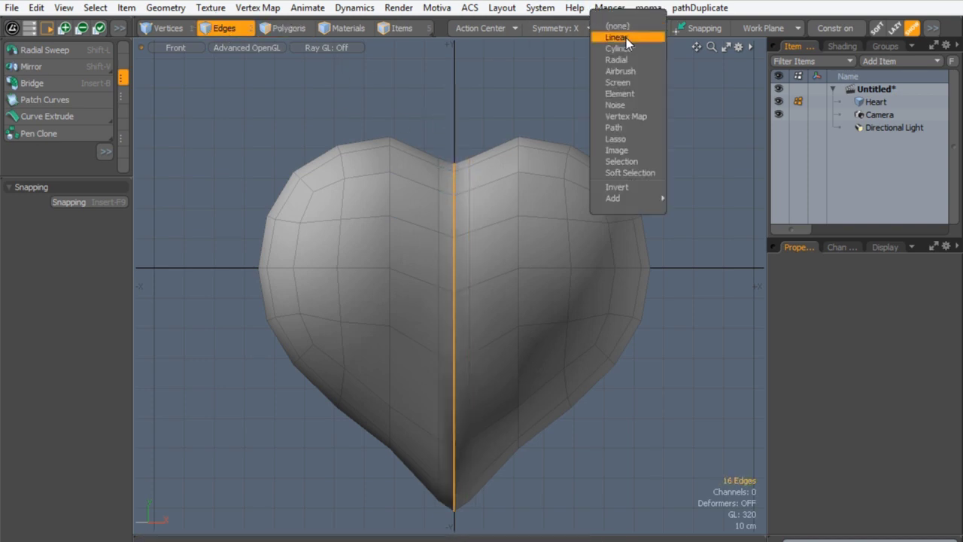
{"action": "left_click", "coordinate": [625, 37]}
{"action": "left_click_drag", "start_coordinate": [455, 163], "coordinate": [452, 359]}
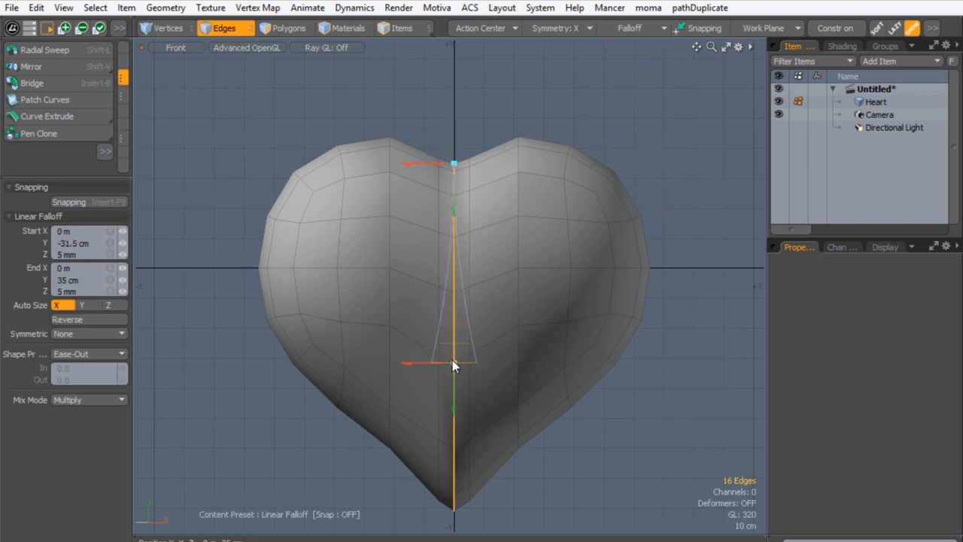
{"action": "left_click", "coordinate": [96, 332]}
{"action": "left_click", "coordinate": [64, 321]}
{"action": "left_click", "coordinate": [60, 319]}
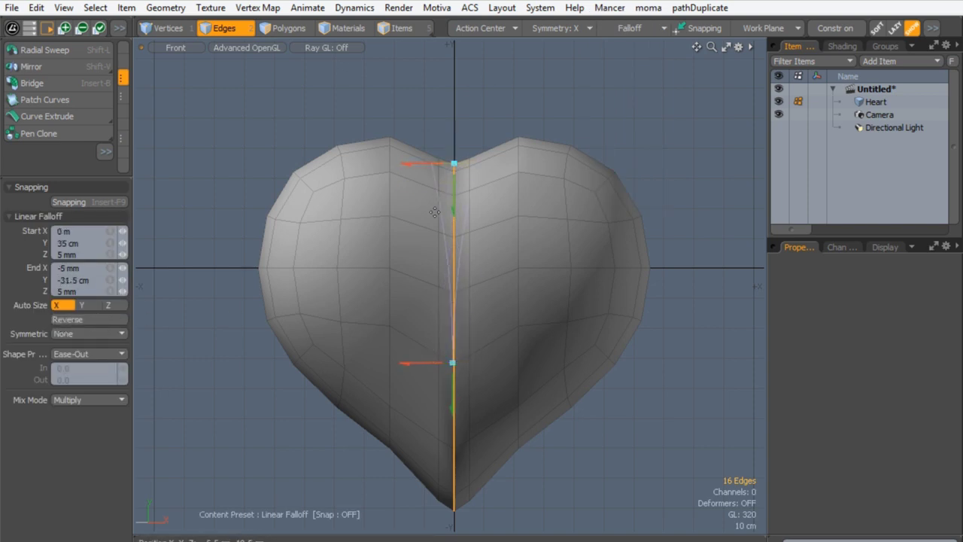
Step: Move the central edge loop -6 cm in Y with the falloff, and display the heart as a subdivision surface
{"action": "key", "text": "w"}
{"action": "left_click_drag", "start_coordinate": [454, 273], "coordinate": [454, 290]}
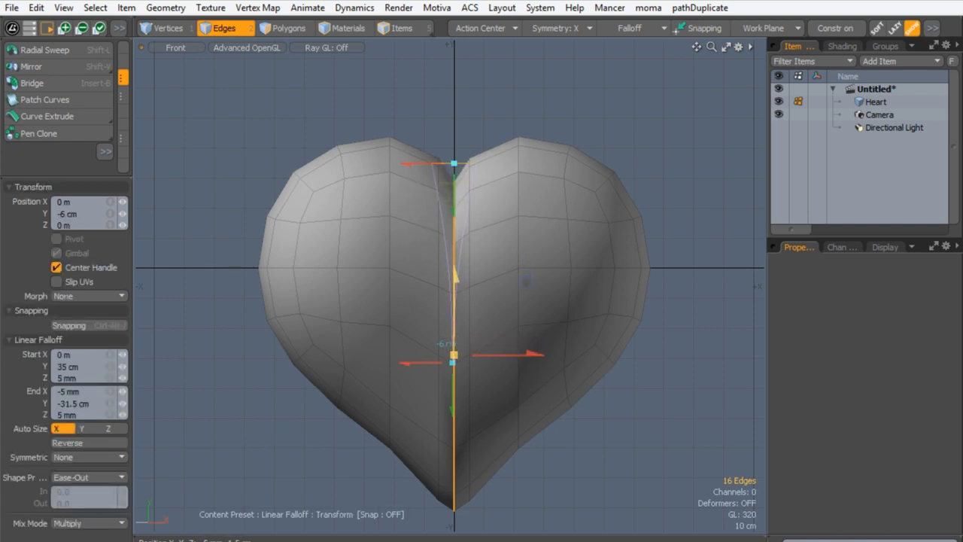
{"action": "key", "text": "space"}
{"action": "key", "text": "space"}
{"action": "left_click", "coordinate": [438, 130]}
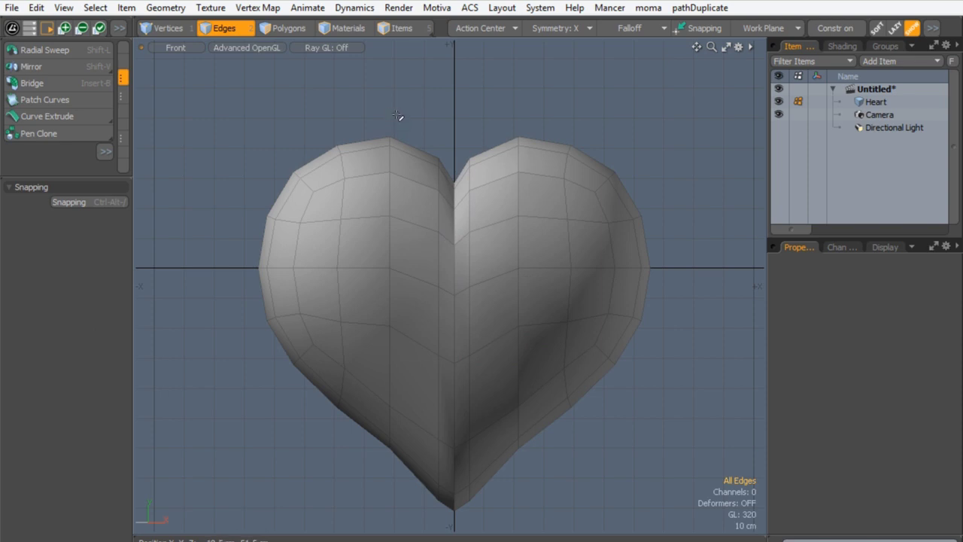
{"action": "key", "text": "Tab"}
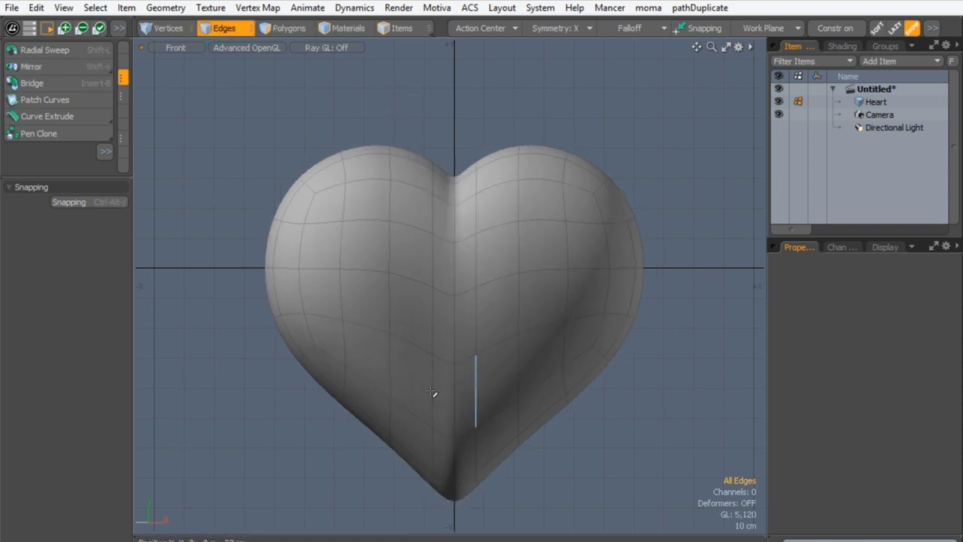
Step: Flatten the whole heart in the Right view by scaling it to 69.5% in Z
{"action": "key", "text": "ctrl+space"}
{"action": "left_click", "coordinate": [593, 239]}
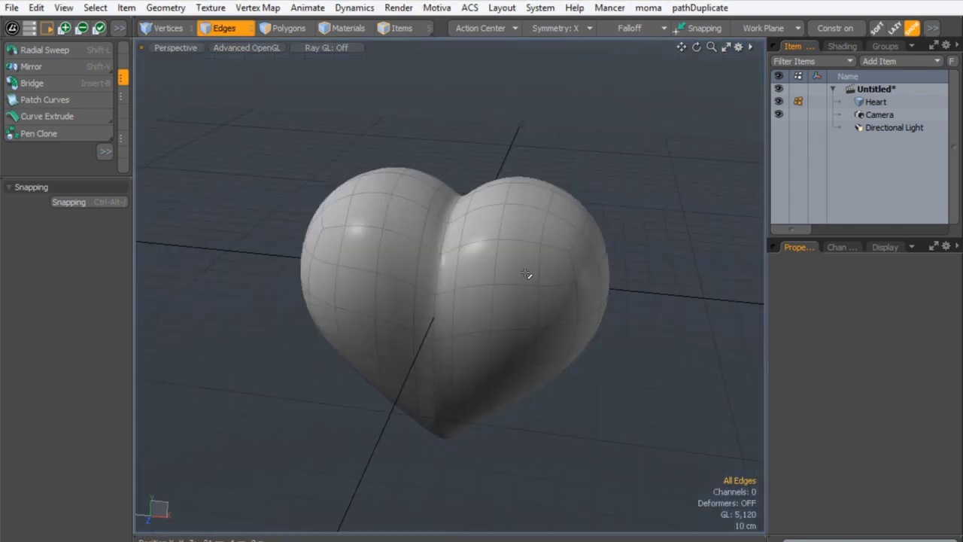
{"action": "left_click_drag", "start_coordinate": [412, 340], "coordinate": [402, 286], "text": "alt"}
{"action": "key", "text": "ctrl+space"}
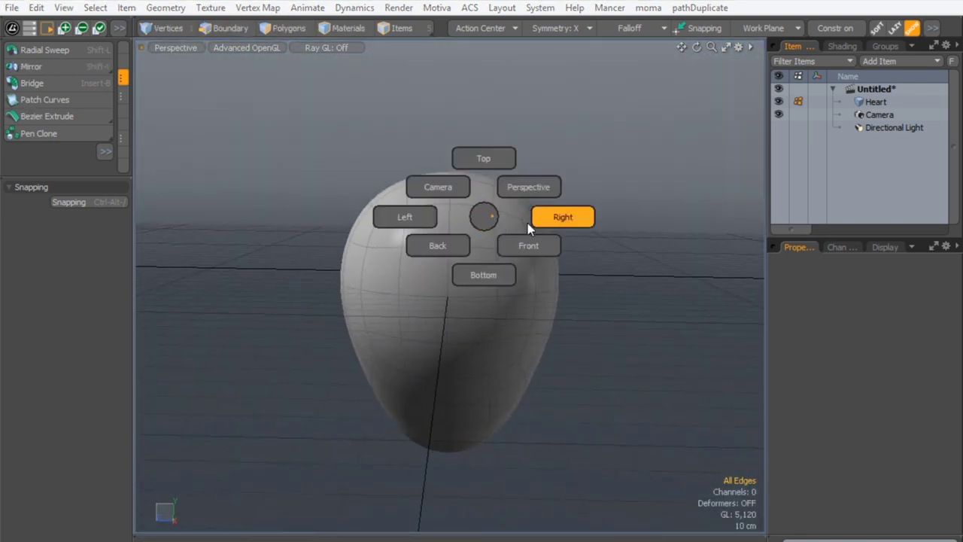
{"action": "left_click", "coordinate": [530, 221]}
{"action": "key", "text": "2"}
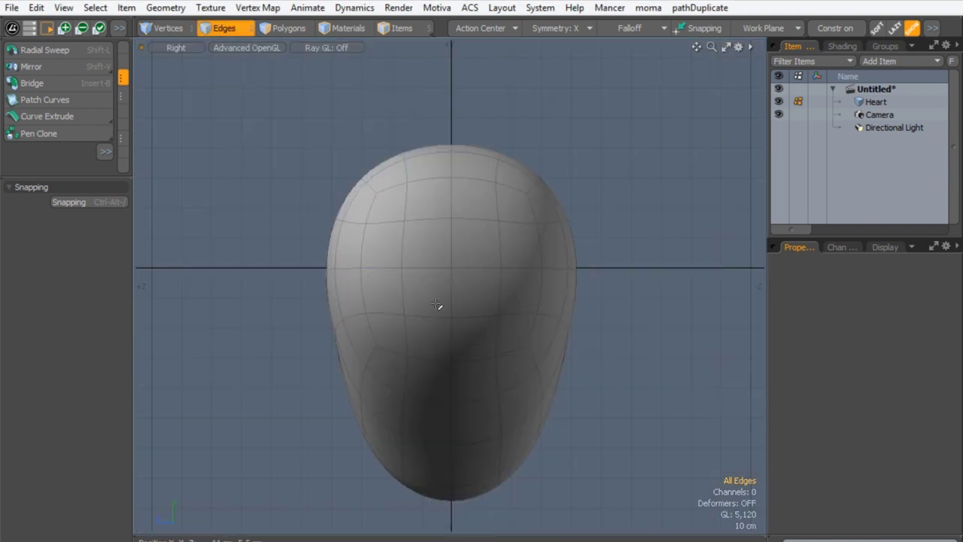
{"action": "key", "text": "r"}
{"action": "left_click_drag", "start_coordinate": [362, 323], "coordinate": [392, 324]}
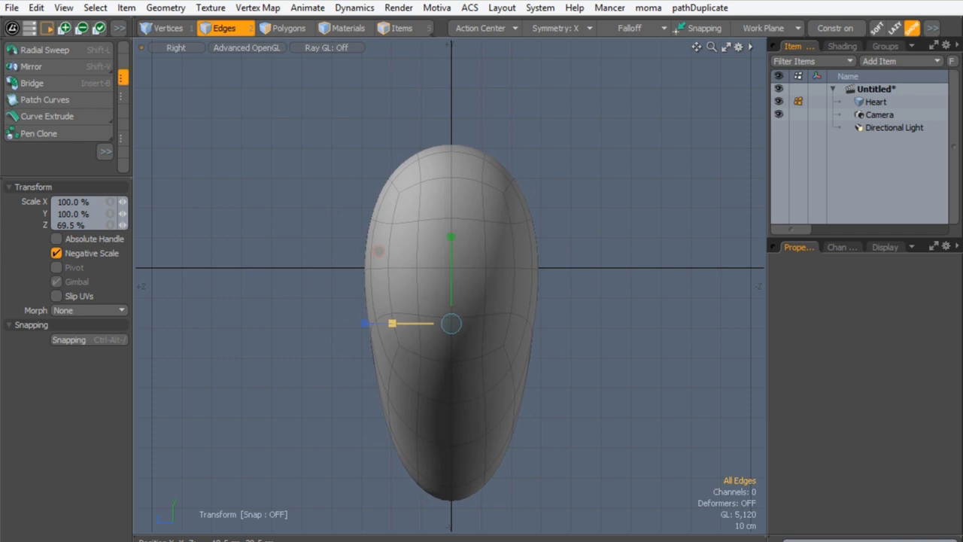
{"action": "key", "text": "space"}
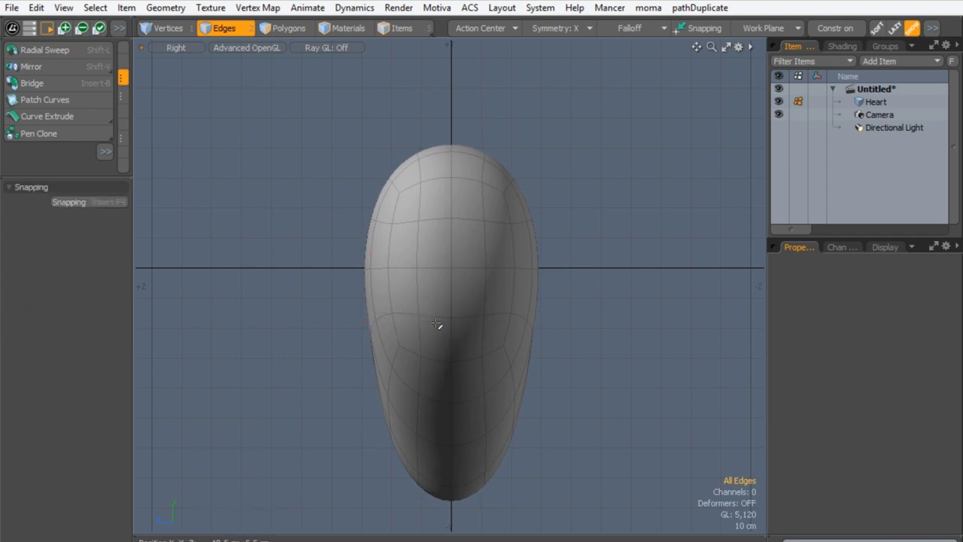
Step: Taper the heart towards its tip by scaling it to 68.5% in Z with a Linear Falloff from Y -77.5 cm to 41 cm
{"action": "left_click", "coordinate": [621, 28]}
{"action": "left_click", "coordinate": [611, 40]}
{"action": "left_click_drag", "start_coordinate": [449, 145], "coordinate": [452, 499]}
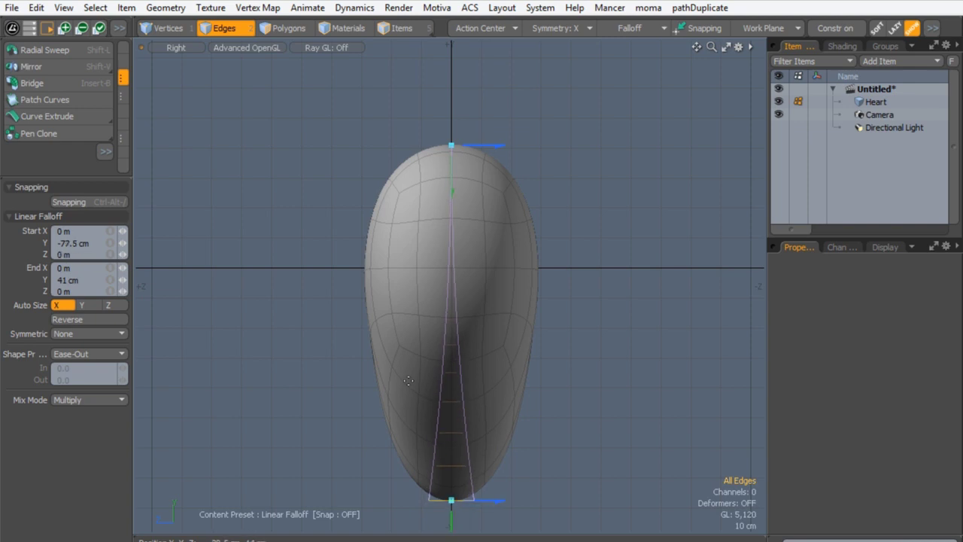
{"action": "key", "text": "y"}
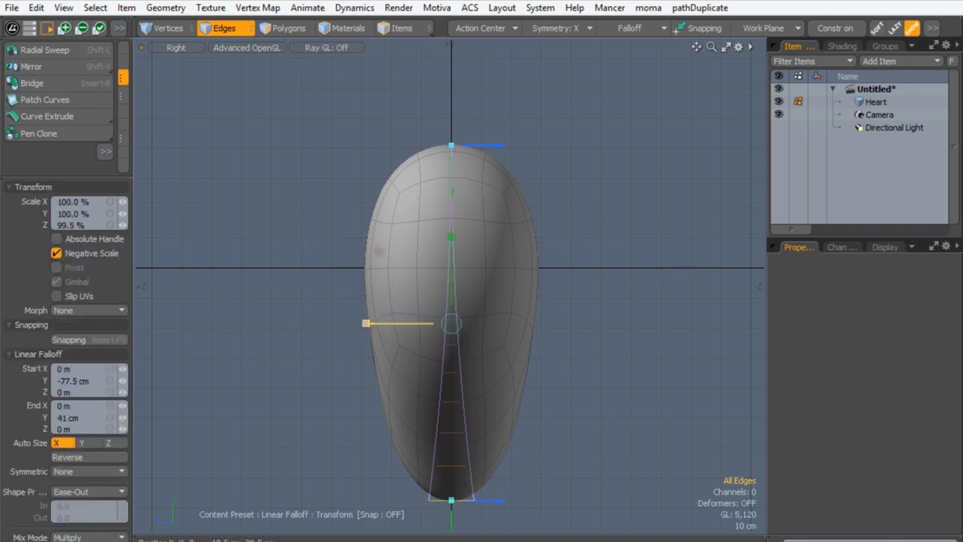
{"action": "left_click_drag", "start_coordinate": [365, 323], "coordinate": [398, 322]}
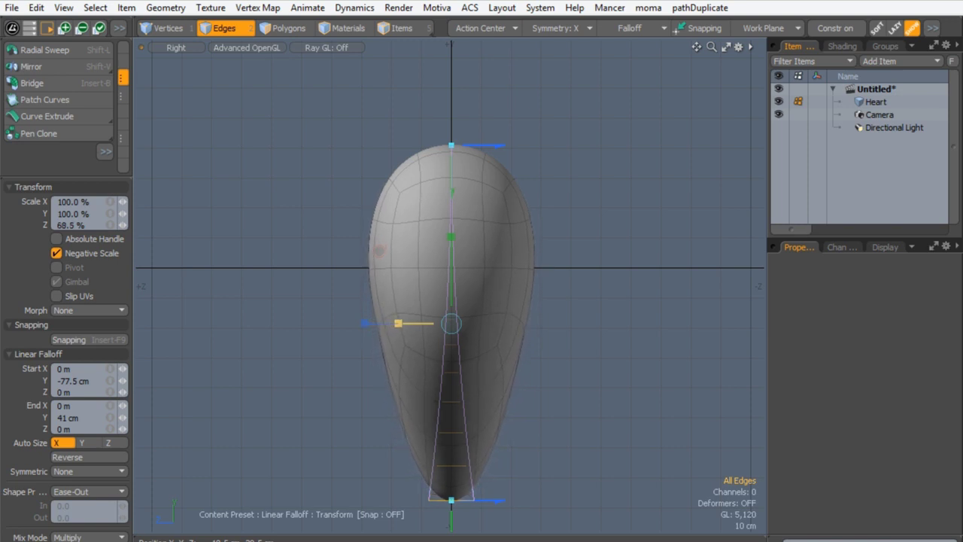
{"action": "key", "text": "q"}
Step: Remove the falloff, return to polygon mode, and examine the tapered heart in the Perspective view
{"action": "key", "text": "ctrl+space"}
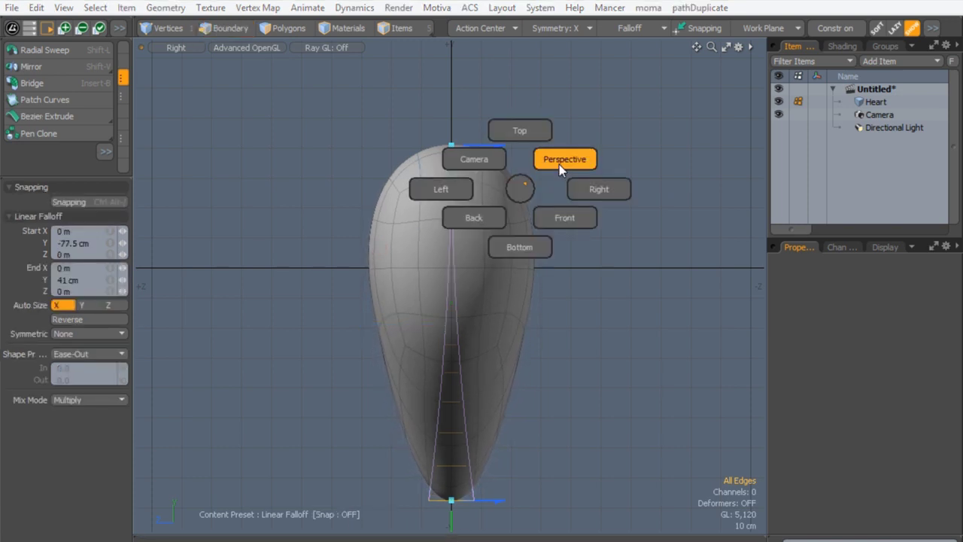
{"action": "left_click", "coordinate": [560, 160]}
{"action": "left_click_drag", "start_coordinate": [560, 160], "coordinate": [477, 376], "text": "alt"}
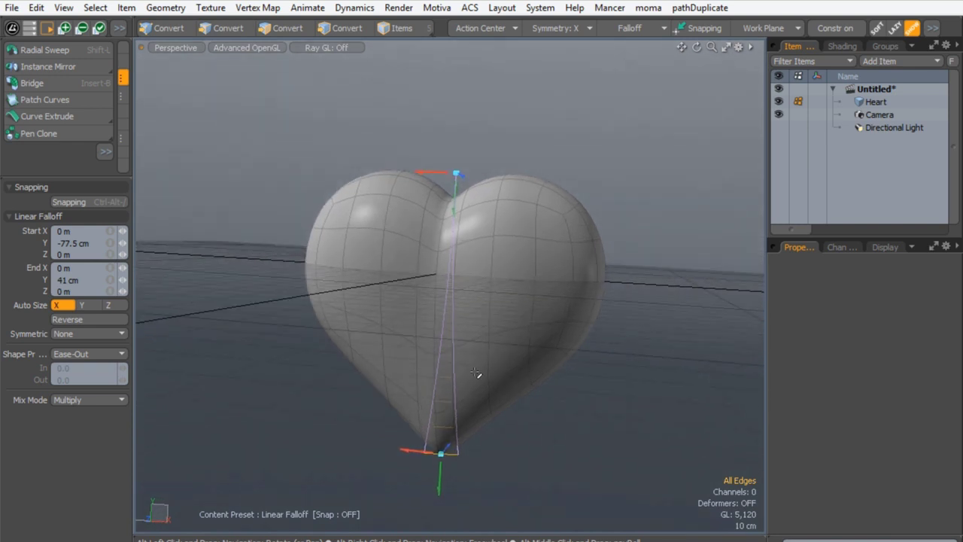
{"action": "key", "text": "3"}
{"action": "key", "text": "q"}
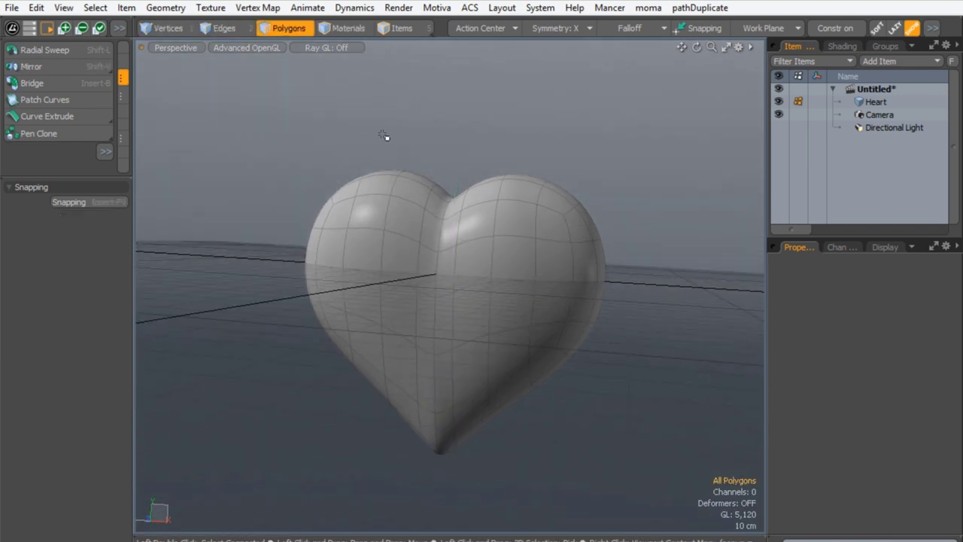
{"action": "left_click_drag", "start_coordinate": [451, 200], "coordinate": [511, 248], "text": "alt"}
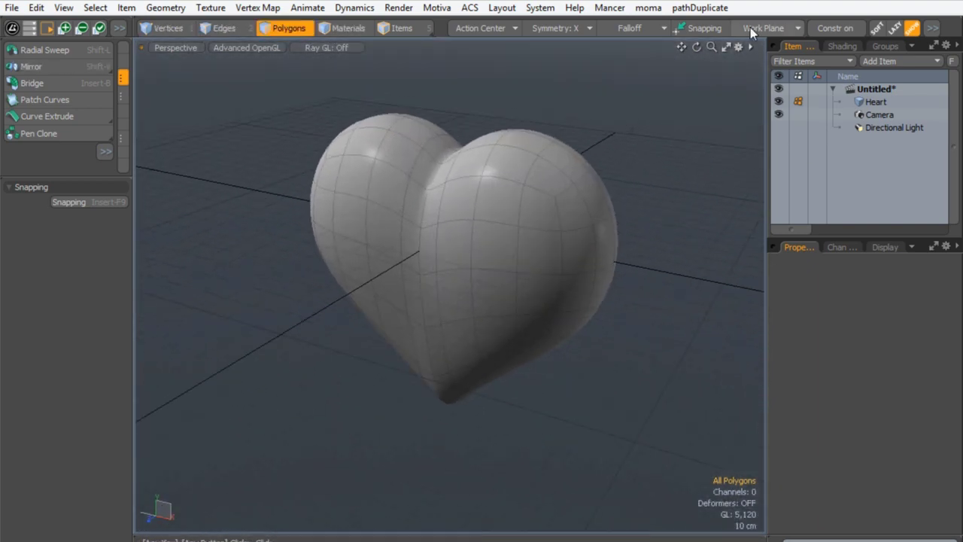
Step: Save the Heart mesh as the mesh preset heart_quad.lxl in the MF_quibcs folder, overwriting the existing file
{"action": "left_click", "coordinate": [872, 103]}
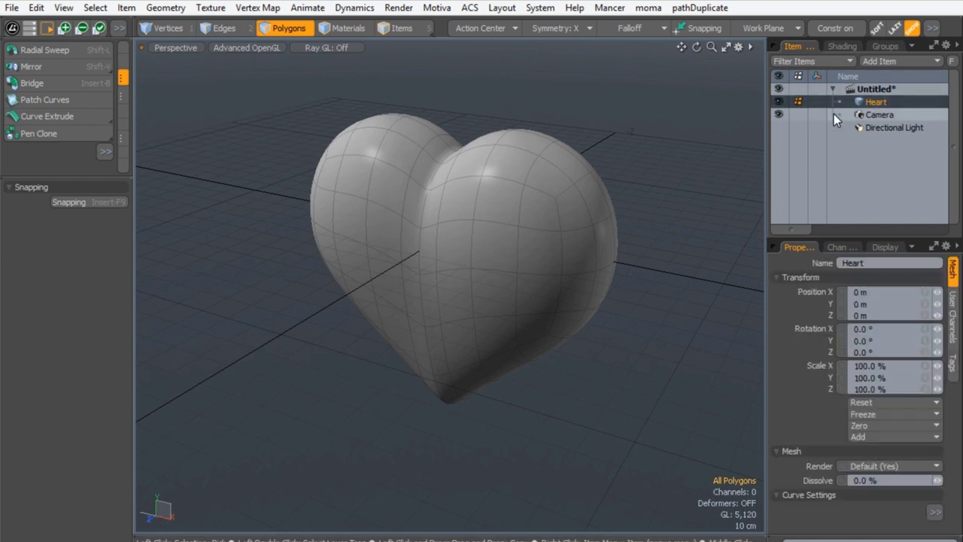
{"action": "left_click_drag", "start_coordinate": [431, 189], "coordinate": [467, 195], "text": "alt"}
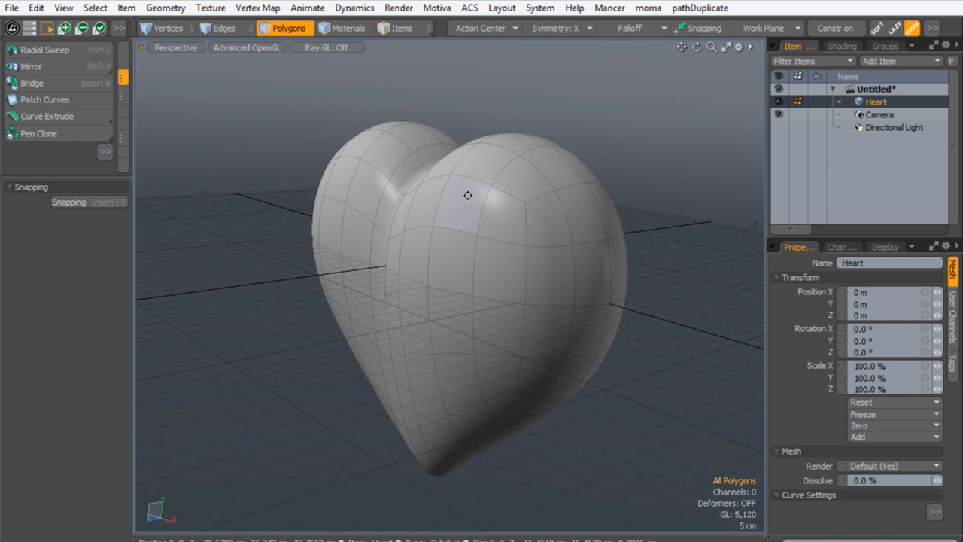
{"action": "right_click", "coordinate": [873, 103]}
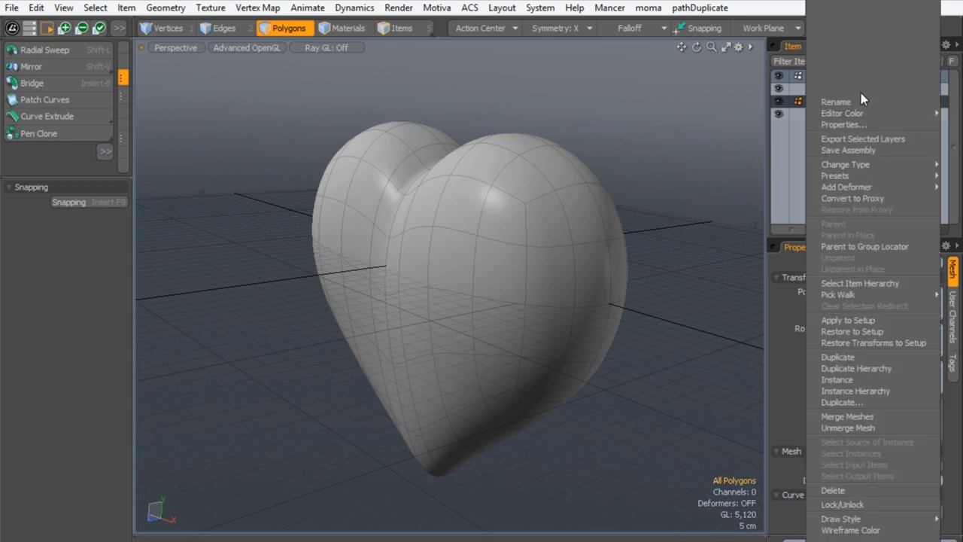
{"action": "mouse_move", "coordinate": [834, 174]}
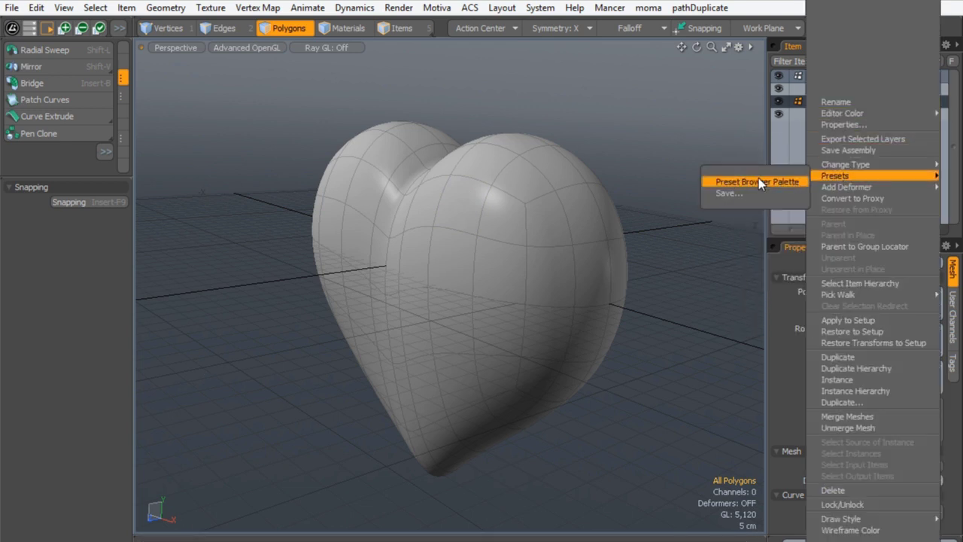
{"action": "left_click", "coordinate": [723, 194]}
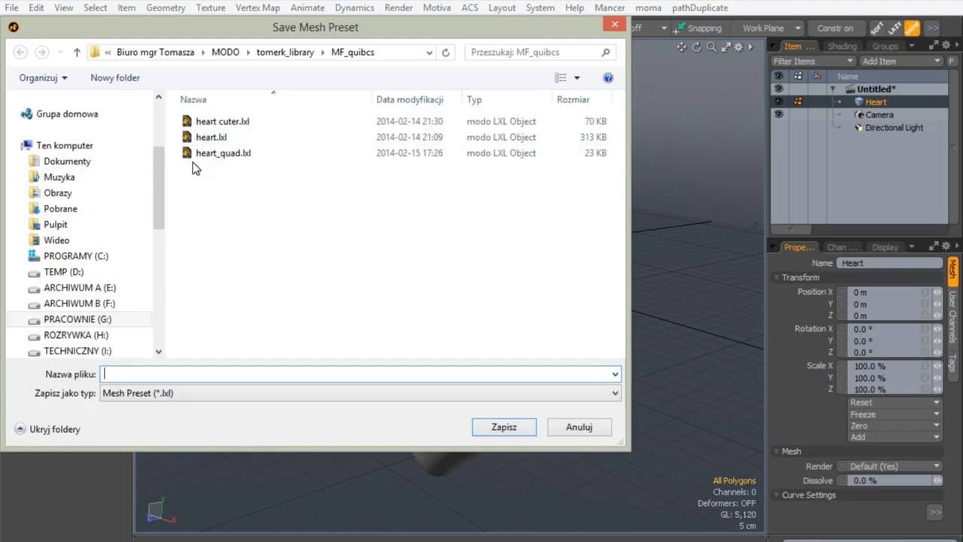
{"action": "left_click", "coordinate": [190, 159]}
{"action": "left_click", "coordinate": [503, 426]}
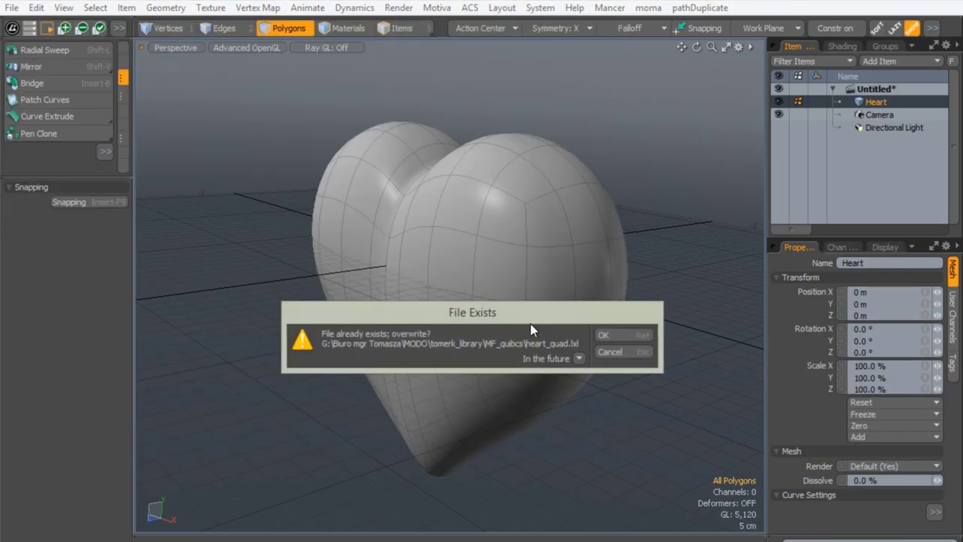
{"action": "left_click", "coordinate": [609, 332]}
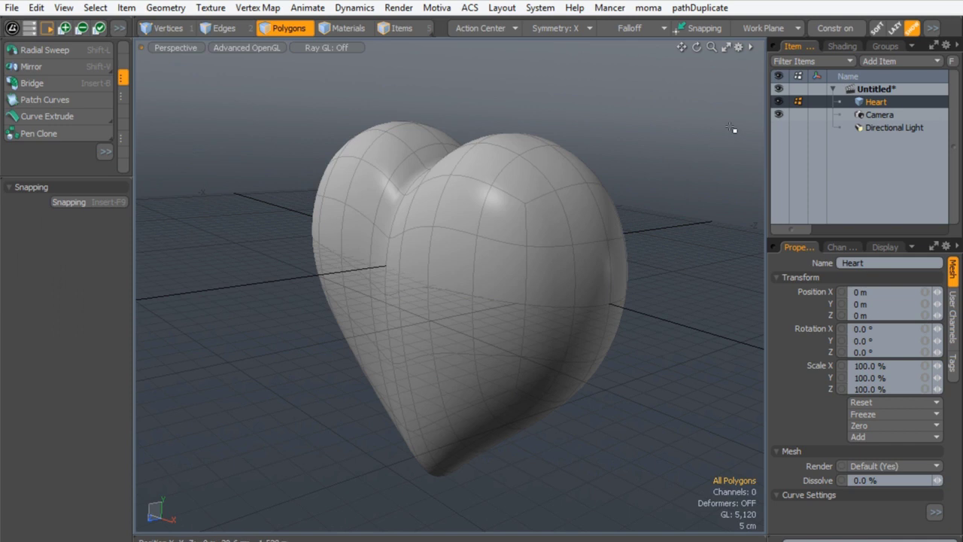
Step: Duplicate the Heart mesh and rename the original mesh item as Heart_
{"action": "right_click", "coordinate": [876, 102]}
{"action": "left_click", "coordinate": [841, 356]}
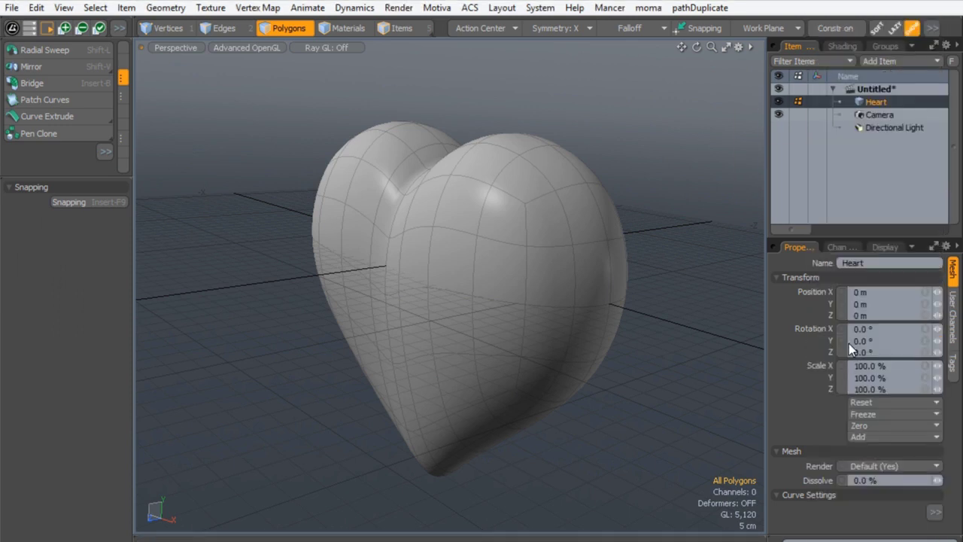
{"action": "left_click", "coordinate": [881, 103]}
{"action": "double_click", "coordinate": [883, 103]}
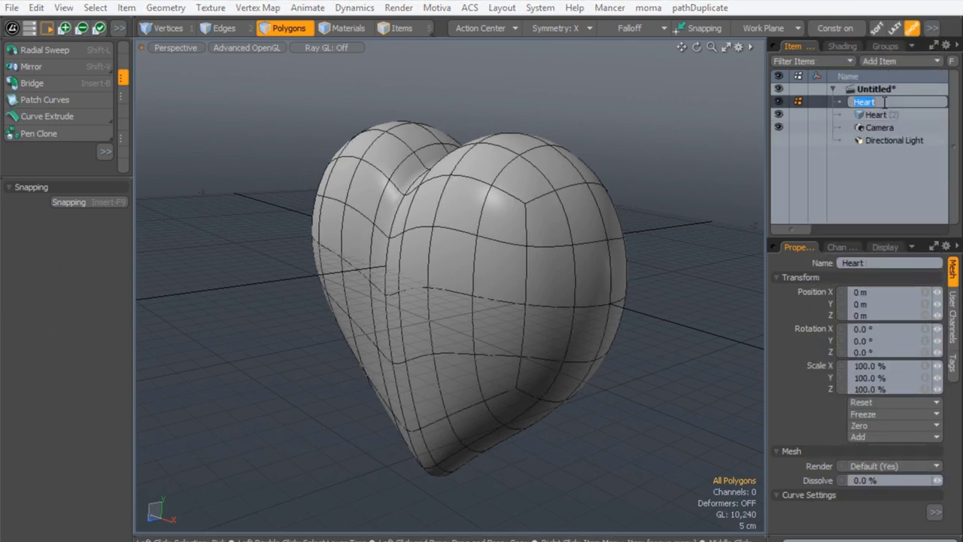
{"action": "left_click", "coordinate": [878, 101]}
{"action": "type", "text": "_"}
{"action": "key", "text": "Return"}
Step: In item mode, move the duplicate Heart (2) along Z to 15.4 cm
{"action": "left_click", "coordinate": [869, 114]}
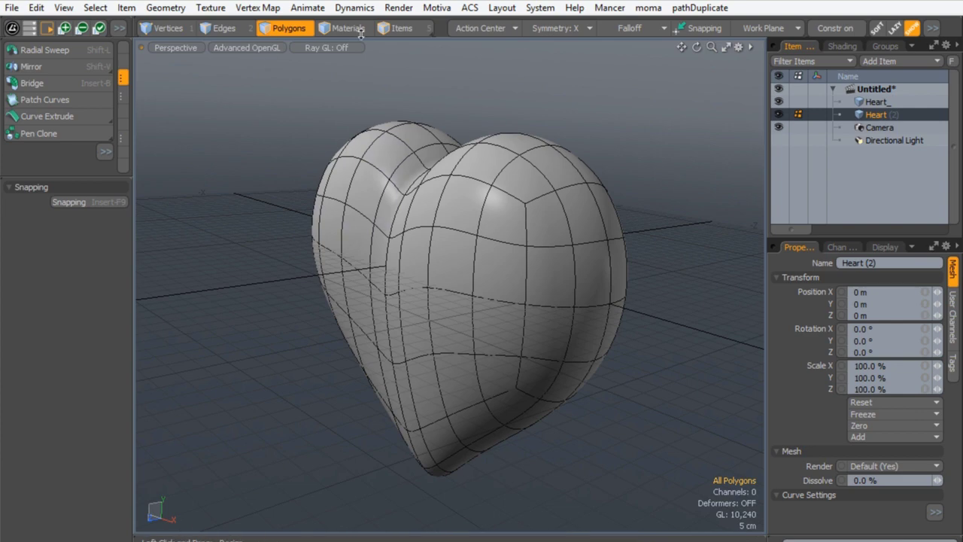
{"action": "left_click", "coordinate": [398, 28]}
{"action": "key", "text": "w"}
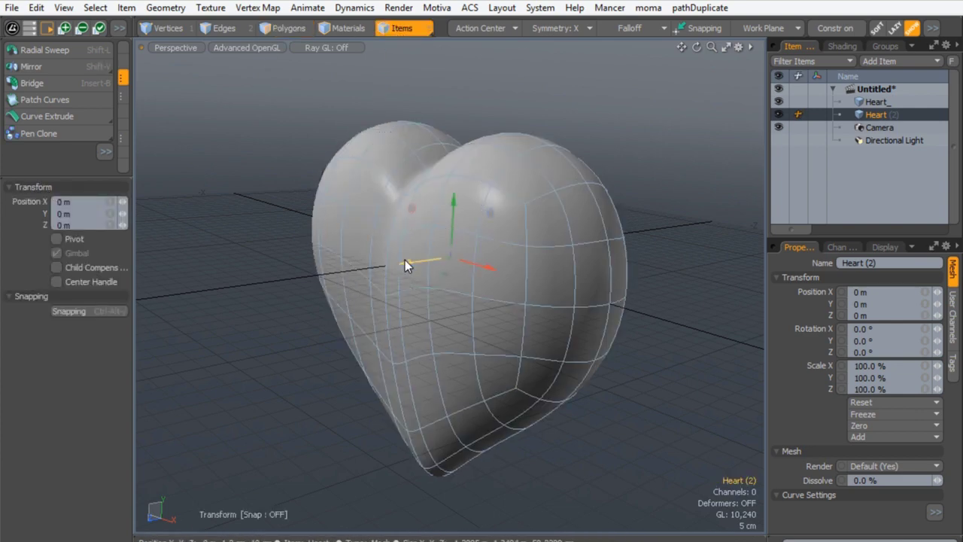
{"action": "left_click_drag", "start_coordinate": [405, 265], "coordinate": [344, 251]}
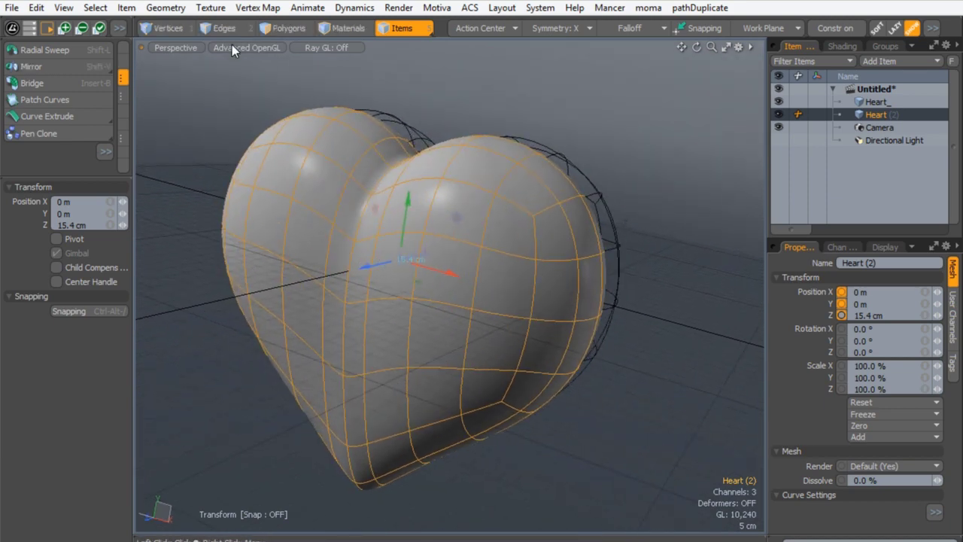
Step: Center the item centers of Heart (2) and Heart_ to the middle of their bounding boxes
{"action": "left_click", "coordinate": [36, 9]}
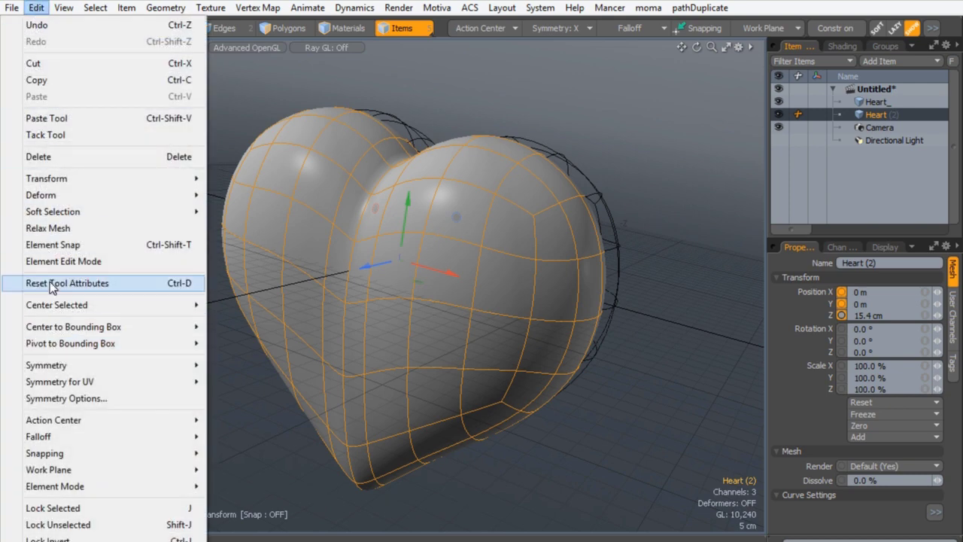
{"action": "mouse_move", "coordinate": [64, 330]}
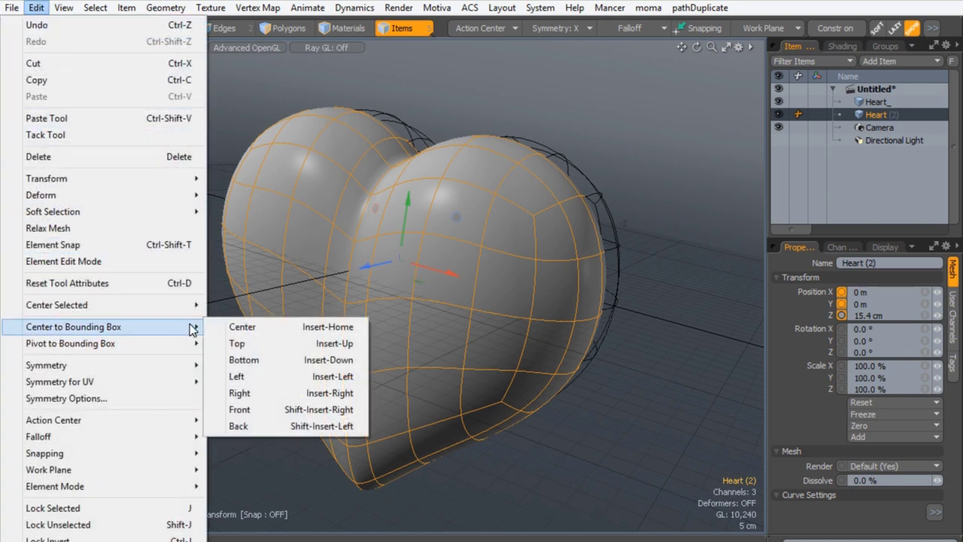
{"action": "left_click", "coordinate": [243, 328]}
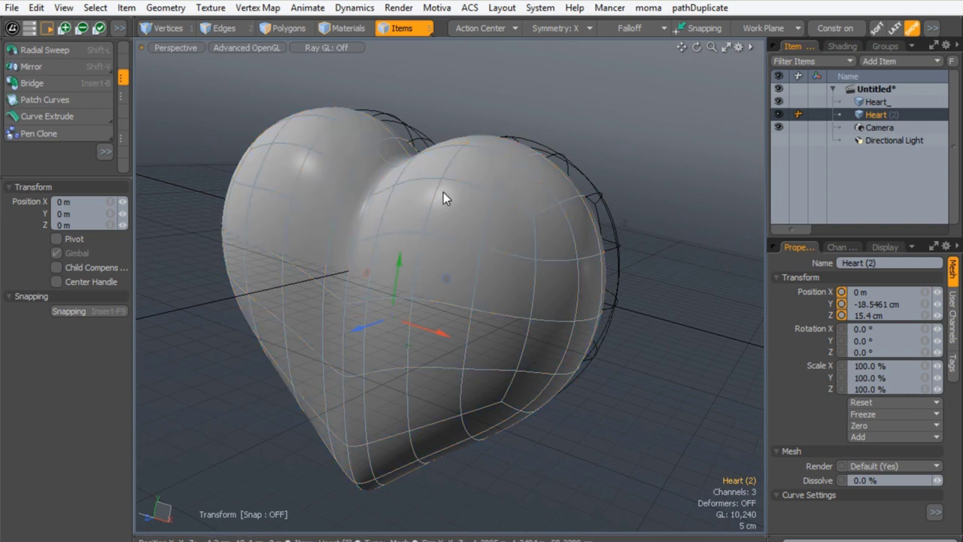
{"action": "left_click", "coordinate": [581, 170]}
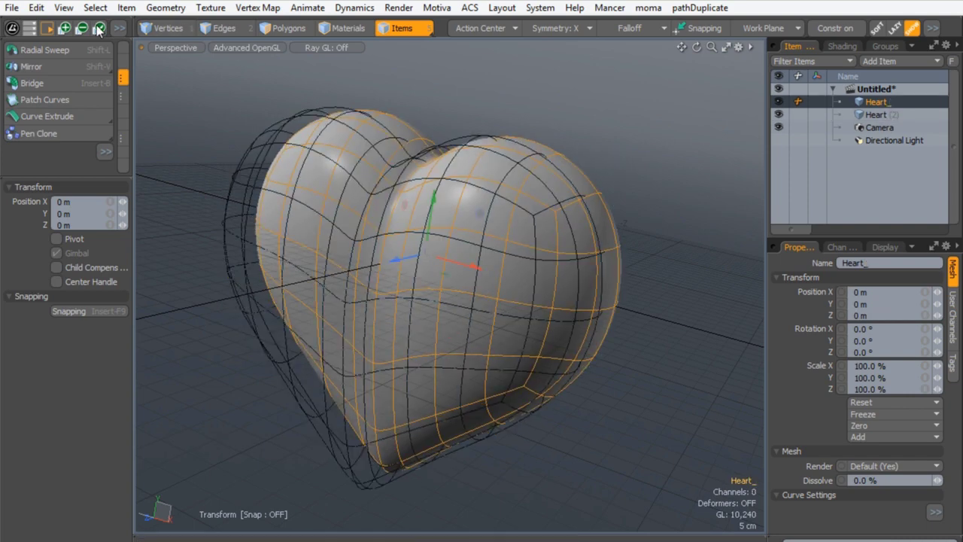
{"action": "left_click", "coordinate": [36, 7]}
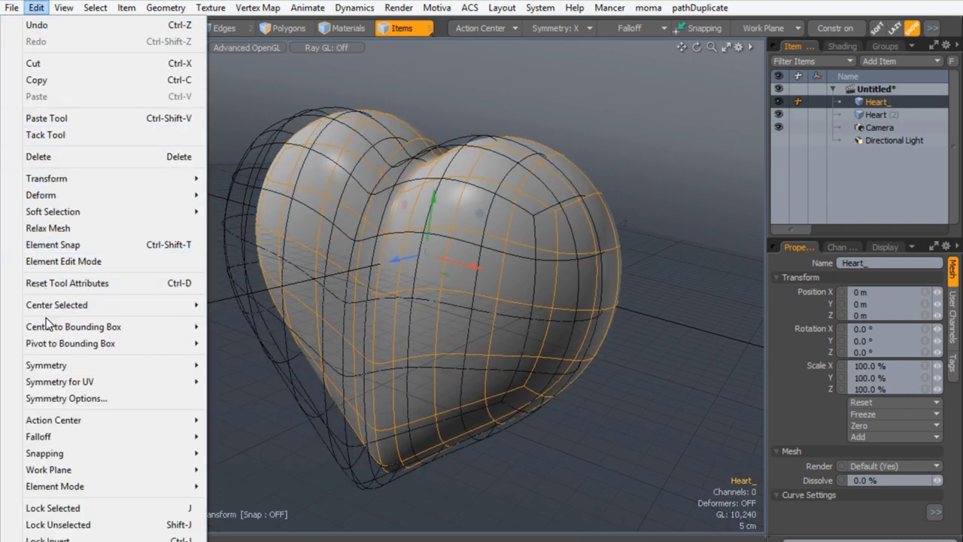
{"action": "mouse_move", "coordinate": [48, 326]}
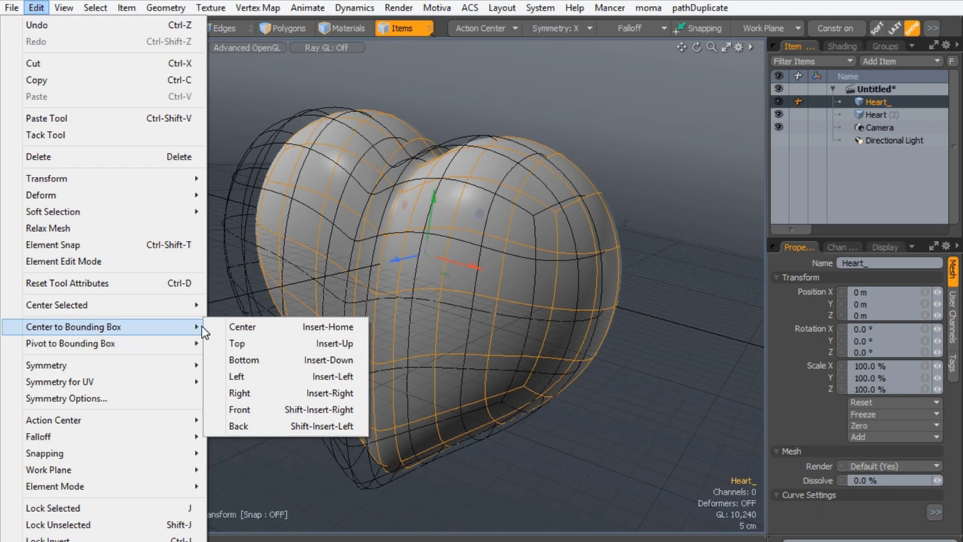
{"action": "left_click", "coordinate": [244, 327]}
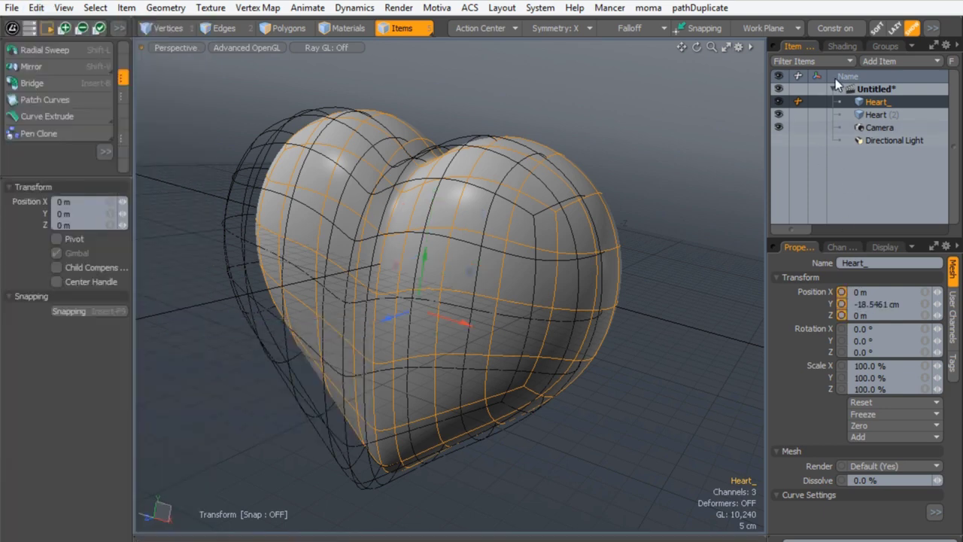
Step: In the Front view, move Heart (2) to Position X 46.4 cm and Y -27.4 cm, and return to the Perspective view
{"action": "left_click", "coordinate": [863, 114]}
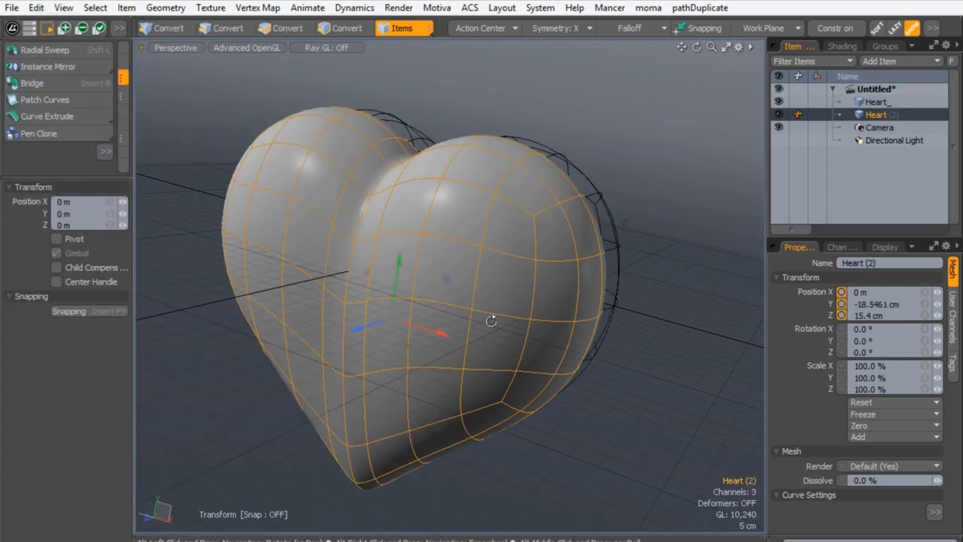
{"action": "left_click_drag", "start_coordinate": [490, 320], "coordinate": [304, 337], "text": "alt"}
{"action": "key", "text": "ctrl+z"}
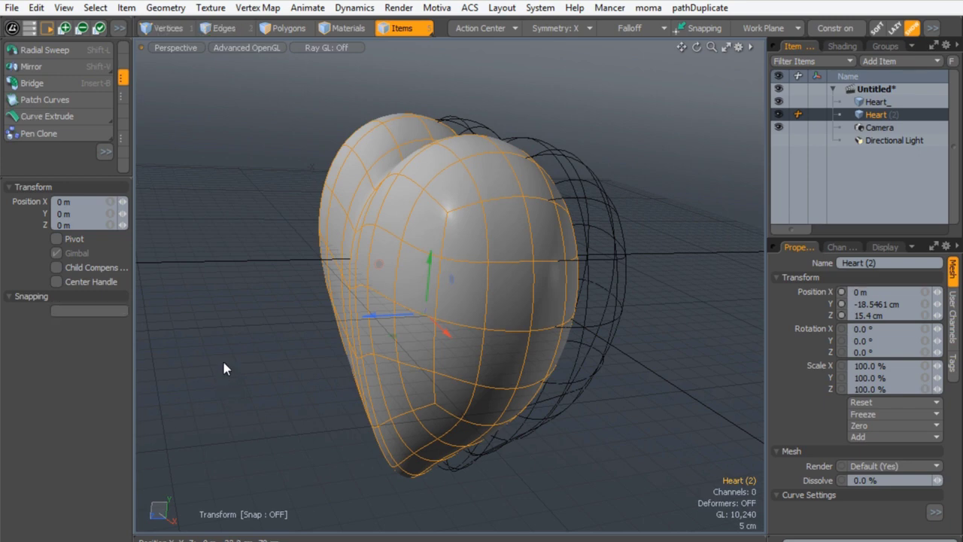
{"action": "left_click_drag", "start_coordinate": [224, 367], "coordinate": [387, 339], "text": "alt"}
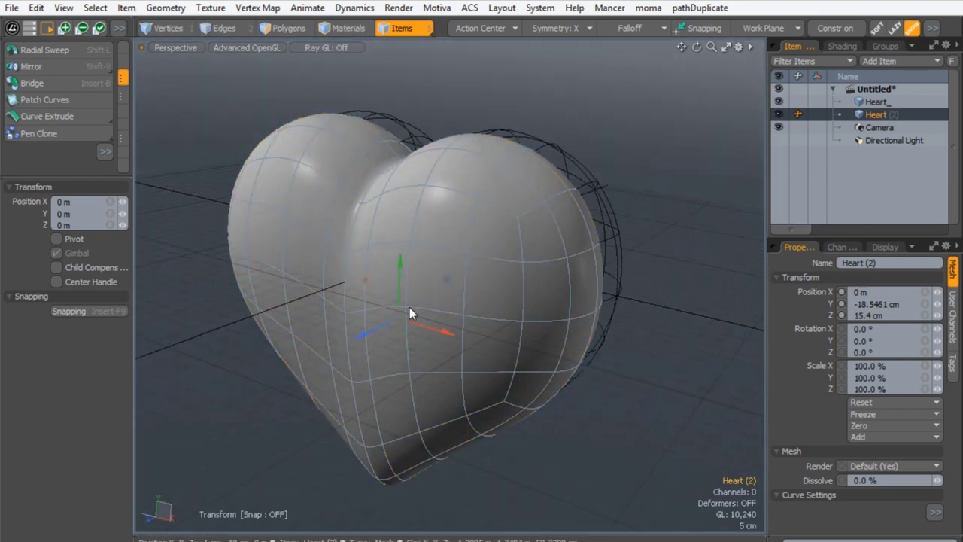
{"action": "key", "text": "ctrl+space"}
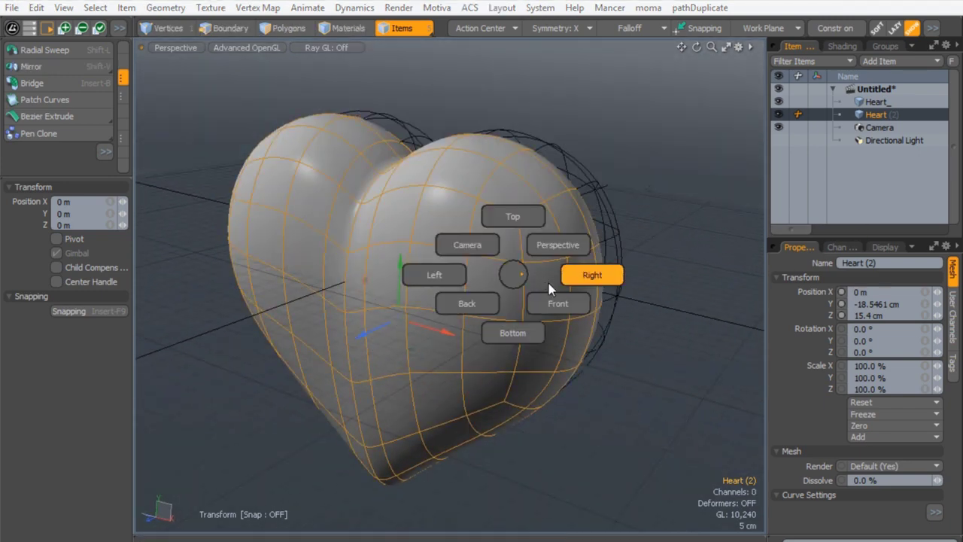
{"action": "left_click", "coordinate": [561, 307]}
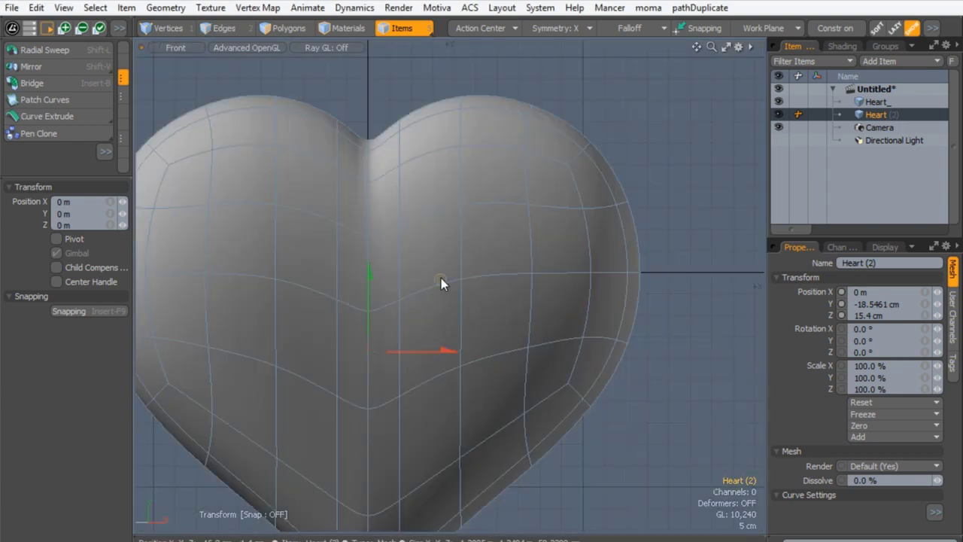
{"action": "left_click_drag", "start_coordinate": [443, 279], "coordinate": [617, 253], "text": "alt+shift"}
{"action": "left_click_drag", "start_coordinate": [543, 153], "coordinate": [566, 220]}
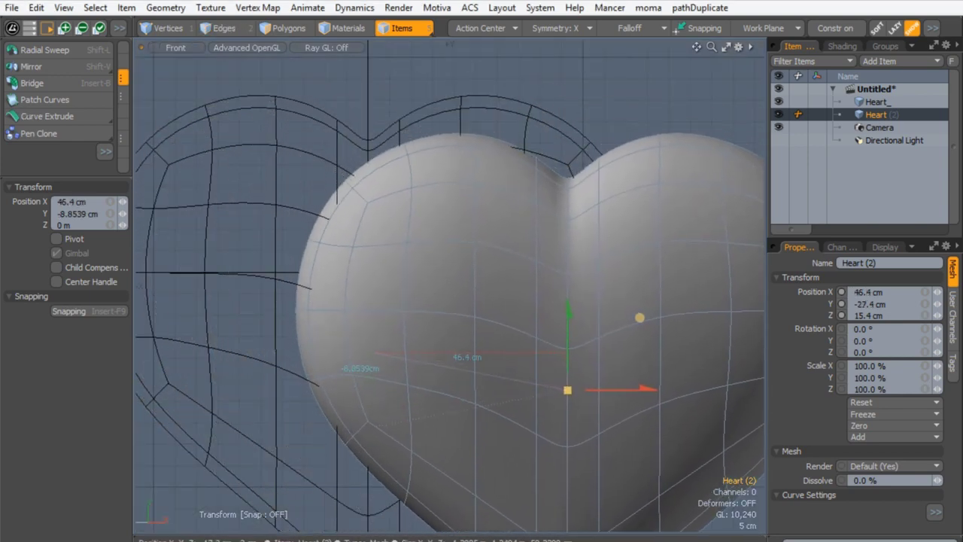
{"action": "scroll", "coordinate": [502, 253], "scroll_direction": "down", "scroll_amount": 3}
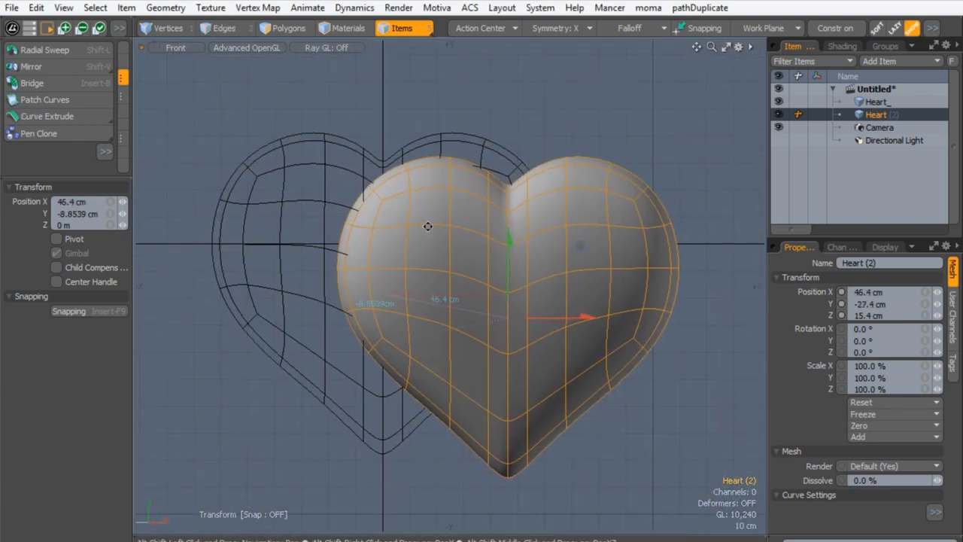
{"action": "key", "text": "space"}
{"action": "key", "text": "ctrl+space"}
{"action": "left_click", "coordinate": [580, 143]}
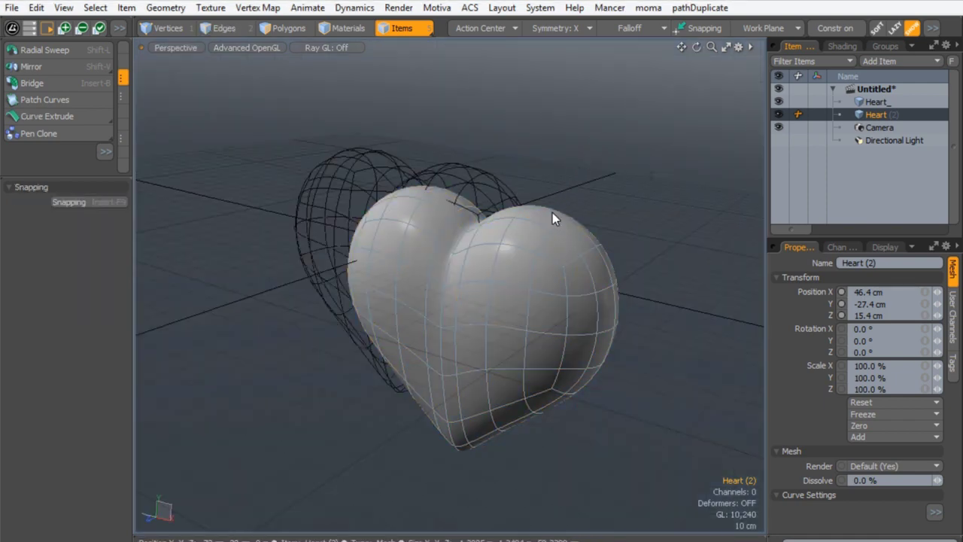
Step: Switch the workspace to the Model Fusion layout and fit both hearts in the Perspective view
{"action": "left_click_drag", "start_coordinate": [552, 214], "coordinate": [526, 219], "text": "alt"}
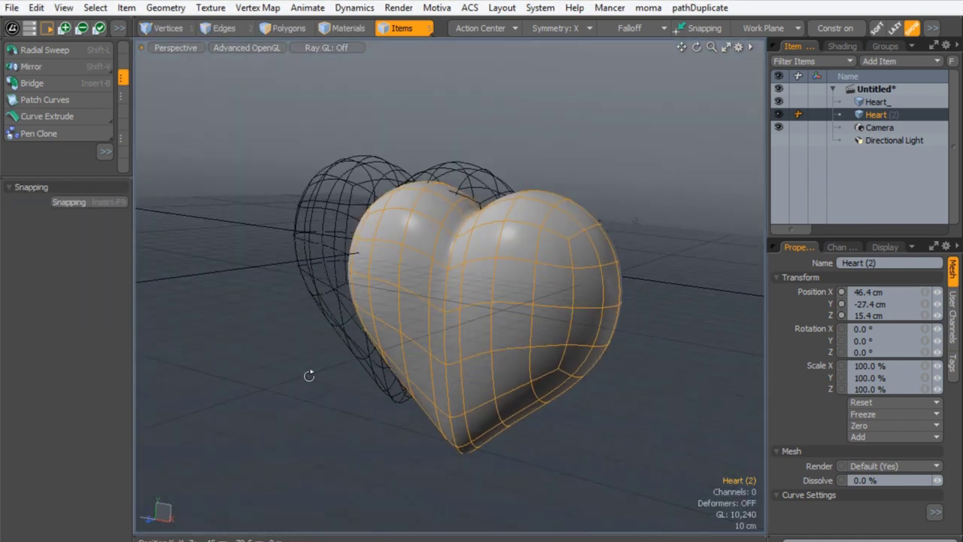
{"action": "left_click_drag", "start_coordinate": [309, 374], "coordinate": [350, 252], "text": "alt"}
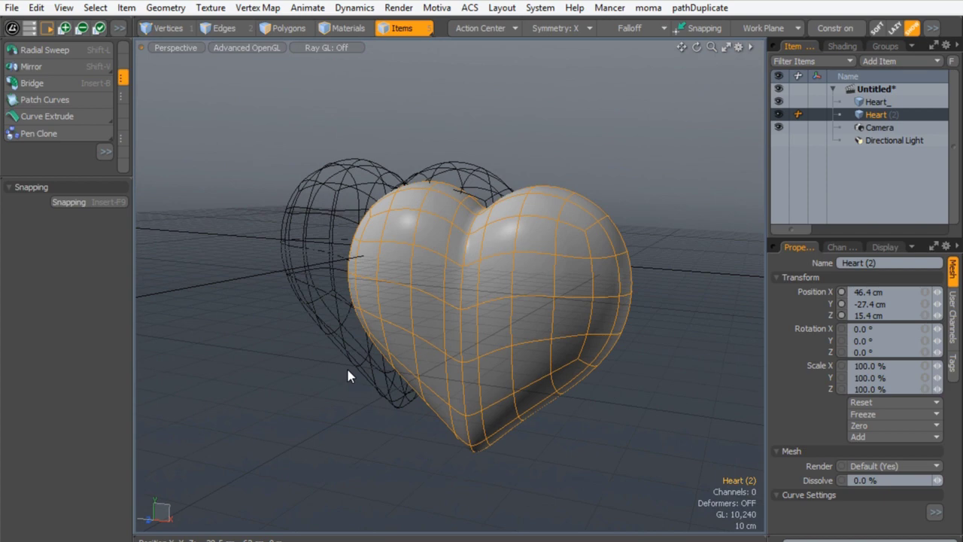
{"action": "key", "text": "ctrl+Tab"}
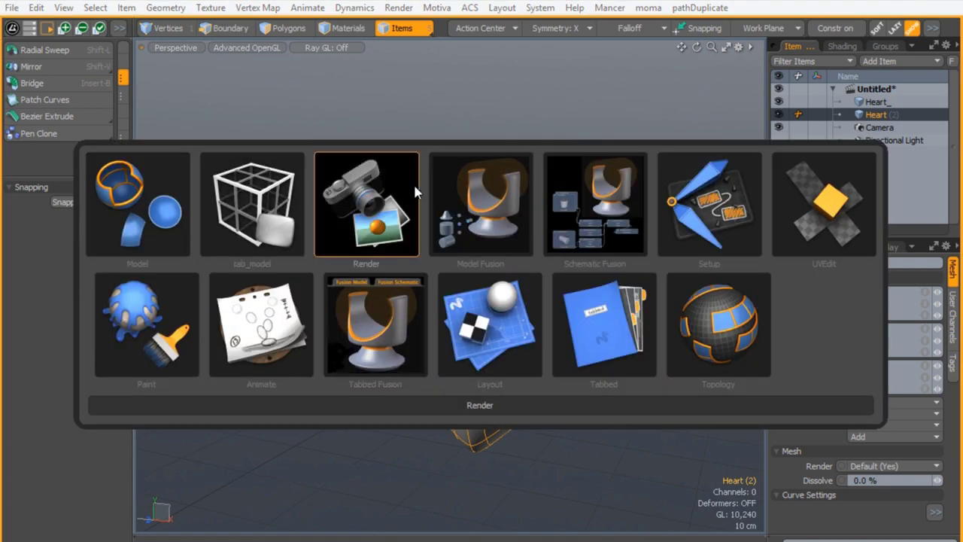
{"action": "left_click", "coordinate": [485, 210]}
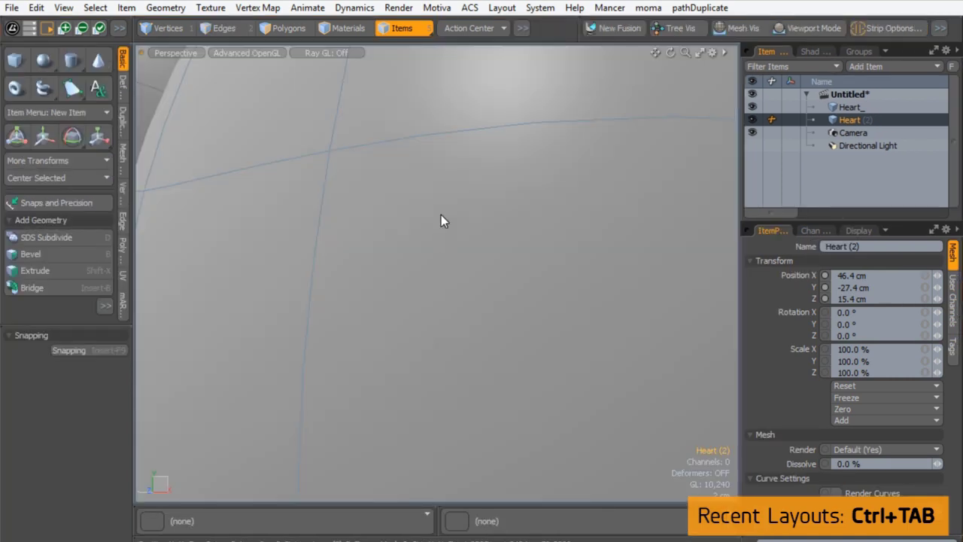
{"action": "key", "text": "a"}
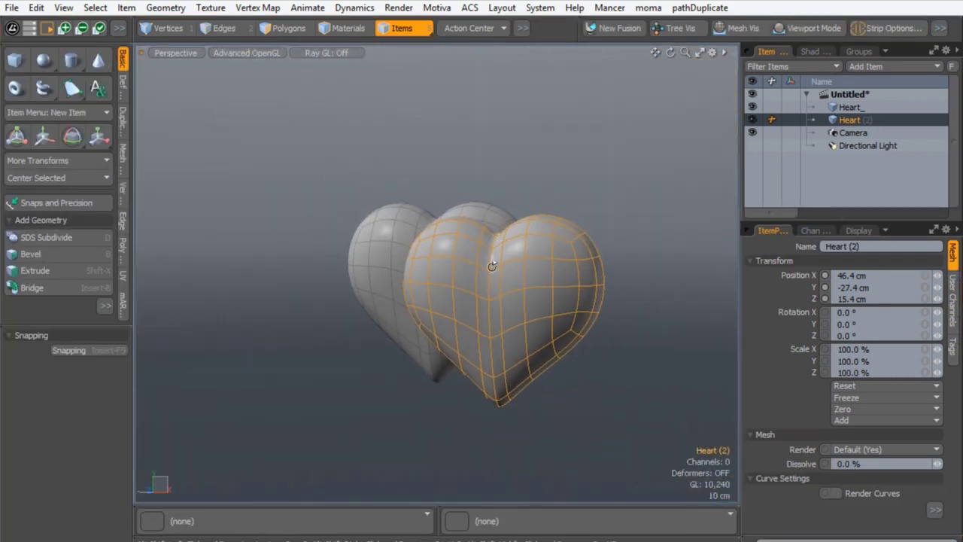
{"action": "left_click_drag", "start_coordinate": [492, 266], "coordinate": [428, 133], "text": "alt"}
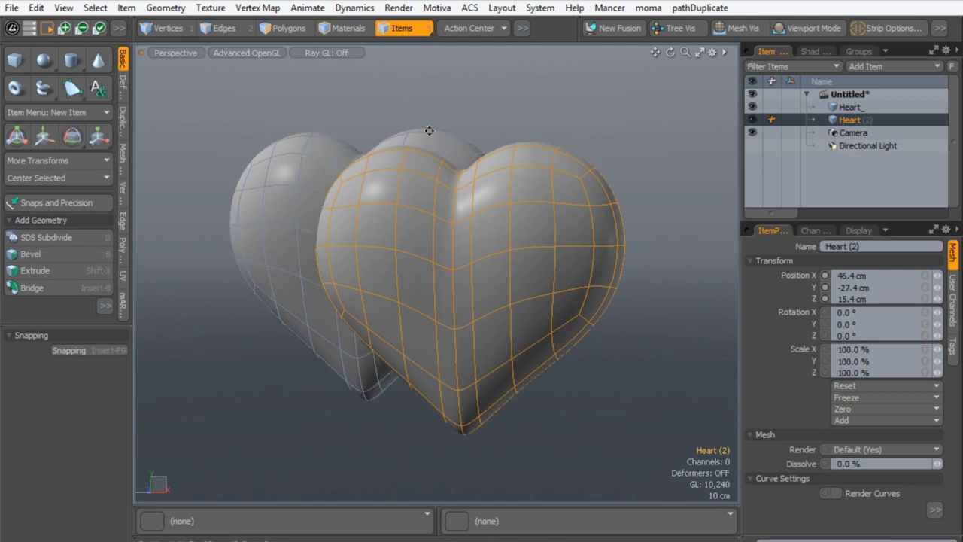
Step: Save the scene as MF hearts.lxo in the Cgtuts_002 Mesh Fusion Heart folder
{"action": "key", "text": "ctrl+shift+s"}
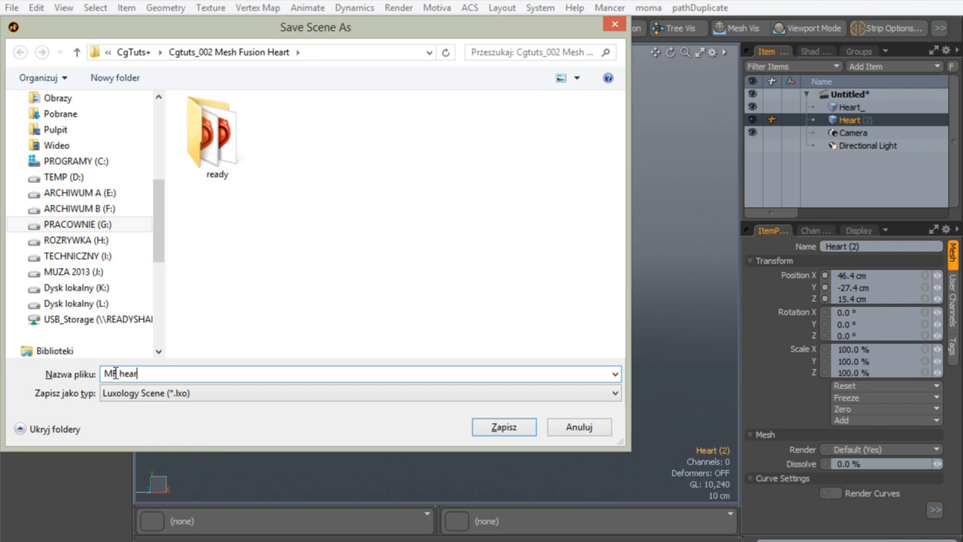
{"action": "key", "text": "Return"}
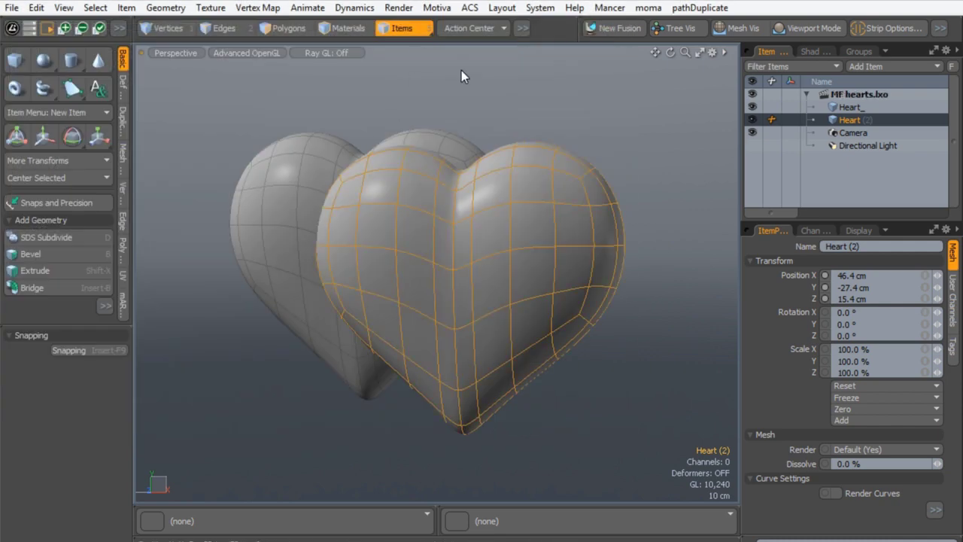
Step: Create a 3D Tree Fusion item named MF HARTS that subtracts Heart (2), selected first, from Heart_
{"action": "left_click_drag", "start_coordinate": [532, 212], "coordinate": [509, 318], "text": "alt"}
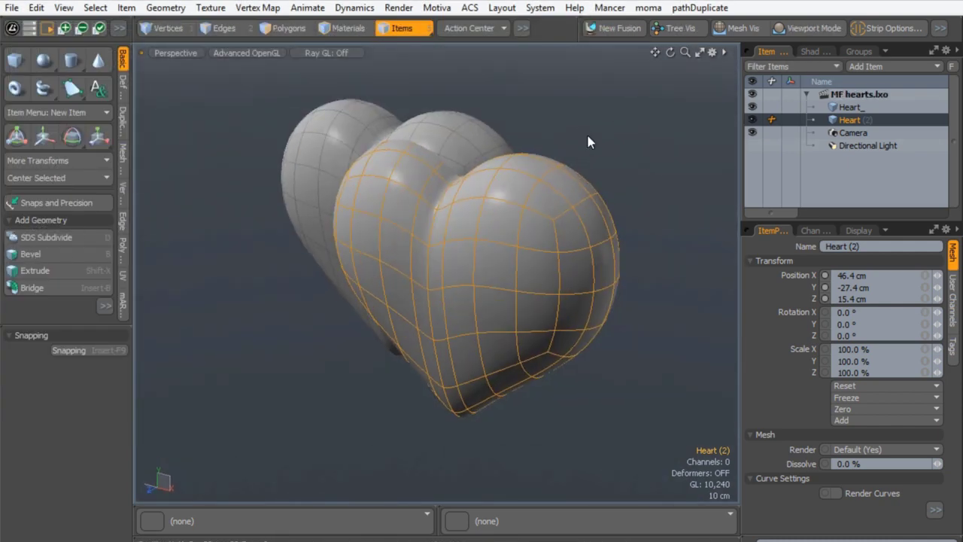
{"action": "left_click", "coordinate": [586, 132]}
{"action": "left_click", "coordinate": [524, 191]}
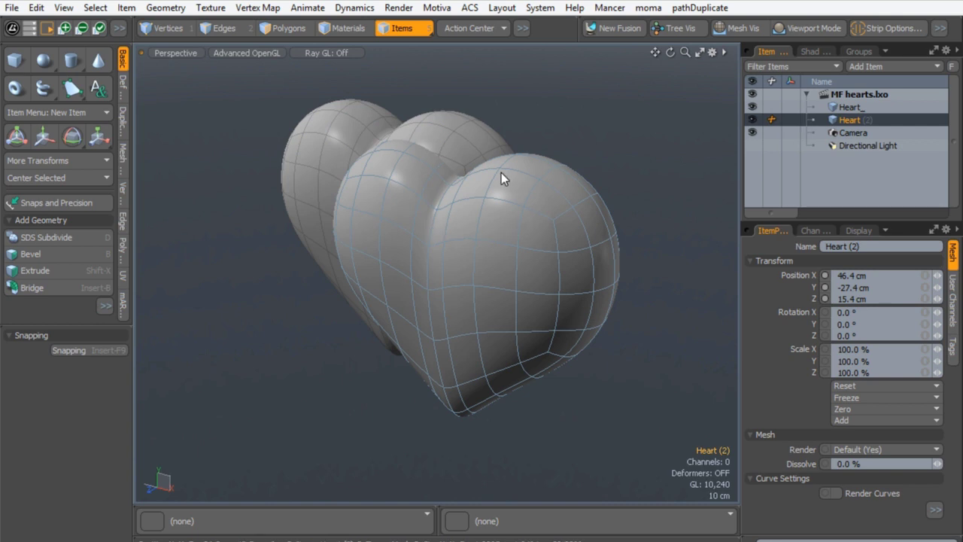
{"action": "left_click", "coordinate": [453, 121], "text": "shift"}
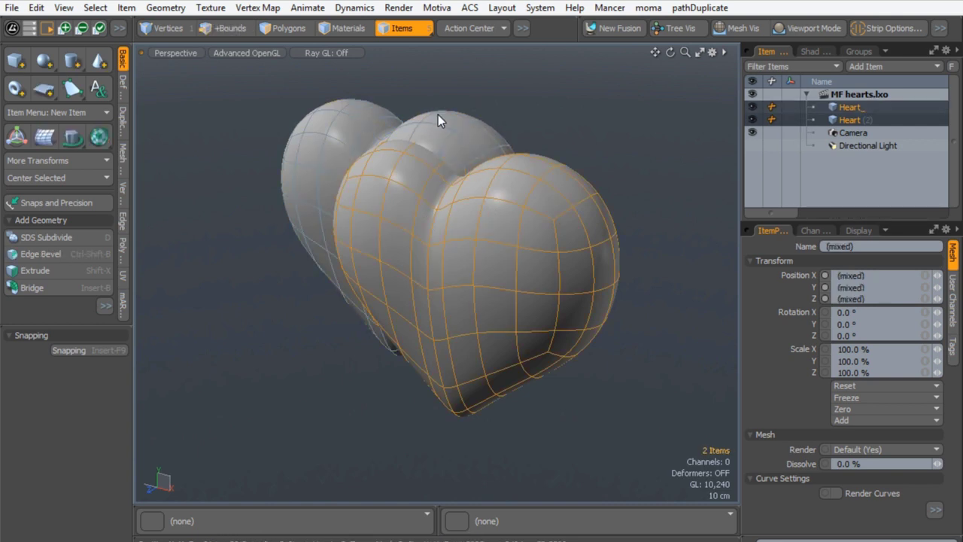
{"action": "left_click", "coordinate": [607, 29]}
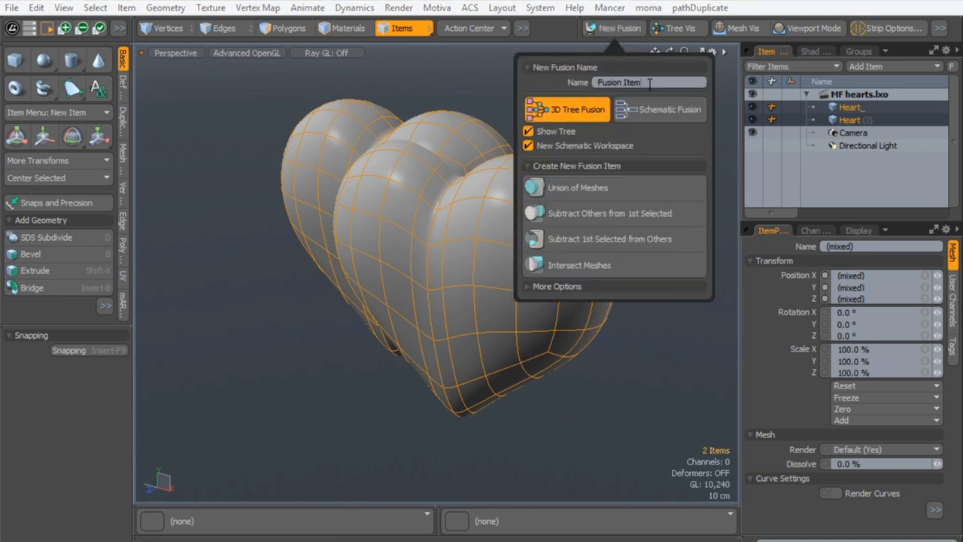
{"action": "left_click_drag", "start_coordinate": [649, 84], "coordinate": [579, 83]}
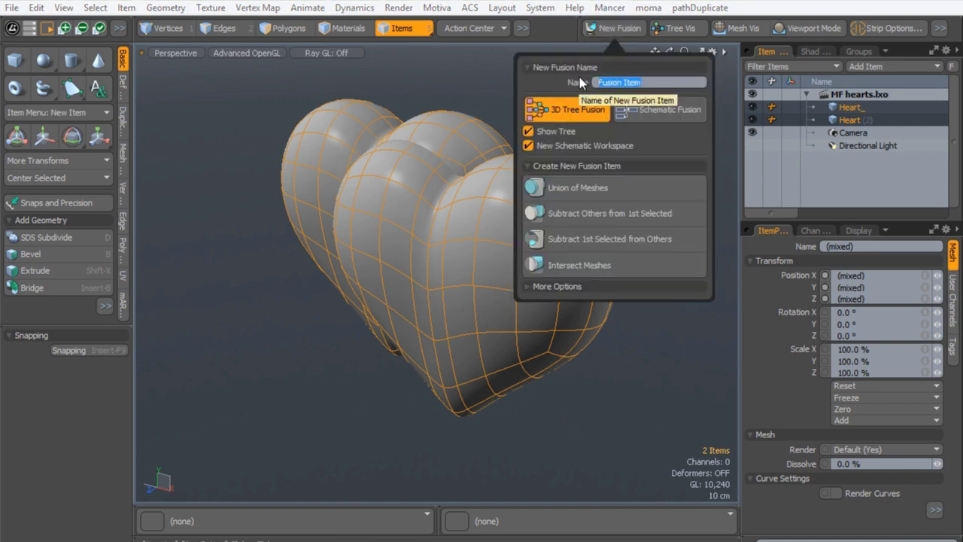
{"action": "type", "text": "HARTS"}
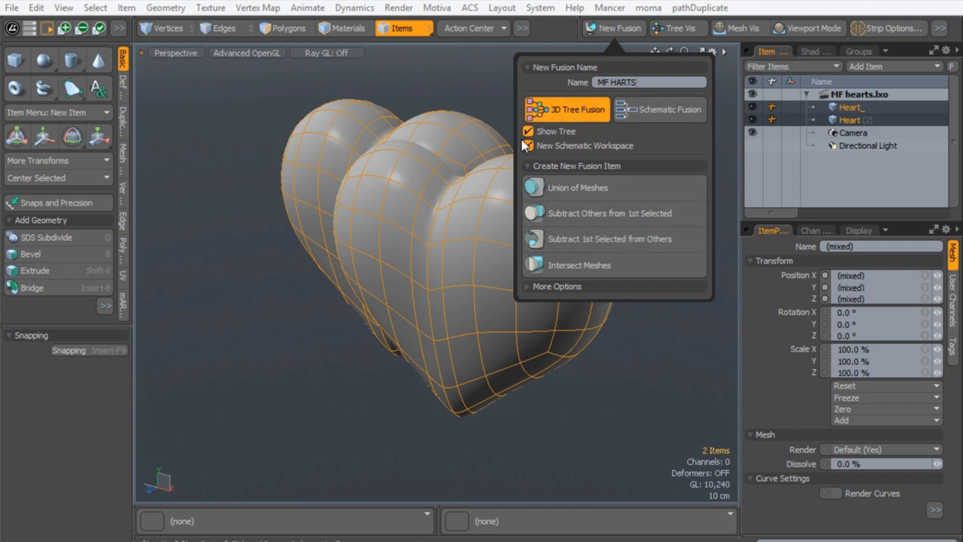
{"action": "left_click", "coordinate": [647, 241]}
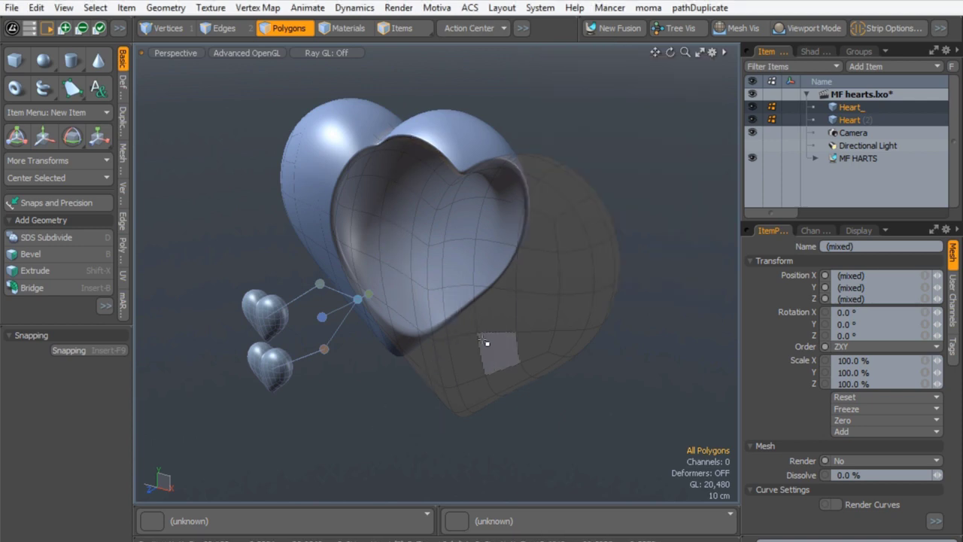
Step: Switch to Items selection mode, clear the selection of both hearts, and select only Heart (2)
{"action": "left_click", "coordinate": [398, 27]}
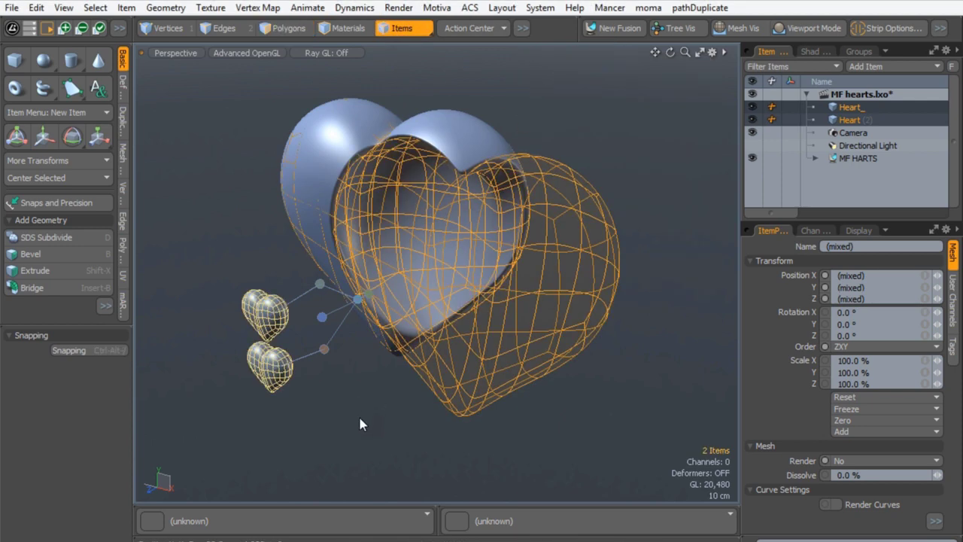
{"action": "left_click", "coordinate": [347, 456]}
{"action": "left_click", "coordinate": [546, 262]}
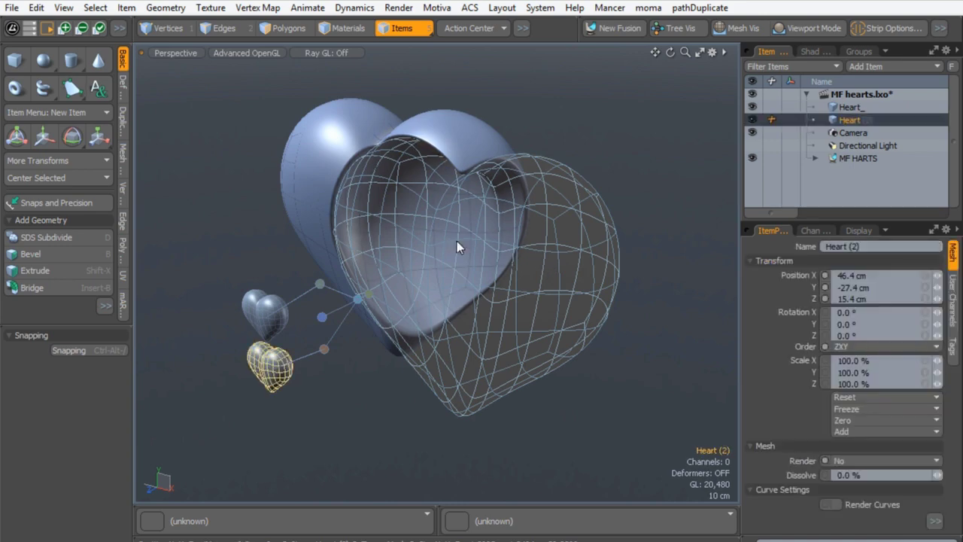
Step: Move the fusion tree along X to Position X -80.3 cm, clear of the hearts, and deselect it
{"action": "left_click_drag", "start_coordinate": [457, 241], "coordinate": [425, 306], "text": "alt"}
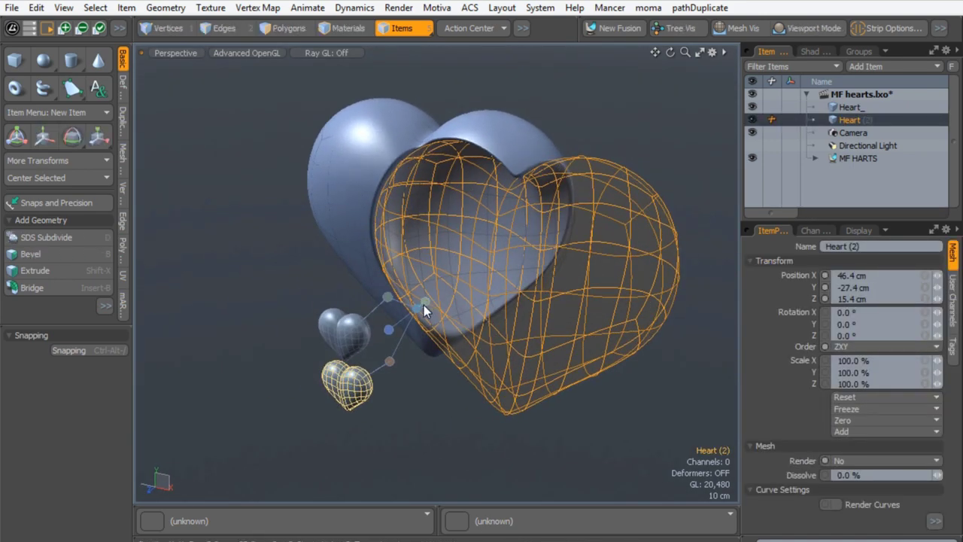
{"action": "left_click_drag", "start_coordinate": [410, 322], "coordinate": [313, 395], "text": "alt"}
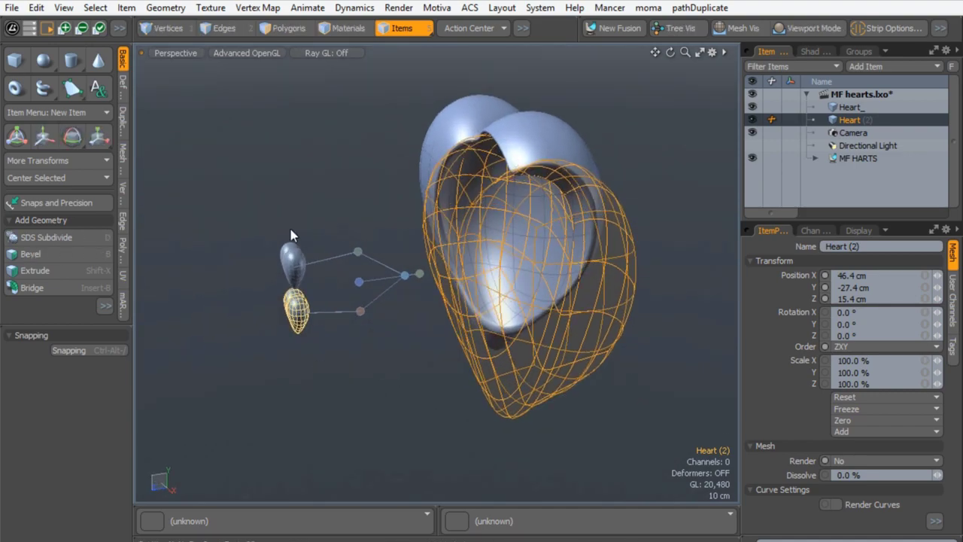
{"action": "left_click_drag", "start_coordinate": [346, 301], "coordinate": [470, 354], "text": "alt"}
{"action": "left_click_drag", "start_coordinate": [606, 215], "coordinate": [275, 340], "text": "alt"}
{"action": "left_click_drag", "start_coordinate": [329, 303], "coordinate": [391, 272], "text": "alt"}
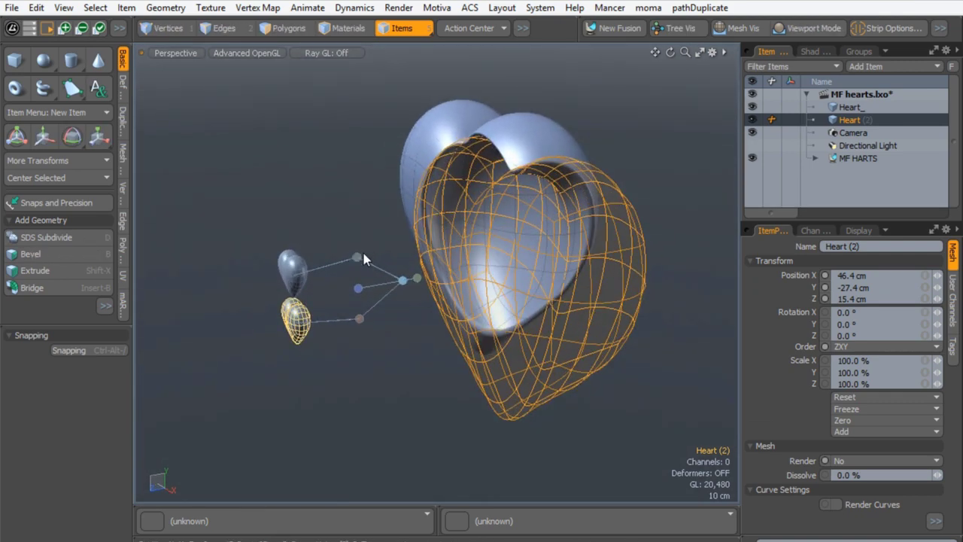
{"action": "left_click", "coordinate": [417, 279]}
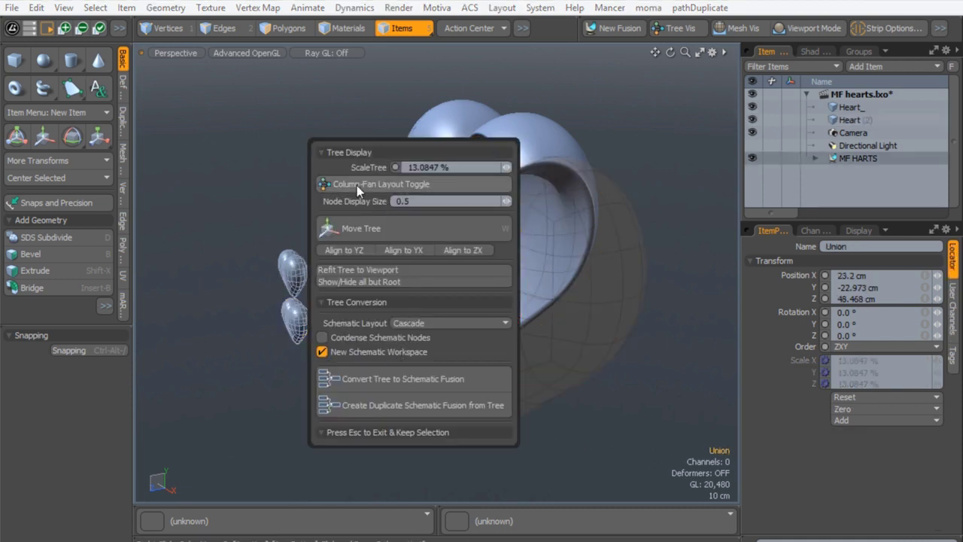
{"action": "left_click", "coordinate": [360, 228]}
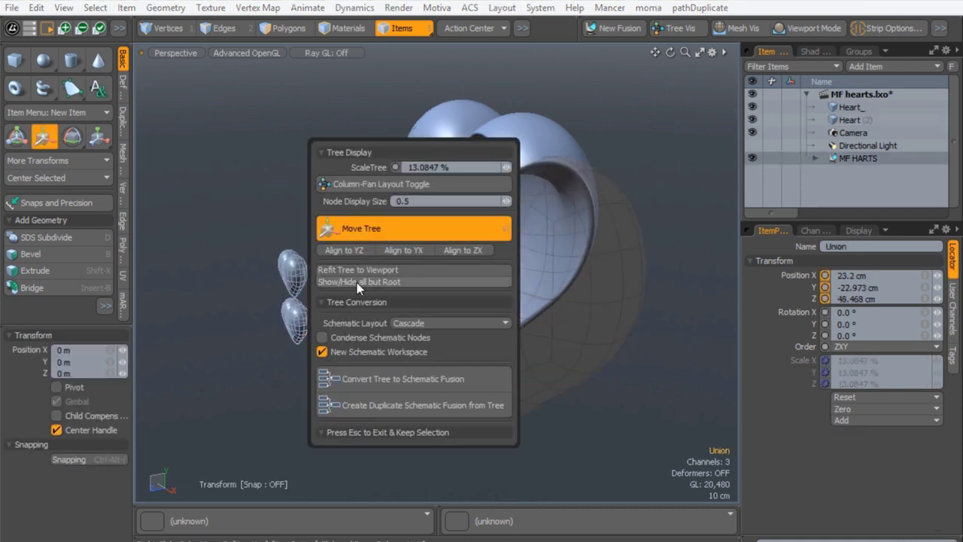
{"action": "key", "text": "Escape"}
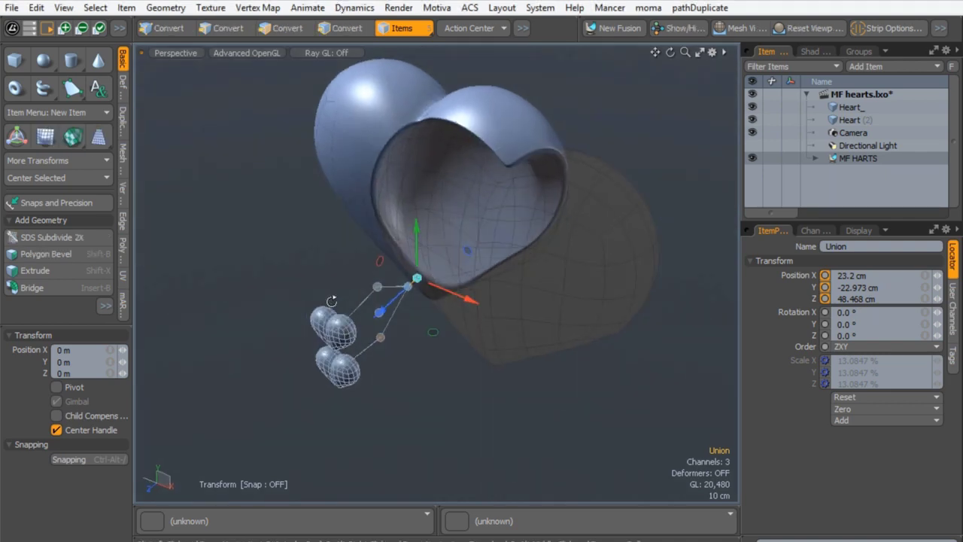
{"action": "left_click_drag", "start_coordinate": [444, 290], "coordinate": [323, 284]}
{"action": "key", "text": "space"}
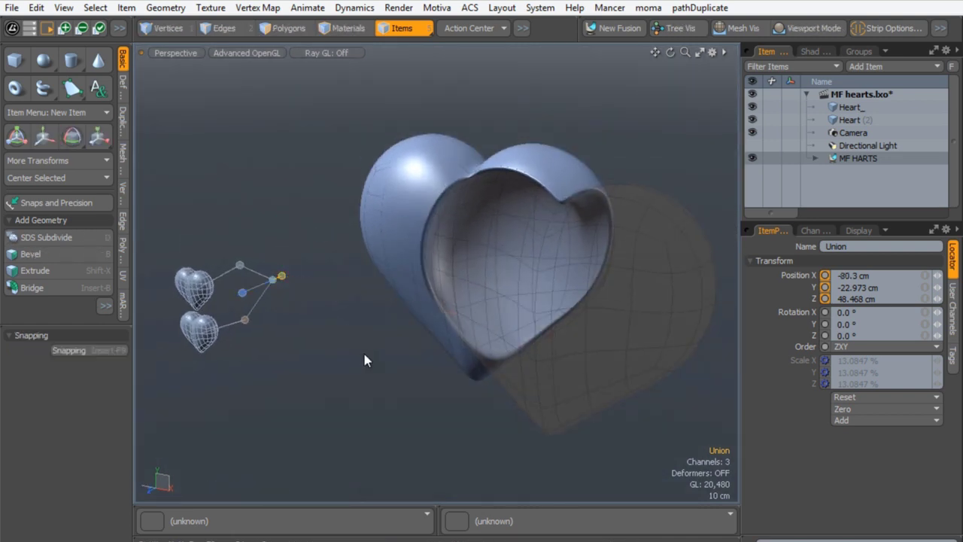
{"action": "left_click", "coordinate": [356, 329]}
Step: Move Heart (2) to Position X 9.4 cm and Z 17.9 cm, and scale it uniformly to 56%
{"action": "left_click_drag", "start_coordinate": [385, 201], "coordinate": [636, 167], "text": "alt"}
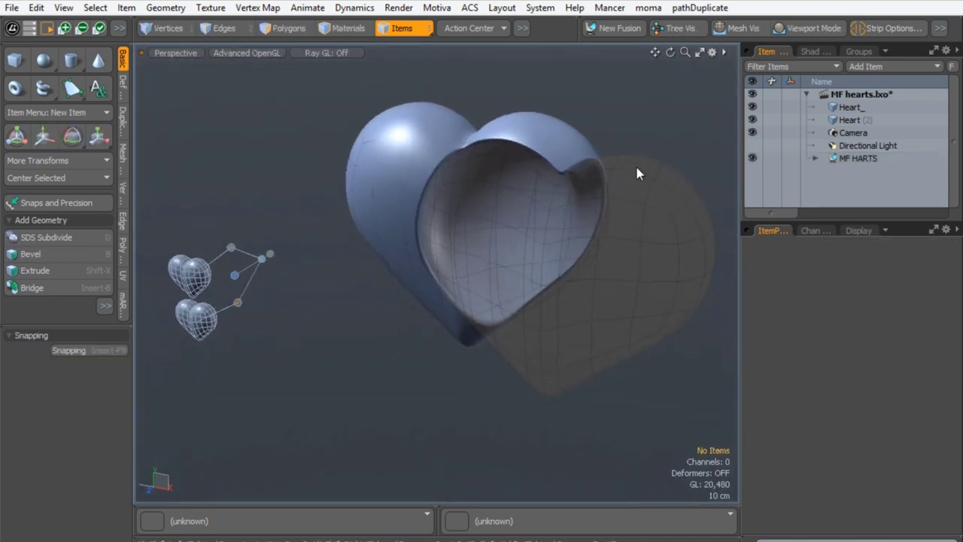
{"action": "left_click", "coordinate": [482, 272]}
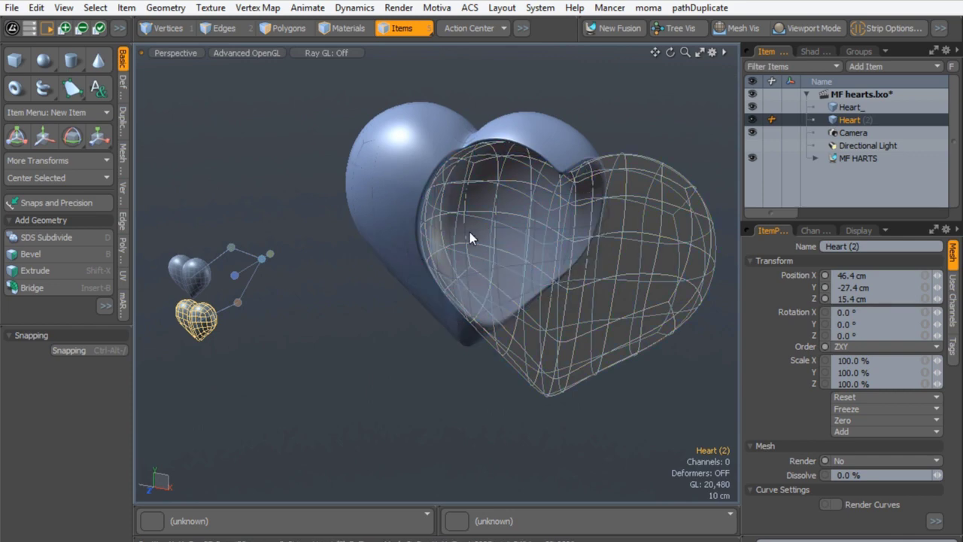
{"action": "key", "text": "w"}
{"action": "left_click_drag", "start_coordinate": [595, 274], "coordinate": [499, 230]}
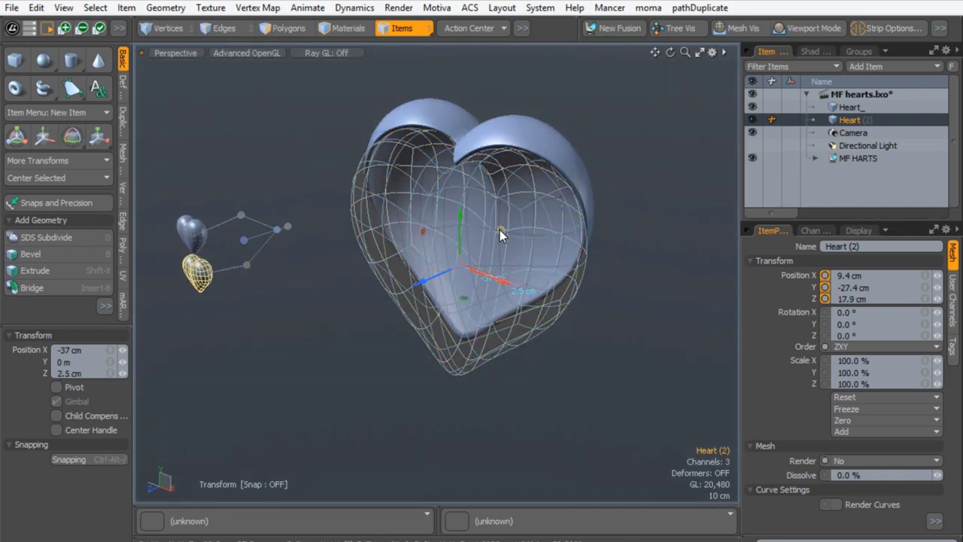
{"action": "left_click_drag", "start_coordinate": [460, 265], "coordinate": [426, 265]}
Step: Move Heart (2) to Position X 23.8 cm, Y -11.9 cm and Z 15.5 cm
{"action": "key", "text": "w"}
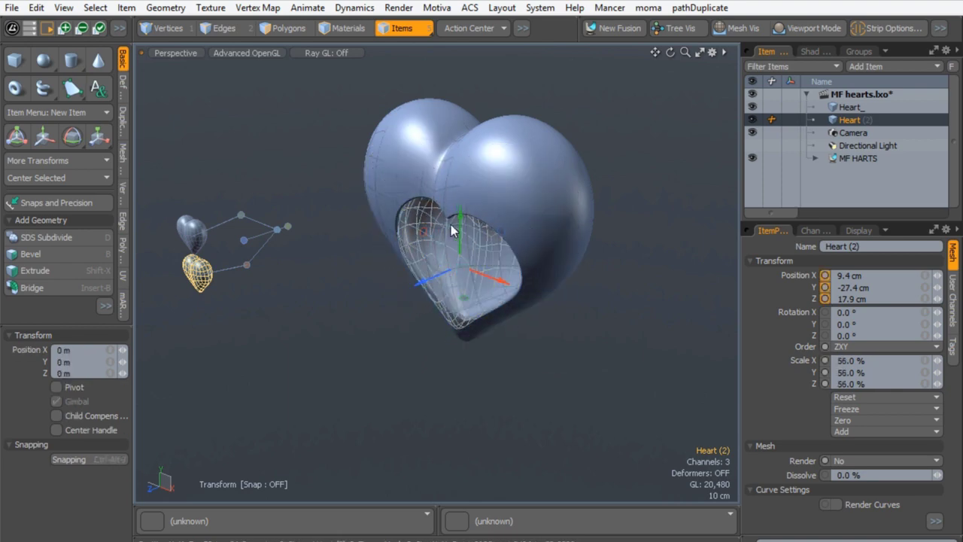
{"action": "left_click_drag", "start_coordinate": [458, 224], "coordinate": [506, 184]}
{"action": "left_click_drag", "start_coordinate": [505, 183], "coordinate": [524, 201], "text": "ctrl+alt"}
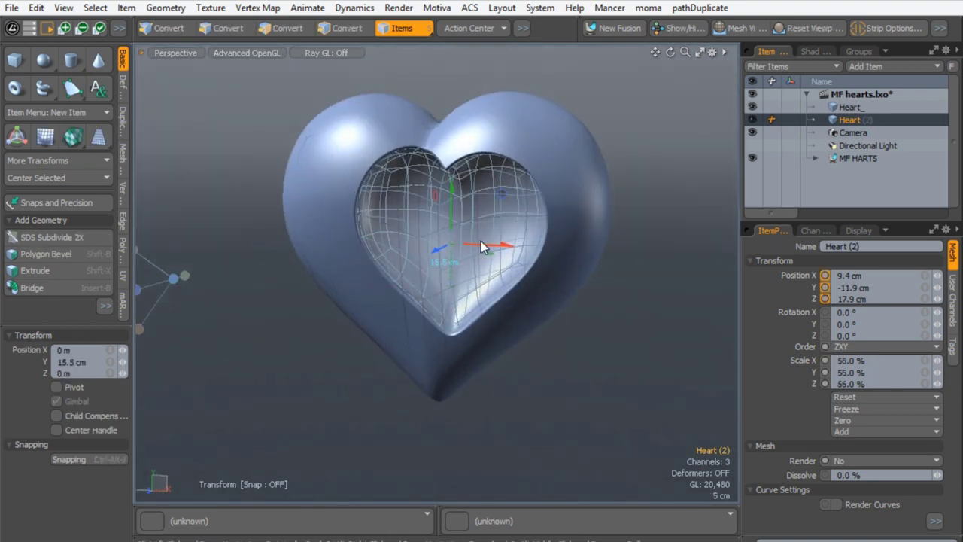
{"action": "left_click_drag", "start_coordinate": [485, 245], "coordinate": [542, 231]}
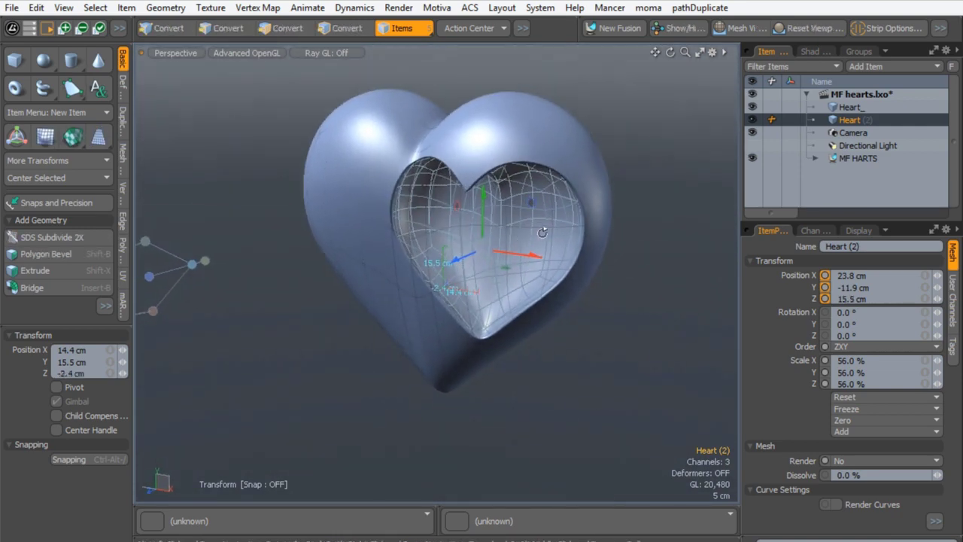
Step: Scale Heart (2) uniformly to 65%, move it to Position Y -22.1 cm, and deselect it
{"action": "key", "text": "r"}
{"action": "left_click_drag", "start_coordinate": [481, 249], "coordinate": [448, 279]}
{"action": "key", "text": "w"}
{"action": "key", "text": "space"}
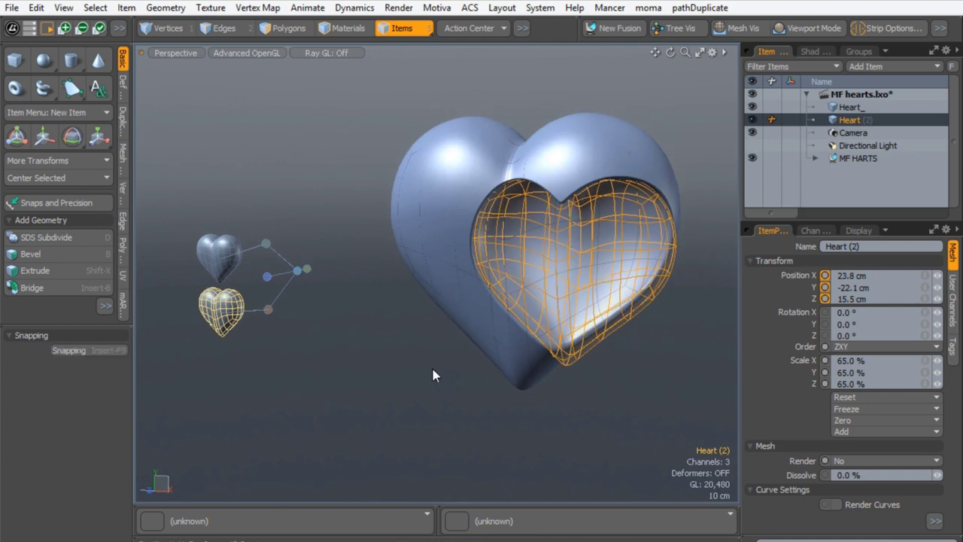
{"action": "left_click", "coordinate": [332, 76]}
Step: Drop Heart (2) onto the Heart_ mesh in the fusion tree and create a non-fusion duplicate of it
{"action": "left_click_drag", "start_coordinate": [395, 137], "coordinate": [391, 165], "text": "alt"}
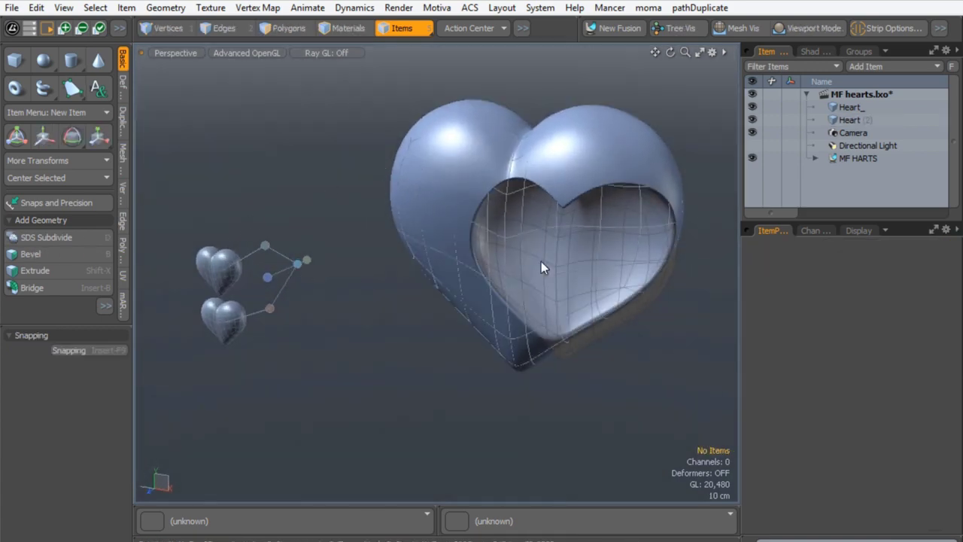
{"action": "left_click", "coordinate": [840, 106]}
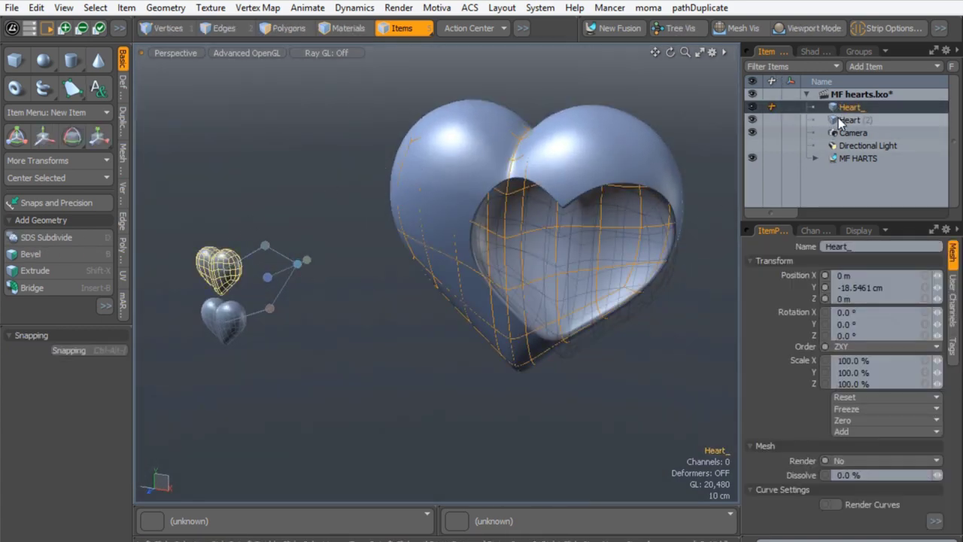
{"action": "left_click", "coordinate": [836, 121]}
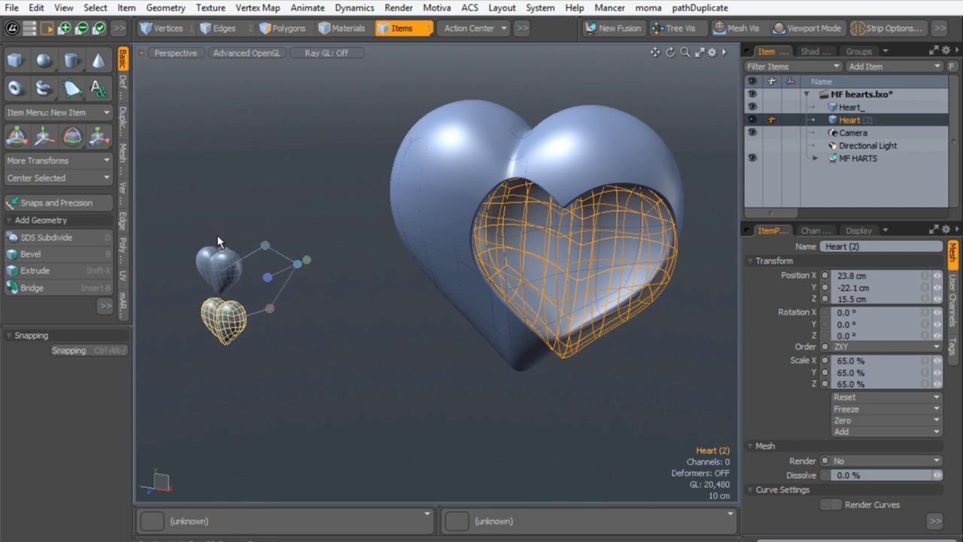
{"action": "left_click_drag", "start_coordinate": [222, 255], "coordinate": [222, 256]}
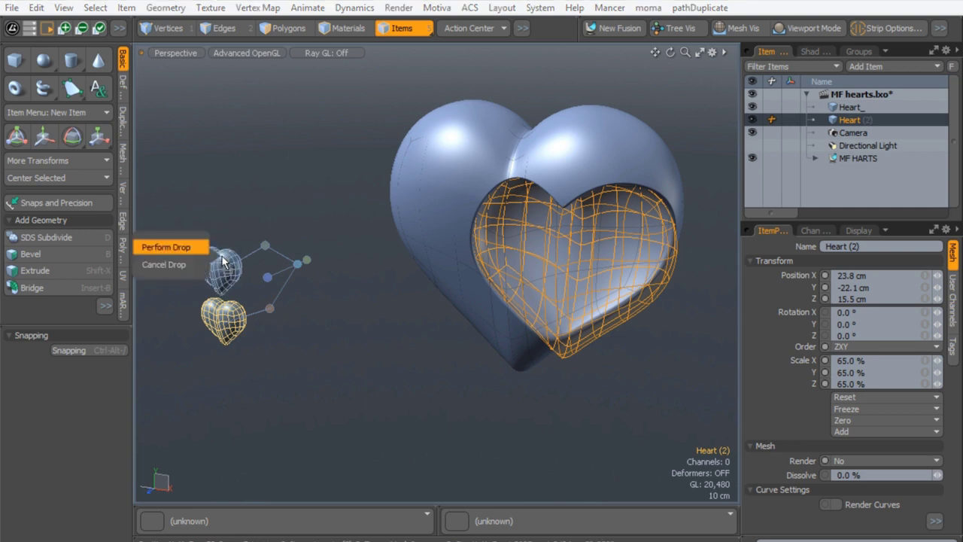
{"action": "left_click", "coordinate": [185, 247]}
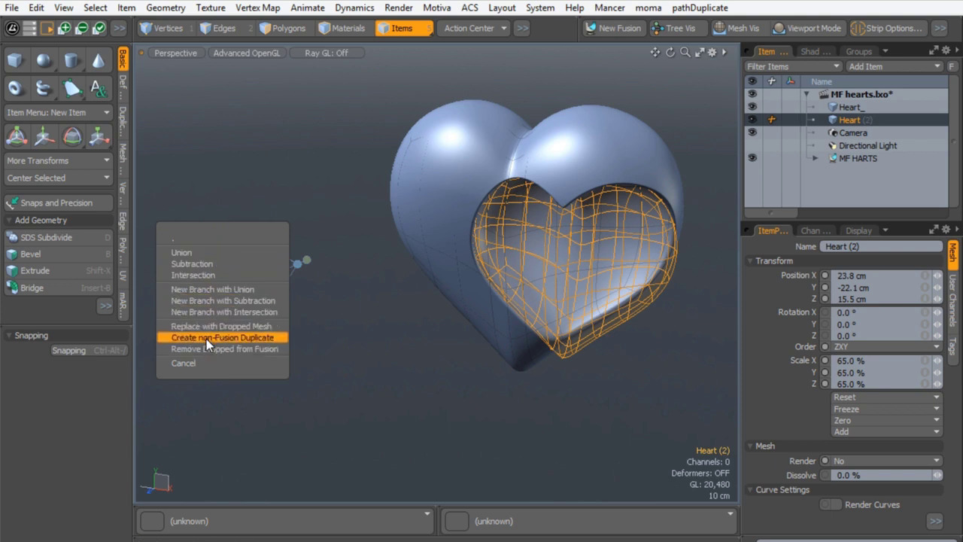
{"action": "left_click", "coordinate": [255, 338]}
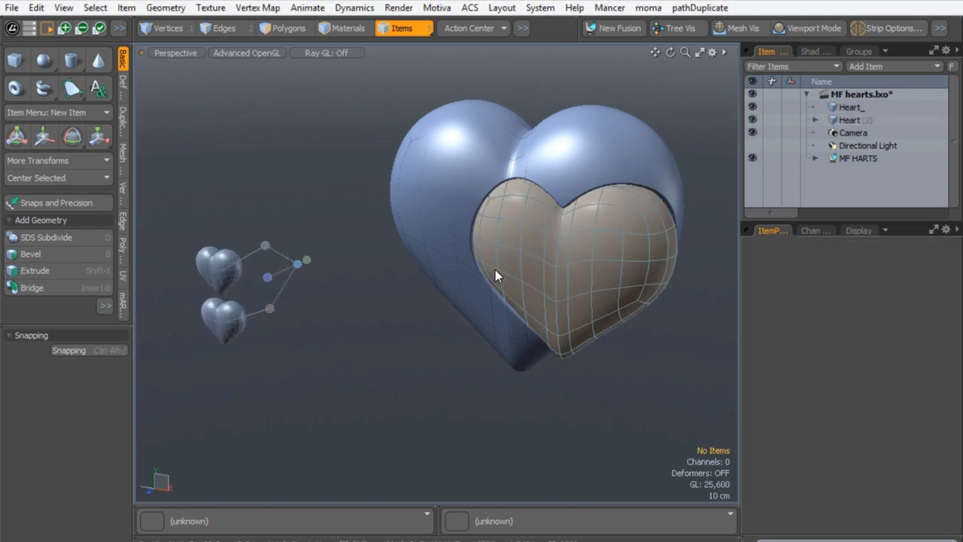
Step: Take the duplicate out from under Heart (2) to the top level of the scene and enlarge the item list
{"action": "left_click", "coordinate": [815, 120]}
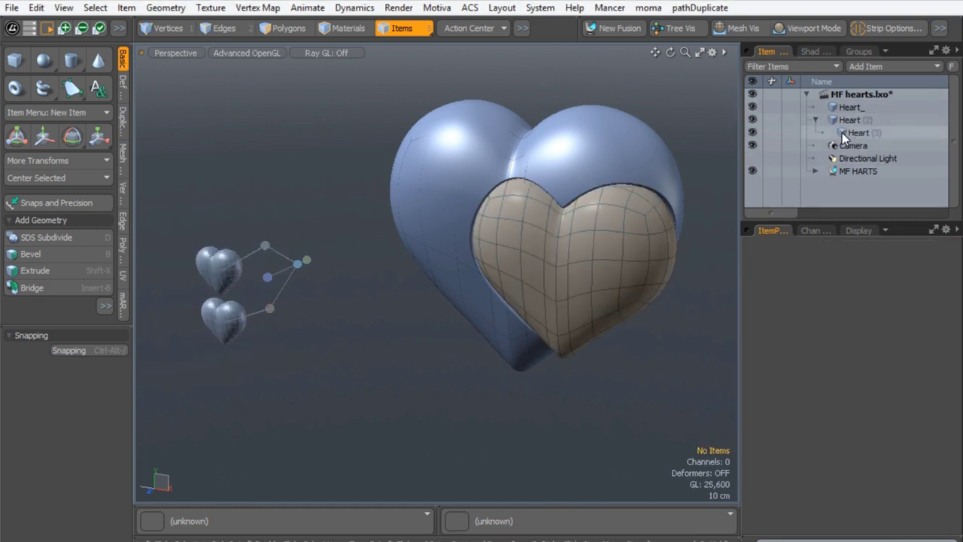
{"action": "left_click", "coordinate": [842, 133]}
{"action": "left_click_drag", "start_coordinate": [846, 135], "coordinate": [823, 89]}
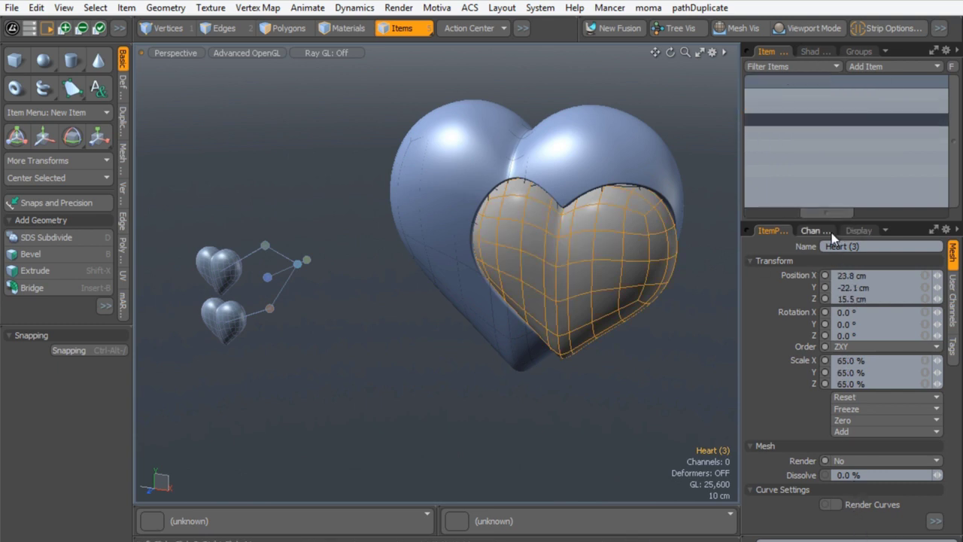
{"action": "left_click_drag", "start_coordinate": [839, 220], "coordinate": [856, 537]}
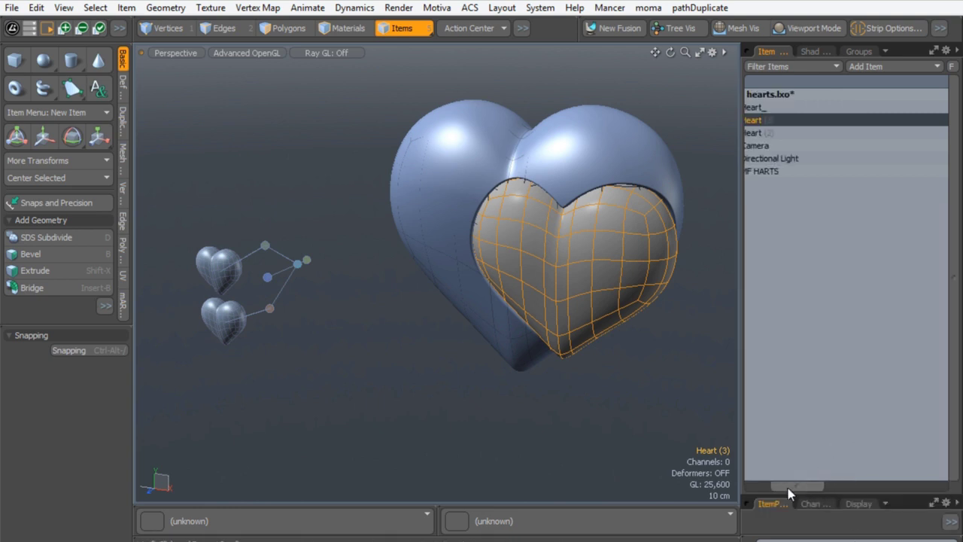
{"action": "left_click_drag", "start_coordinate": [788, 487], "coordinate": [762, 301]}
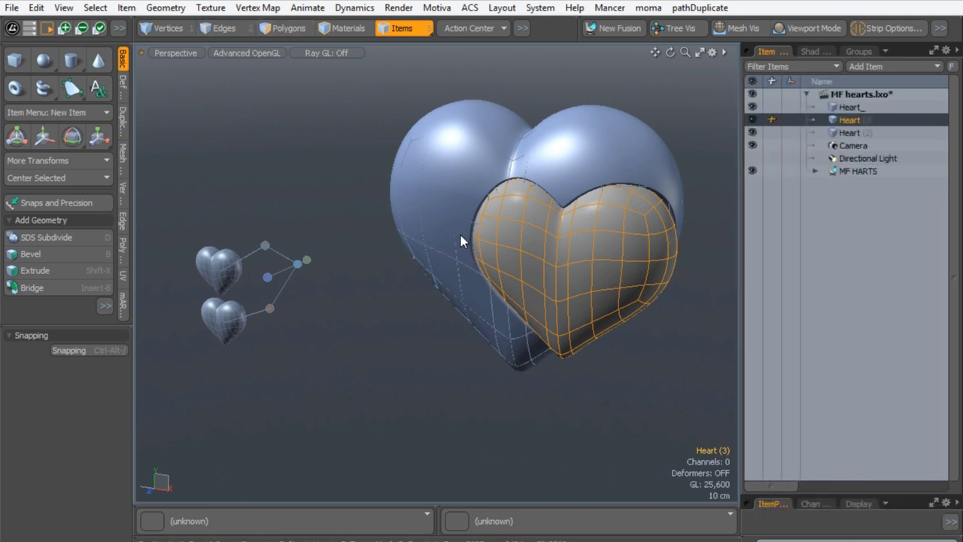
Step: Scale Heart (3) by 86% in X and Y and adjust its scale along Z
{"action": "key", "text": "r"}
{"action": "left_click_drag", "start_coordinate": [625, 225], "coordinate": [459, 229]}
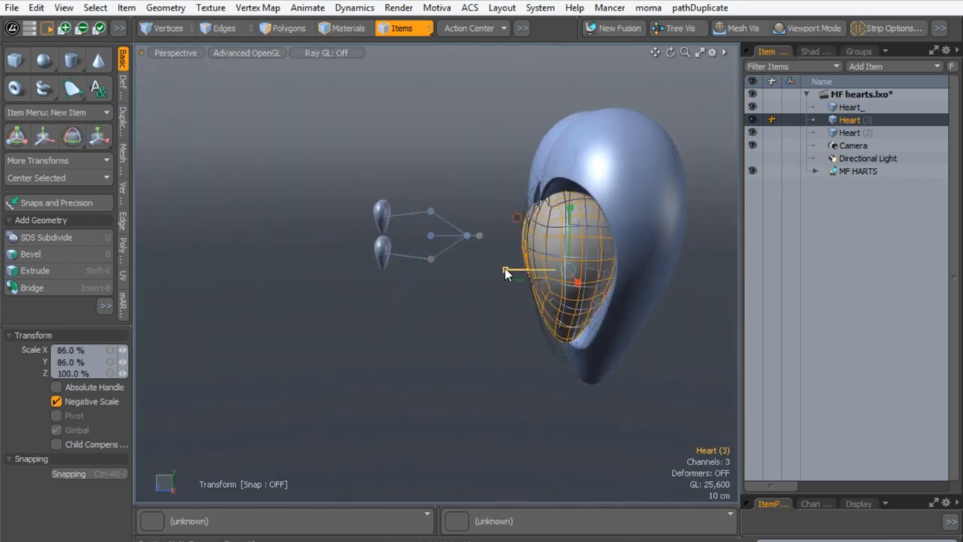
{"action": "left_click_drag", "start_coordinate": [561, 270], "coordinate": [491, 272]}
{"action": "left_click_drag", "start_coordinate": [444, 230], "coordinate": [474, 248], "text": "alt"}
{"action": "key", "text": "space"}
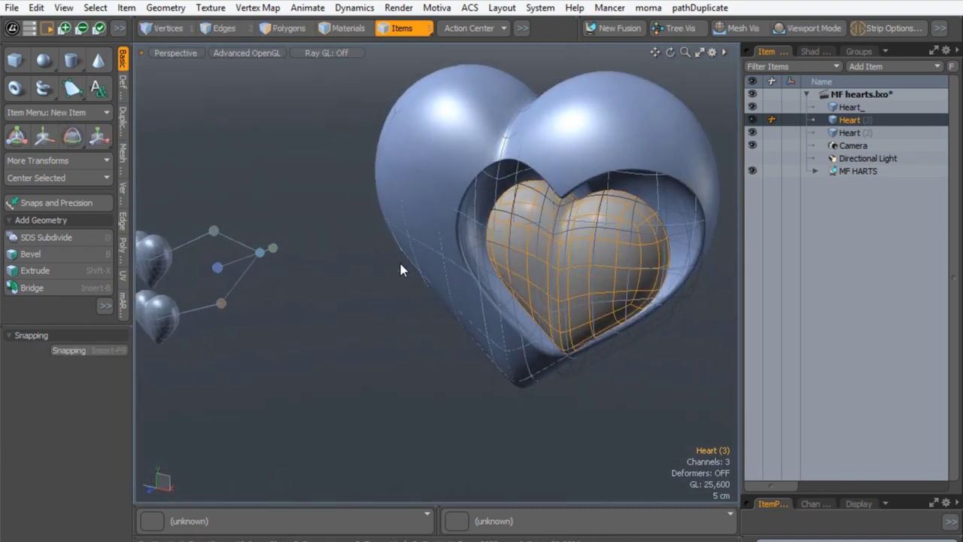
Step: Add Heart (3) to the MF HARTS fusion tree as a new branch with union
{"action": "left_click_drag", "start_coordinate": [402, 269], "coordinate": [447, 288], "text": "alt"}
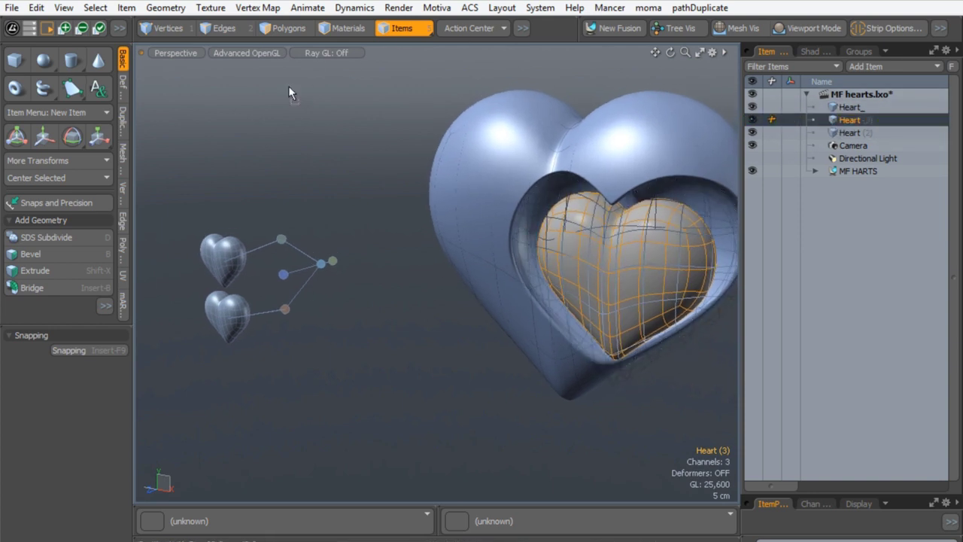
{"action": "right_click", "coordinate": [228, 308]}
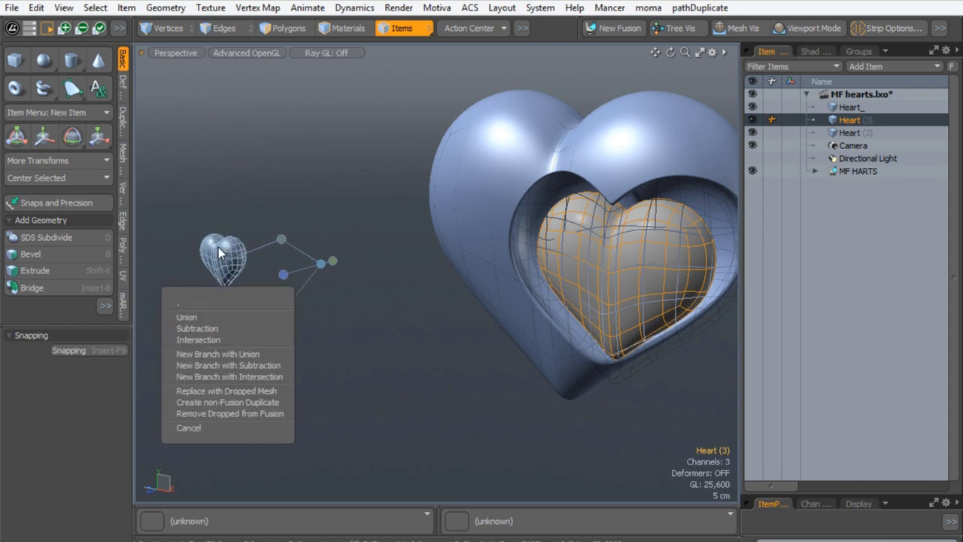
{"action": "left_click", "coordinate": [253, 355]}
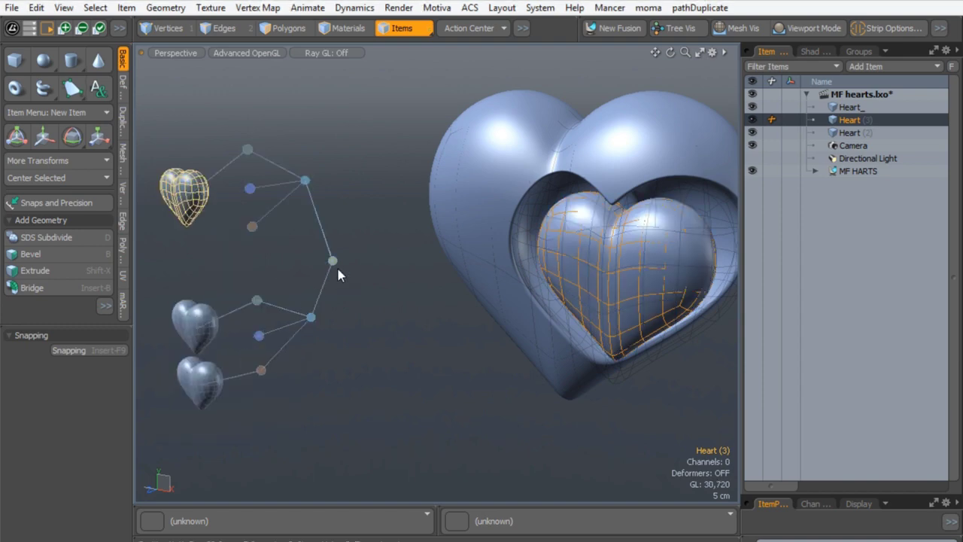
Step: Drop Heart (3) within the fusion tree and create a non-fusion duplicate of it
{"action": "left_click_drag", "start_coordinate": [516, 357], "coordinate": [412, 333], "text": "alt"}
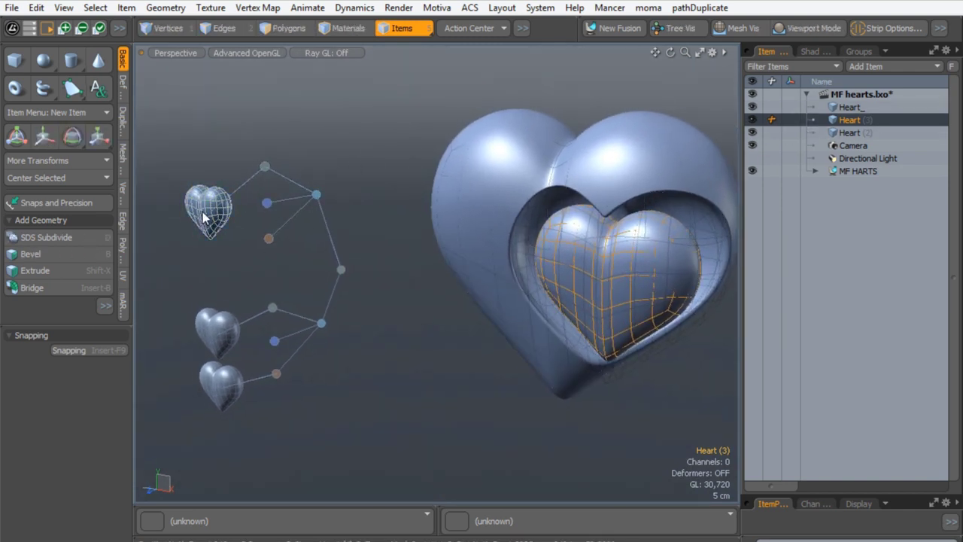
{"action": "right_click", "coordinate": [218, 333]}
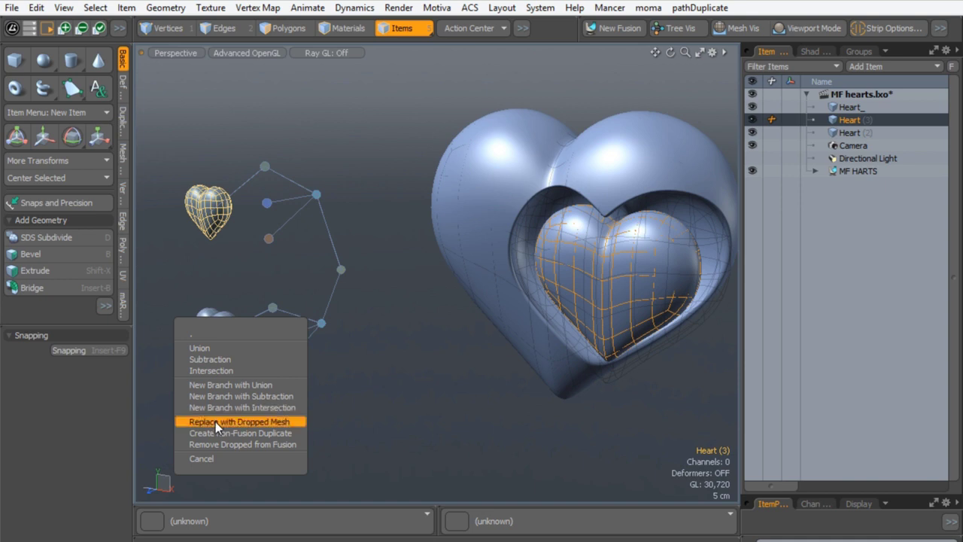
{"action": "left_click", "coordinate": [265, 434]}
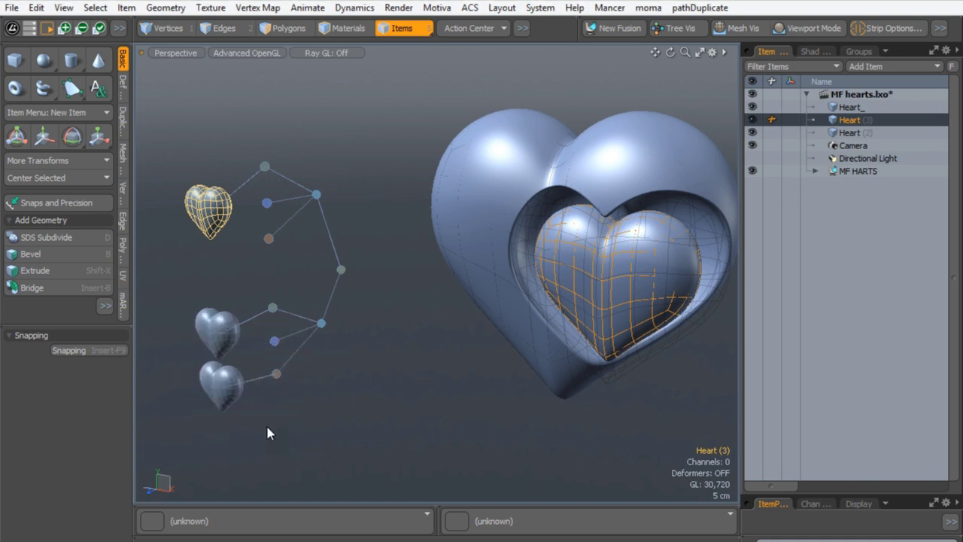
Step: Take the duplicate Heart (5) out to the top level of the scene and move it by 8.6 cm X, 53.6 cm Y and 6.2 cm Z
{"action": "left_click", "coordinate": [815, 120]}
{"action": "left_click_drag", "start_coordinate": [853, 131], "coordinate": [848, 117]}
{"action": "key", "text": "w"}
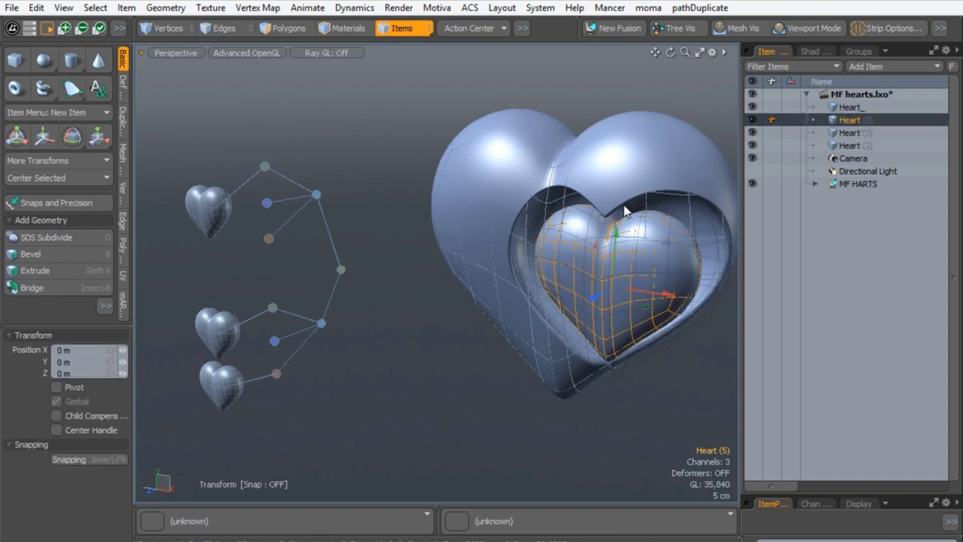
{"action": "left_click_drag", "start_coordinate": [651, 267], "coordinate": [440, 265]}
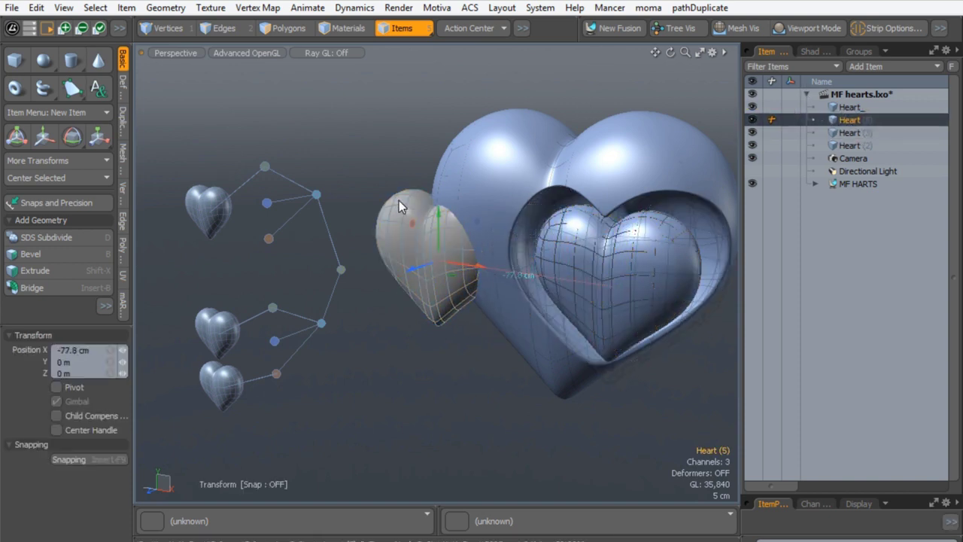
{"action": "left_click_drag", "start_coordinate": [438, 222], "coordinate": [438, 90]}
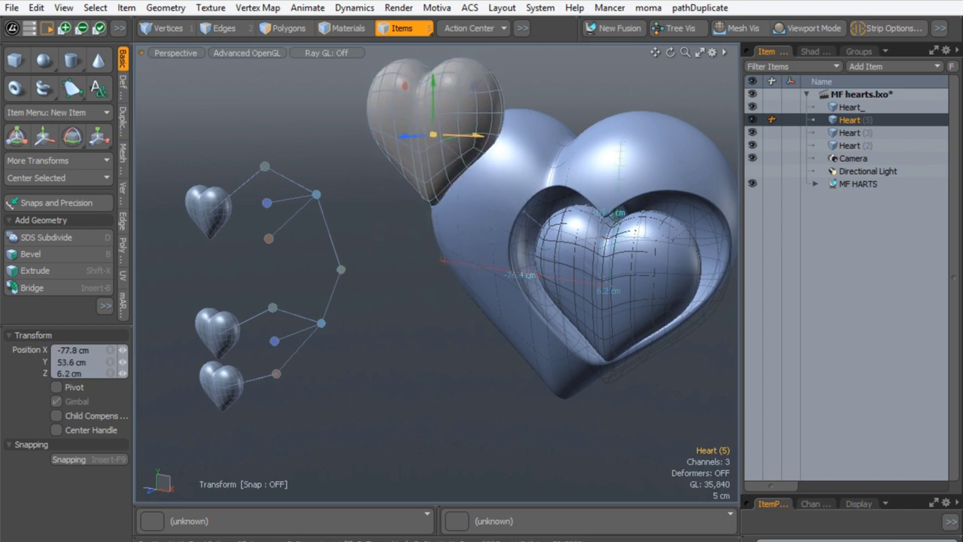
{"action": "left_click_drag", "start_coordinate": [458, 127], "coordinate": [691, 144]}
Step: Add Heart (5) to the MF HARTS fusion tree by connecting it to the union node of the lower branch
{"action": "left_click_drag", "start_coordinate": [625, 257], "coordinate": [576, 297], "text": "alt+shift"}
{"action": "left_click_drag", "start_coordinate": [576, 297], "coordinate": [515, 290], "text": "alt"}
{"action": "scroll", "coordinate": [506, 212], "scroll_direction": "up", "scroll_amount": 2}
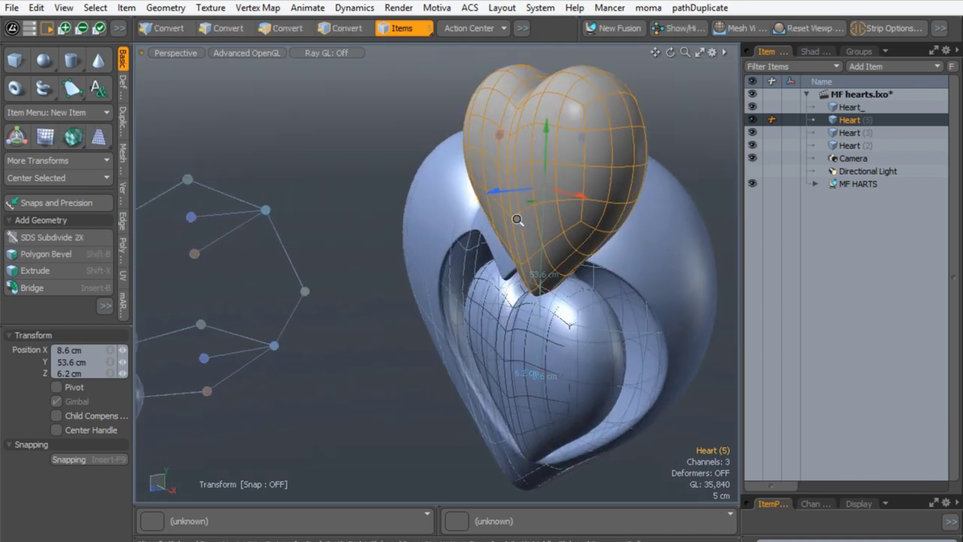
{"action": "scroll", "coordinate": [518, 220], "scroll_direction": "down", "scroll_amount": 2}
{"action": "left_click_drag", "start_coordinate": [432, 256], "coordinate": [585, 175], "text": "alt"}
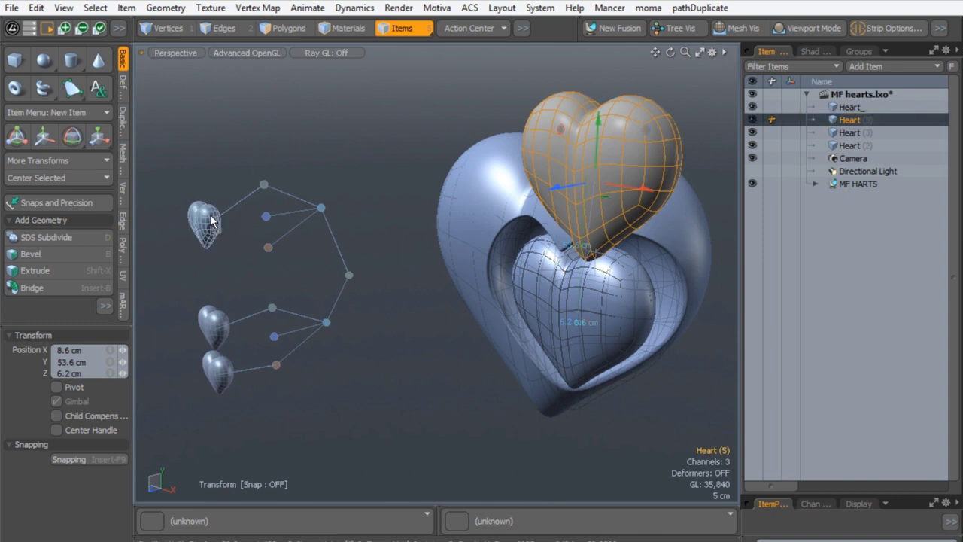
{"action": "left_click_drag", "start_coordinate": [210, 220], "coordinate": [246, 215]}
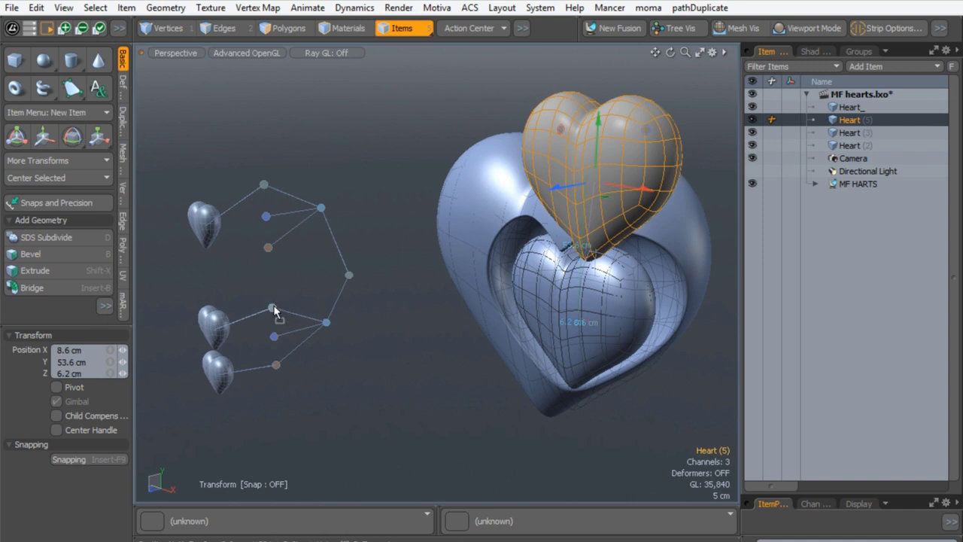
{"action": "left_click_drag", "start_coordinate": [273, 309], "coordinate": [272, 305]}
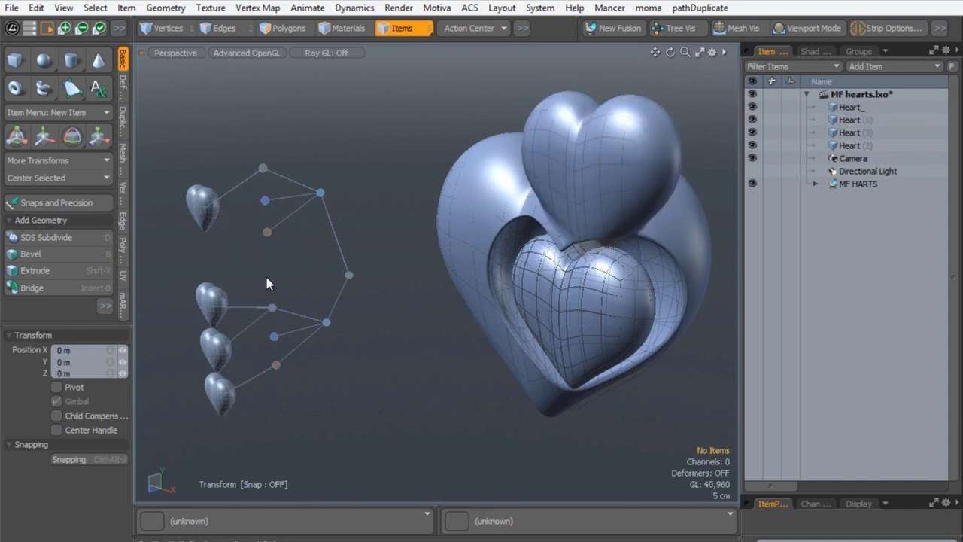
Step: Push Heart (5) back into the large heart and reconnect it to the subtraction node of the lower branch
{"action": "left_click", "coordinate": [616, 146]}
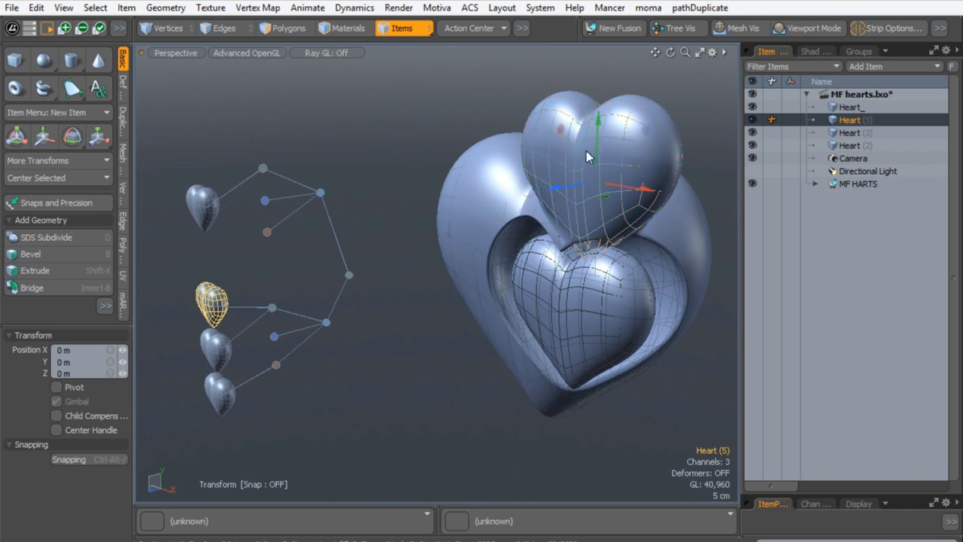
{"action": "left_click_drag", "start_coordinate": [568, 190], "coordinate": [621, 177]}
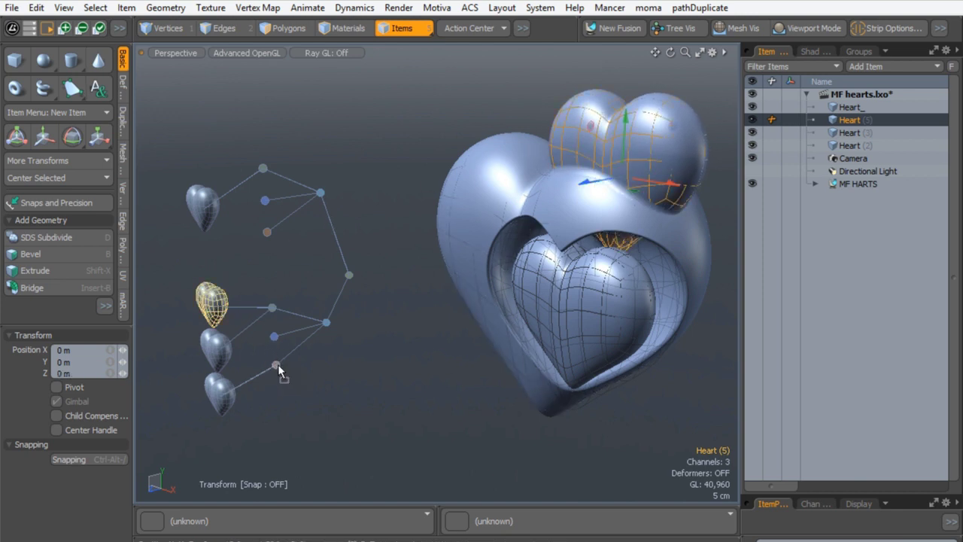
{"action": "left_click", "coordinate": [276, 331]}
{"action": "left_click_drag", "start_coordinate": [623, 175], "coordinate": [491, 261], "text": "alt"}
Step: Move the subtracting Heart (5) by 26.6 cm X, -13.3 cm Y and 1 cm Z so it cuts into the large heart's upper lobe
{"action": "left_click", "coordinate": [604, 283]}
{"action": "key", "text": "w"}
{"action": "left_click_drag", "start_coordinate": [455, 291], "coordinate": [527, 260]}
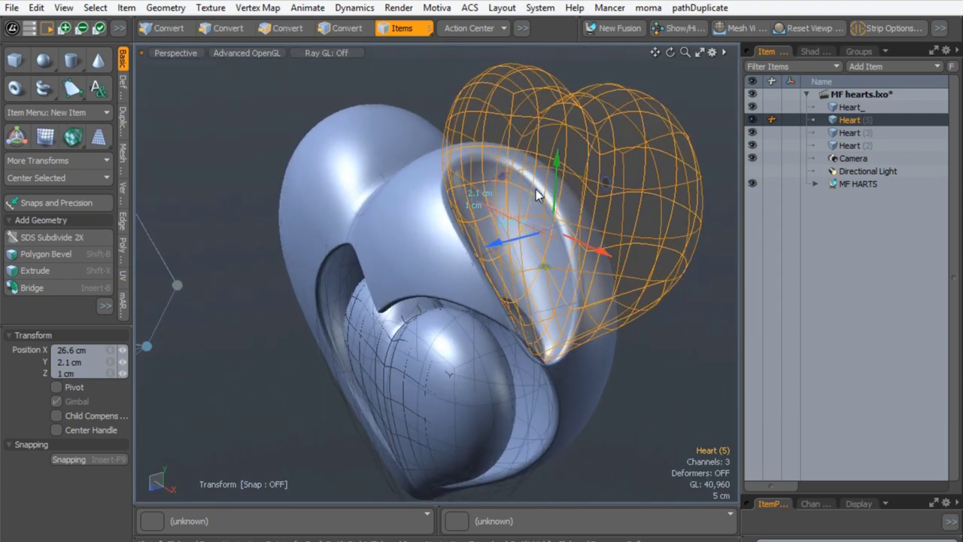
{"action": "left_click_drag", "start_coordinate": [558, 180], "coordinate": [466, 252]}
{"action": "left_click_drag", "start_coordinate": [478, 174], "coordinate": [516, 125], "text": "alt"}
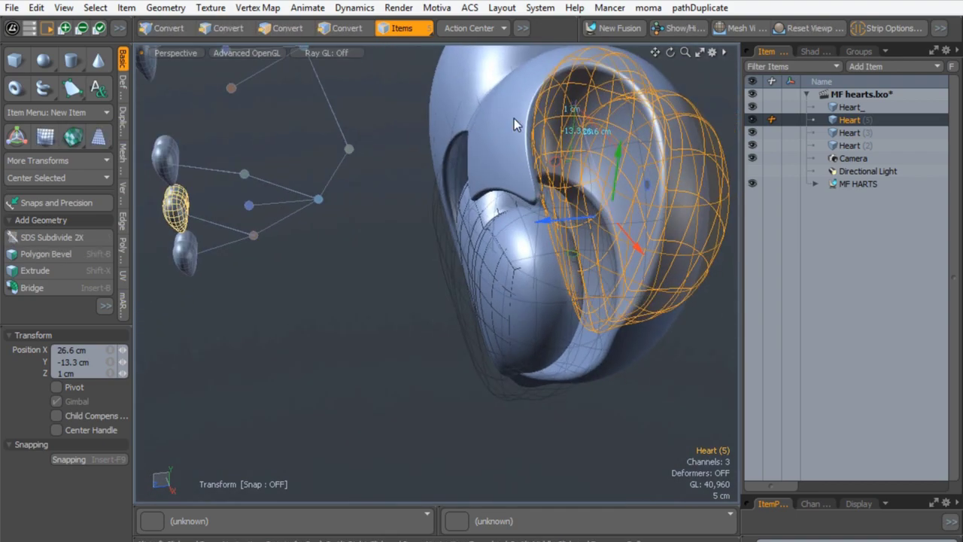
{"action": "left_click_drag", "start_coordinate": [550, 225], "coordinate": [526, 154], "text": "alt"}
{"action": "scroll", "coordinate": [462, 212], "scroll_direction": "down", "scroll_amount": 3}
{"action": "scroll", "coordinate": [463, 212], "scroll_direction": "up", "scroll_amount": 3}
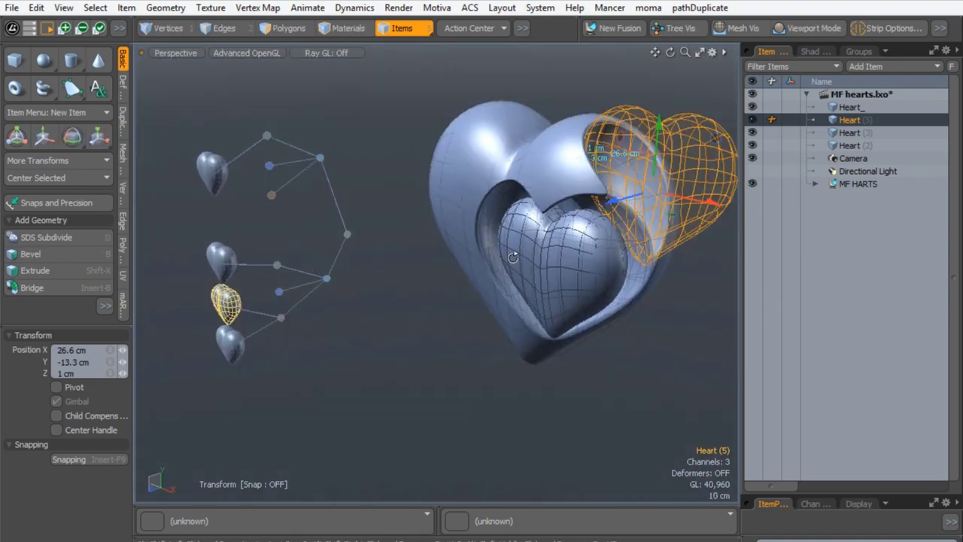
Step: Reconnect Heart (5) to the union node of the lower branch and pull it forward on the large heart
{"action": "left_click_drag", "start_coordinate": [462, 213], "coordinate": [392, 306], "text": "alt"}
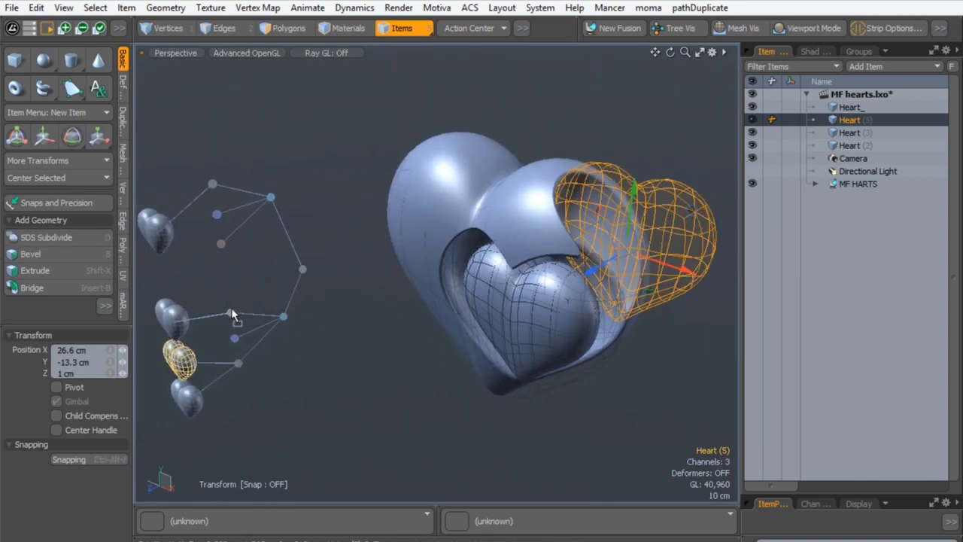
{"action": "left_click", "coordinate": [185, 288]}
{"action": "left_click_drag", "start_coordinate": [221, 286], "coordinate": [541, 248], "text": "alt"}
{"action": "left_click", "coordinate": [609, 215]}
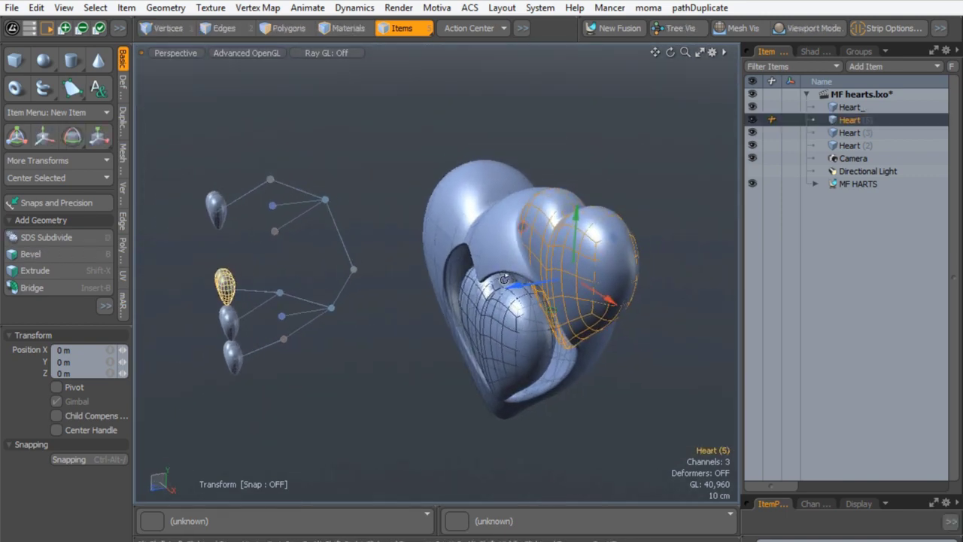
{"action": "left_click_drag", "start_coordinate": [512, 286], "coordinate": [506, 259]}
{"action": "scroll", "coordinate": [487, 271], "scroll_direction": "up", "scroll_amount": 2}
Step: Enlarge the item properties area and rotate Heart (5) to 16° about Y
{"action": "key", "text": "q"}
{"action": "key", "text": "r"}
{"action": "key", "text": "e"}
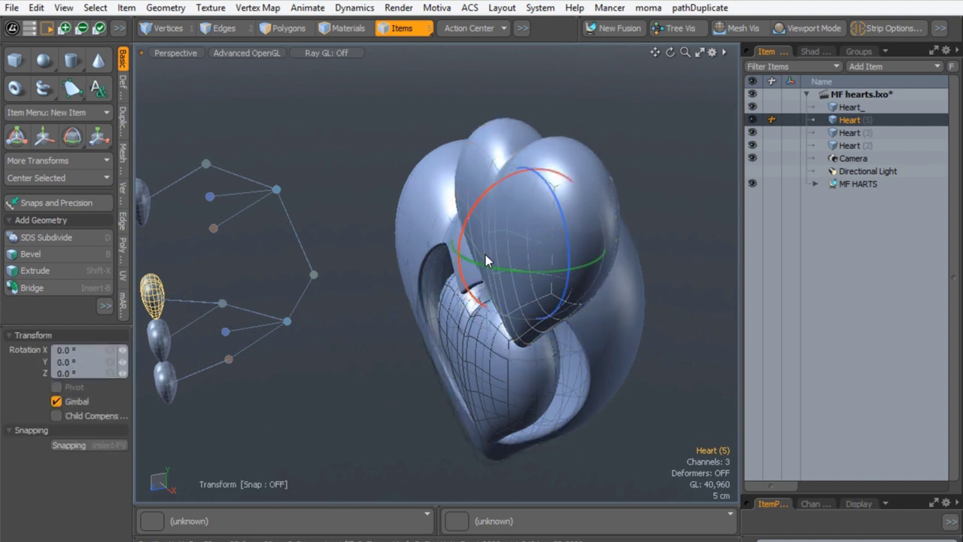
{"action": "left_click_drag", "start_coordinate": [587, 259], "coordinate": [691, 183]}
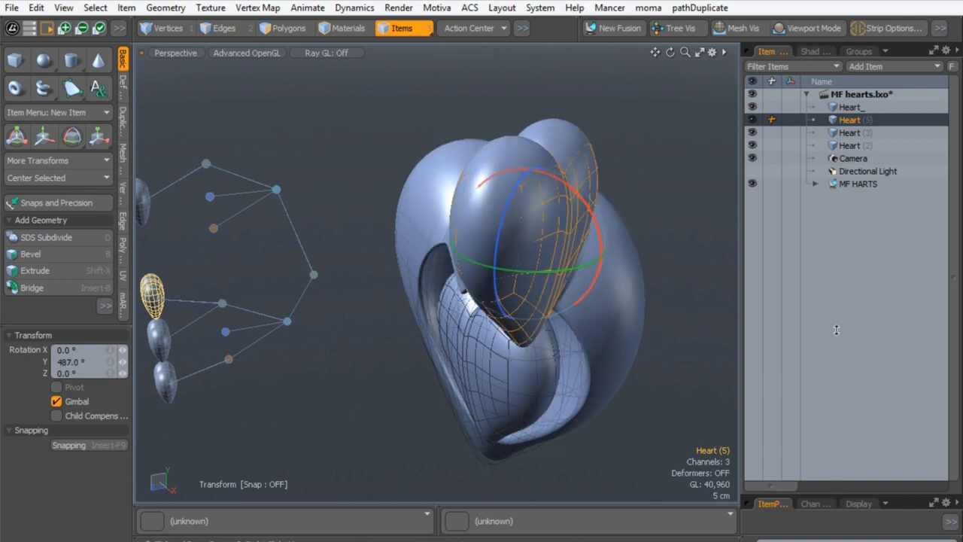
{"action": "left_click_drag", "start_coordinate": [836, 330], "coordinate": [837, 326]}
{"action": "key", "text": "Return"}
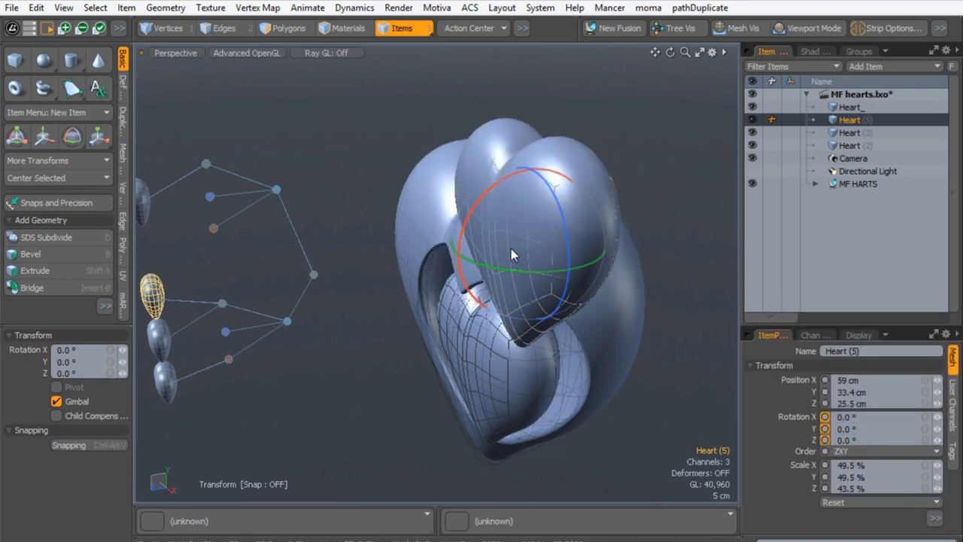
{"action": "left_click_drag", "start_coordinate": [475, 265], "coordinate": [505, 265]}
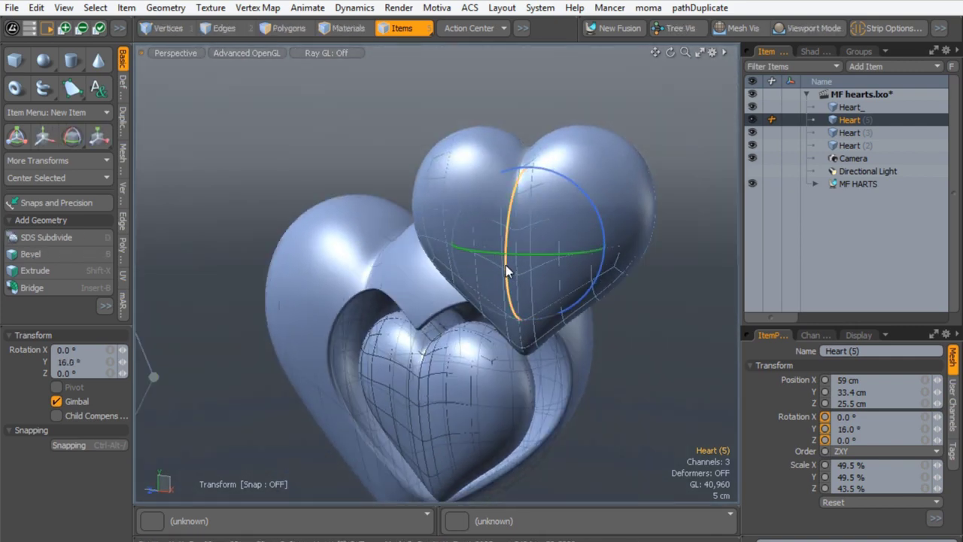
Step: Shrink Heart (5) uniformly to a scale of 20.5% in X and Y and 14.5% in Z
{"action": "key", "text": "r"}
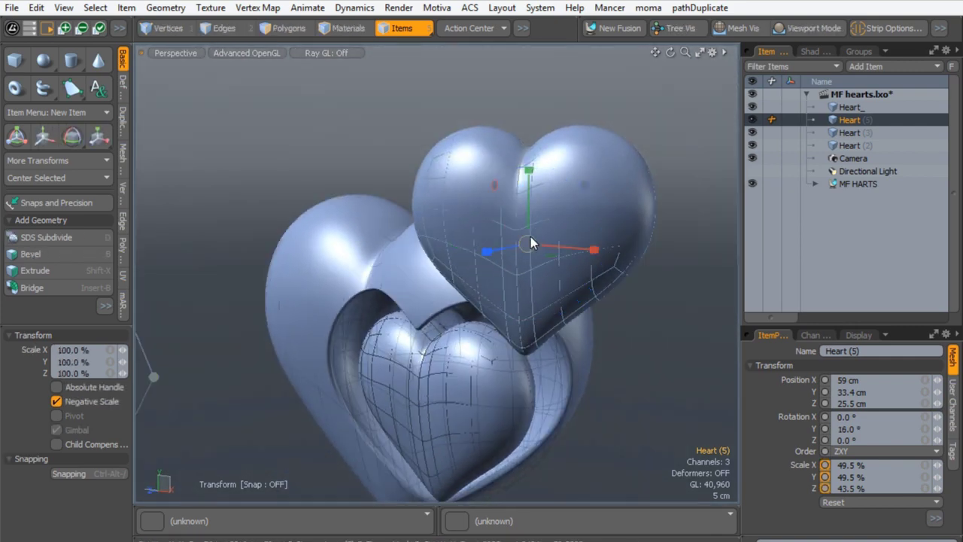
{"action": "left_click_drag", "start_coordinate": [526, 244], "coordinate": [483, 243]}
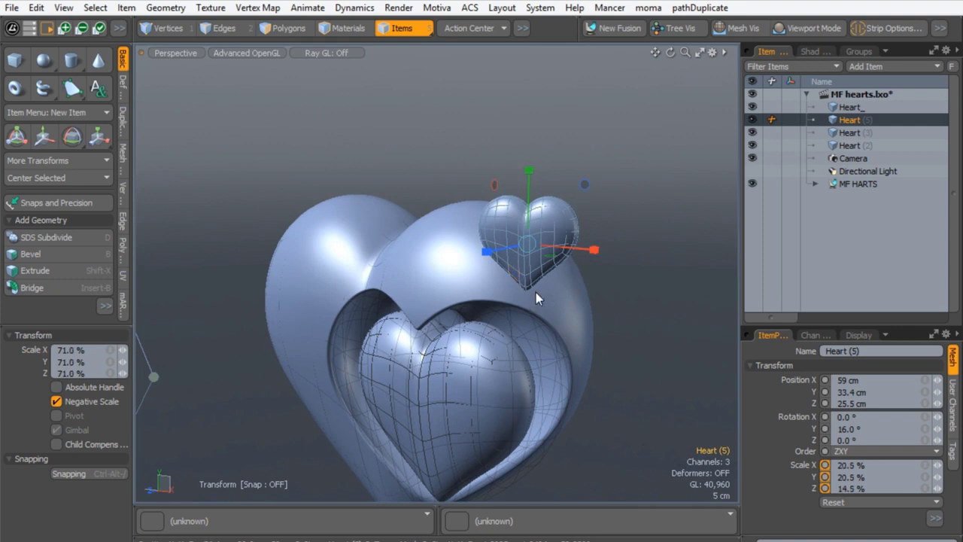
{"action": "left_click_drag", "start_coordinate": [536, 292], "coordinate": [417, 320], "text": "alt"}
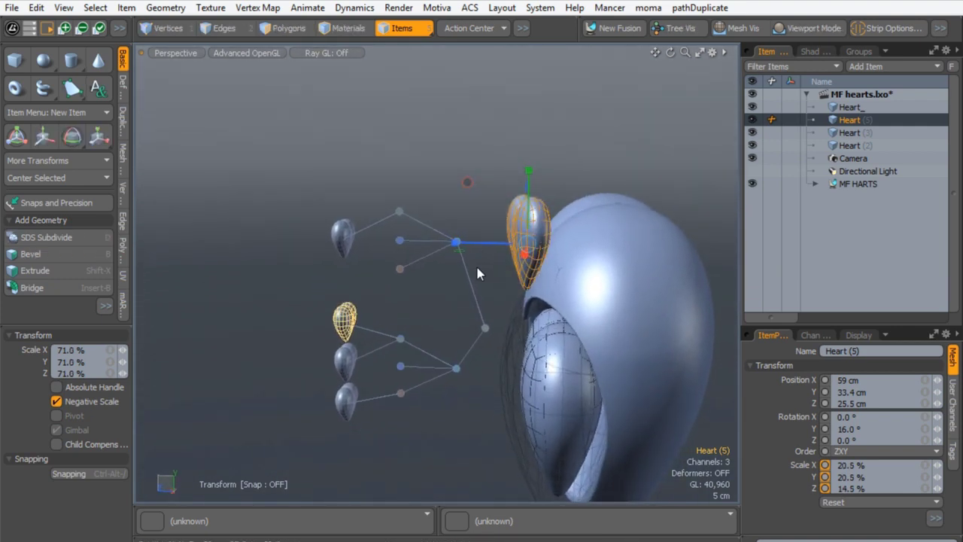
Step: Move Heart (5) onto the large heart's upper lobe, at 43.2 cm X, 28.8 cm Y and 16 cm Z
{"action": "key", "text": "w"}
{"action": "left_click_drag", "start_coordinate": [459, 245], "coordinate": [559, 246]}
{"action": "left_click_drag", "start_coordinate": [451, 259], "coordinate": [458, 193], "text": "alt"}
{"action": "scroll", "coordinate": [570, 256], "scroll_direction": "up", "scroll_amount": 2}
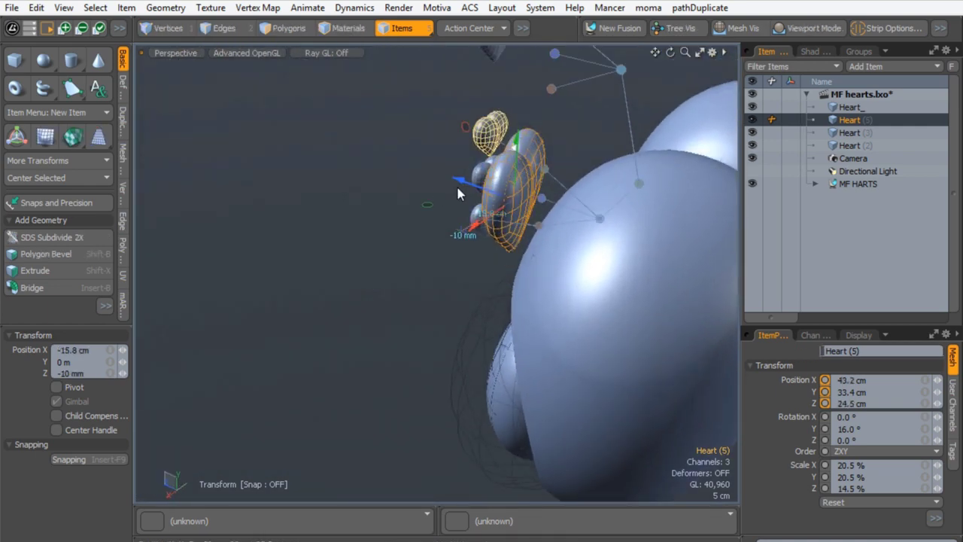
{"action": "left_click_drag", "start_coordinate": [493, 151], "coordinate": [500, 161]}
{"action": "left_click_drag", "start_coordinate": [564, 252], "coordinate": [710, 252], "text": "alt"}
Step: Rotate Heart (5) to -35.75° X, 31° Y and 8° Z so it follows the large heart's surface
{"action": "key", "text": "e"}
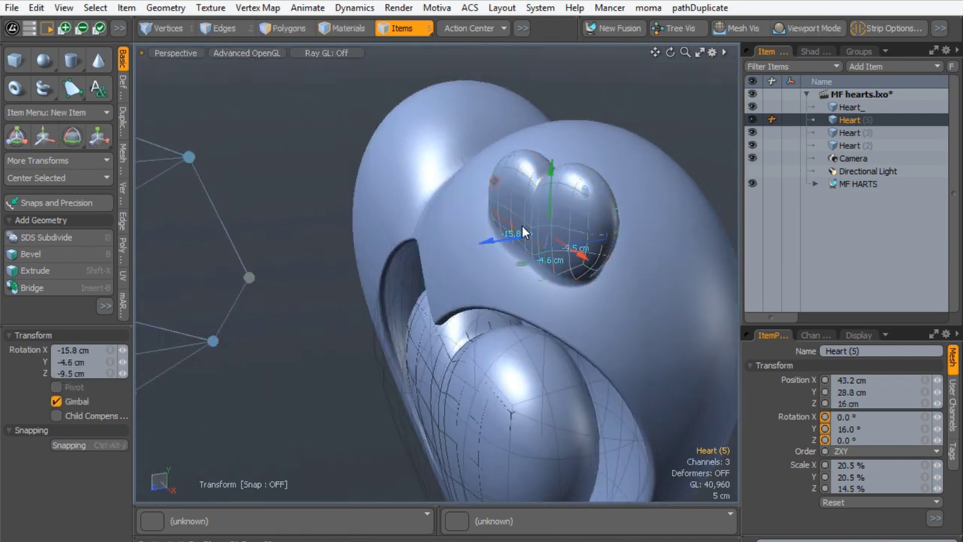
{"action": "left_click_drag", "start_coordinate": [496, 216], "coordinate": [510, 185]}
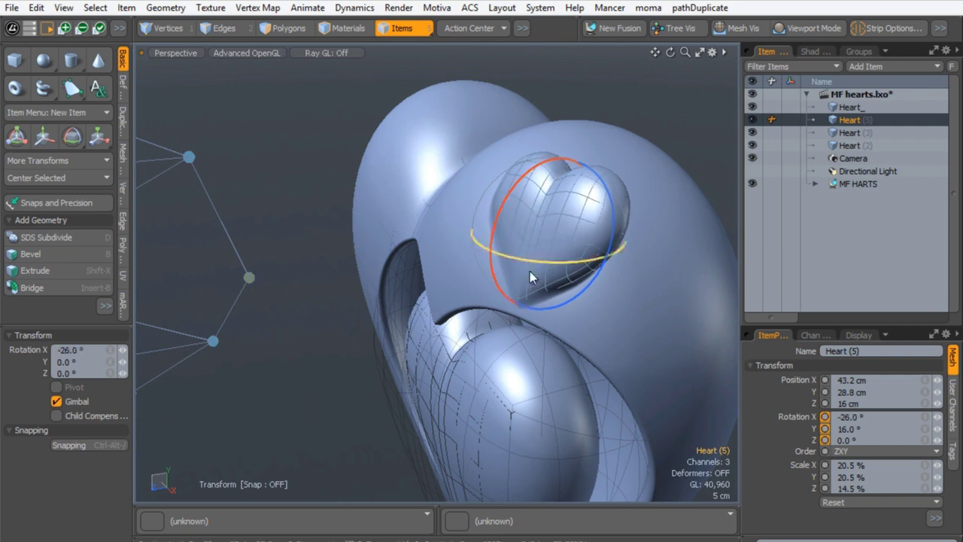
{"action": "left_click_drag", "start_coordinate": [546, 308], "coordinate": [544, 263]}
{"action": "left_click_drag", "start_coordinate": [484, 205], "coordinate": [551, 228], "text": "alt"}
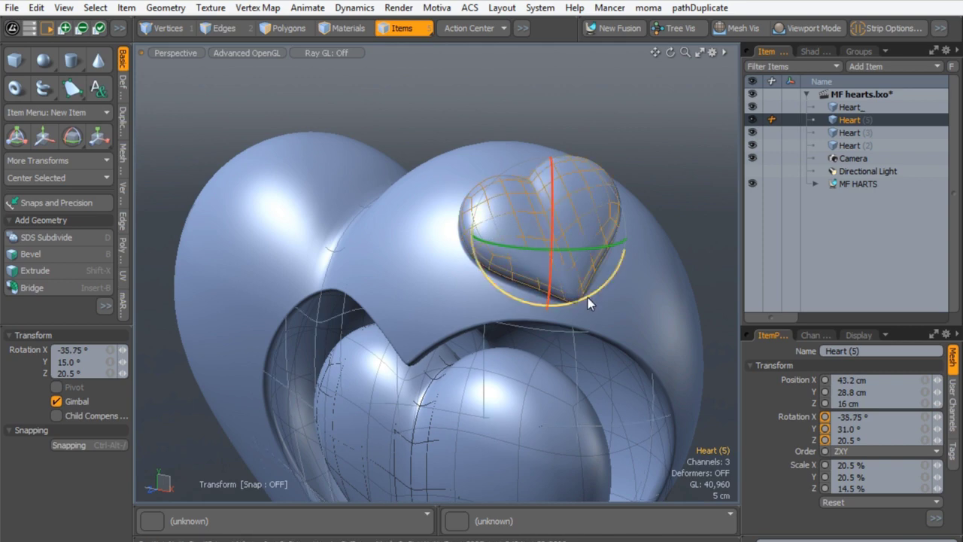
{"action": "left_click_drag", "start_coordinate": [587, 297], "coordinate": [564, 304]}
{"action": "left_click_drag", "start_coordinate": [487, 255], "coordinate": [555, 229], "text": "alt"}
Step: Using the Local action center, move Heart (5) outward about 1.4 cm along its own Z axis
{"action": "key", "text": "w"}
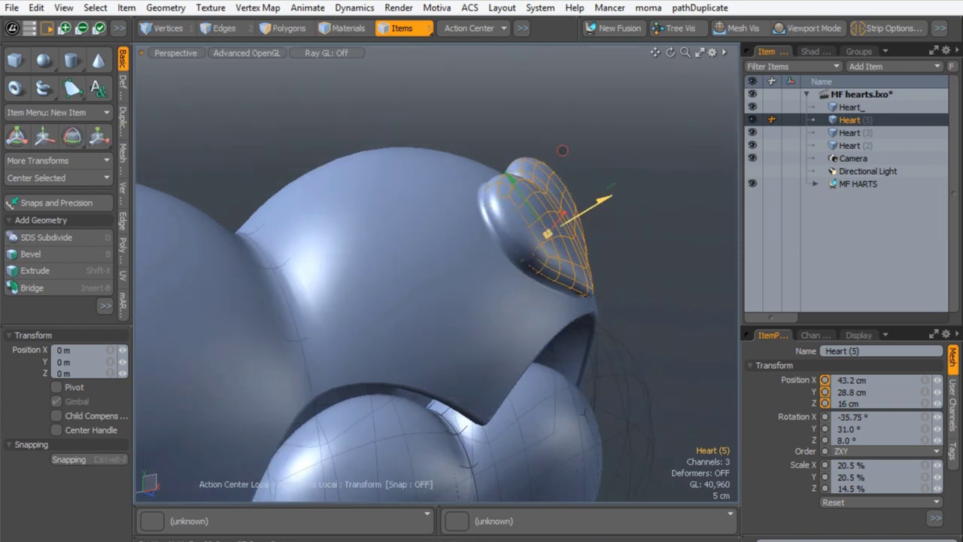
{"action": "left_click_drag", "start_coordinate": [611, 195], "coordinate": [621, 189]}
{"action": "left_click_drag", "start_coordinate": [575, 218], "coordinate": [456, 249], "text": "alt"}
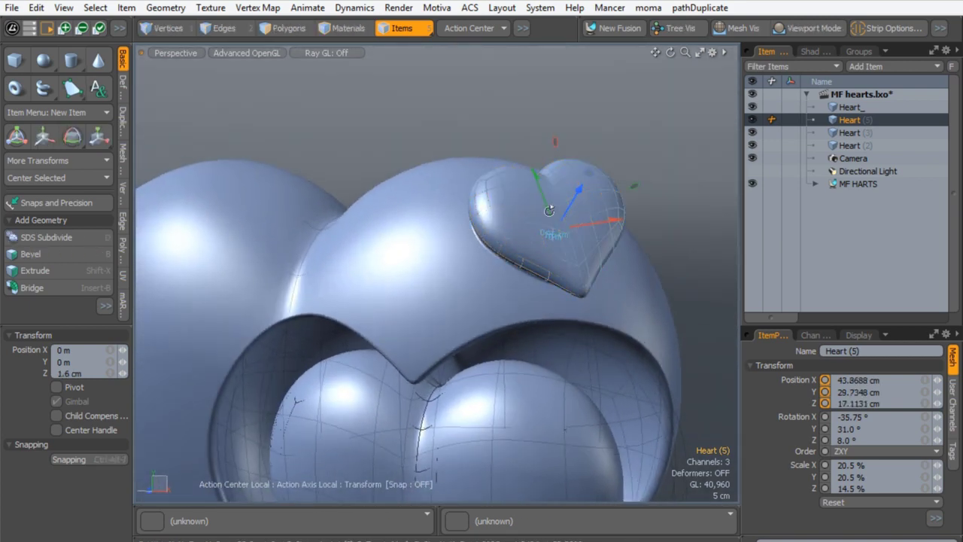
{"action": "left_click_drag", "start_coordinate": [552, 210], "coordinate": [449, 225], "text": "alt"}
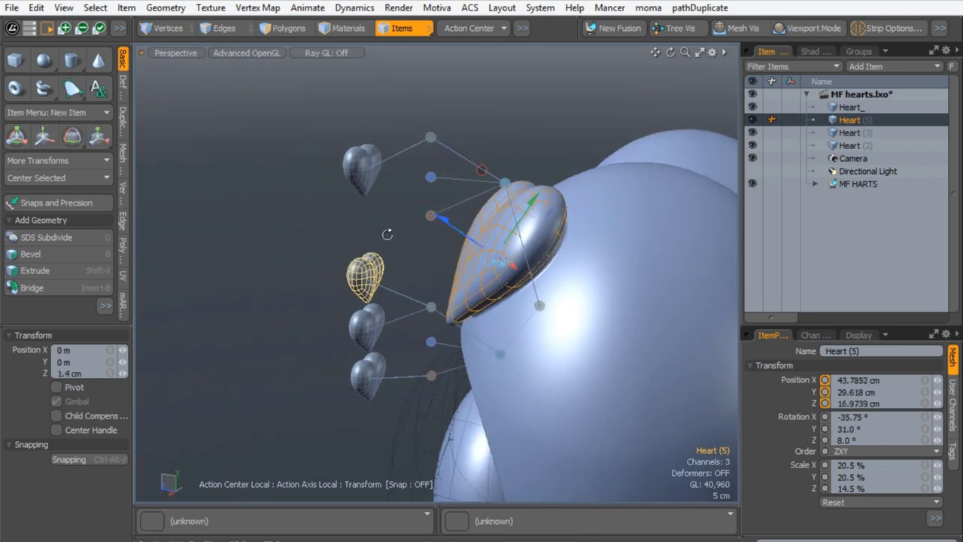
{"action": "left_click_drag", "start_coordinate": [388, 233], "coordinate": [530, 247], "text": "alt"}
Step: Scale Heart (5) up to 26% in X and Y and 20% in Z, and leave the Scale tool
{"action": "key", "text": "r"}
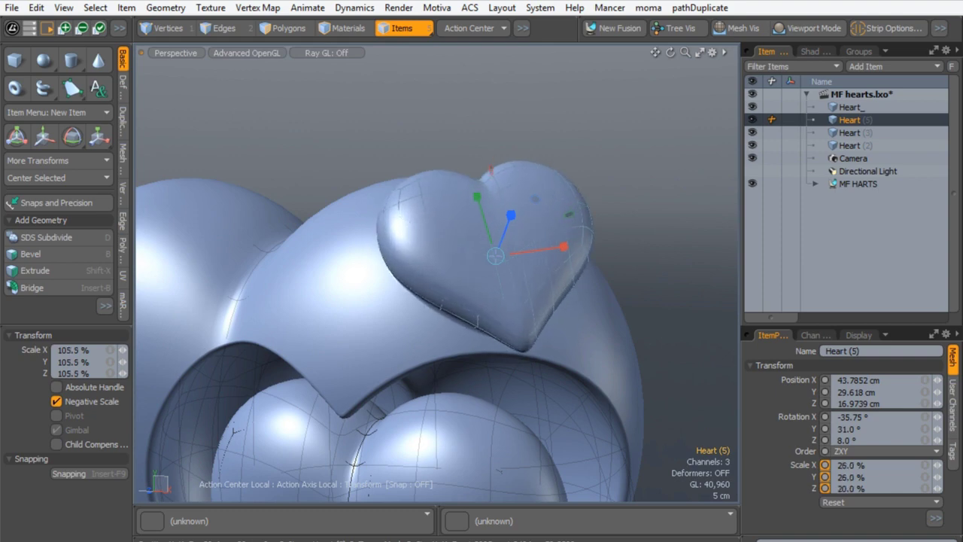
{"action": "left_click_drag", "start_coordinate": [535, 204], "coordinate": [529, 281], "text": "alt"}
{"action": "key", "text": "space"}
Step: Drop Heart (5) within the fusion tree and create a non-fusion duplicate of it
{"action": "left_click_drag", "start_coordinate": [595, 228], "coordinate": [631, 129], "text": "alt"}
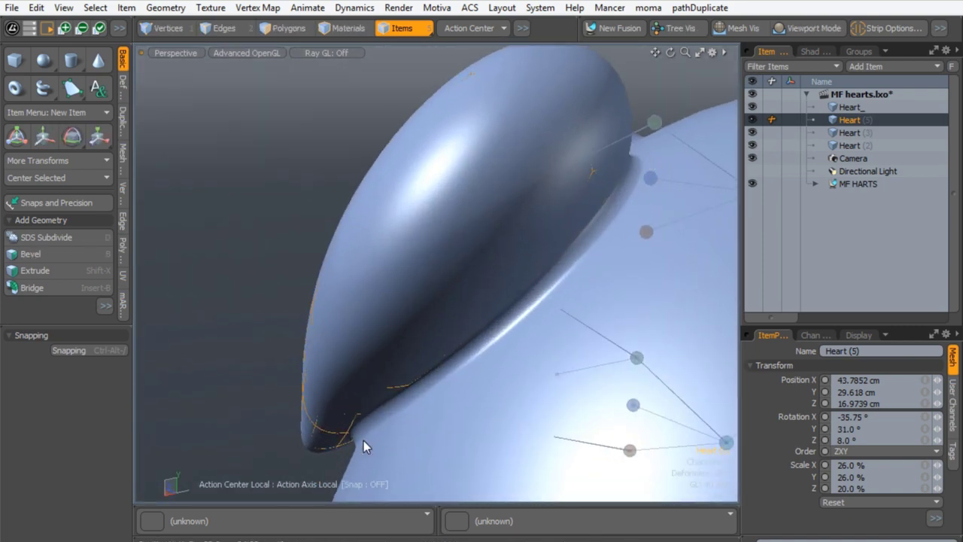
{"action": "left_click_drag", "start_coordinate": [555, 273], "coordinate": [490, 217], "text": "alt"}
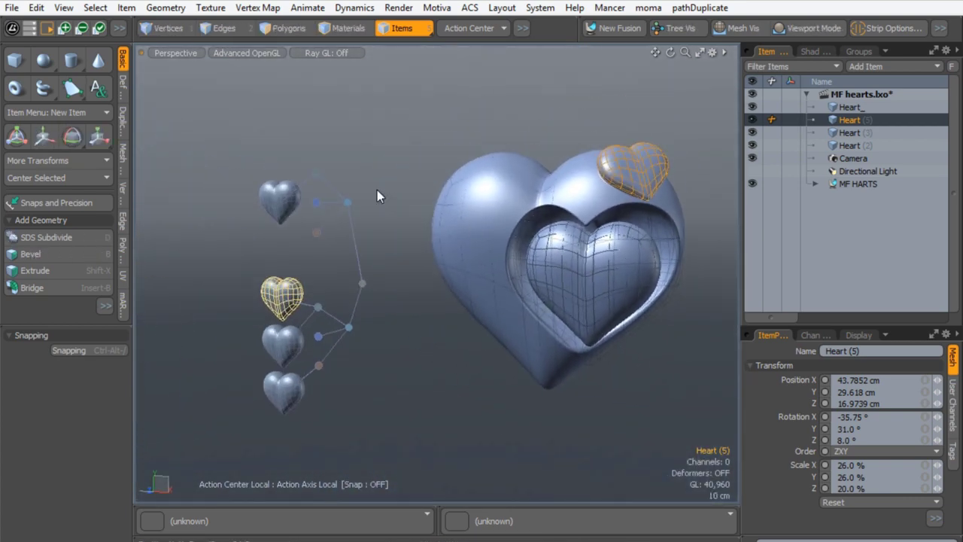
{"action": "left_click", "coordinate": [284, 304]}
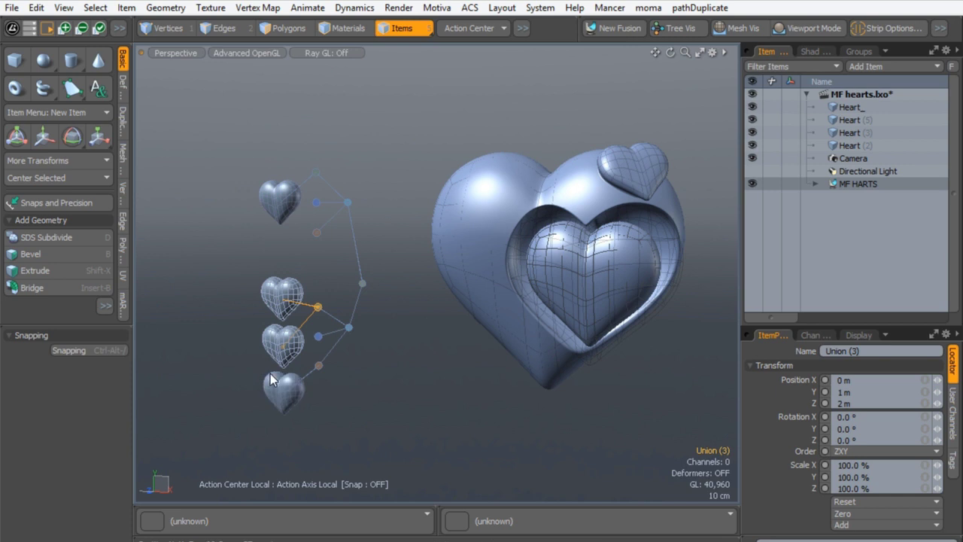
{"action": "left_click", "coordinate": [279, 295]}
{"action": "right_click_drag", "start_coordinate": [275, 392], "coordinate": [282, 323]}
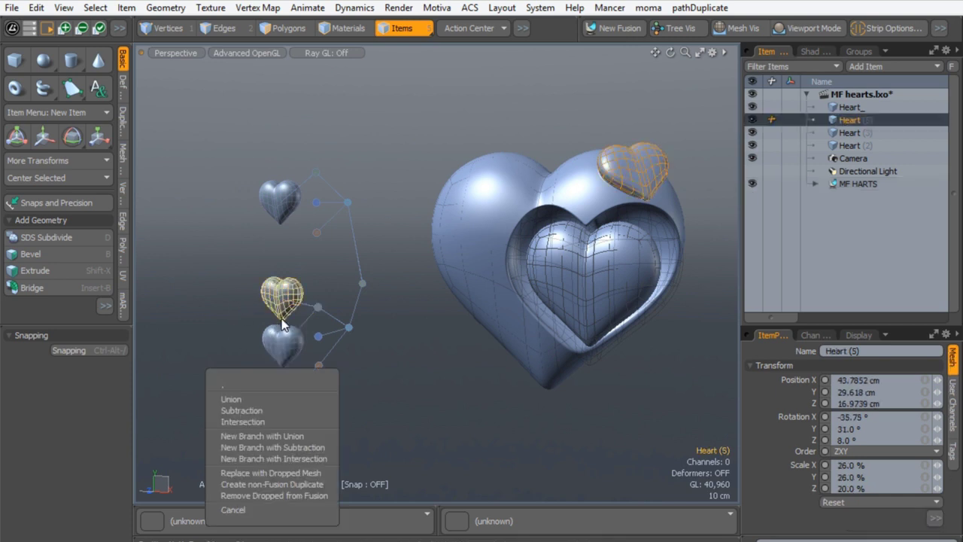
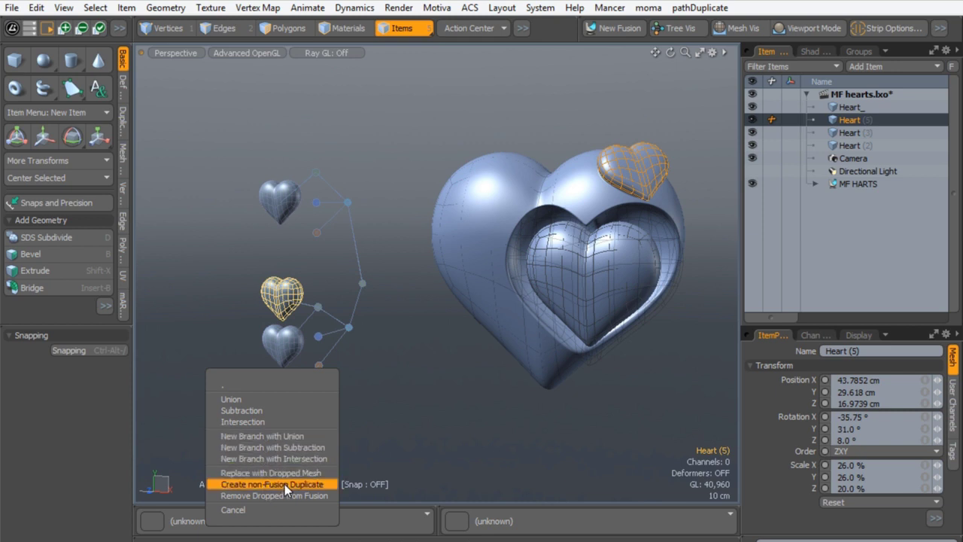
{"action": "left_click", "coordinate": [325, 484]}
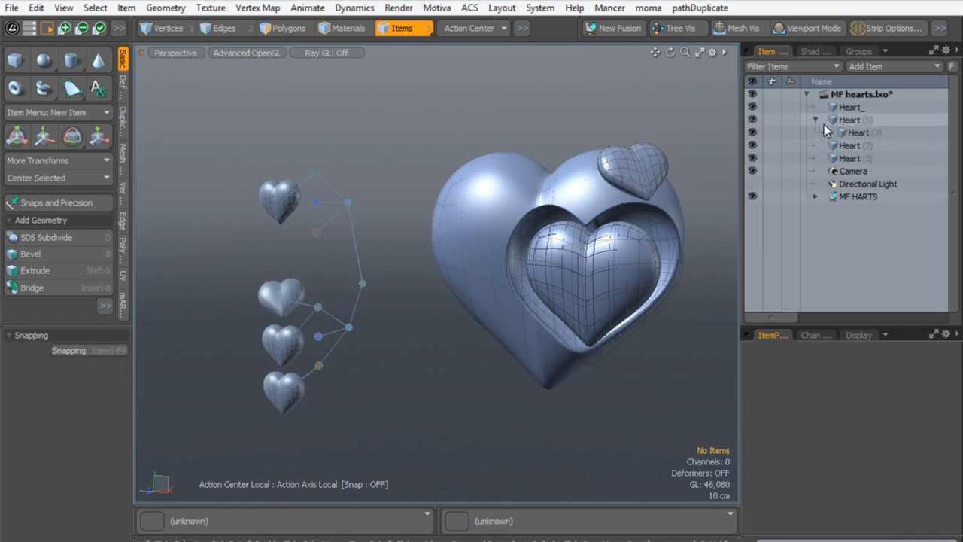
Step: Unparent the duplicate Heart (7) from Heart (5) and reset its position to 0 on all three axes
{"action": "left_click", "coordinate": [856, 132]}
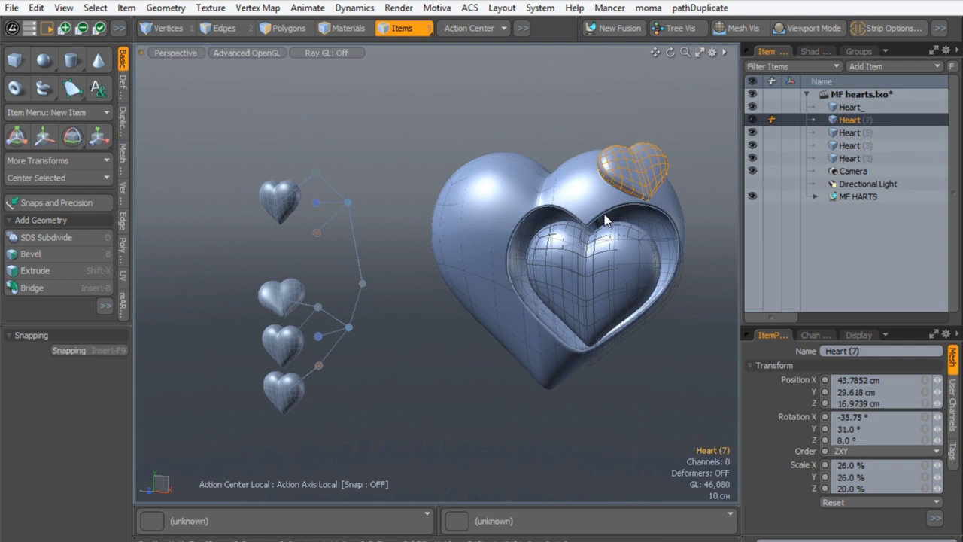
{"action": "key", "text": "w"}
{"action": "left_click_drag", "start_coordinate": [696, 156], "coordinate": [426, 239]}
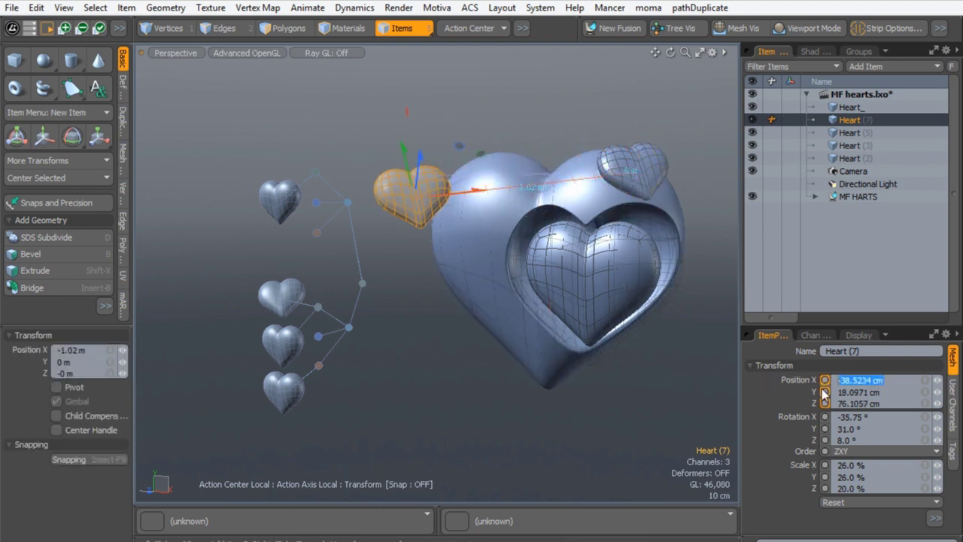
{"action": "type", "text": "0"}
{"action": "key", "text": "Tab"}
{"action": "type", "text": "0"}
{"action": "key", "text": "Tab"}
{"action": "type", "text": "0"}
{"action": "key", "text": "Return"}
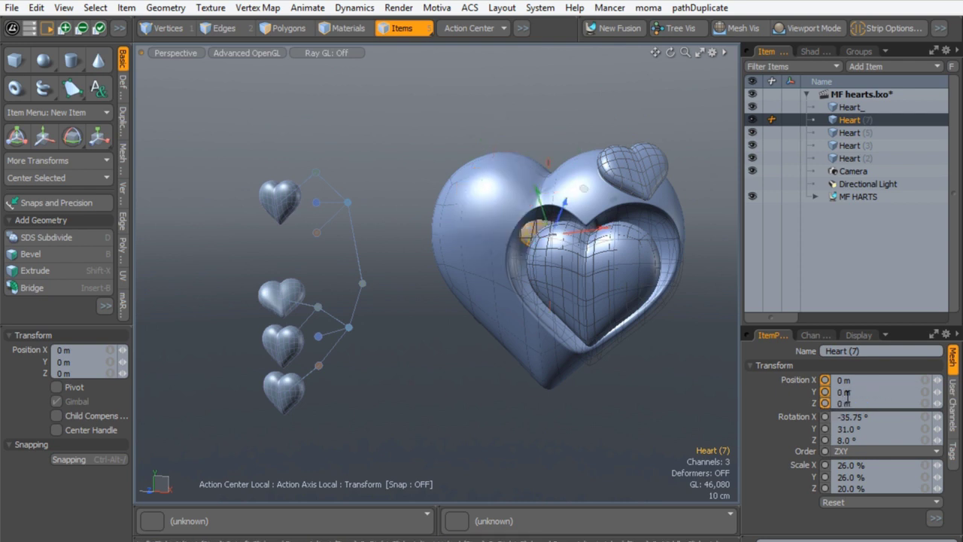
Step: Reset Heart (7)'s rotation to 0° on the X, Y and Z axes
{"action": "type", "text": "0"}
{"action": "key", "text": "Tab"}
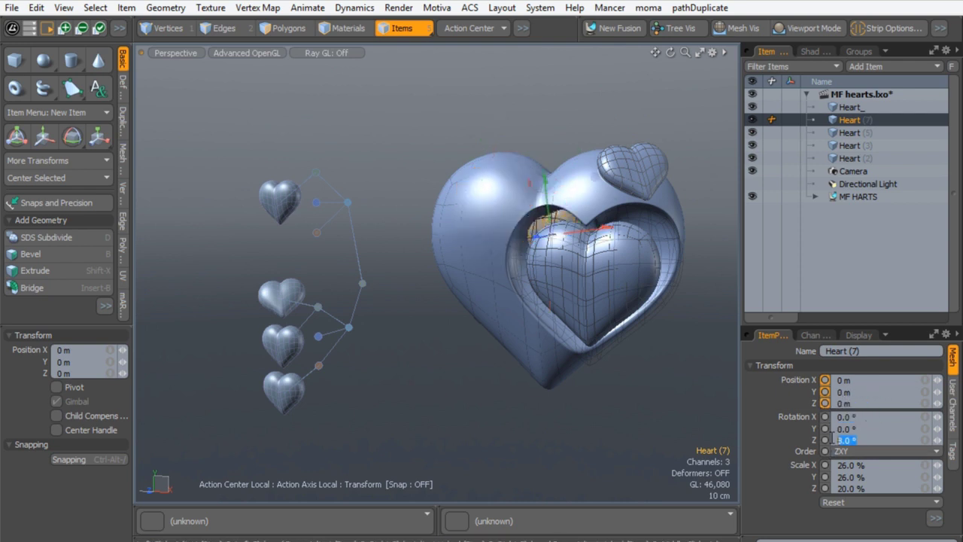
{"action": "type", "text": "0"}
{"action": "key", "text": "Return"}
Step: Move Heart (7) to the large heart's lower side at about -29.4 cm X, -59.1 cm Y and 17 cm Z
{"action": "left_click_drag", "start_coordinate": [550, 246], "coordinate": [395, 397]}
{"action": "scroll", "coordinate": [519, 308], "scroll_direction": "up", "scroll_amount": 4}
{"action": "left_click_drag", "start_coordinate": [350, 419], "coordinate": [381, 405]}
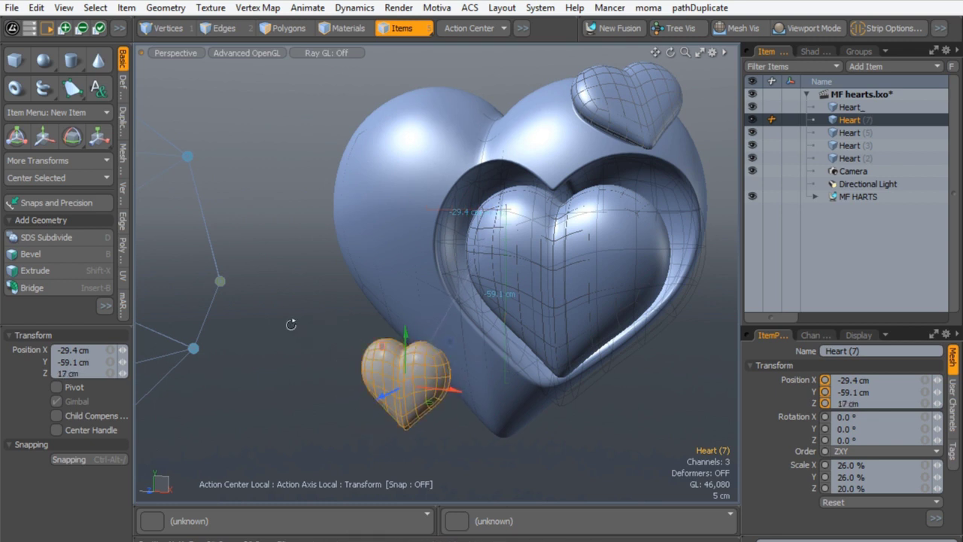
Step: Fuse Heart (7) into the large heart by dropping it on the large heart's node in the fusion tree
{"action": "left_click_drag", "start_coordinate": [290, 204], "coordinate": [511, 258], "text": "alt"}
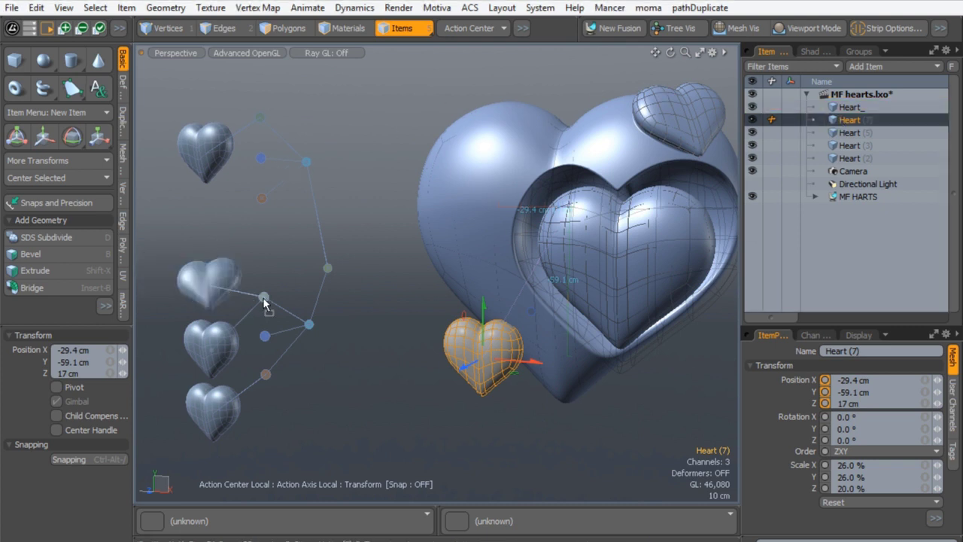
{"action": "left_click", "coordinate": [484, 318]}
{"action": "scroll", "coordinate": [514, 325], "scroll_direction": "up", "scroll_amount": 3}
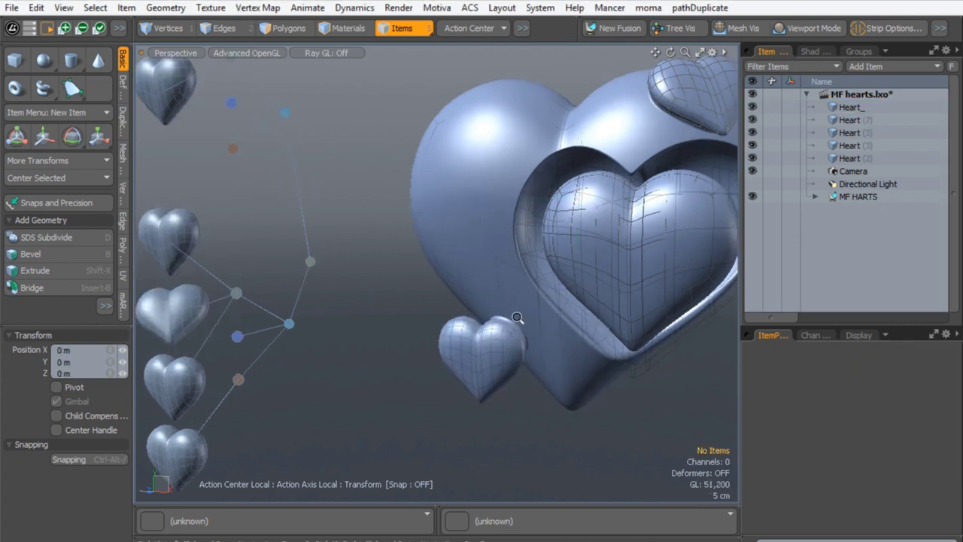
Step: Move the fused Heart (7) further into the large heart, to -22.4 cm X and 15 cm Z
{"action": "left_click", "coordinate": [496, 327]}
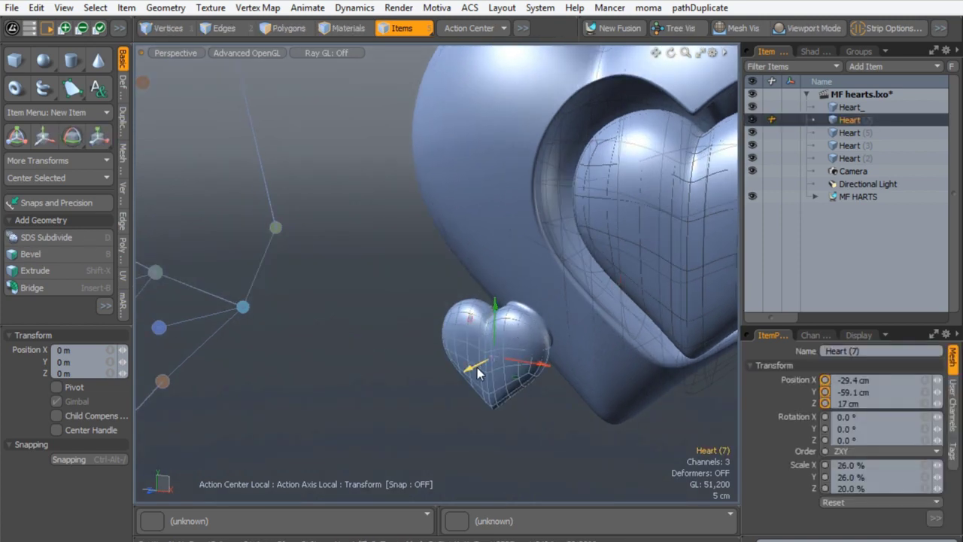
{"action": "left_click_drag", "start_coordinate": [479, 373], "coordinate": [500, 343]}
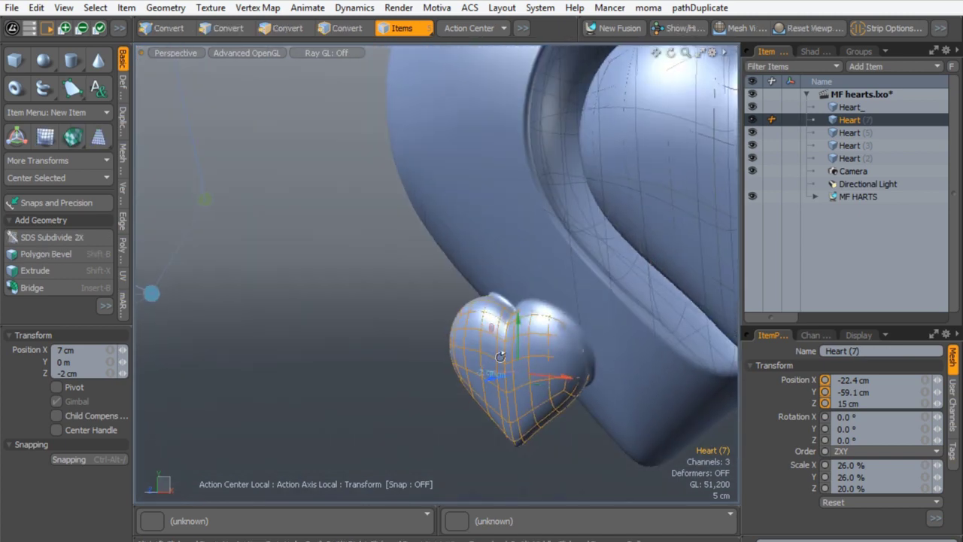
{"action": "key", "text": "q"}
Step: Rotate Heart (7) to 17° about X so it follows the large heart's surface, and leave the Rotate tool
{"action": "key", "text": "w"}
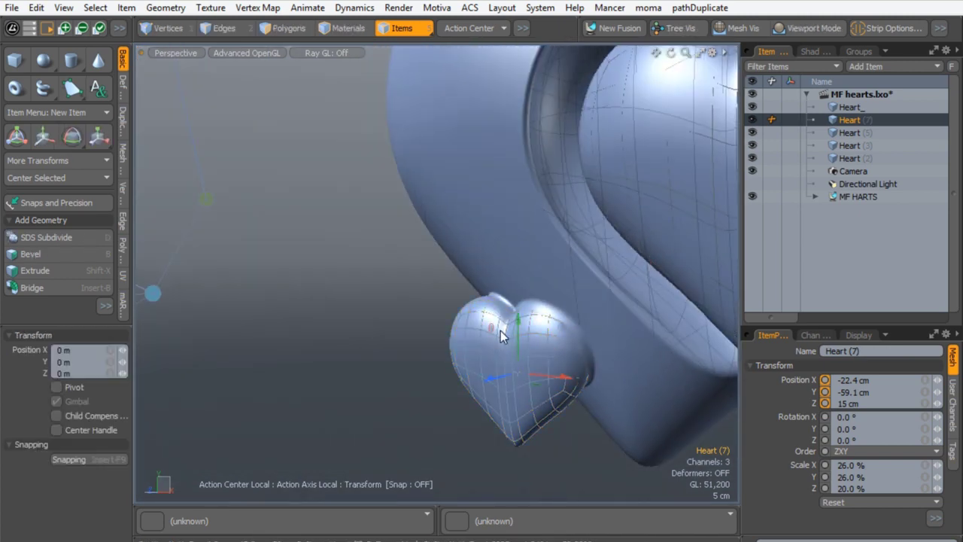
{"action": "key", "text": "e"}
{"action": "mouse_move", "coordinate": [491, 340]}
{"action": "left_mouse_down"}
{"action": "mouse_move", "coordinate": [495, 333]}
{"action": "mouse_move", "coordinate": [498, 355]}
{"action": "left_mouse_up"}
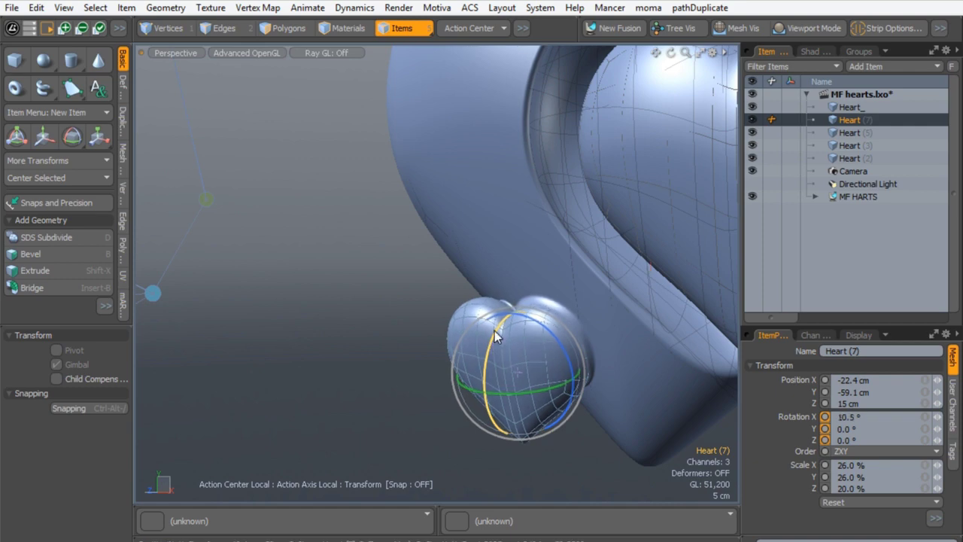
{"action": "left_click_drag", "start_coordinate": [526, 320], "coordinate": [425, 260], "text": "alt"}
{"action": "scroll", "coordinate": [569, 305], "scroll_direction": "up", "scroll_amount": 2}
{"action": "scroll", "coordinate": [460, 229], "scroll_direction": "up", "scroll_amount": 2}
{"action": "left_click_drag", "start_coordinate": [460, 229], "coordinate": [414, 158], "text": "alt+shift"}
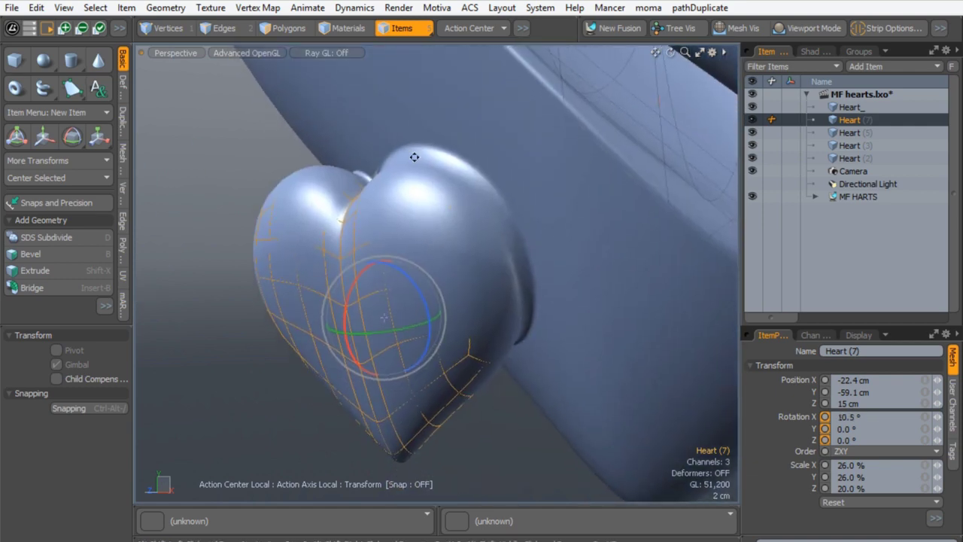
{"action": "mouse_move", "coordinate": [357, 291]}
{"action": "left_mouse_down"}
{"action": "mouse_move", "coordinate": [352, 267]}
{"action": "mouse_move", "coordinate": [354, 282]}
{"action": "left_mouse_up"}
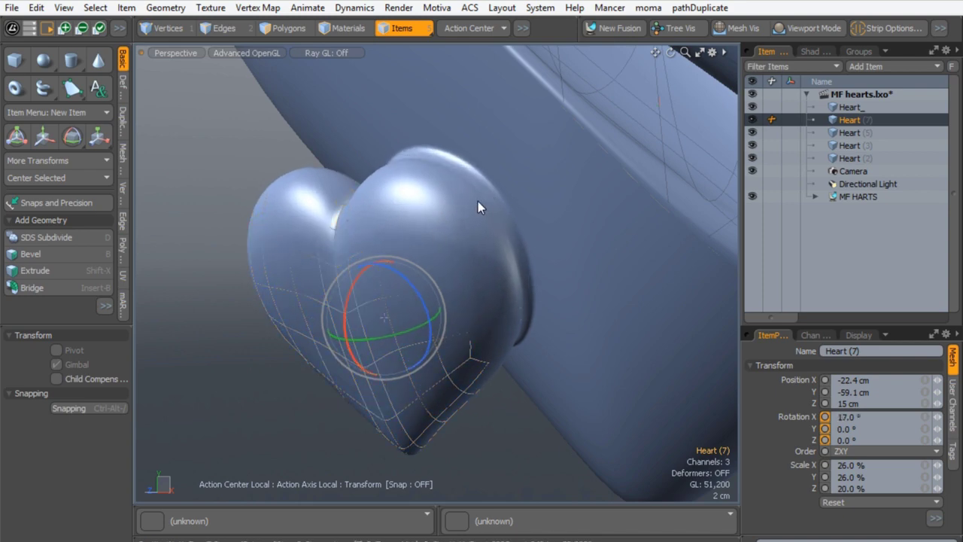
{"action": "key", "text": "q"}
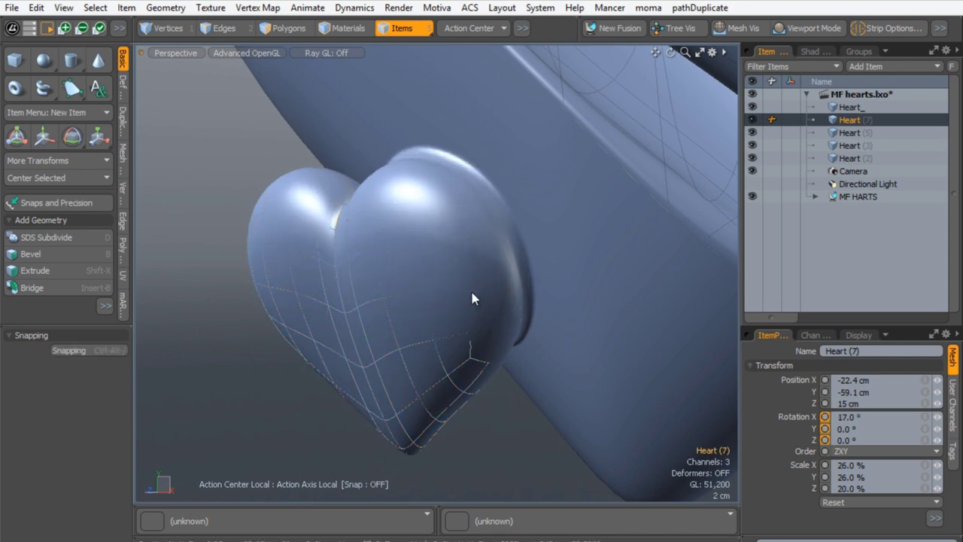
Step: Drop the nested Heart (3) within the fusion tree and create a non-fusion duplicate of it
{"action": "left_click", "coordinate": [410, 323]}
{"action": "left_click_drag", "start_coordinate": [410, 323], "coordinate": [481, 228], "text": "alt"}
{"action": "left_click", "coordinate": [456, 354]}
{"action": "scroll", "coordinate": [451, 301], "scroll_direction": "down", "scroll_amount": 3}
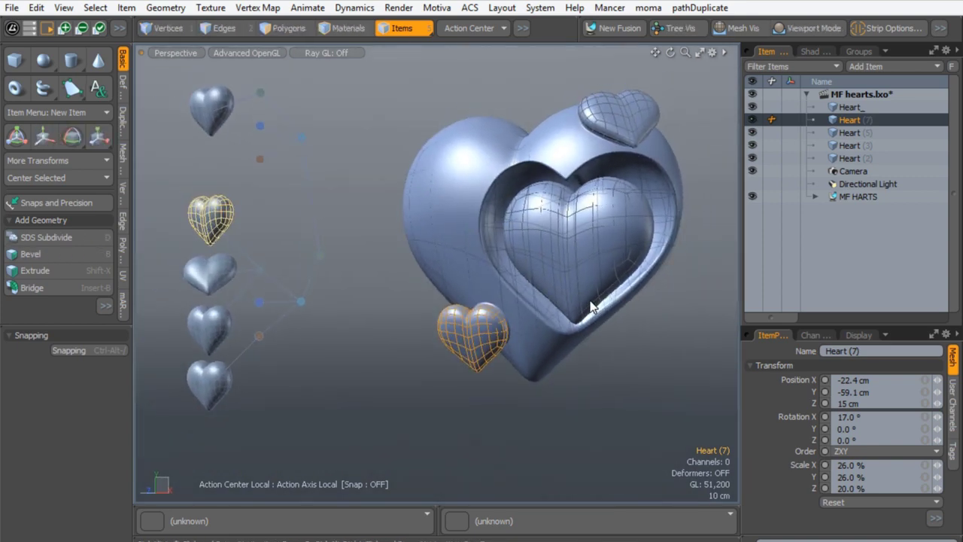
{"action": "left_click", "coordinate": [225, 115]}
{"action": "left_click_drag", "start_coordinate": [225, 115], "coordinate": [264, 208], "text": "alt"}
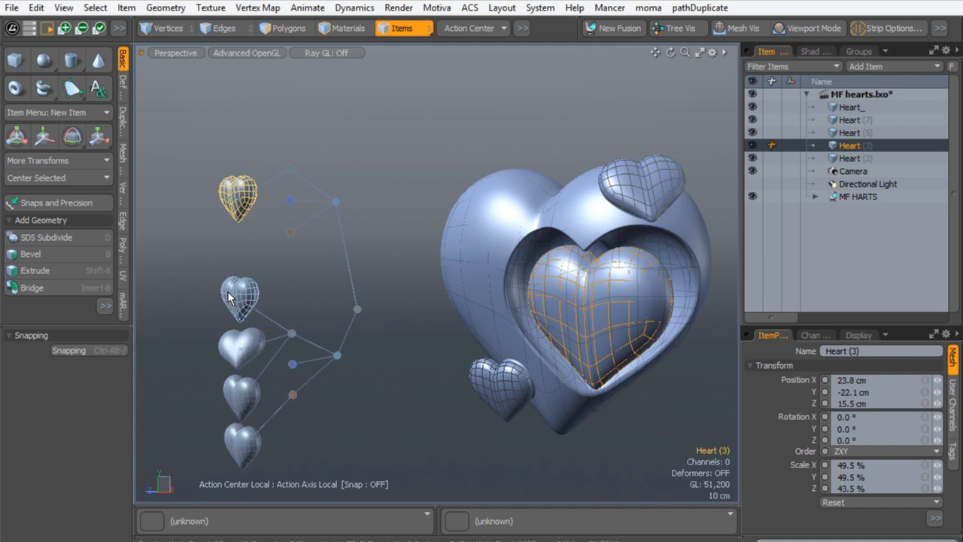
{"action": "right_click_drag", "start_coordinate": [228, 297], "coordinate": [324, 311]}
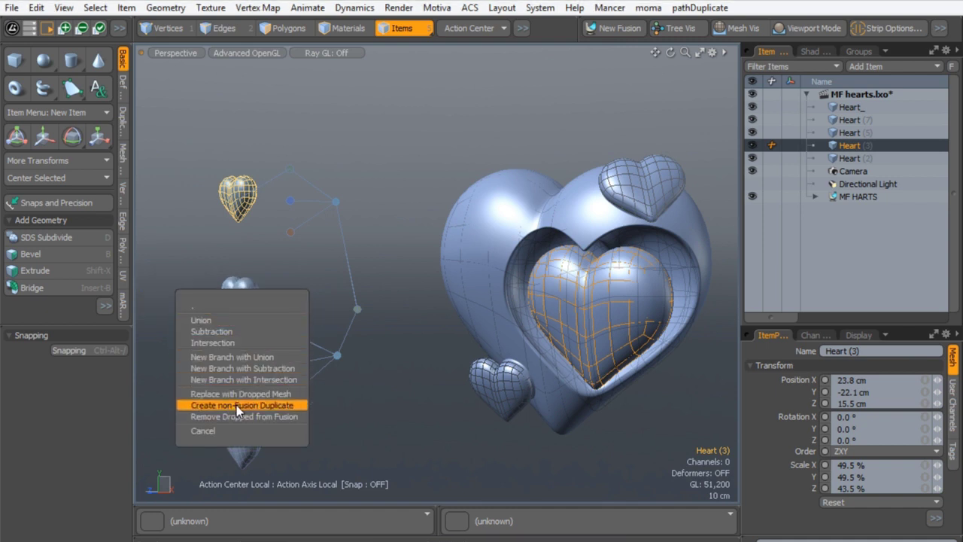
{"action": "left_click", "coordinate": [265, 407]}
{"action": "left_click", "coordinate": [391, 283]}
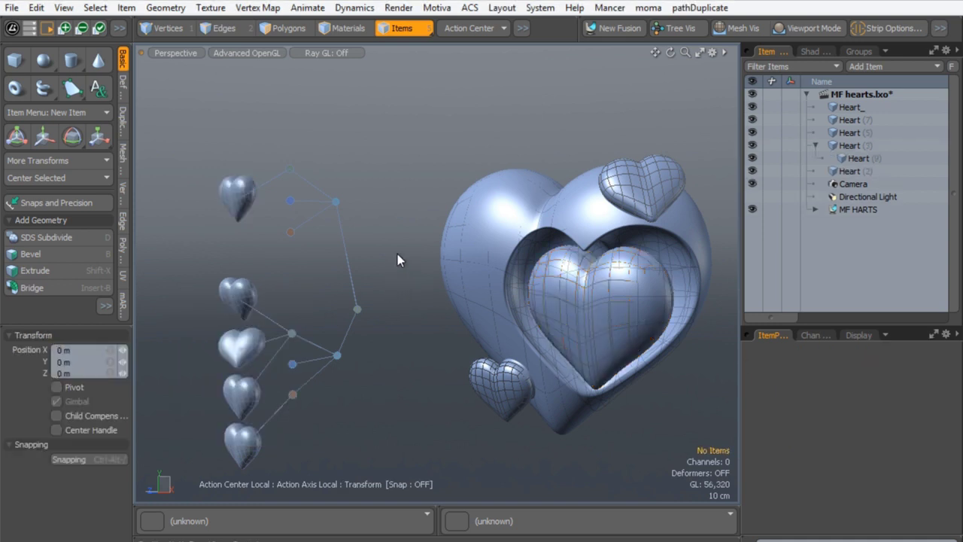
Step: Unparent the new duplicate from Heart (3) and rename it Heart_top
{"action": "left_click_drag", "start_coordinate": [837, 159], "coordinate": [861, 145]}
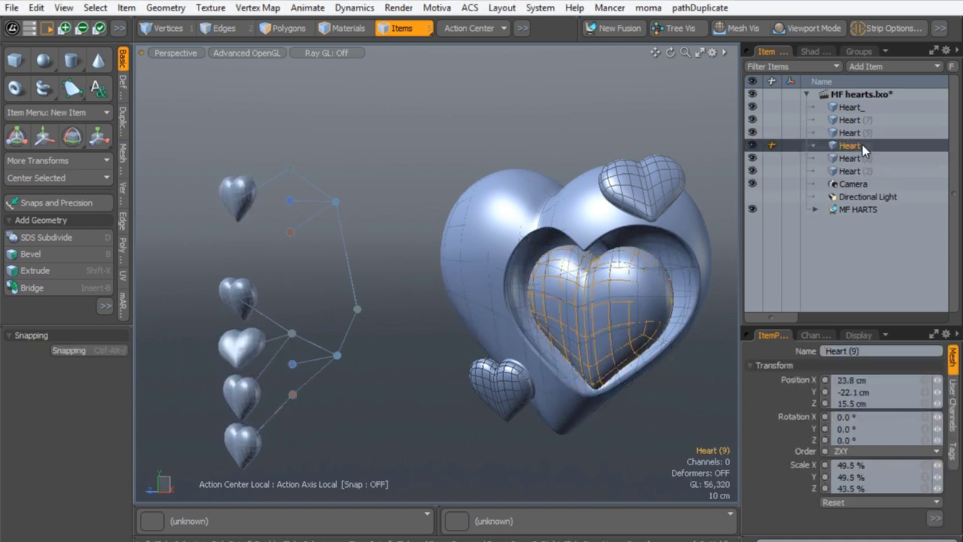
{"action": "double_click", "coordinate": [859, 145]}
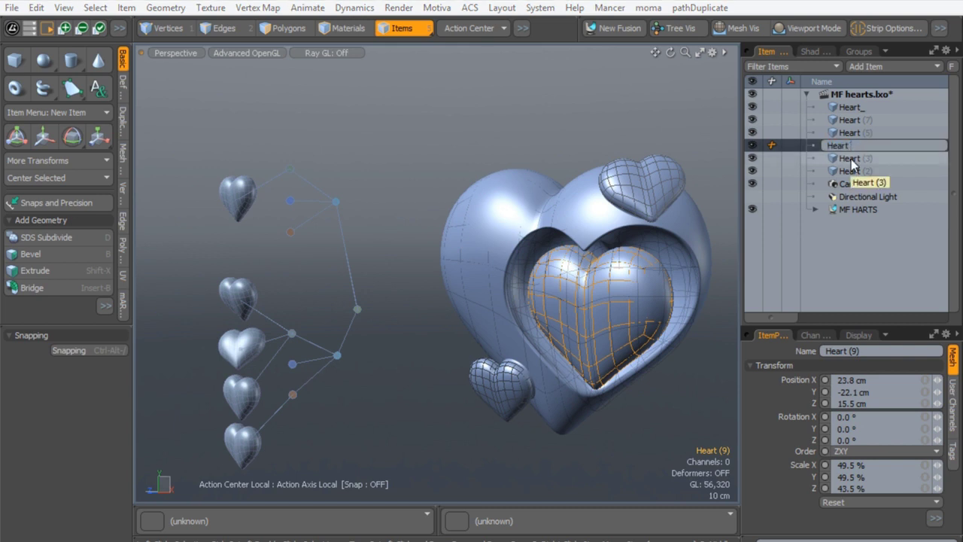
{"action": "type", "text": "Heart_top"}
{"action": "key", "text": "Return"}
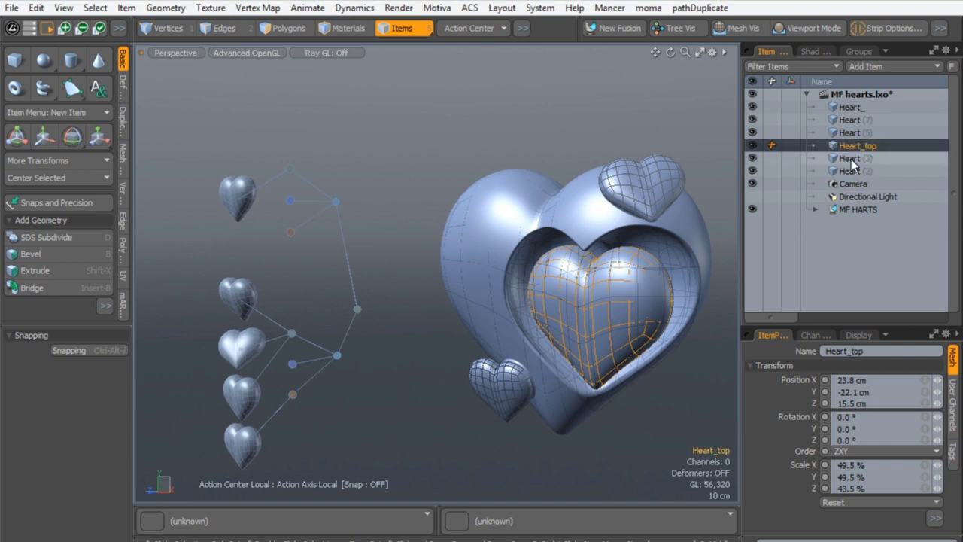
Step: Move Heart_top out of the cavity to about -48 cm X, 28.5 cm Y and 34 cm Z, beside the large heart's upper lobe
{"action": "key", "text": "w"}
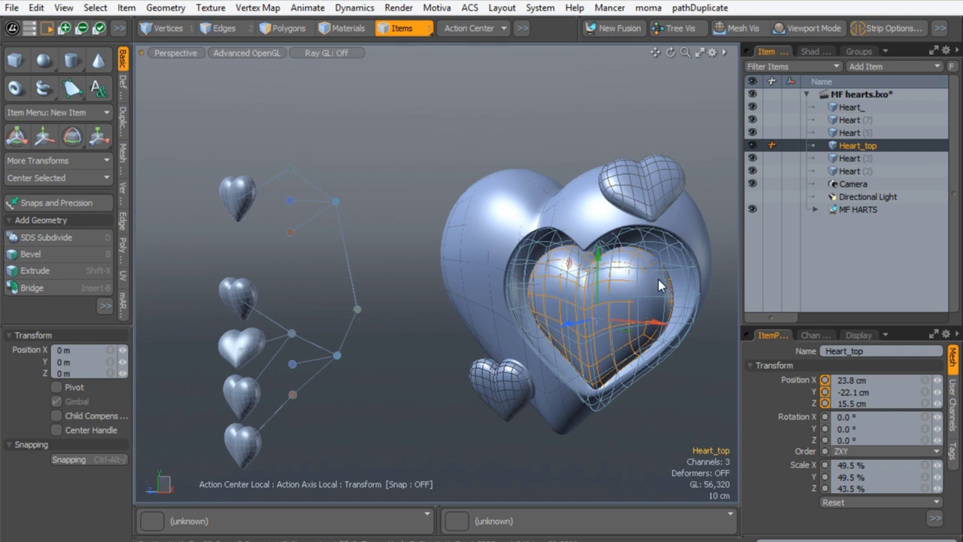
{"action": "left_click_drag", "start_coordinate": [567, 317], "coordinate": [406, 190]}
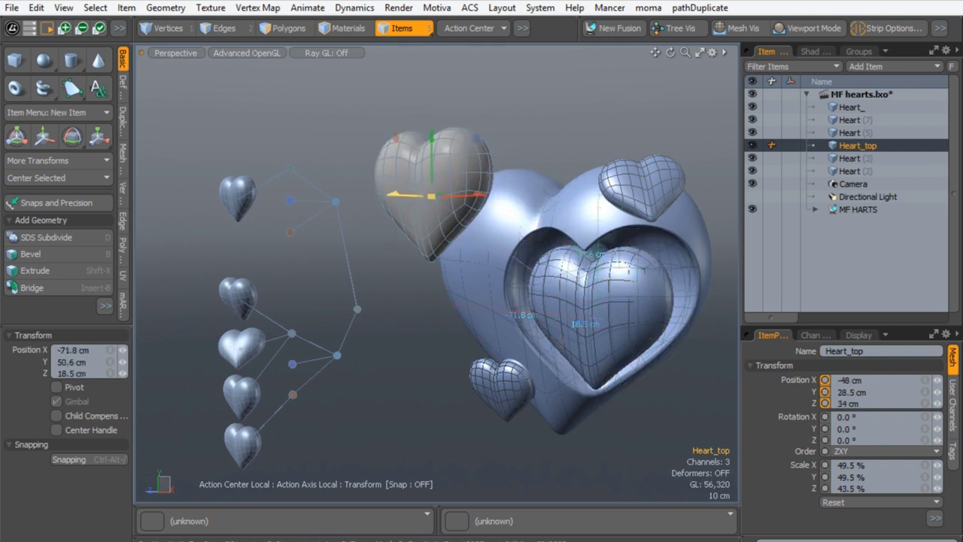
Step: Duplicate the Heart_top mesh item and rename the copy Heart_top cutter
{"action": "key", "text": "q"}
{"action": "left_click", "coordinate": [416, 327]}
{"action": "left_click_drag", "start_coordinate": [415, 326], "coordinate": [443, 179], "text": "alt"}
{"action": "left_click", "coordinate": [443, 179]}
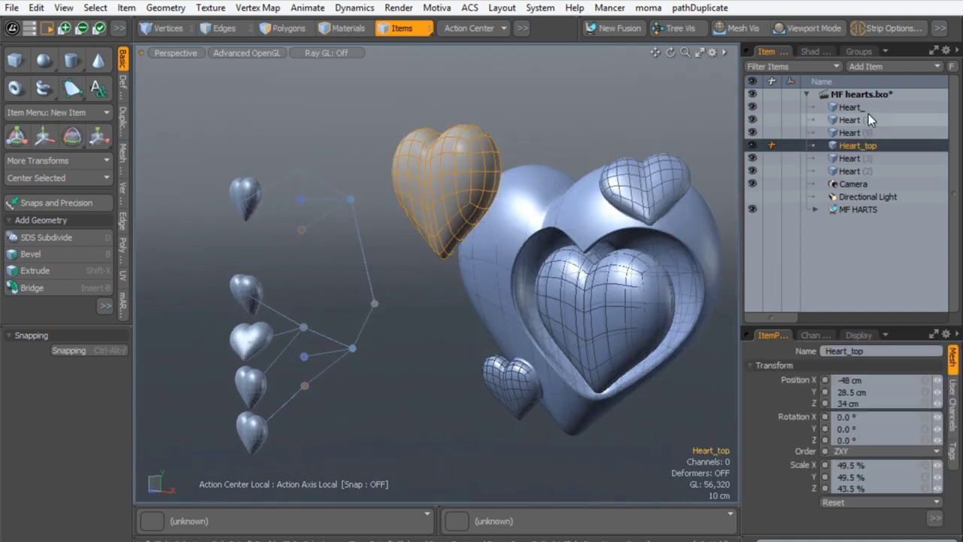
{"action": "right_click", "coordinate": [856, 145]}
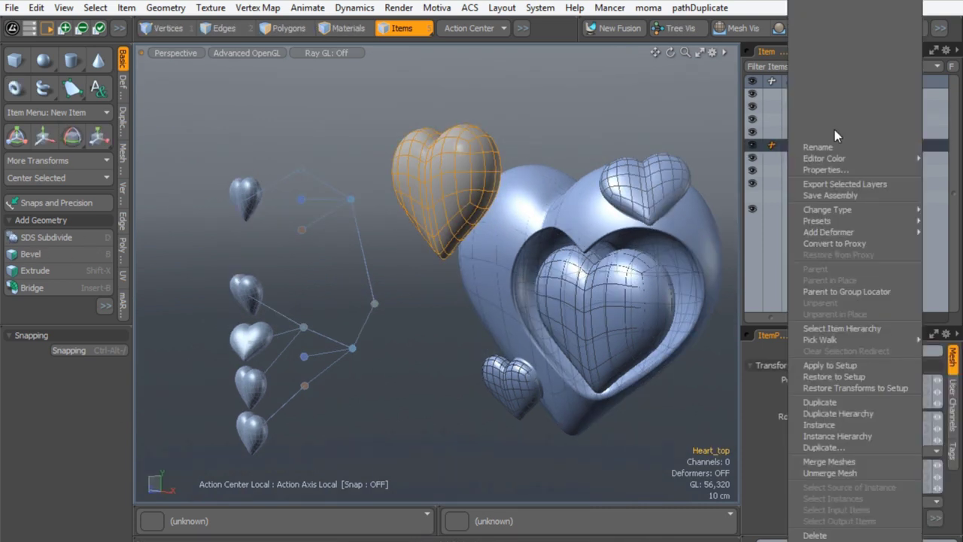
{"action": "left_click", "coordinate": [819, 402]}
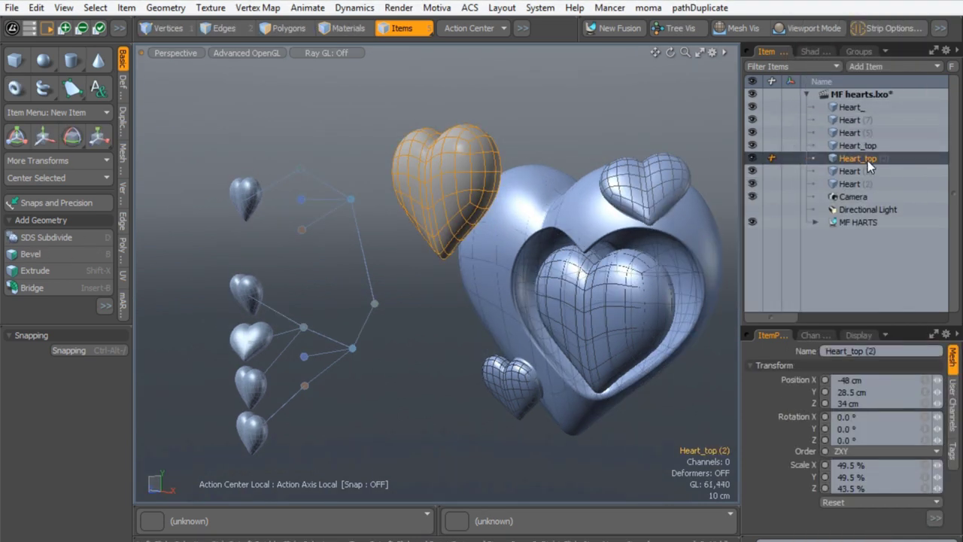
{"action": "double_click", "coordinate": [868, 161]}
{"action": "key", "text": "BackSpace"}
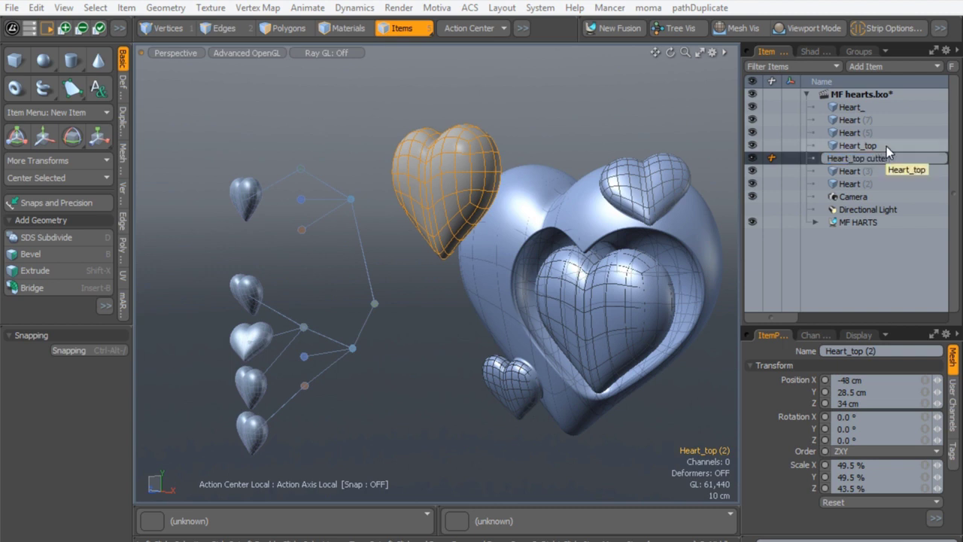
{"action": "type", "text": "op cutter"}
{"action": "key", "text": "Return"}
Step: Move Heart_top cutter forward to Z 56.5 cm and scale it down to 33.5 %, 33.5 % and 27.5 %
{"action": "key", "text": "w"}
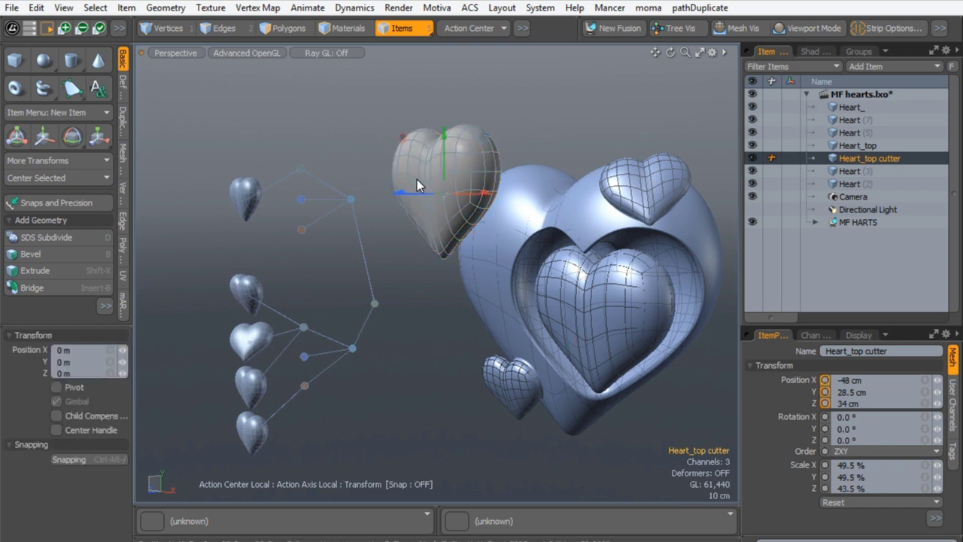
{"action": "mouse_move", "coordinate": [399, 197]}
{"action": "left_mouse_down"}
{"action": "mouse_move", "coordinate": [358, 194]}
{"action": "mouse_move", "coordinate": [392, 185]}
{"action": "mouse_move", "coordinate": [384, 188]}
{"action": "left_mouse_up"}
{"action": "key", "text": "r"}
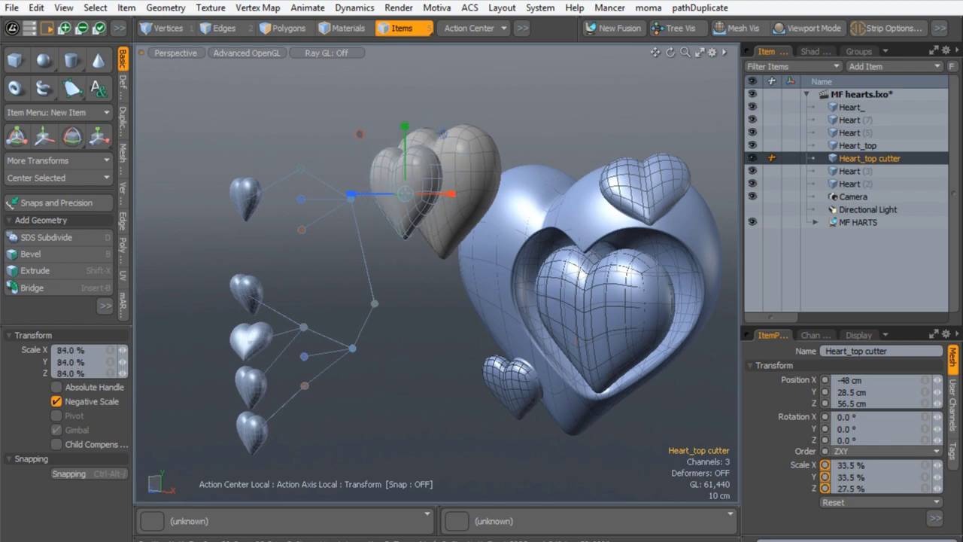
{"action": "left_click_drag", "start_coordinate": [384, 133], "coordinate": [385, 165], "text": "alt"}
{"action": "key", "text": "q"}
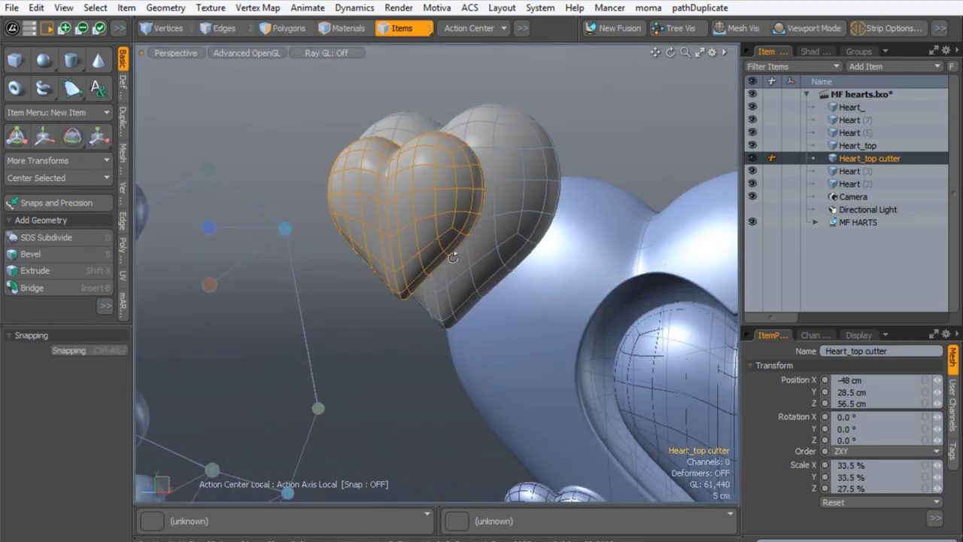
Step: Turn off subdivision on Heart_top cutter and bevel the edge loop around its side with a width of 1 cm
{"action": "left_click_drag", "start_coordinate": [399, 293], "coordinate": [395, 237], "text": "alt"}
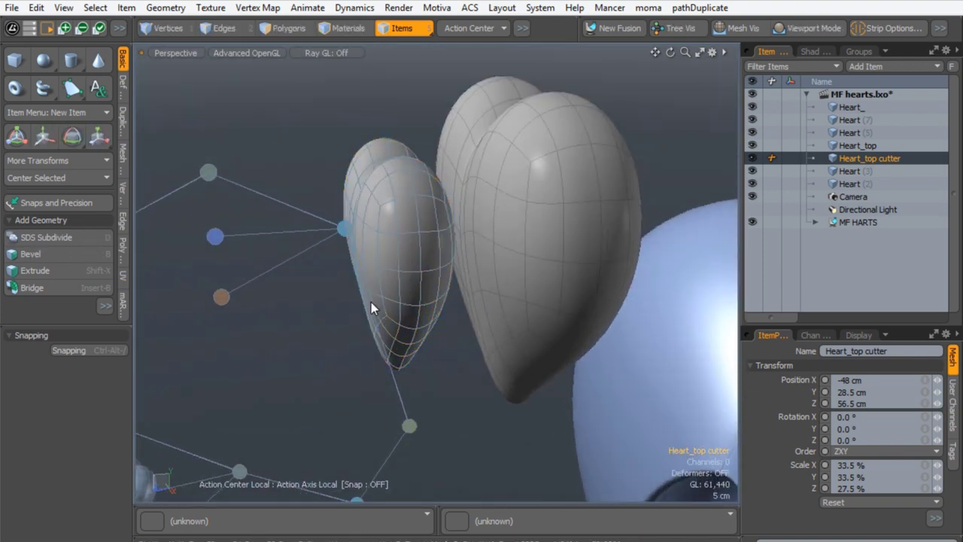
{"action": "left_click_drag", "start_coordinate": [363, 180], "coordinate": [354, 123], "text": "alt"}
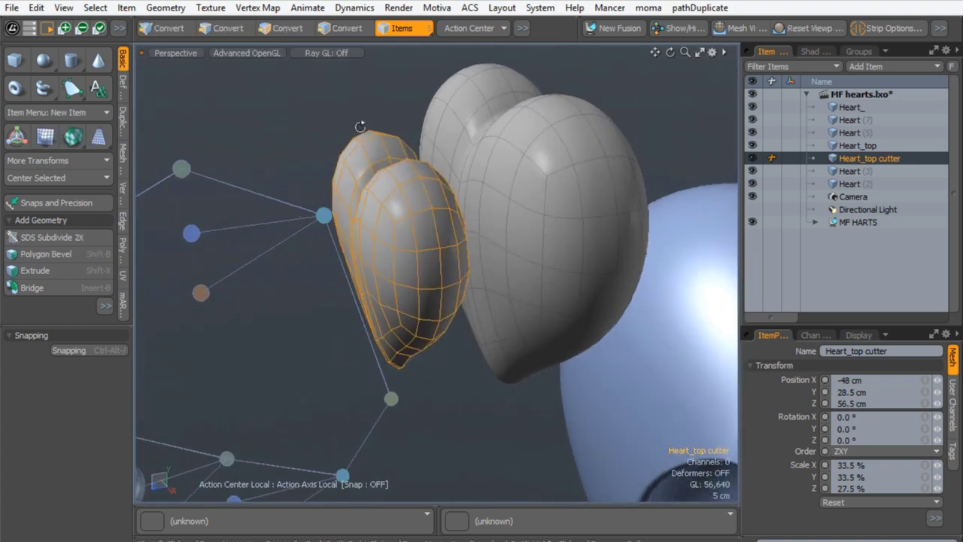
{"action": "left_click", "coordinate": [222, 29]}
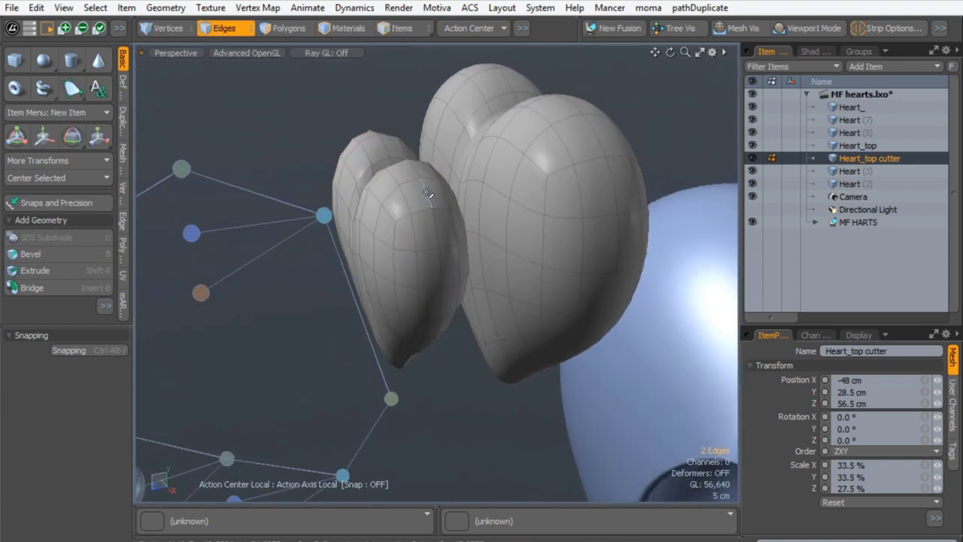
{"action": "double_click", "coordinate": [429, 198]}
{"action": "left_click_drag", "start_coordinate": [426, 279], "coordinate": [393, 273], "text": "alt"}
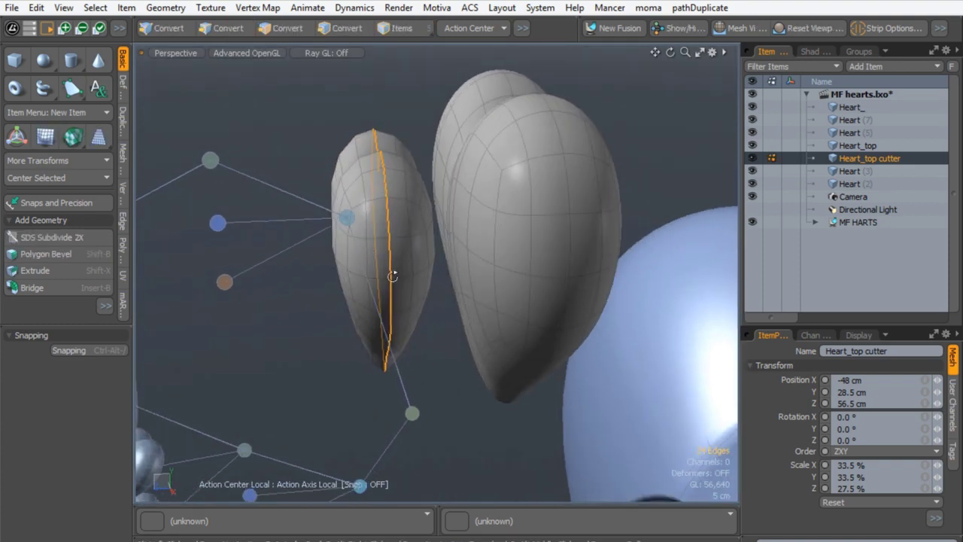
{"action": "key", "text": "b"}
{"action": "left_click_drag", "start_coordinate": [383, 199], "coordinate": [455, 146]}
{"action": "left_click_drag", "start_coordinate": [392, 241], "coordinate": [393, 238]}
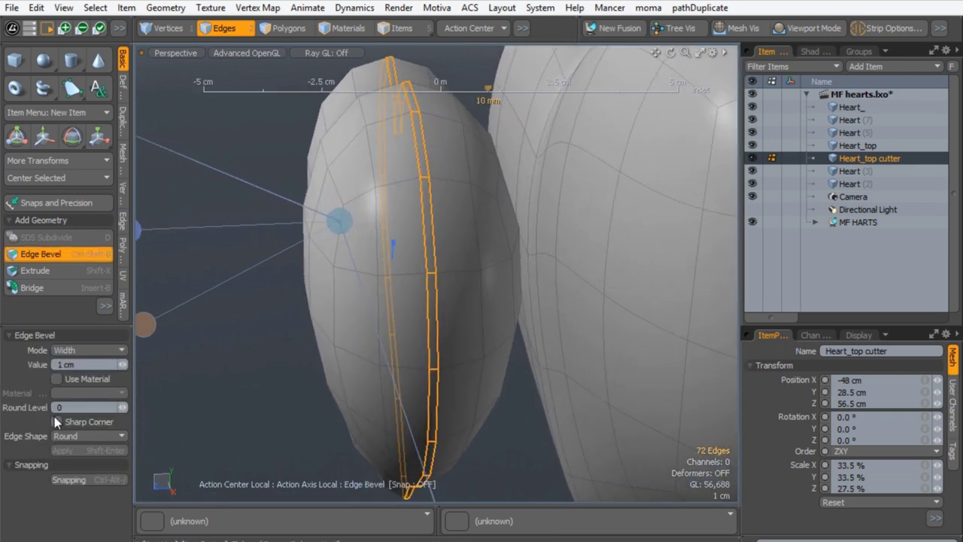
{"action": "key", "text": "space"}
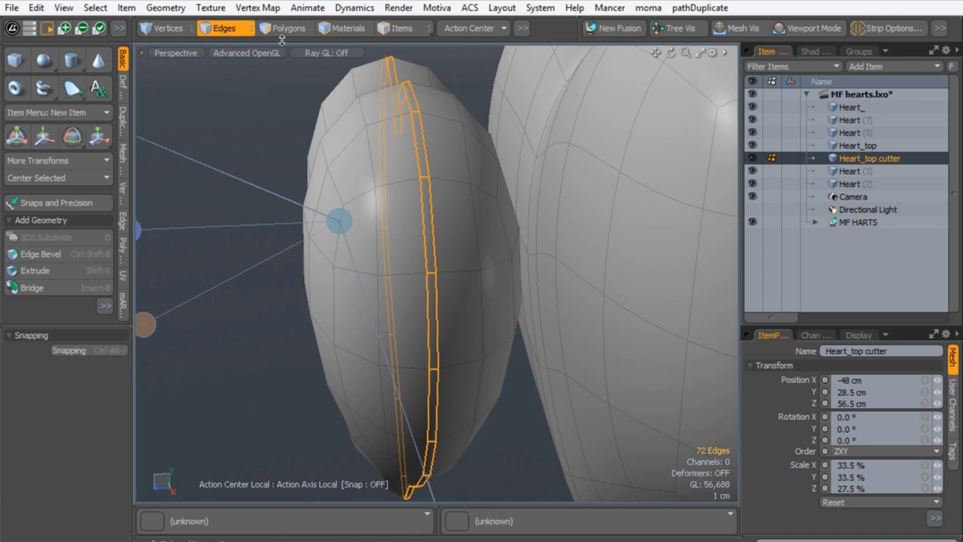
Step: In the Right view, select all cutter polygons on the front half, up to the bevelled strip
{"action": "key", "text": "ctrl+space"}
{"action": "left_click", "coordinate": [511, 169]}
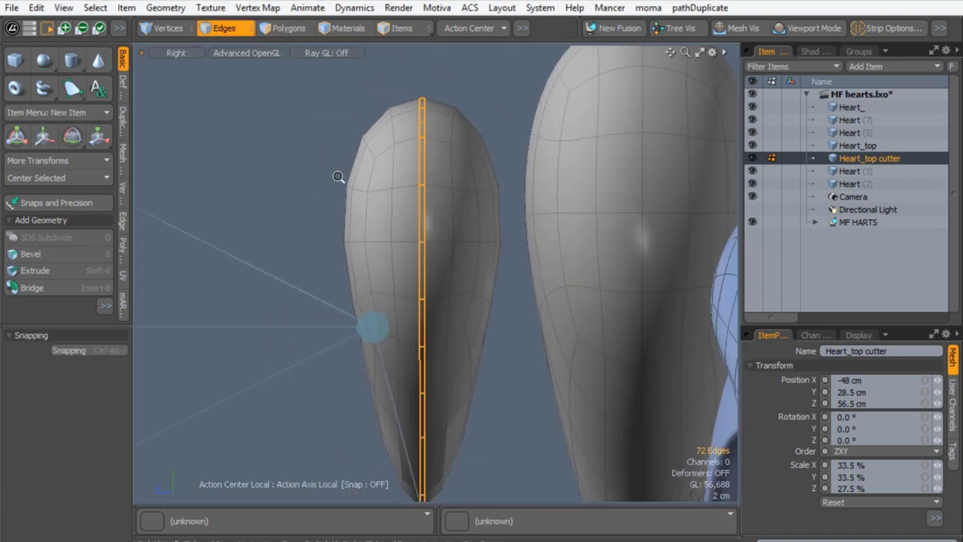
{"action": "left_click_drag", "start_coordinate": [338, 177], "coordinate": [301, 88], "text": "ctrl+alt"}
{"action": "key", "text": "3"}
{"action": "mouse_move", "coordinate": [324, 174]}
{"action": "right_mouse_down"}
{"action": "mouse_move", "coordinate": [380, 418]}
{"action": "mouse_move", "coordinate": [423, 378]}
{"action": "mouse_move", "coordinate": [416, 166]}
{"action": "mouse_move", "coordinate": [408, 101]}
{"action": "mouse_move", "coordinate": [359, 95]}
{"action": "right_mouse_up"}
{"action": "key", "text": "shift"}
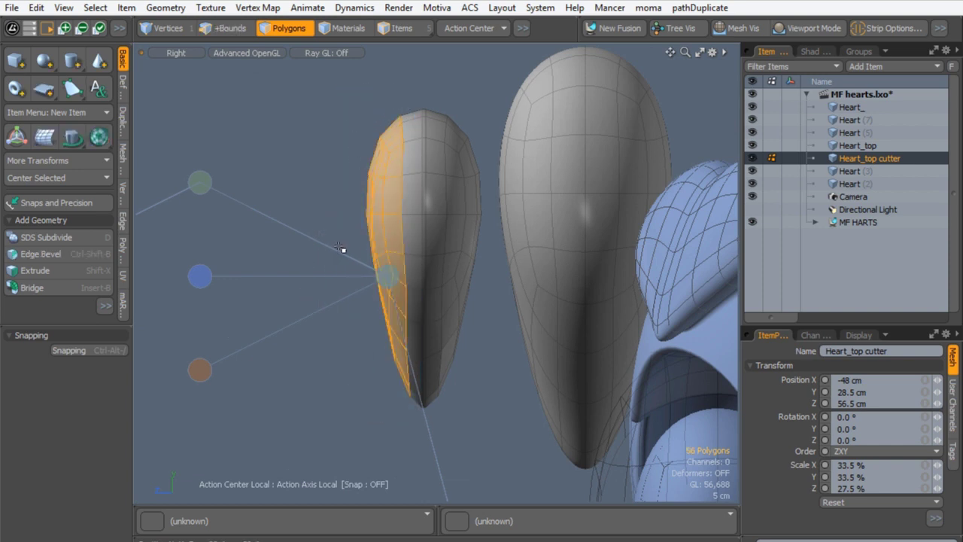
{"action": "key", "text": "shift+Up"}
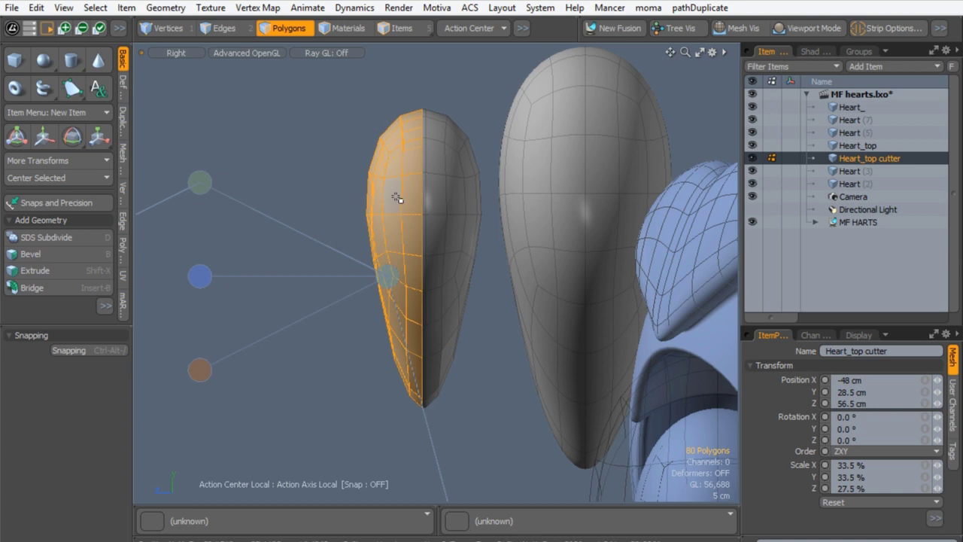
Step: Move the selected front half of the cutter forward along its Z axis to stretch it into a long heart-shaped block
{"action": "key", "text": "ctrl+space"}
{"action": "left_click", "coordinate": [501, 103]}
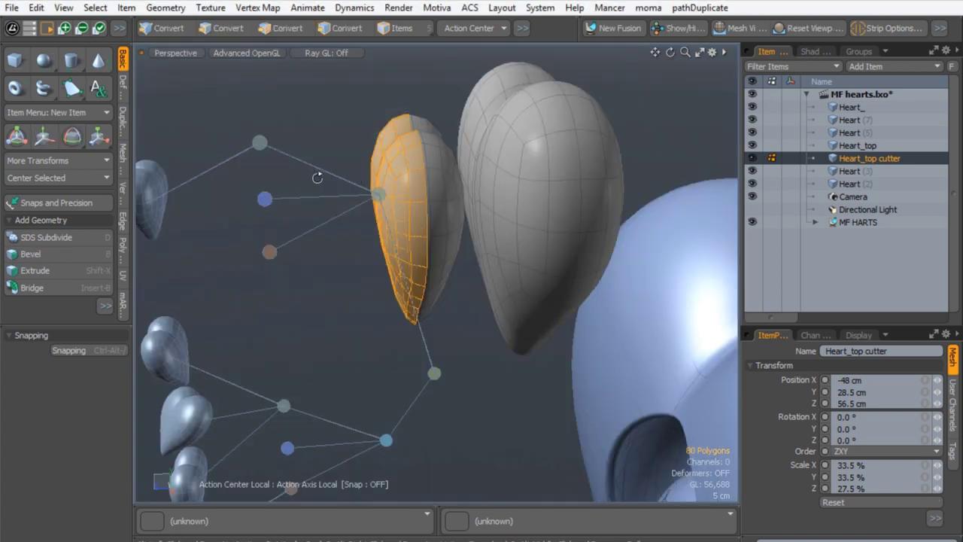
{"action": "left_click_drag", "start_coordinate": [319, 177], "coordinate": [378, 248], "text": "alt"}
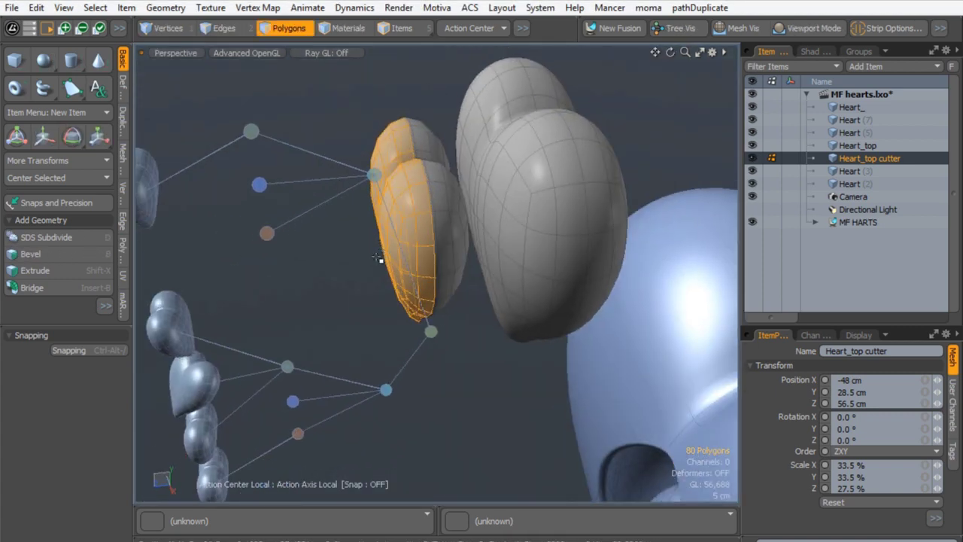
{"action": "key", "text": "w"}
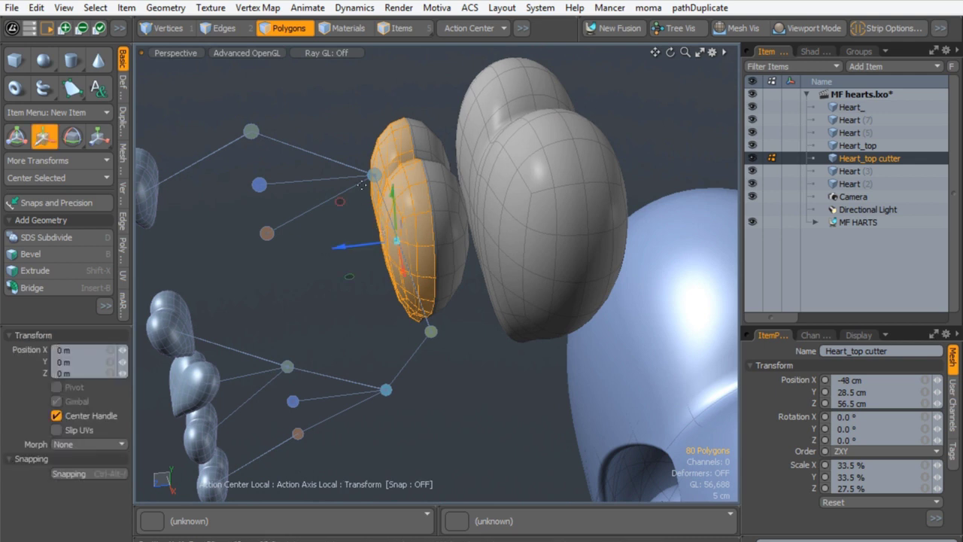
{"action": "left_click_drag", "start_coordinate": [342, 250], "coordinate": [137, 268]}
{"action": "key", "text": "space"}
{"action": "mouse_move", "coordinate": [200, 343]}
{"action": "left_mouse_down", "text": "alt"}
{"action": "mouse_move", "coordinate": [353, 320]}
{"action": "mouse_move", "coordinate": [260, 308]}
{"action": "left_mouse_up", "text": "alt"}
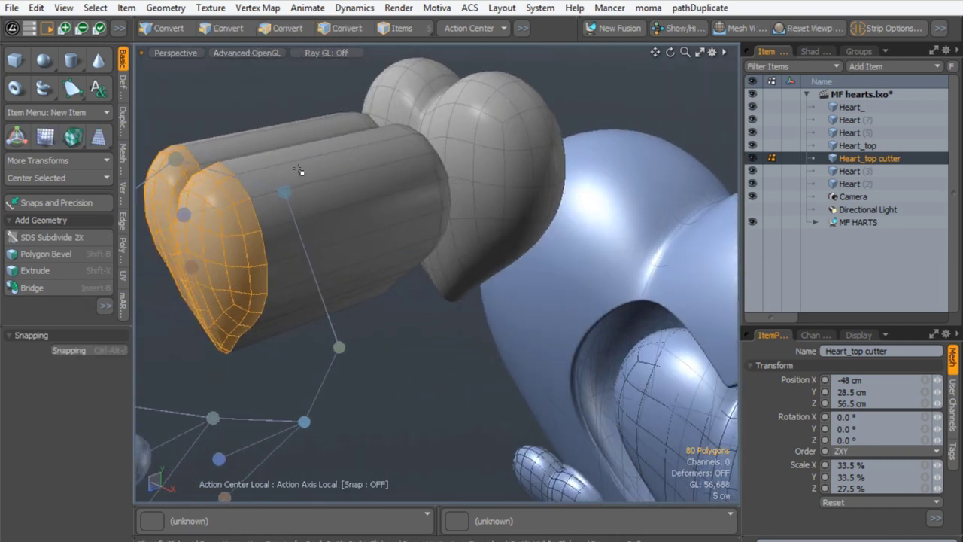
Step: Select the ring of long side polygons on the cutter and Loop Slice it with a count of 4 in Symmetry mode
{"action": "left_click_drag", "start_coordinate": [310, 168], "coordinate": [321, 184]}
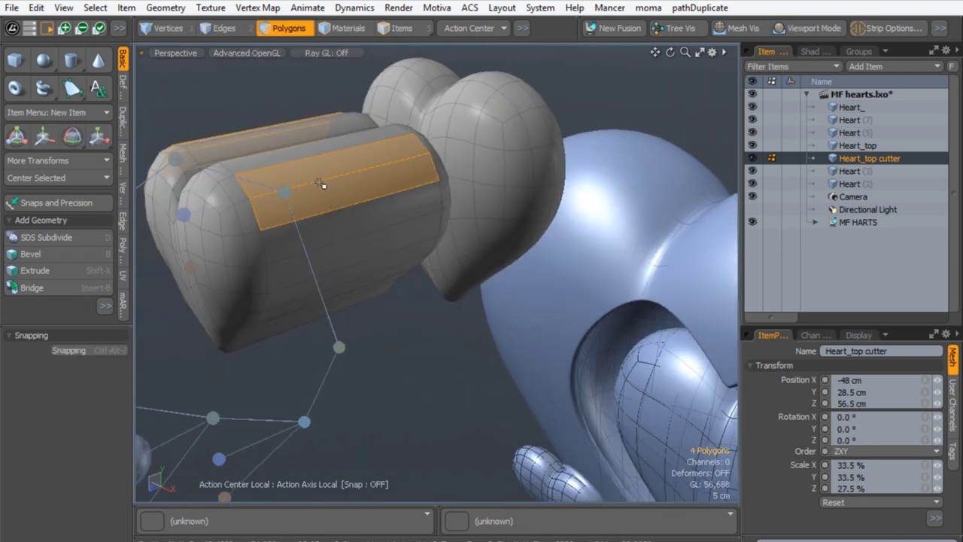
{"action": "key", "text": "l"}
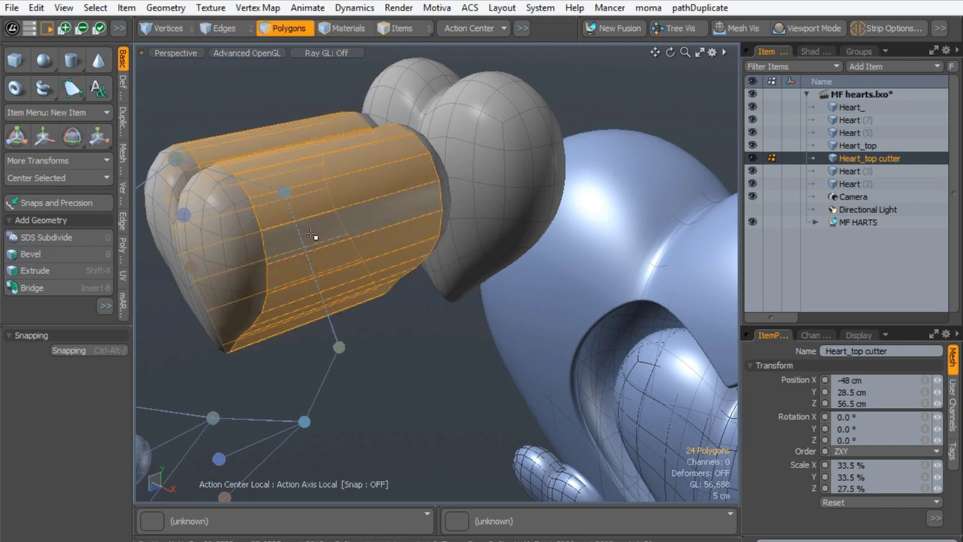
{"action": "key", "text": "alt+c"}
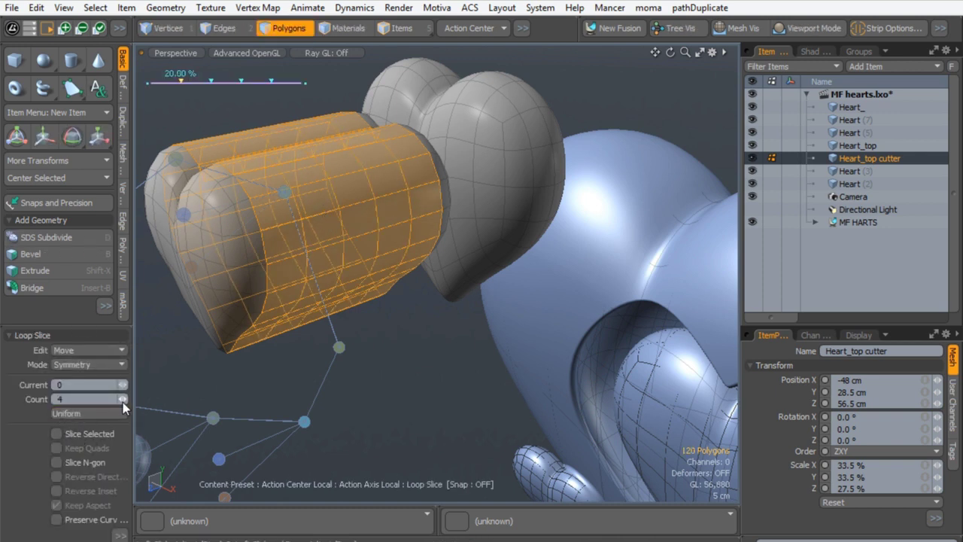
{"action": "key", "text": "space"}
Step: Select the entire cutter mesh and turn its subdivision back on
{"action": "left_click", "coordinate": [415, 344]}
{"action": "double_click", "coordinate": [223, 244]}
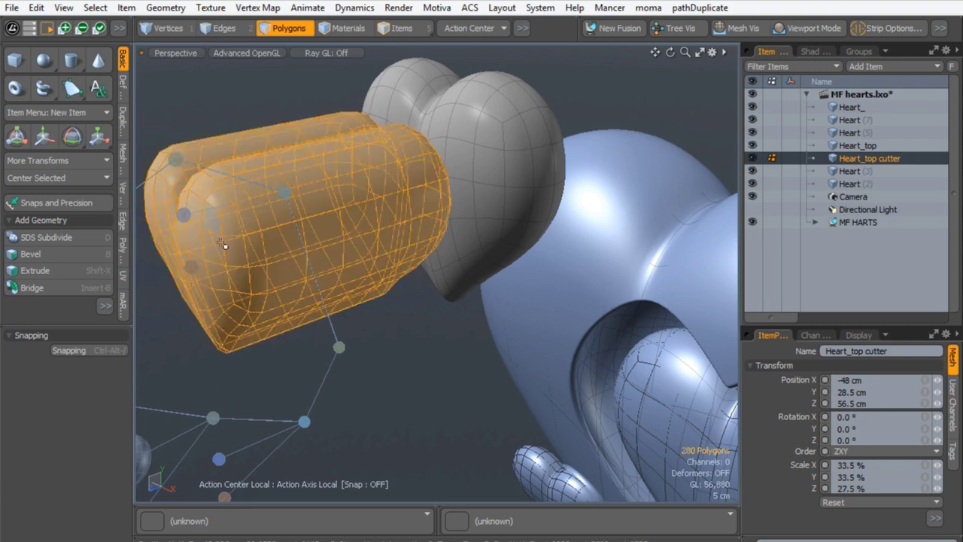
{"action": "key", "text": "Tab"}
{"action": "left_click_drag", "start_coordinate": [284, 348], "coordinate": [276, 307], "text": "alt"}
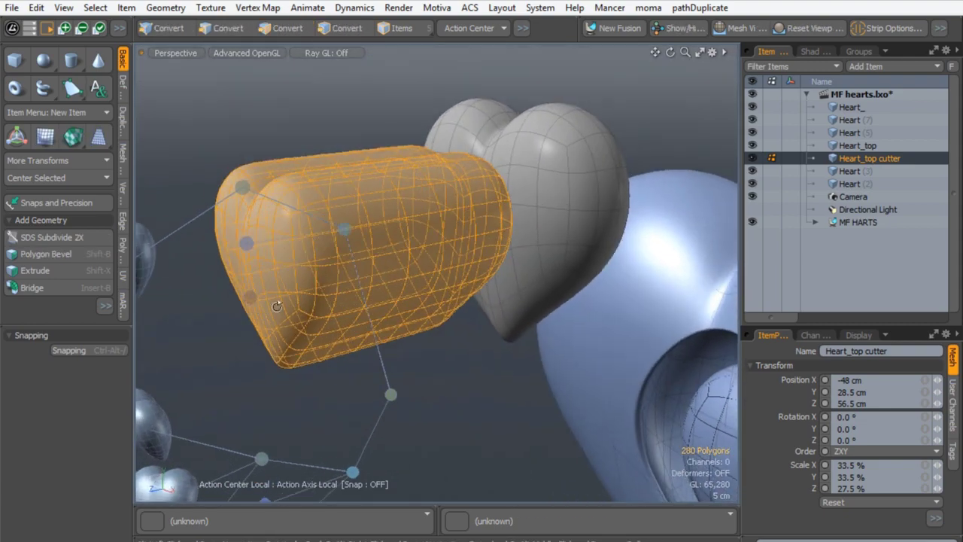
Step: Move the Heart_top cutter item back through the Heart_top mesh to Z 17.5 cm and deselect it
{"action": "left_click", "coordinate": [392, 31]}
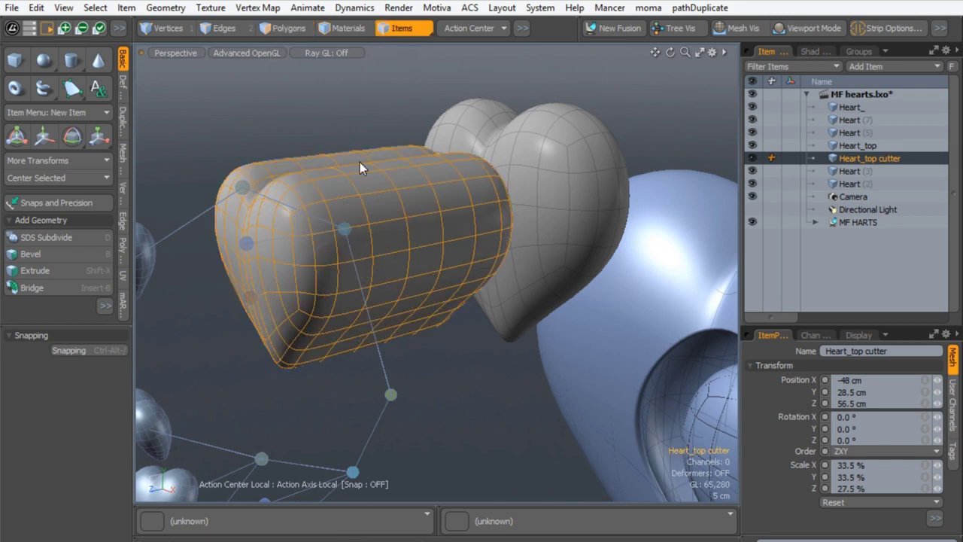
{"action": "key", "text": "w"}
{"action": "scroll", "coordinate": [376, 238], "scroll_direction": "down", "scroll_amount": 3}
{"action": "left_click_drag", "start_coordinate": [383, 241], "coordinate": [312, 269], "text": "alt"}
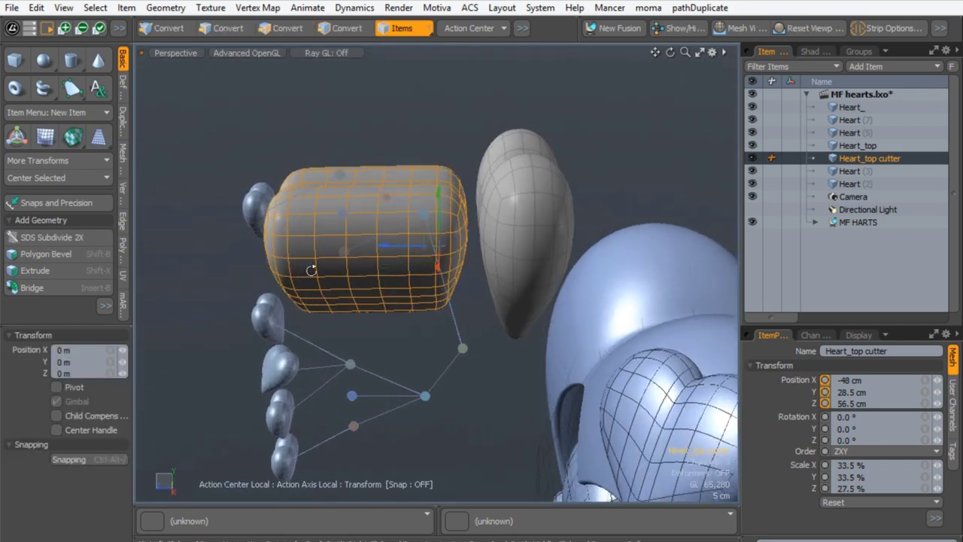
{"action": "left_click_drag", "start_coordinate": [380, 246], "coordinate": [523, 246]}
{"action": "left_click_drag", "start_coordinate": [425, 279], "coordinate": [503, 258], "text": "alt"}
{"action": "key", "text": "q"}
{"action": "left_click", "coordinate": [392, 178]}
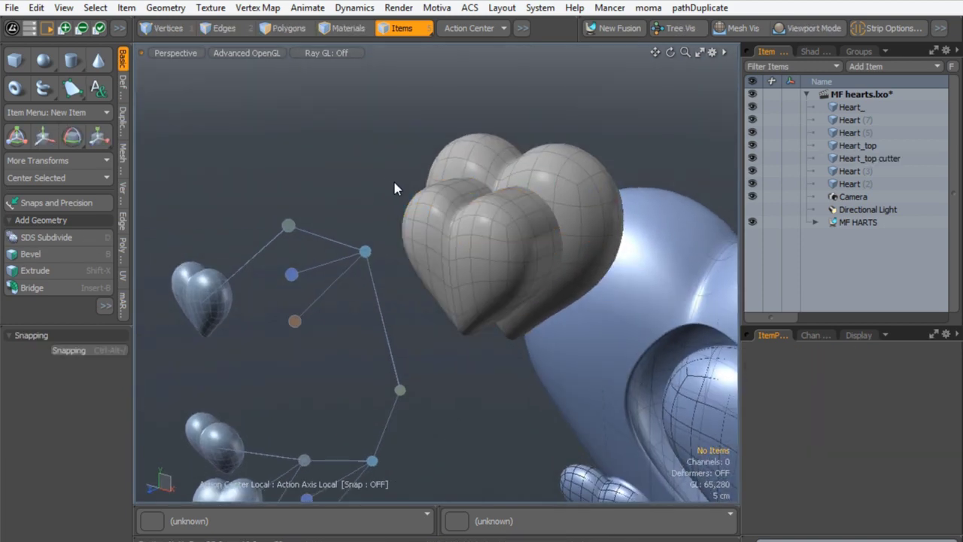
Step: Add the Heart_top mesh to the fusion by dropping it on the uppermost tree heart as a New Branch with Union
{"action": "left_click_drag", "start_coordinate": [486, 206], "coordinate": [487, 140], "text": "alt"}
{"action": "left_click_drag", "start_coordinate": [507, 296], "coordinate": [502, 239], "text": "alt"}
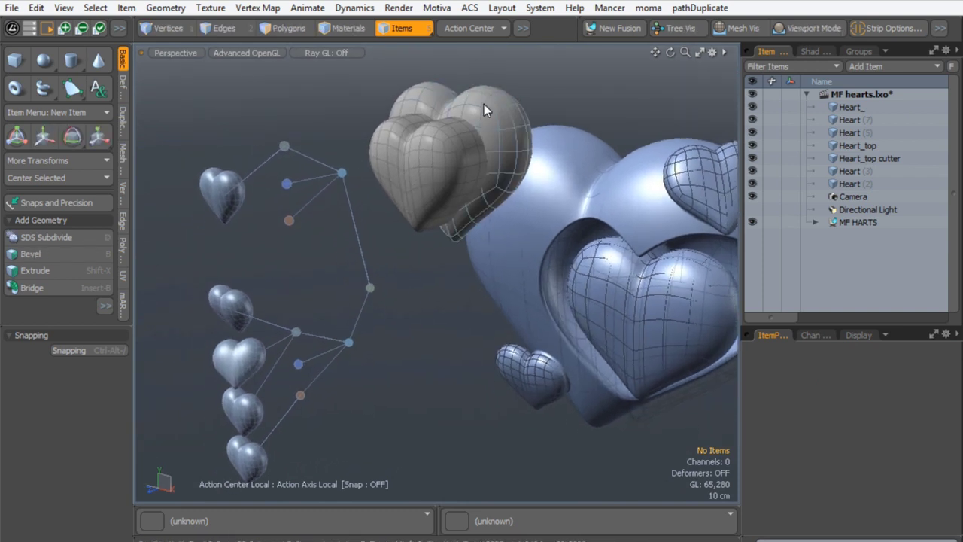
{"action": "left_click", "coordinate": [484, 104]}
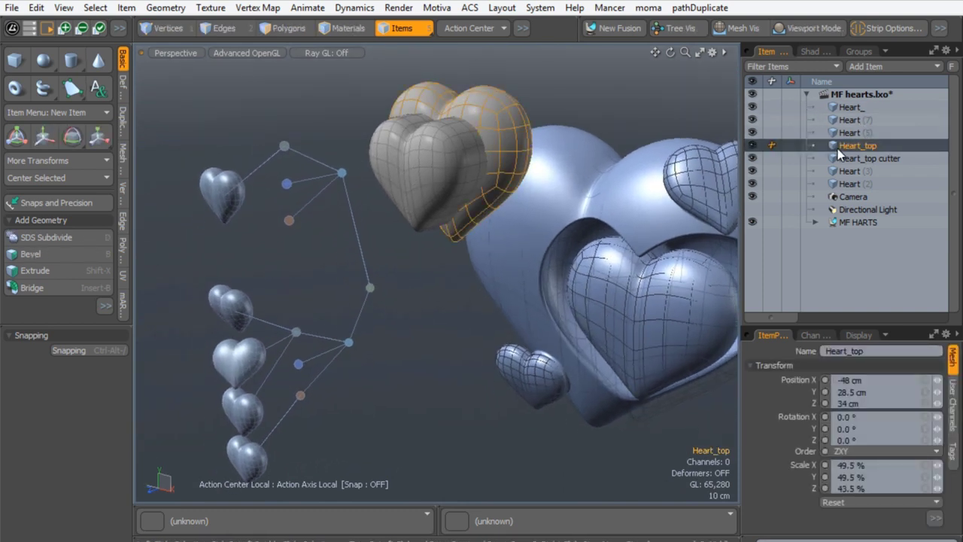
{"action": "left_click", "coordinate": [487, 108]}
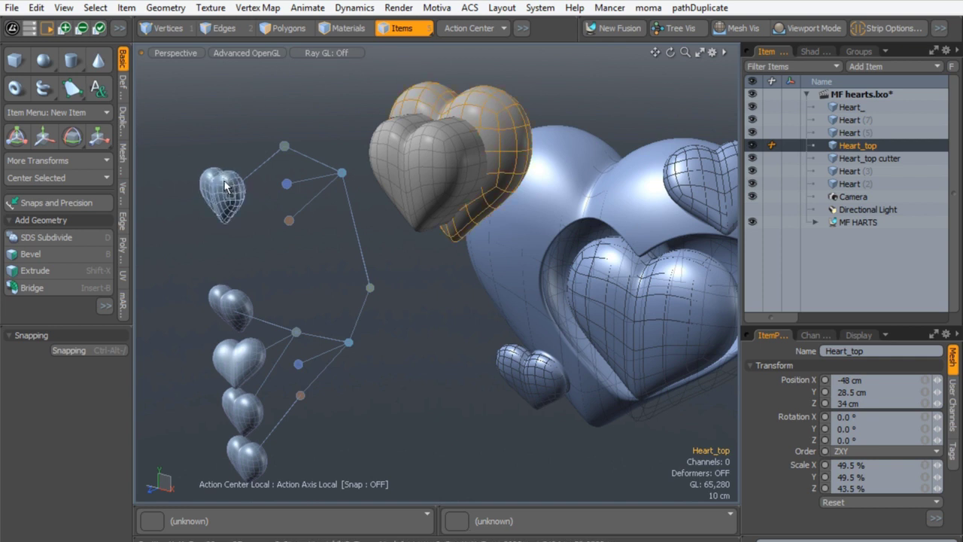
{"action": "left_click_drag", "start_coordinate": [225, 180], "coordinate": [224, 181]}
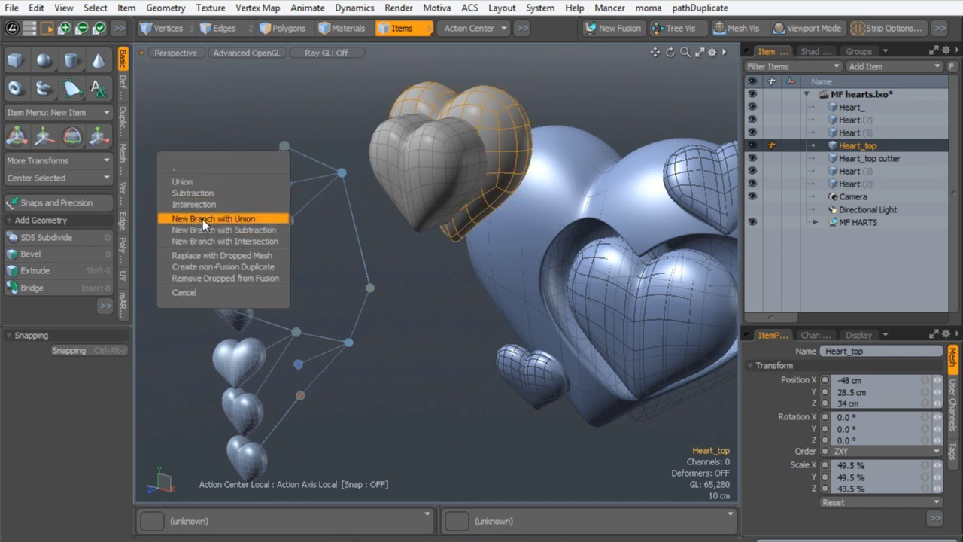
{"action": "left_click", "coordinate": [255, 217]}
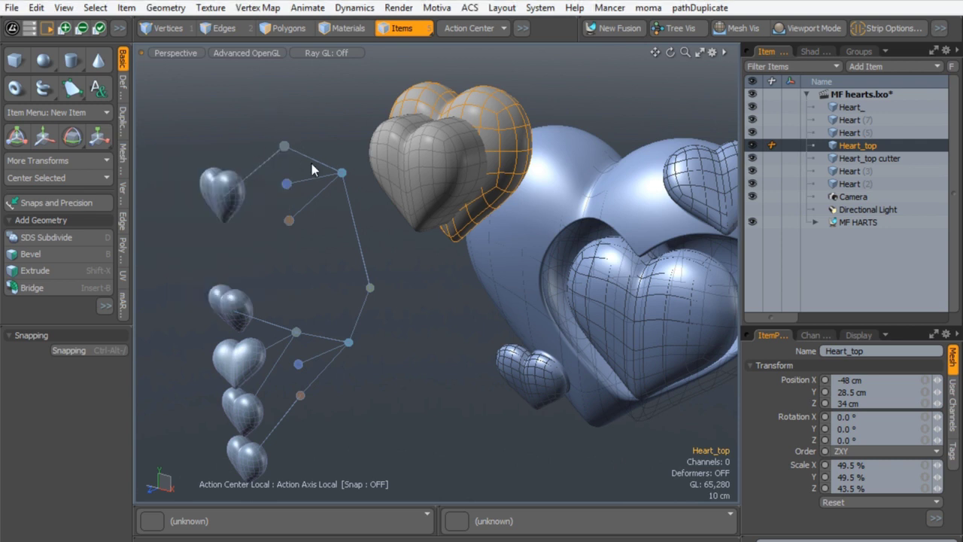
Step: Add Heart_top cutter to the subtraction node of Heart_top's branch in the fusion tree
{"action": "left_click", "coordinate": [442, 151]}
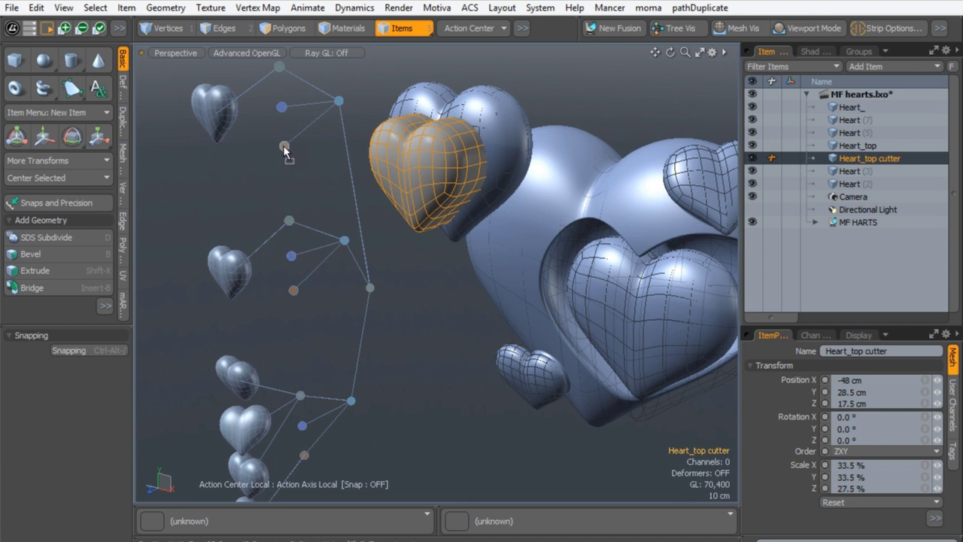
{"action": "left_click", "coordinate": [258, 169]}
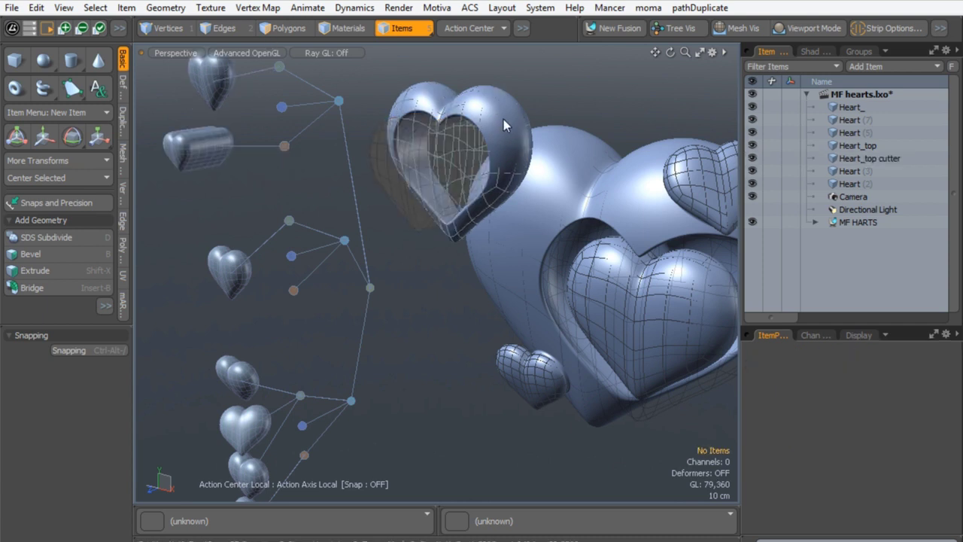
Step: Try moving the Heart_top cutter on its own, through the fusion to about X -9 cm, Y 26.5 cm, Z 38.5 cm
{"action": "left_click", "coordinate": [190, 141]}
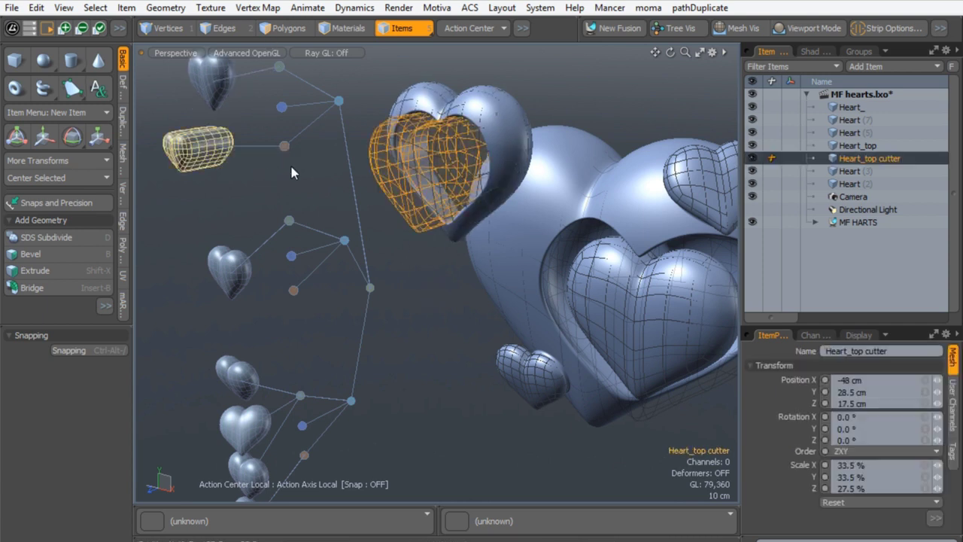
{"action": "left_click_drag", "start_coordinate": [410, 173], "coordinate": [395, 176], "text": "alt"}
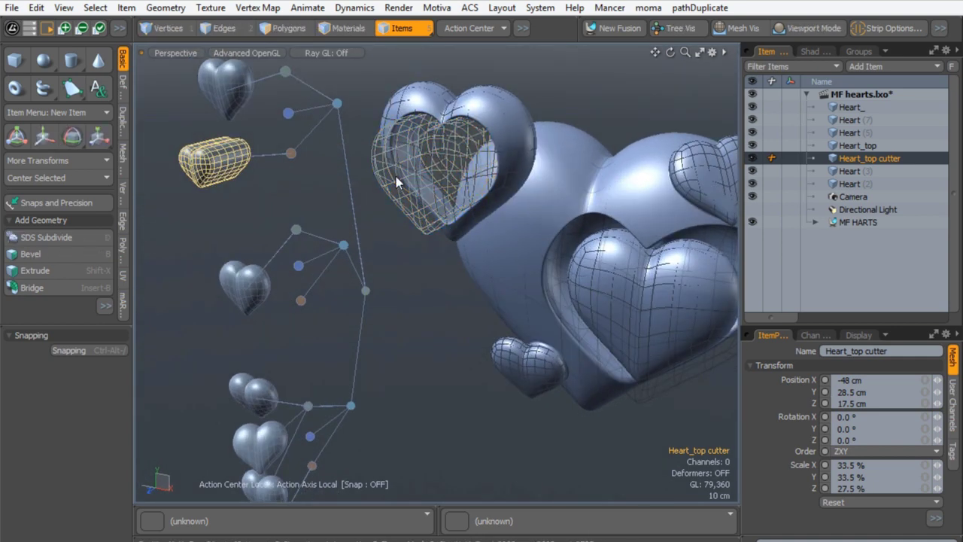
{"action": "key", "text": "w"}
{"action": "left_click_drag", "start_coordinate": [521, 109], "coordinate": [555, 159]}
{"action": "left_click_drag", "start_coordinate": [563, 292], "coordinate": [529, 259], "text": "alt"}
{"action": "left_click_drag", "start_coordinate": [543, 194], "coordinate": [261, 138]}
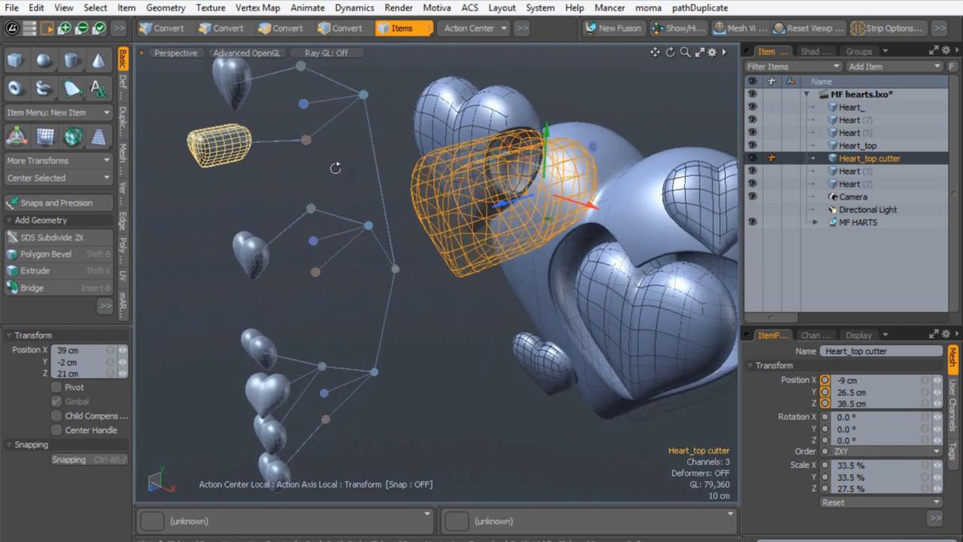
{"action": "left_click_drag", "start_coordinate": [335, 168], "coordinate": [335, 181], "text": "alt"}
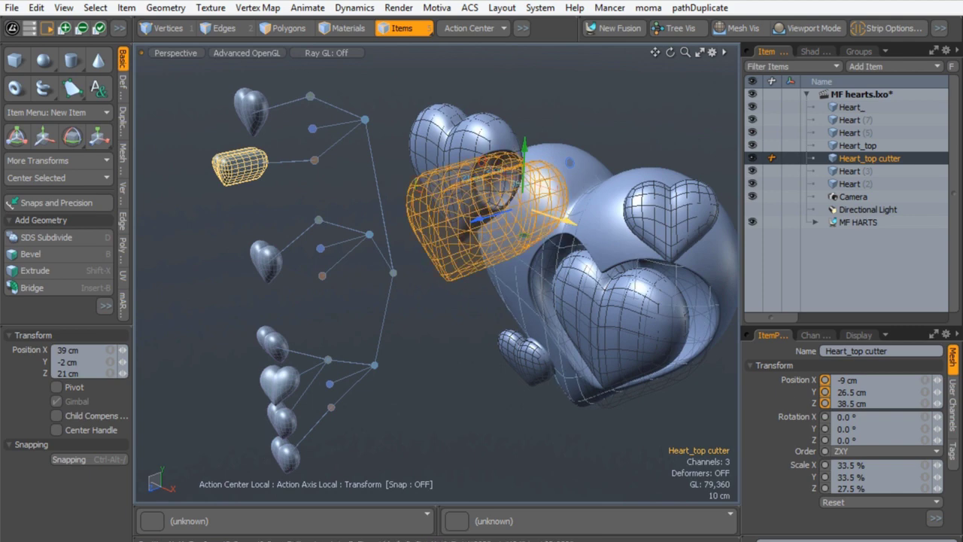
{"action": "left_click_drag", "start_coordinate": [558, 217], "coordinate": [536, 211]}
Step: Undo the trial moves of the Heart_top cutter
{"action": "key", "text": "ctrl+z"}
{"action": "key", "text": "ctrl+z"}
{"action": "key", "text": "ctrl+z"}
{"action": "key", "text": "ctrl+z"}
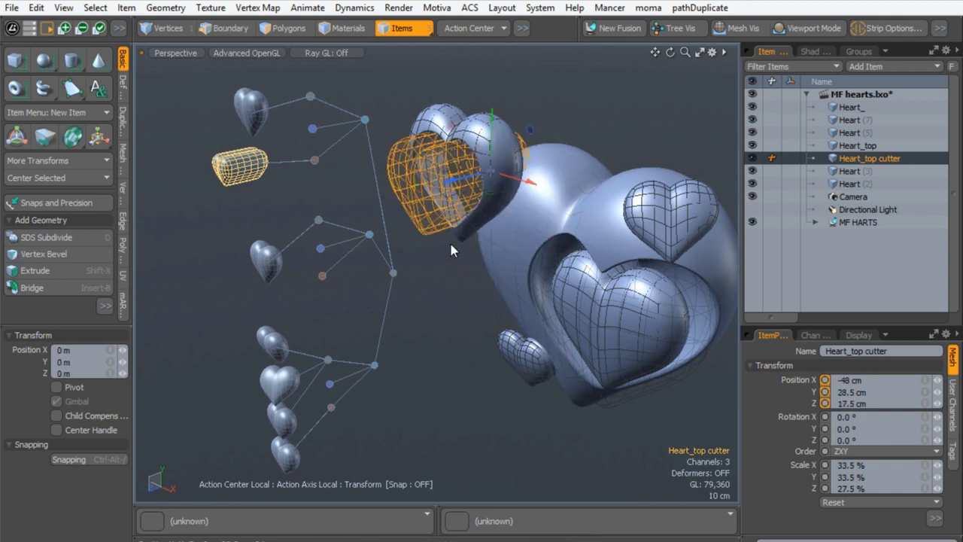
Step: Finish moving the cutter and parent the Heart_top cutter item under Heart_top in the item hierarchy
{"action": "left_click_drag", "start_coordinate": [451, 244], "coordinate": [269, 91], "text": "alt"}
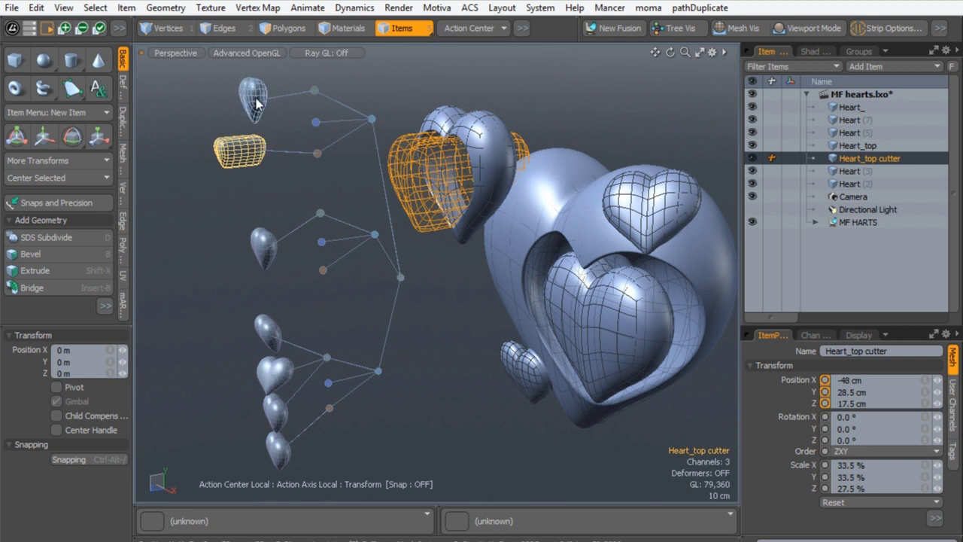
{"action": "left_click", "coordinate": [239, 149], "text": "shift"}
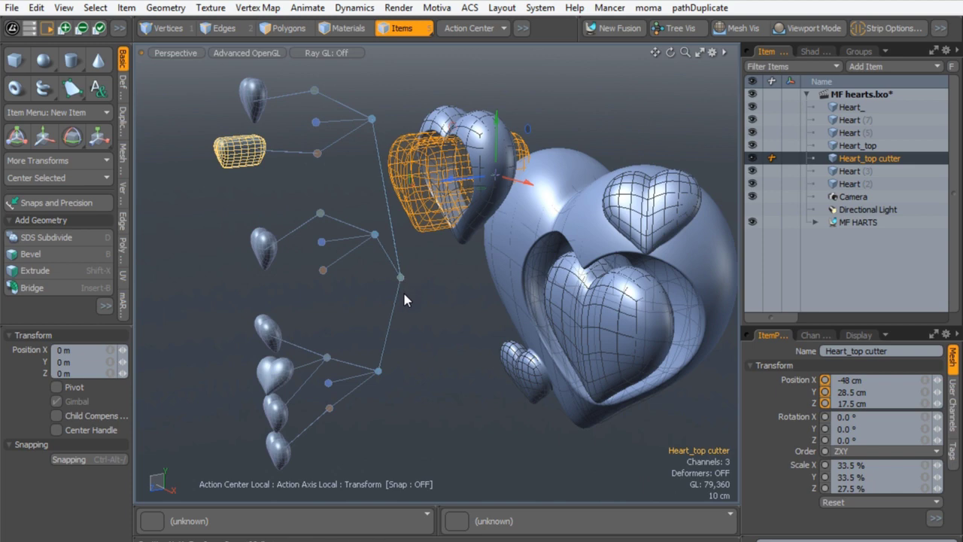
{"action": "key", "text": "q"}
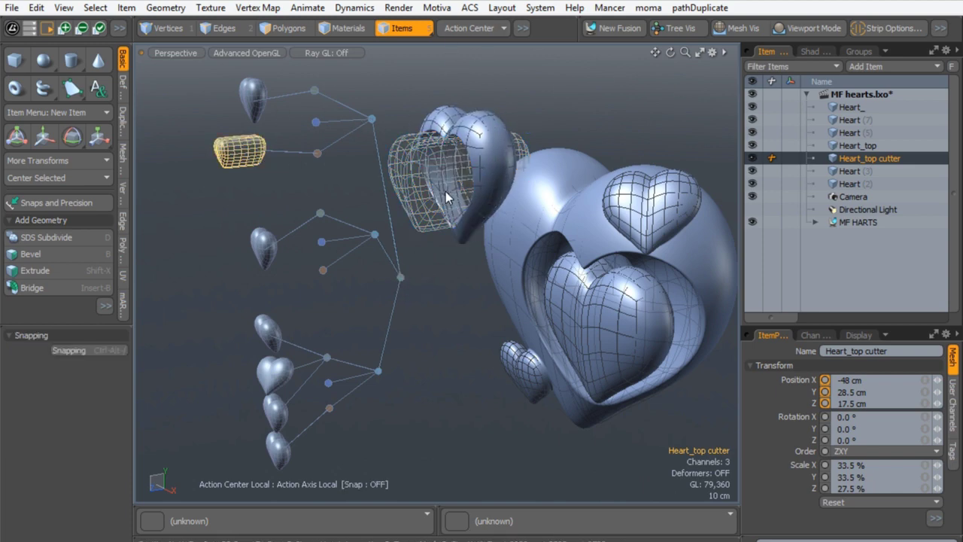
{"action": "left_click_drag", "start_coordinate": [349, 197], "coordinate": [316, 192], "text": "alt"}
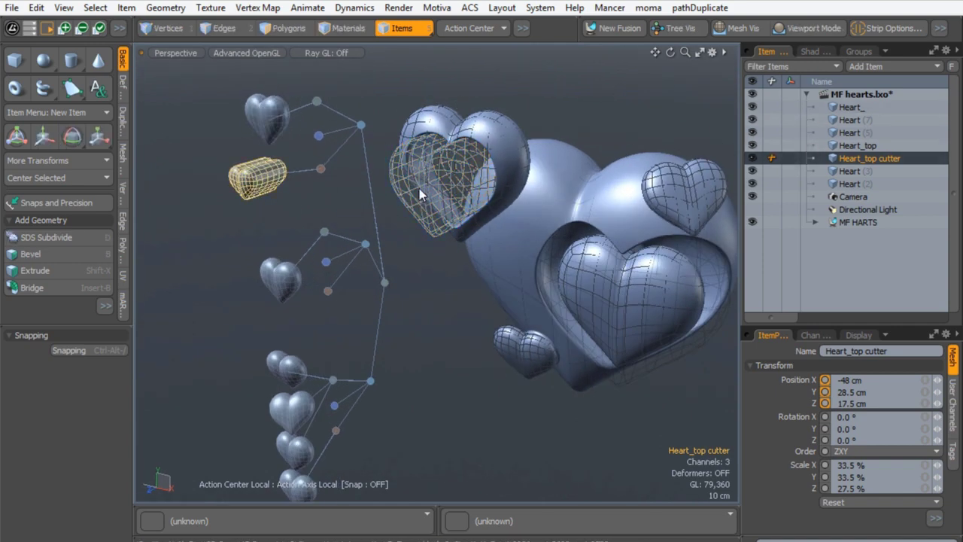
{"action": "left_click_drag", "start_coordinate": [865, 159], "coordinate": [867, 144]}
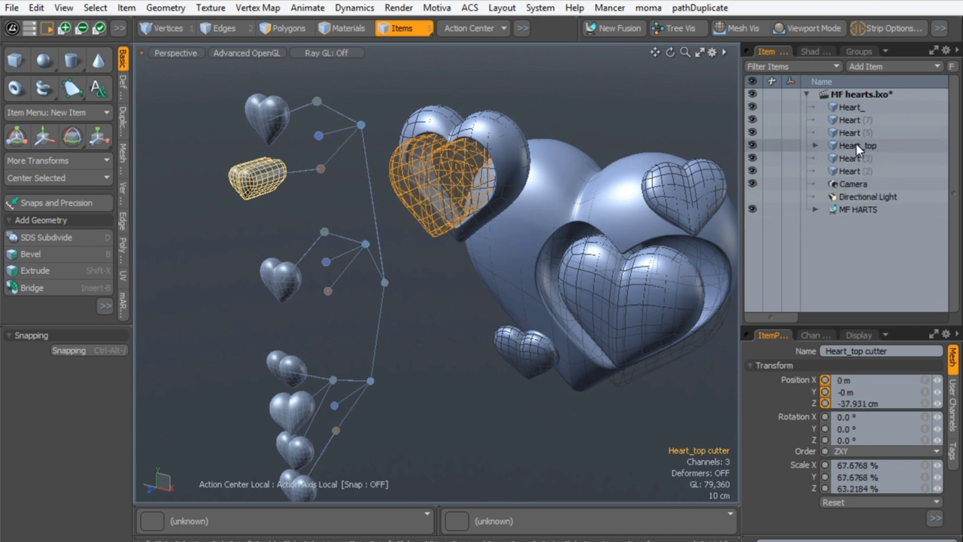
Step: Move Heart_top together with its child cutter along Z to 25.4 cm
{"action": "left_click", "coordinate": [856, 146]}
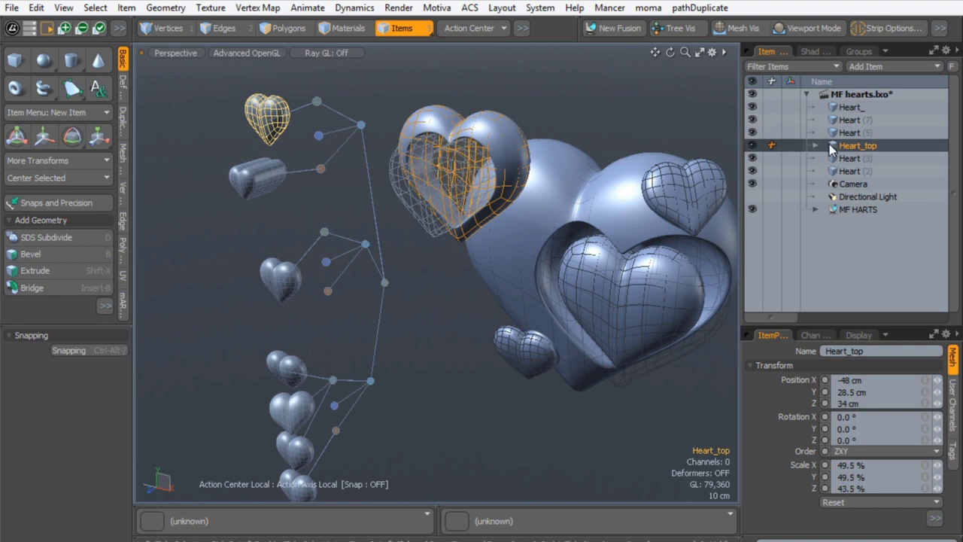
{"action": "key", "text": "w"}
{"action": "left_click_drag", "start_coordinate": [425, 177], "coordinate": [455, 220], "text": "alt"}
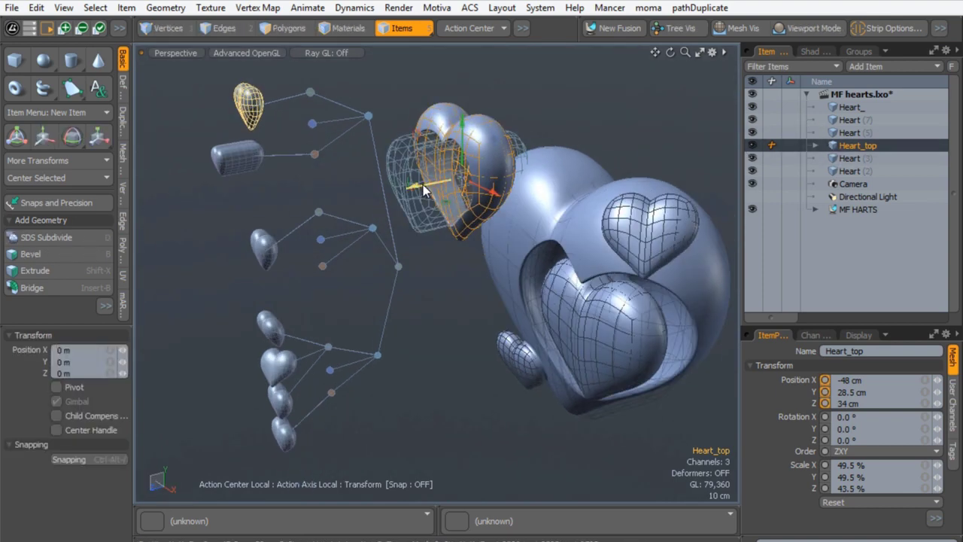
{"action": "left_click_drag", "start_coordinate": [460, 178], "coordinate": [504, 117]}
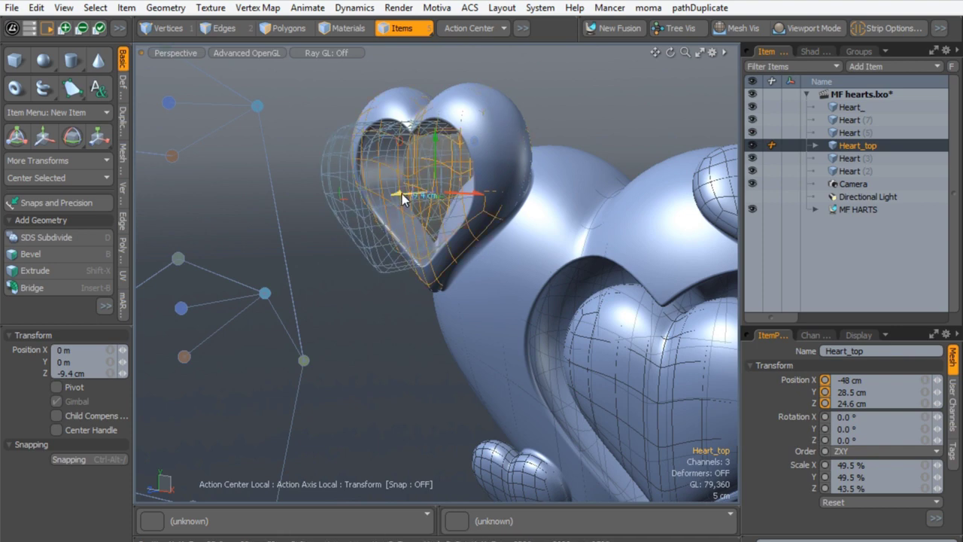
{"action": "mouse_move", "coordinate": [402, 194]}
{"action": "left_mouse_down"}
{"action": "mouse_move", "coordinate": [443, 193]}
{"action": "mouse_move", "coordinate": [409, 193]}
{"action": "left_mouse_up"}
{"action": "left_click_drag", "start_coordinate": [467, 290], "coordinate": [511, 225], "text": "alt"}
{"action": "left_click_drag", "start_coordinate": [444, 263], "coordinate": [415, 264], "text": "alt"}
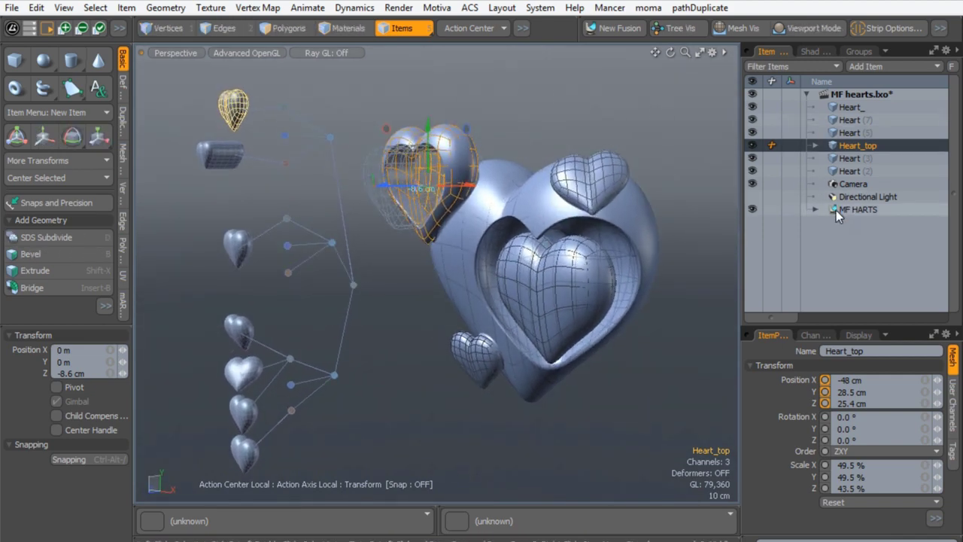
Step: Select the MF HARTS fusion item and cycle through the source mesh display modes to compare them
{"action": "left_click", "coordinate": [835, 210]}
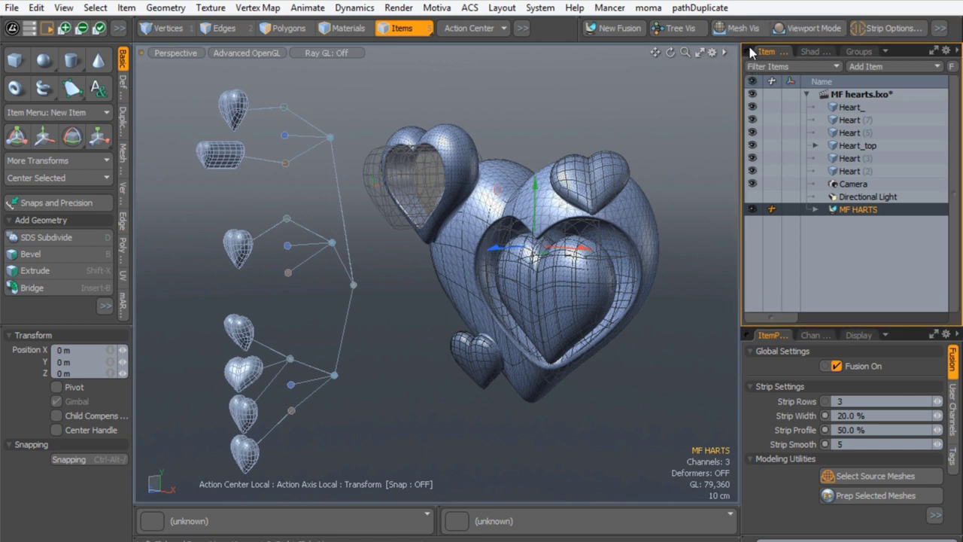
{"action": "left_click", "coordinate": [795, 28]}
{"action": "left_click", "coordinate": [794, 30]}
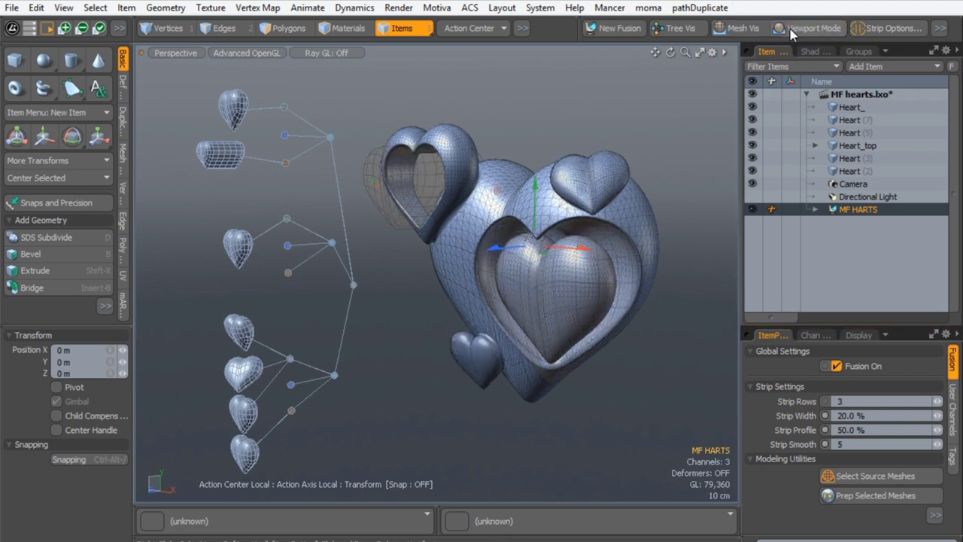
{"action": "left_click", "coordinate": [794, 28]}
{"action": "left_click", "coordinate": [794, 28]}
{"action": "left_click", "coordinate": [794, 27]}
{"action": "left_click", "coordinate": [794, 28]}
Step: Hide the source meshes of MF HARTS and select the Directional Light to examine the fused surface without wireframe
{"action": "left_click", "coordinate": [729, 30]}
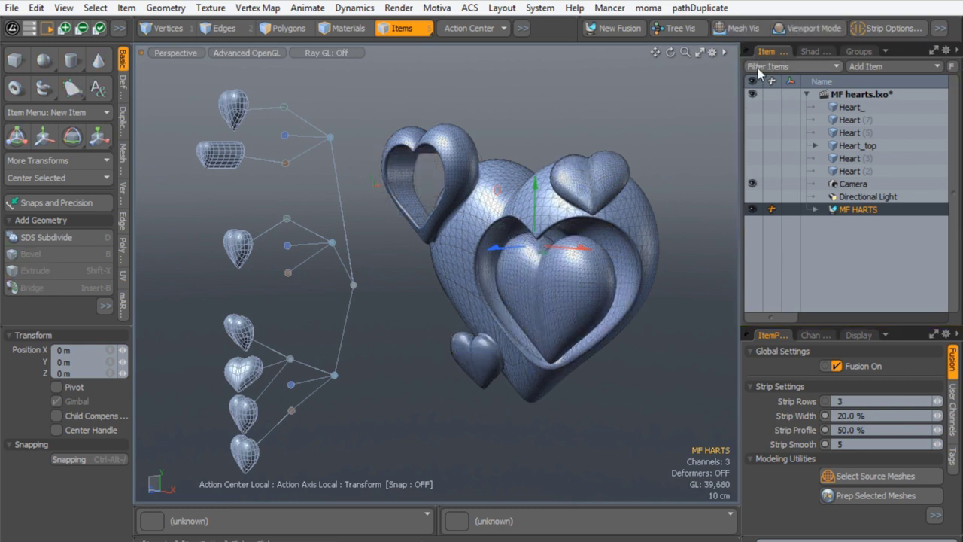
{"action": "left_click", "coordinate": [723, 30]}
{"action": "left_click", "coordinate": [733, 32]}
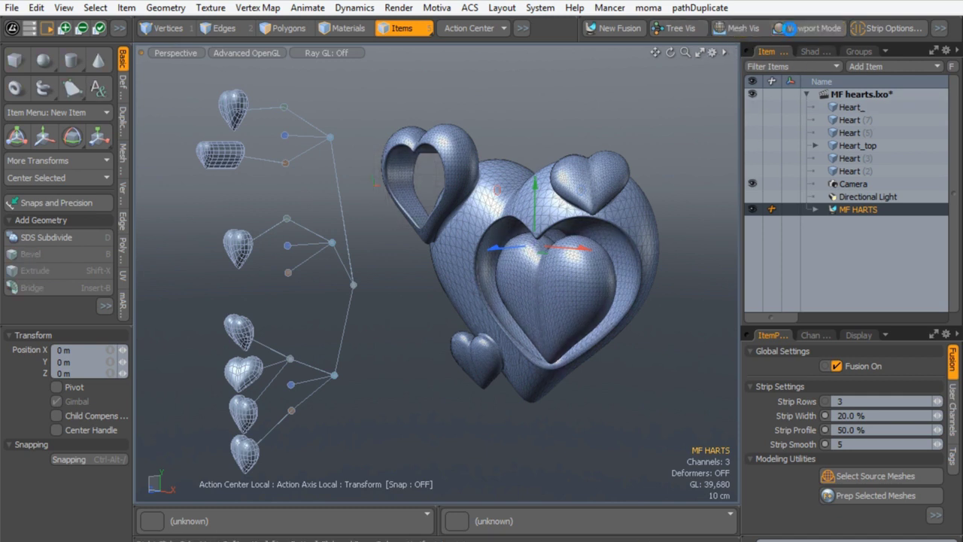
{"action": "left_click", "coordinate": [850, 195]}
{"action": "scroll", "coordinate": [489, 184], "scroll_direction": "up", "scroll_amount": 5}
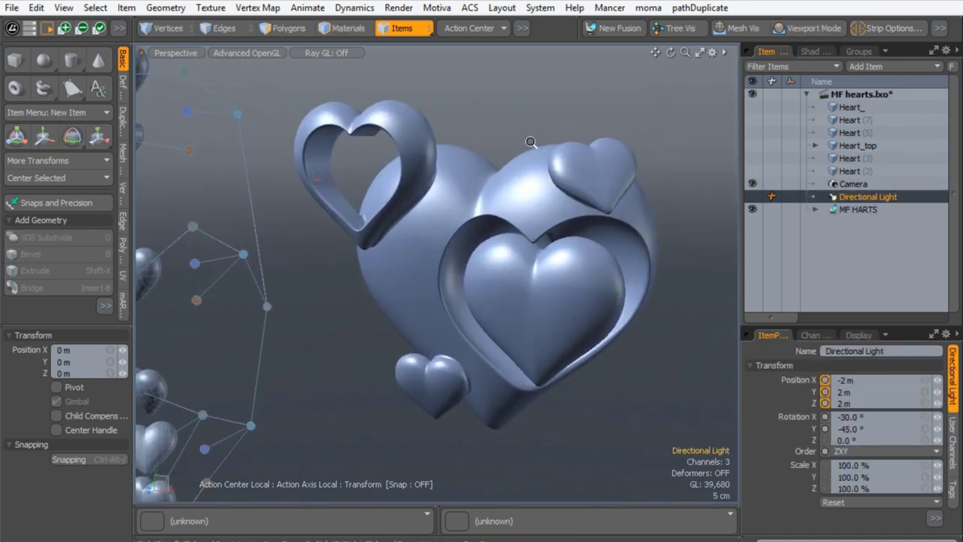
{"action": "left_click_drag", "start_coordinate": [495, 168], "coordinate": [471, 154], "text": "alt"}
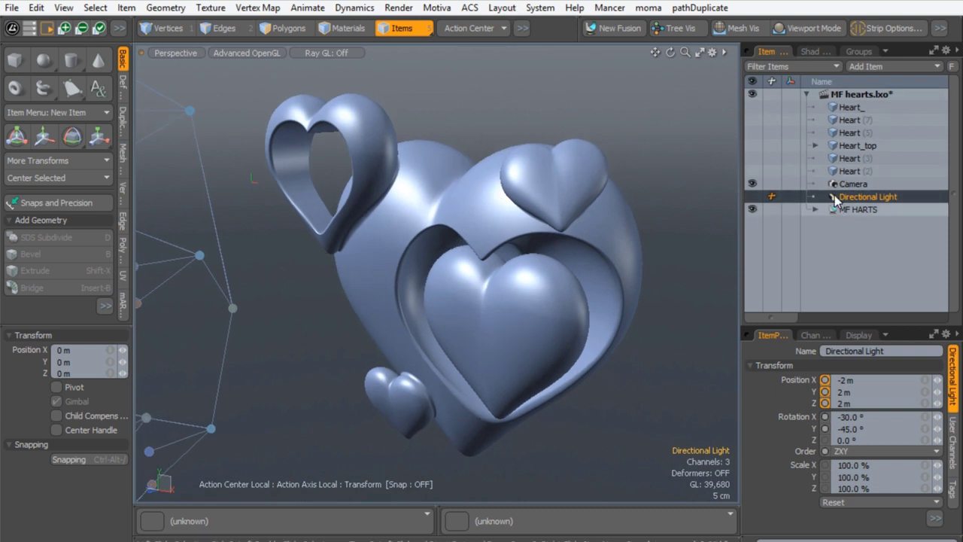
Step: Select MF HARTS, show its source meshes again and cycle their display mode back to wireframe
{"action": "left_click", "coordinate": [854, 209]}
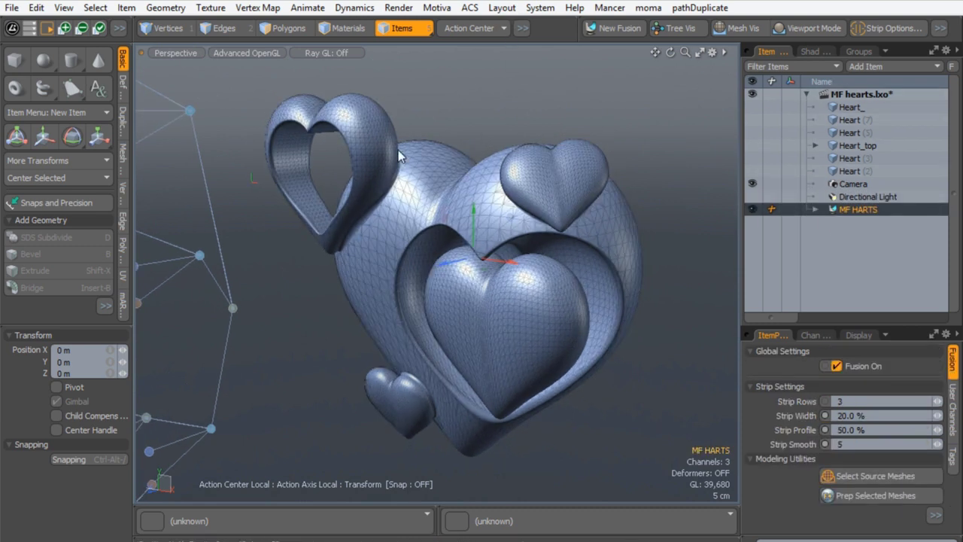
{"action": "left_click", "coordinate": [735, 27]}
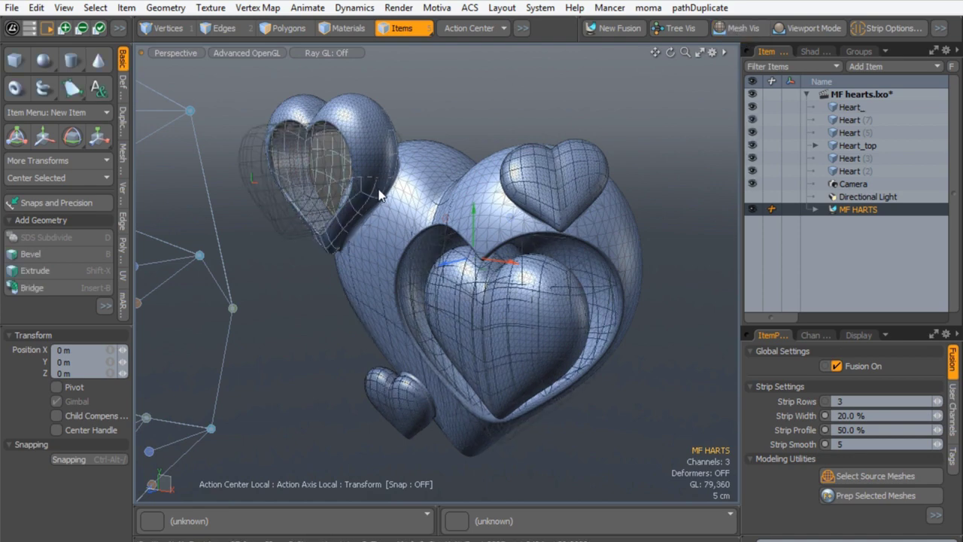
{"action": "left_click", "coordinate": [786, 29]}
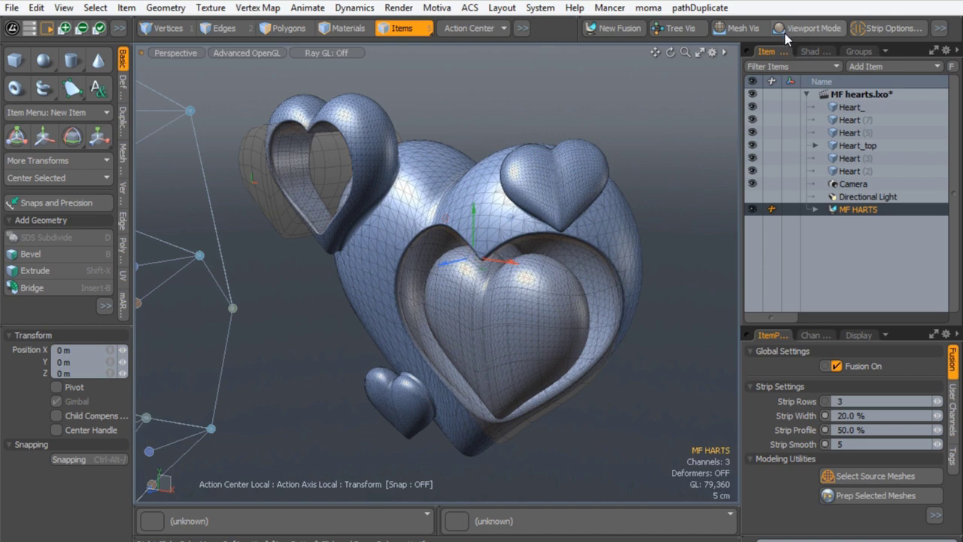
{"action": "left_click", "coordinate": [785, 31]}
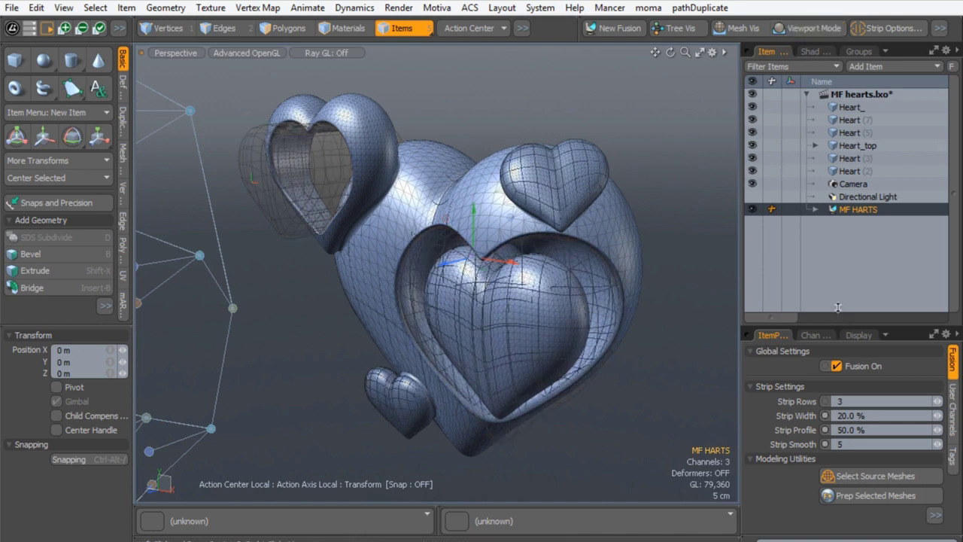
Step: Enlarge the item properties area and select the Heart_ Heart7 fusion strip where the small lower heart joins the main heart
{"action": "left_click_drag", "start_coordinate": [838, 306], "coordinate": [837, 239]}
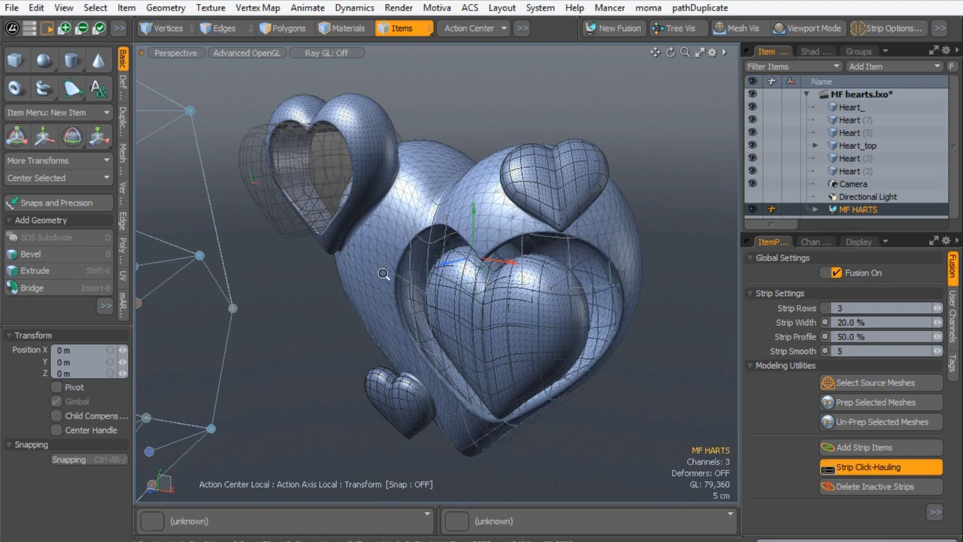
{"action": "left_click_drag", "start_coordinate": [384, 274], "coordinate": [362, 130], "text": "ctrl+alt"}
{"action": "left_click_drag", "start_coordinate": [392, 405], "coordinate": [511, 243], "text": "ctrl+alt"}
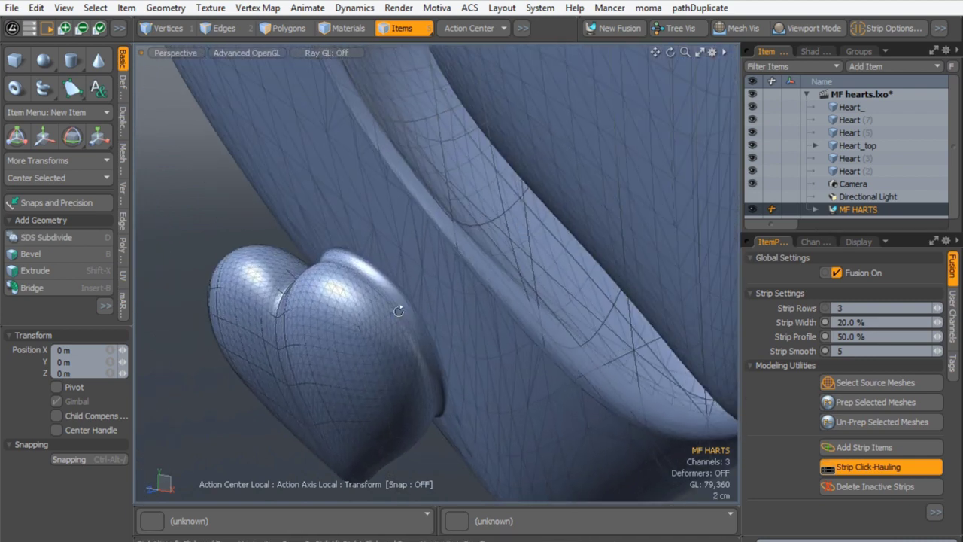
{"action": "left_click", "coordinate": [382, 215]}
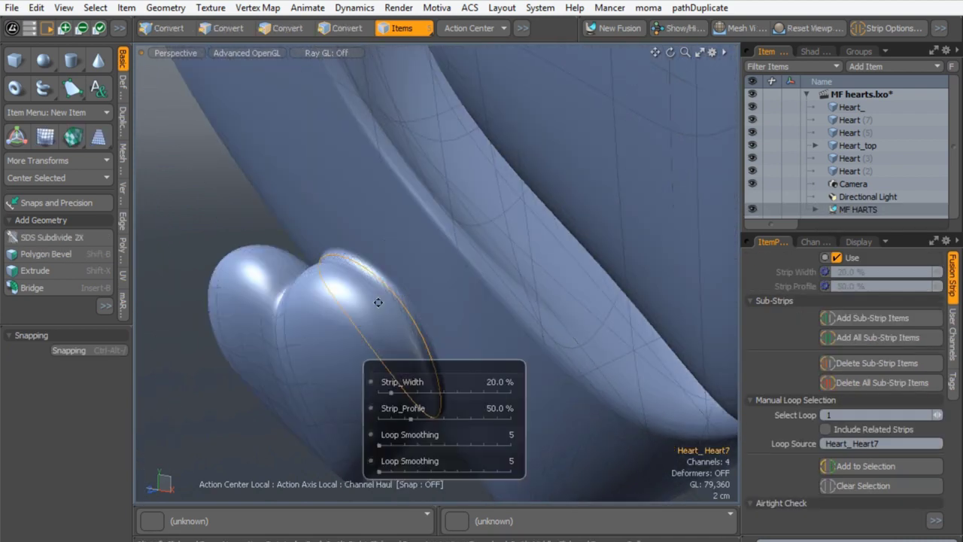
{"action": "scroll", "coordinate": [337, 214], "scroll_direction": "down", "scroll_amount": 4}
{"action": "left_click_drag", "start_coordinate": [350, 198], "coordinate": [378, 185], "text": "alt"}
{"action": "left_click_drag", "start_coordinate": [323, 225], "coordinate": [305, 178], "text": "ctrl+alt"}
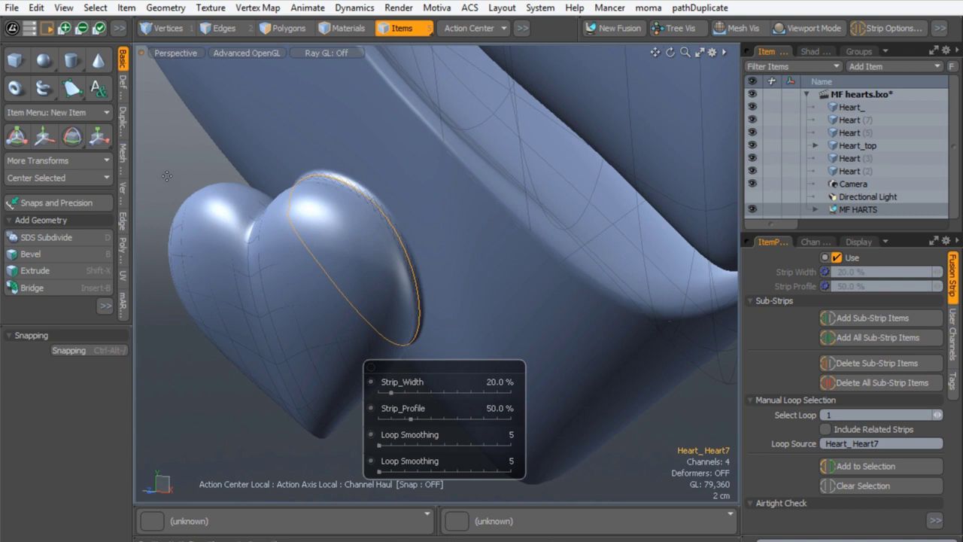
Step: Reselect the Heart_ Heart7 strip, set Strip Width to 38%, Strip Profile to 68% and the first Loop Smoothing to 15, and deselect it
{"action": "key", "text": "space"}
{"action": "left_click", "coordinate": [432, 241]}
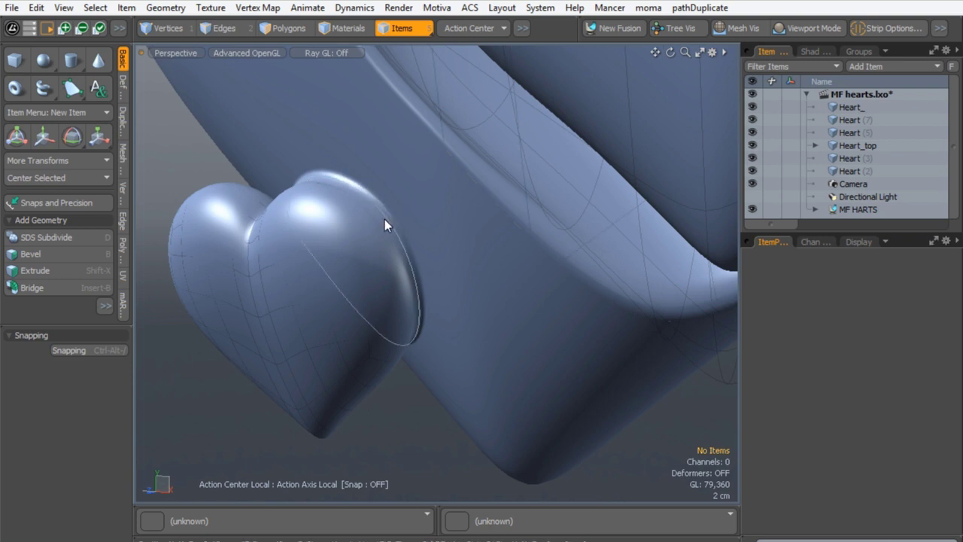
{"action": "left_click", "coordinate": [415, 283]}
{"action": "mouse_move", "coordinate": [390, 400]}
{"action": "left_mouse_down"}
{"action": "mouse_move", "coordinate": [419, 391]}
{"action": "mouse_move", "coordinate": [383, 392]}
{"action": "left_mouse_up"}
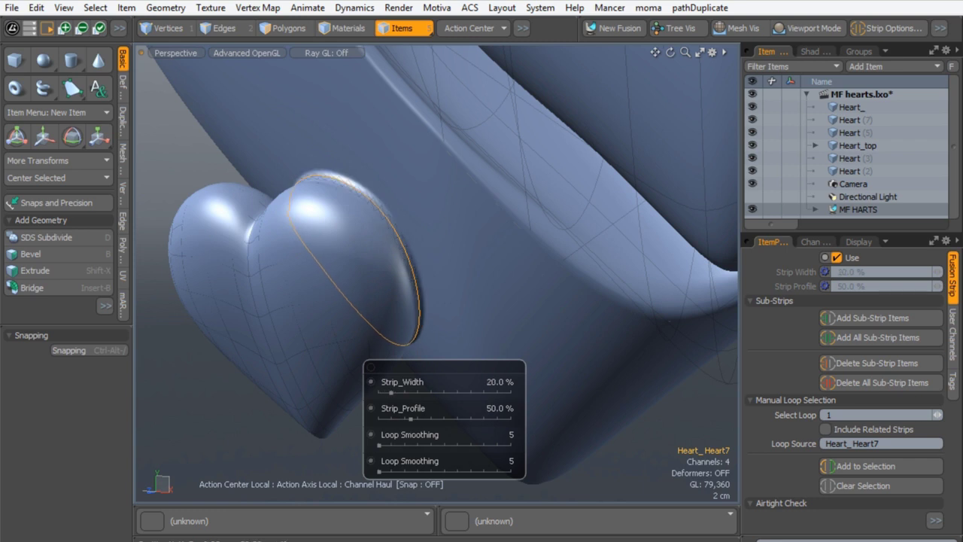
{"action": "left_click_drag", "start_coordinate": [441, 418], "coordinate": [381, 418]}
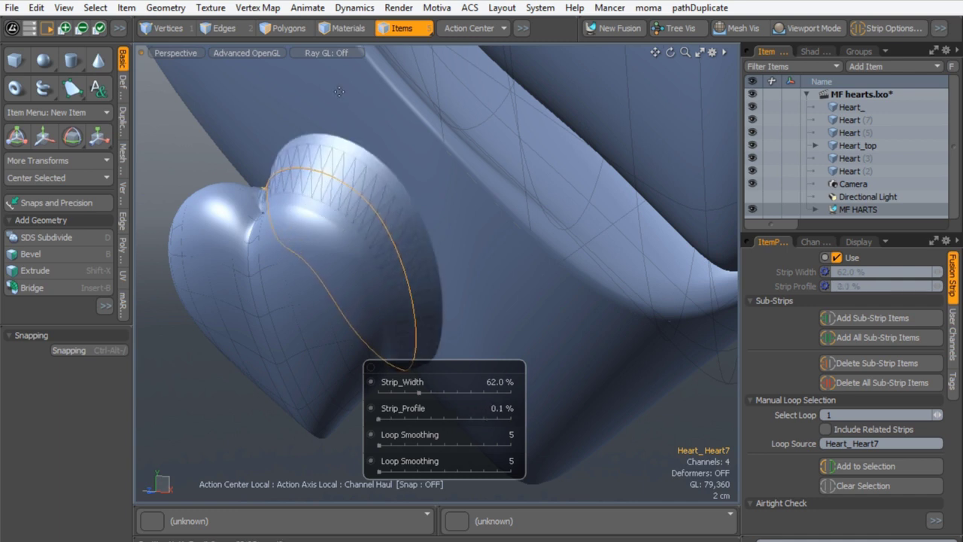
{"action": "left_click_drag", "start_coordinate": [378, 418], "coordinate": [407, 392]}
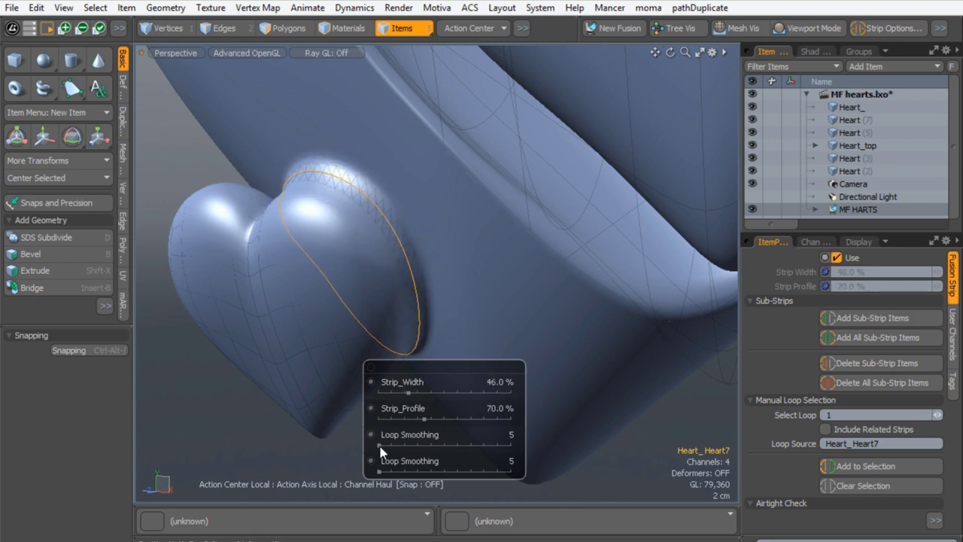
{"action": "left_click_drag", "start_coordinate": [380, 445], "coordinate": [378, 470]}
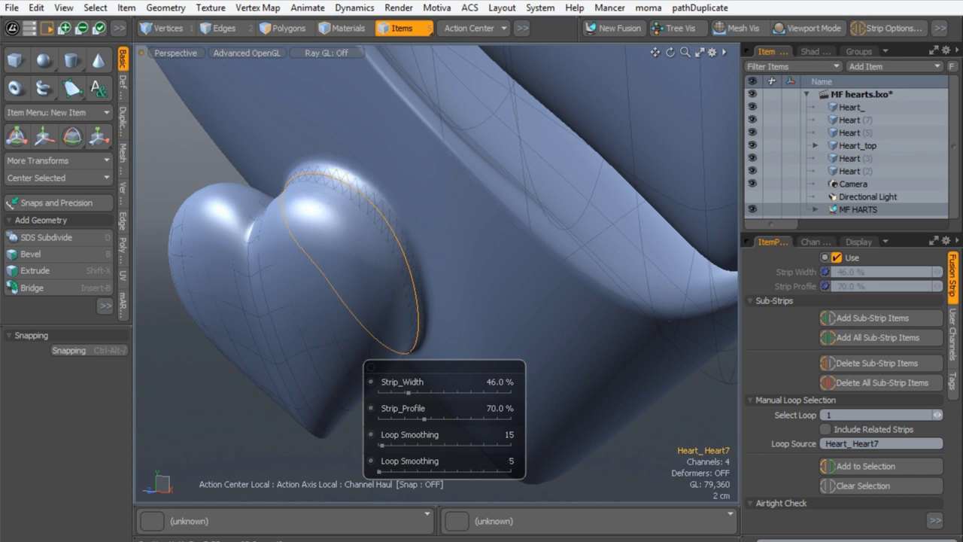
{"action": "mouse_move", "coordinate": [423, 425]}
{"action": "left_mouse_down"}
{"action": "mouse_move", "coordinate": [392, 418]}
{"action": "mouse_move", "coordinate": [425, 411]}
{"action": "mouse_move", "coordinate": [394, 392]}
{"action": "mouse_move", "coordinate": [409, 419]}
{"action": "mouse_move", "coordinate": [429, 418]}
{"action": "left_mouse_up"}
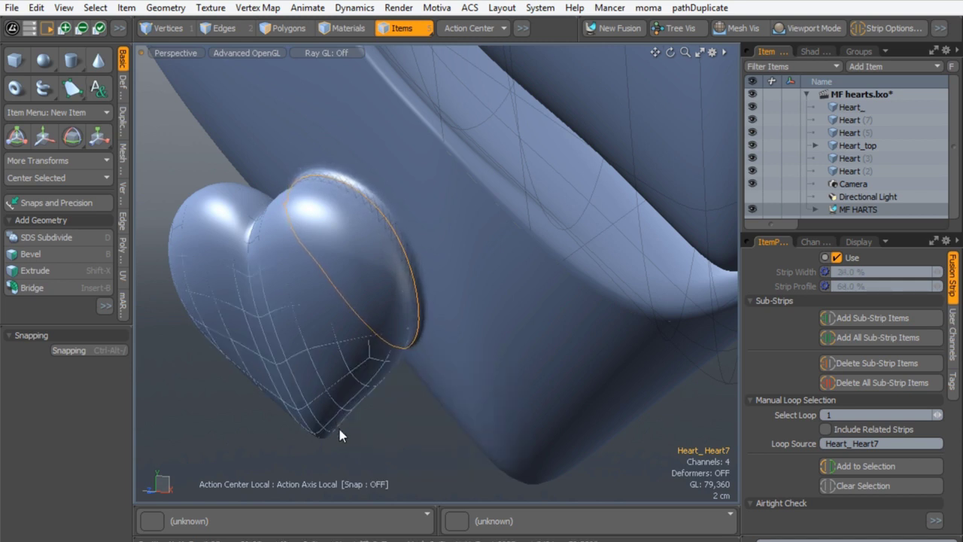
{"action": "left_click", "coordinate": [422, 370]}
{"action": "left_click_drag", "start_coordinate": [421, 370], "coordinate": [316, 166], "text": "alt"}
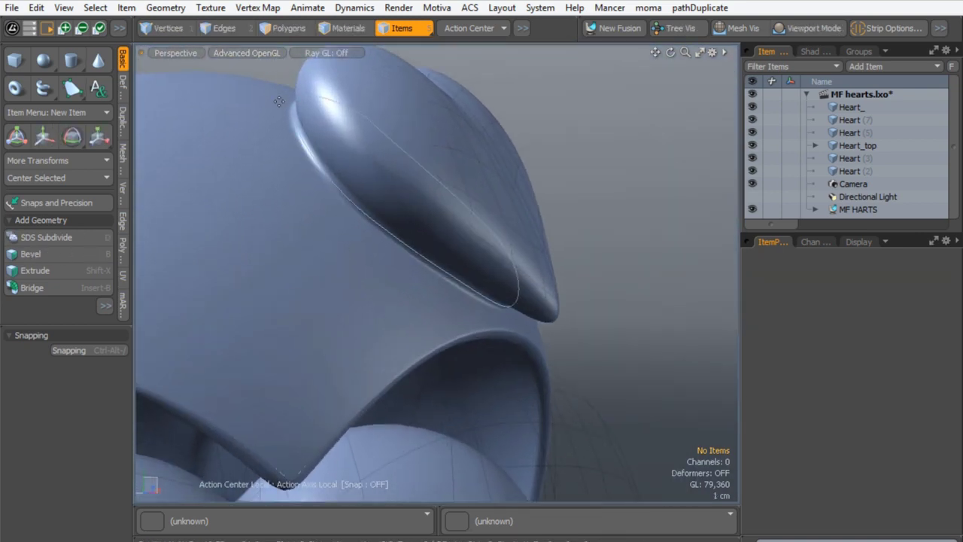
Step: Select the Heart_ Heart5 fusion strip, set Strip Width to 38% and Strip Profile to 102%, and deselect it
{"action": "left_click", "coordinate": [314, 157]}
{"action": "mouse_move", "coordinate": [391, 392]}
{"action": "left_mouse_down"}
{"action": "mouse_move", "coordinate": [404, 393]}
{"action": "mouse_move", "coordinate": [416, 418]}
{"action": "left_mouse_up"}
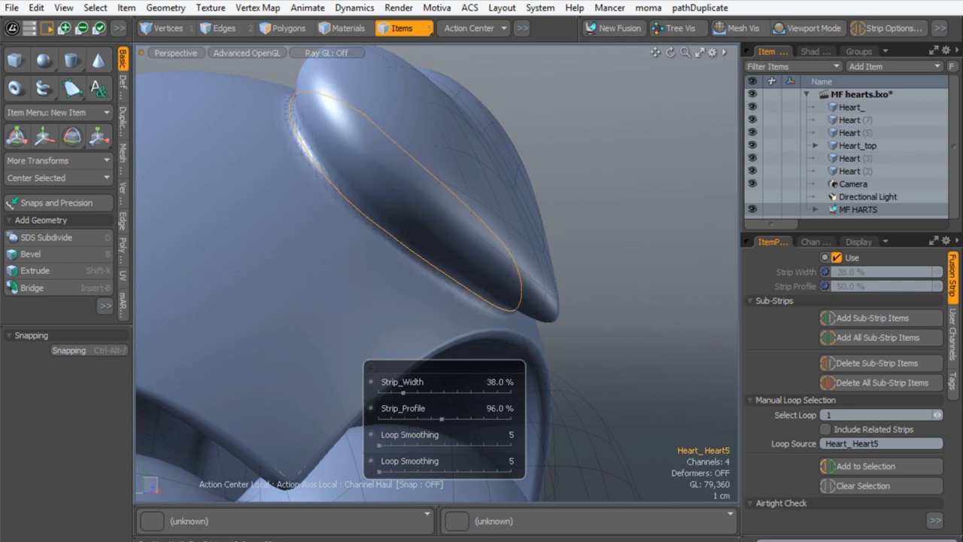
{"action": "left_click_drag", "start_coordinate": [278, 134], "coordinate": [311, 101], "text": "alt"}
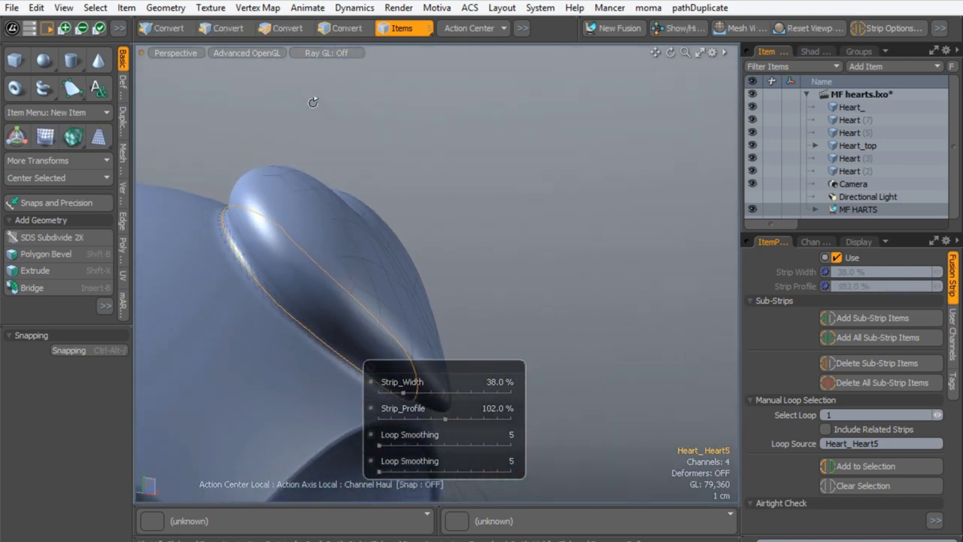
{"action": "left_click", "coordinate": [456, 238]}
Step: Examine the blend between the carved upper heart and the main heart, selecting Heart_, Heart_top and its cutter in turn
{"action": "scroll", "coordinate": [398, 241], "scroll_direction": "down", "scroll_amount": 4}
{"action": "left_click_drag", "start_coordinate": [398, 241], "coordinate": [283, 359], "text": "alt"}
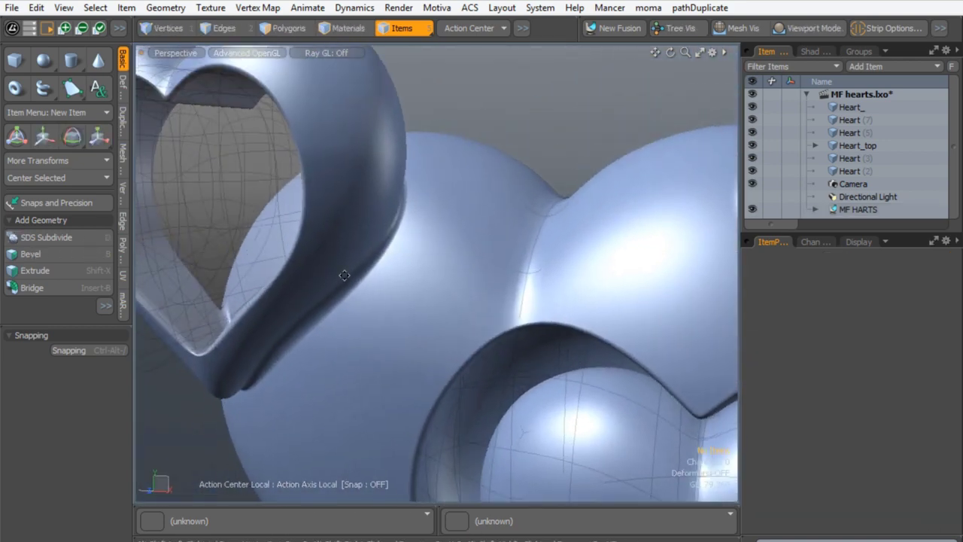
{"action": "scroll", "coordinate": [403, 234], "scroll_direction": "up", "scroll_amount": 3}
{"action": "left_click", "coordinate": [395, 237]}
{"action": "left_click_drag", "start_coordinate": [400, 209], "coordinate": [337, 240], "text": "alt"}
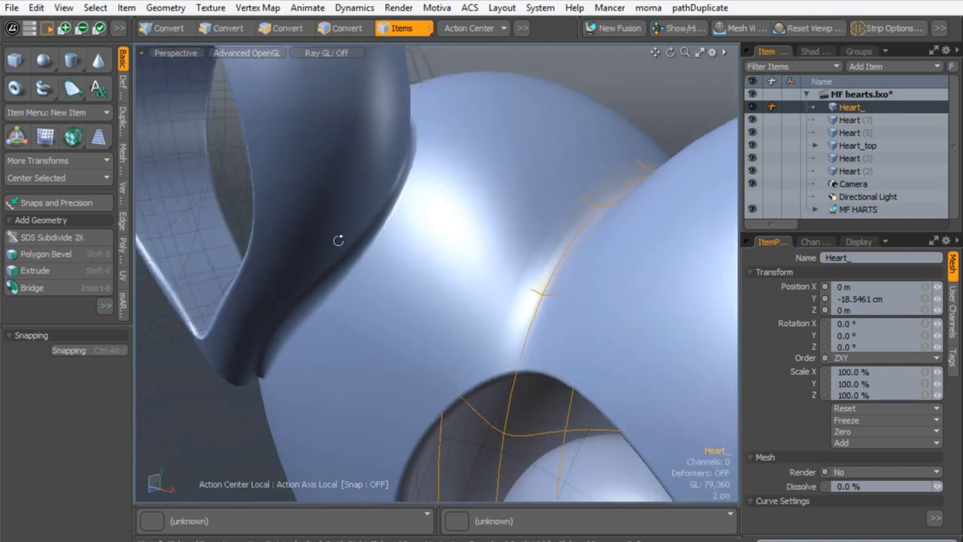
{"action": "left_click", "coordinate": [455, 78]}
{"action": "left_click", "coordinate": [380, 187]}
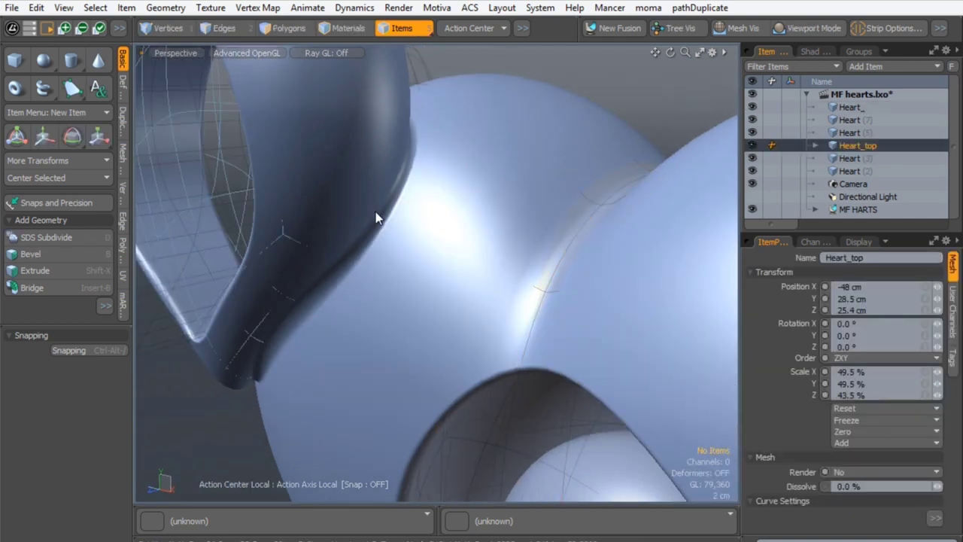
{"action": "left_click_drag", "start_coordinate": [375, 211], "coordinate": [290, 161], "text": "alt"}
{"action": "left_click", "coordinate": [160, 352]}
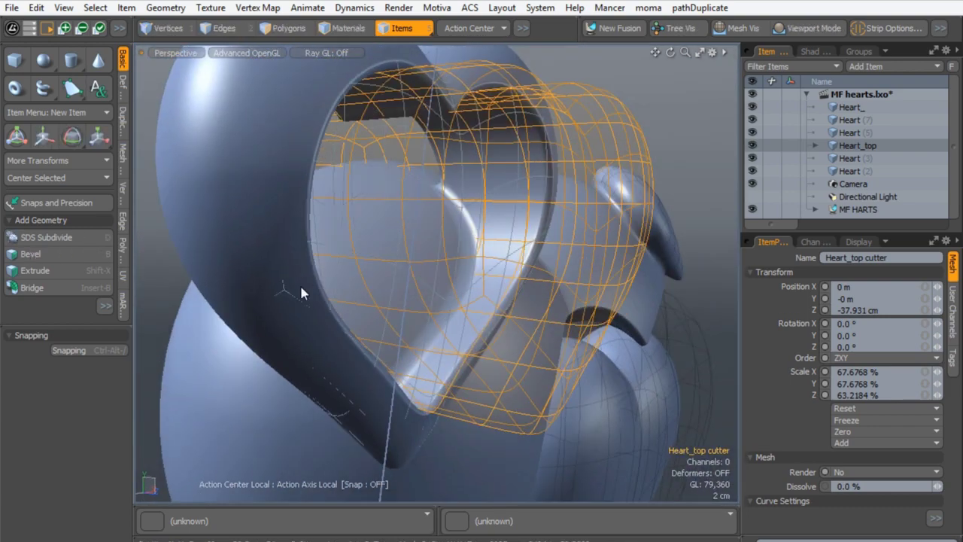
{"action": "left_click", "coordinate": [331, 346]}
{"action": "left_click_drag", "start_coordinate": [332, 346], "coordinate": [308, 348], "text": "alt"}
{"action": "left_click_drag", "start_coordinate": [397, 347], "coordinate": [511, 224], "text": "alt"}
{"action": "left_click", "coordinate": [398, 295]}
{"action": "left_click", "coordinate": [564, 253]}
{"action": "scroll", "coordinate": [419, 351], "scroll_direction": "up", "scroll_amount": 3}
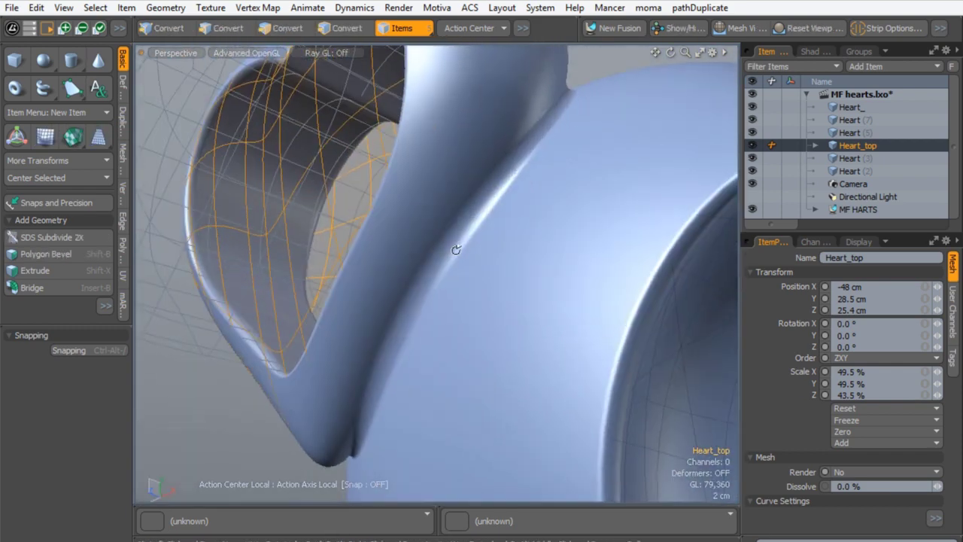
{"action": "left_click_drag", "start_coordinate": [456, 249], "coordinate": [531, 134], "text": "alt"}
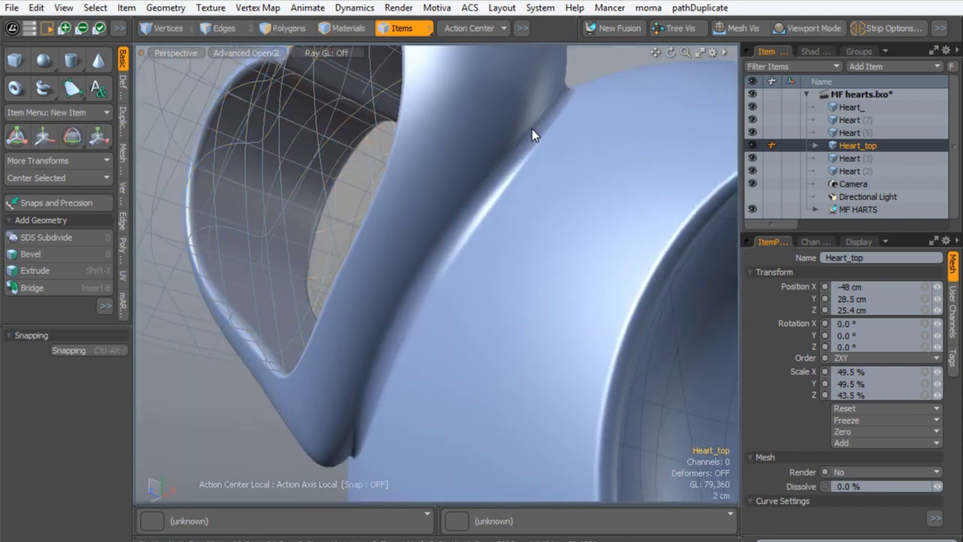
Step: Save the scene as a separate file named MF hearts flaten.lxo
{"action": "scroll", "coordinate": [471, 276], "scroll_direction": "down", "scroll_amount": 6}
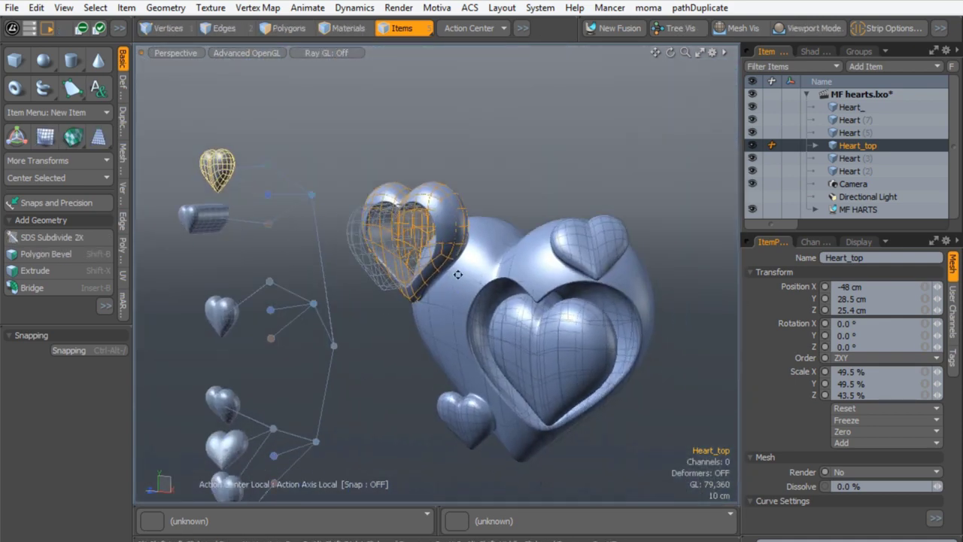
{"action": "left_click_drag", "start_coordinate": [457, 275], "coordinate": [458, 312], "text": "alt"}
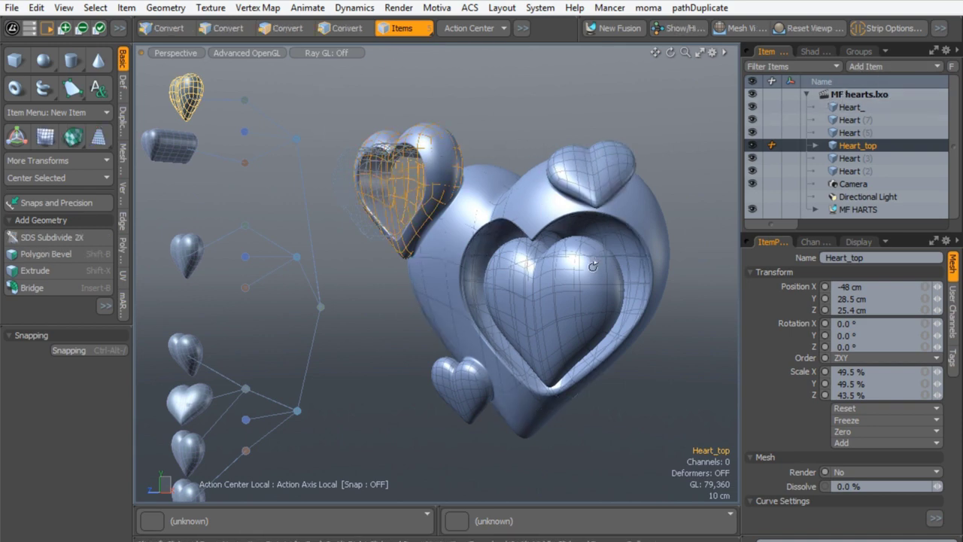
{"action": "left_click_drag", "start_coordinate": [431, 153], "coordinate": [560, 218], "text": "alt"}
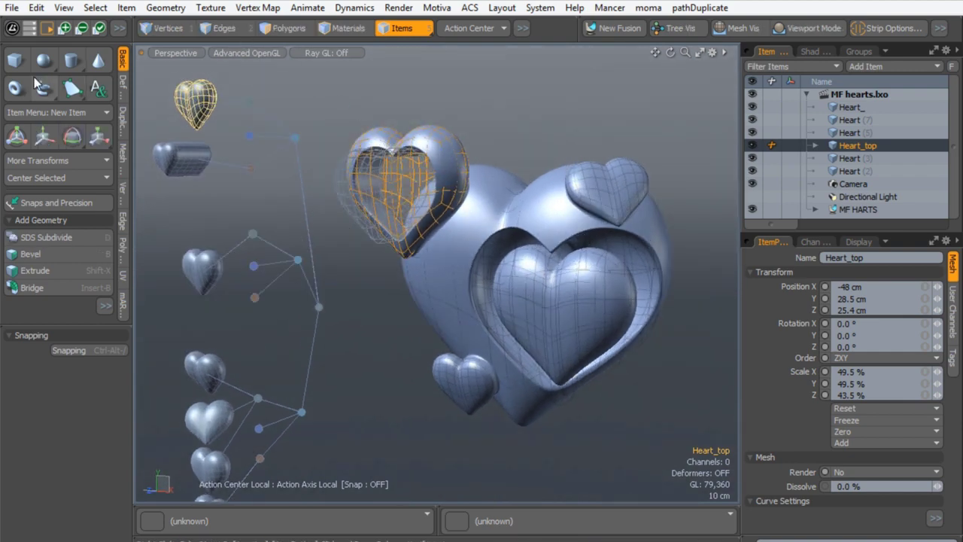
{"action": "left_click", "coordinate": [12, 7]}
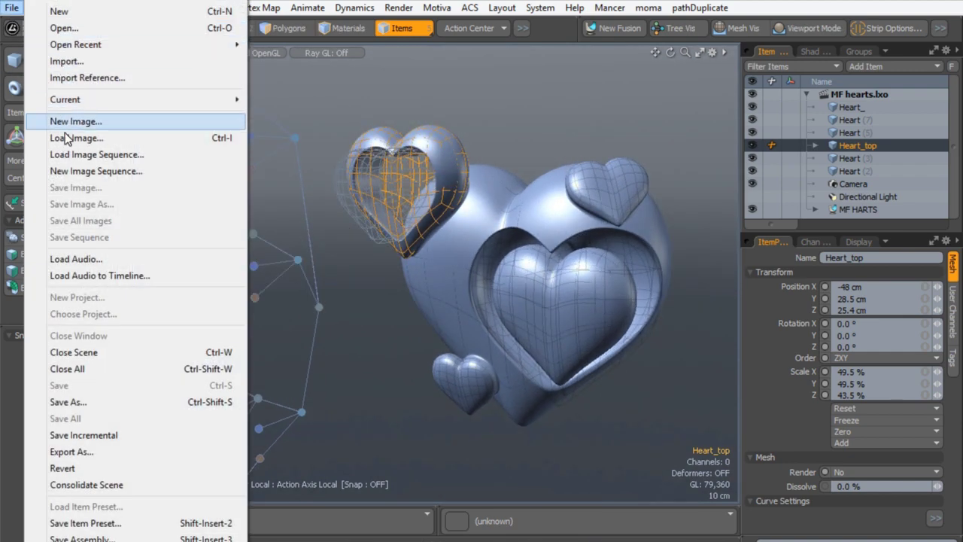
{"action": "left_click", "coordinate": [75, 401]}
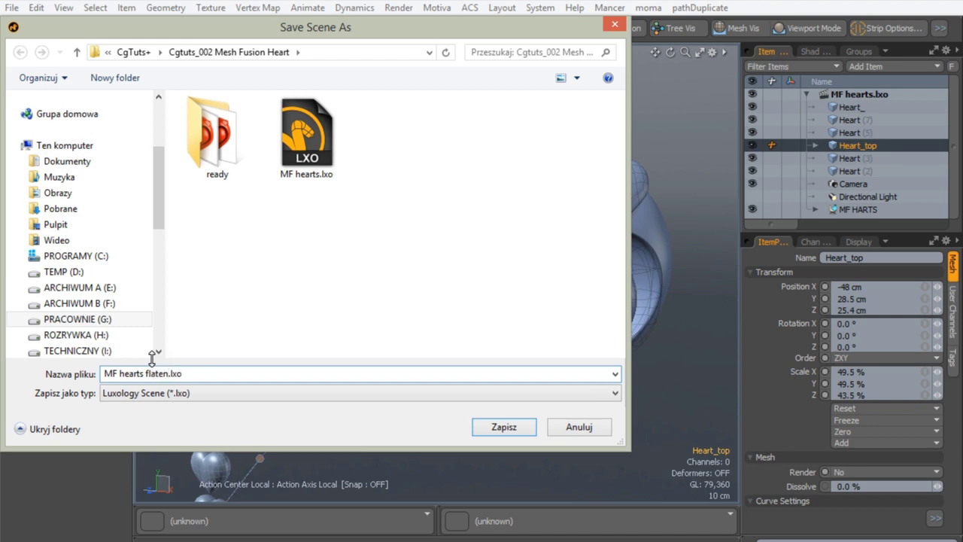
{"action": "key", "text": "Return"}
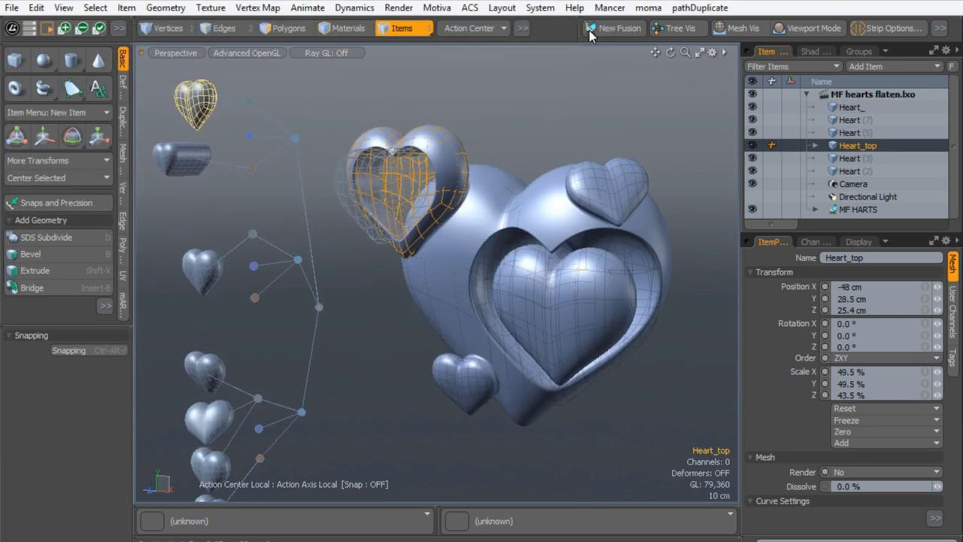
Step: Select MF HARTS, enlarge the item properties area and collapse the Strip Settings and Modeling Utilities sections
{"action": "left_click", "coordinate": [857, 210]}
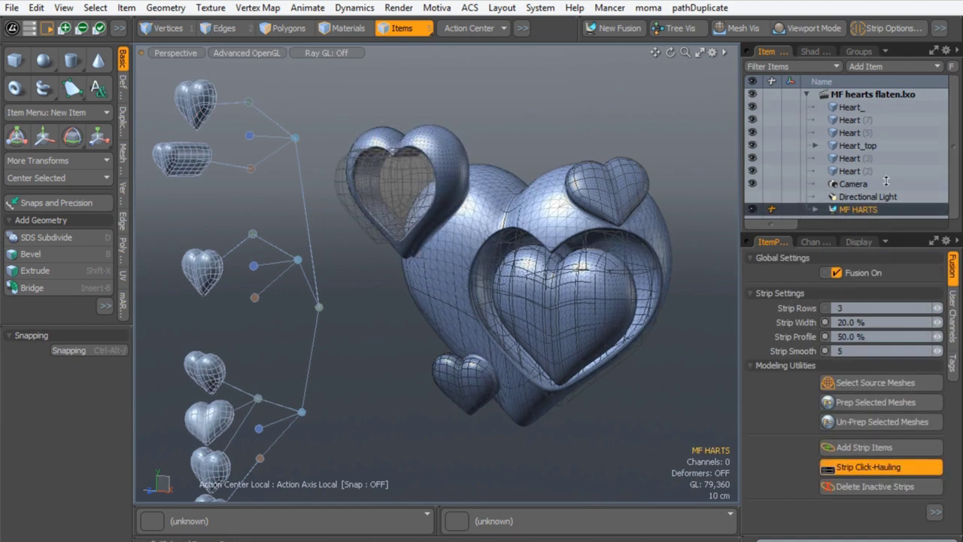
{"action": "left_click_drag", "start_coordinate": [885, 181], "coordinate": [884, 96]}
{"action": "left_click_drag", "start_coordinate": [572, 254], "coordinate": [607, 254], "text": "ctrl+alt"}
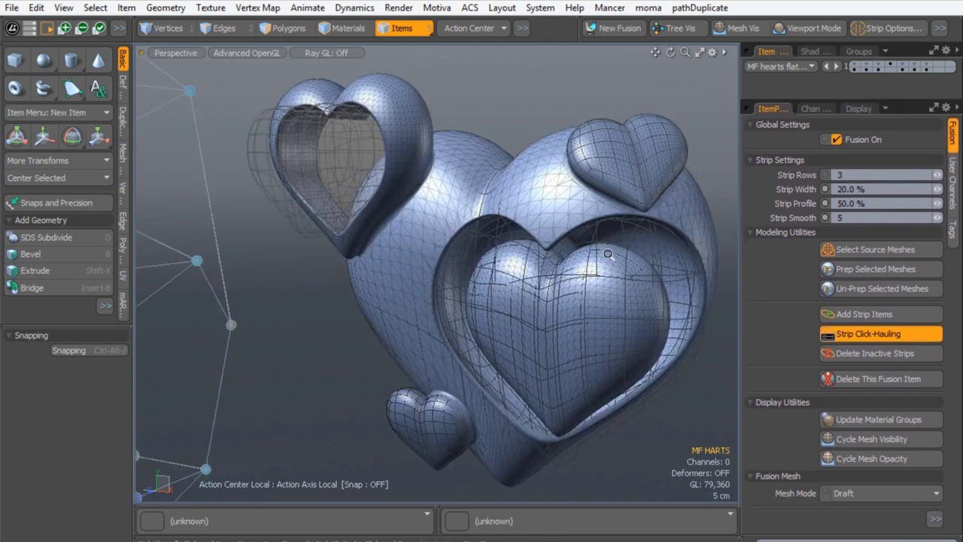
{"action": "left_click_drag", "start_coordinate": [594, 300], "coordinate": [522, 241], "text": "alt"}
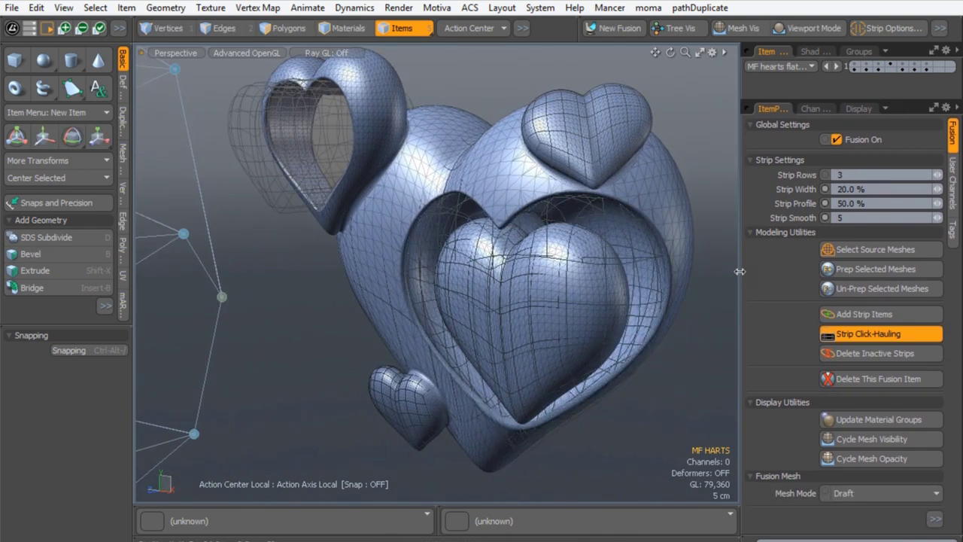
{"action": "left_click", "coordinate": [750, 159]}
{"action": "left_click", "coordinate": [752, 175]}
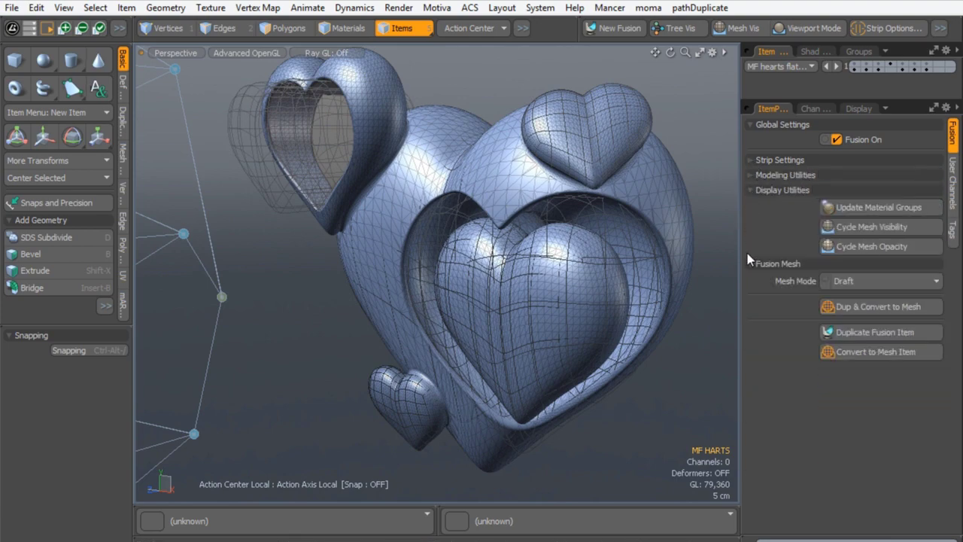
Step: Examine the wireframe of the fused hearts, set the Mesh Mode of MF HARTS to Airtight Draft and inspect the mesh
{"action": "left_click_drag", "start_coordinate": [694, 266], "coordinate": [545, 176], "text": "alt"}
{"action": "scroll", "coordinate": [571, 157], "scroll_direction": "up", "scroll_amount": 3}
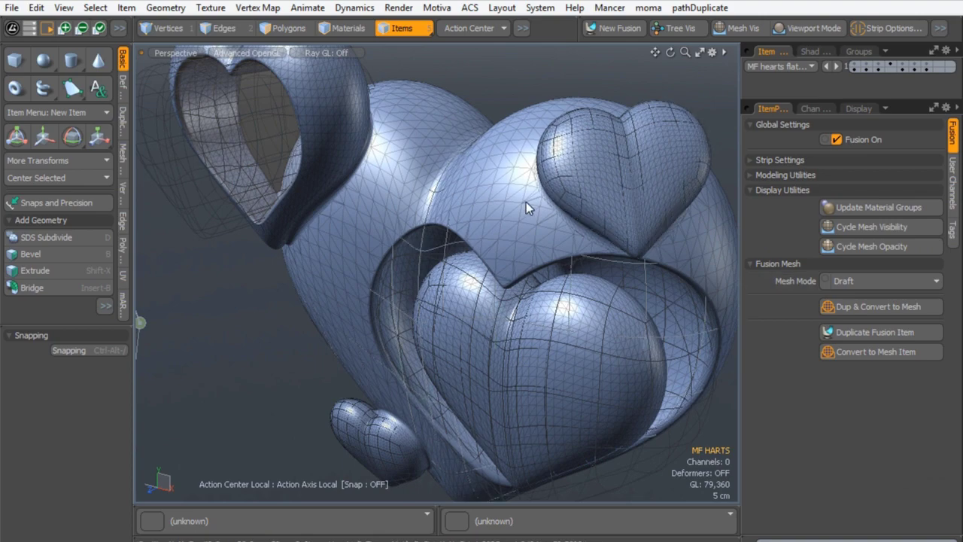
{"action": "scroll", "coordinate": [570, 185], "scroll_direction": "up", "scroll_amount": 2}
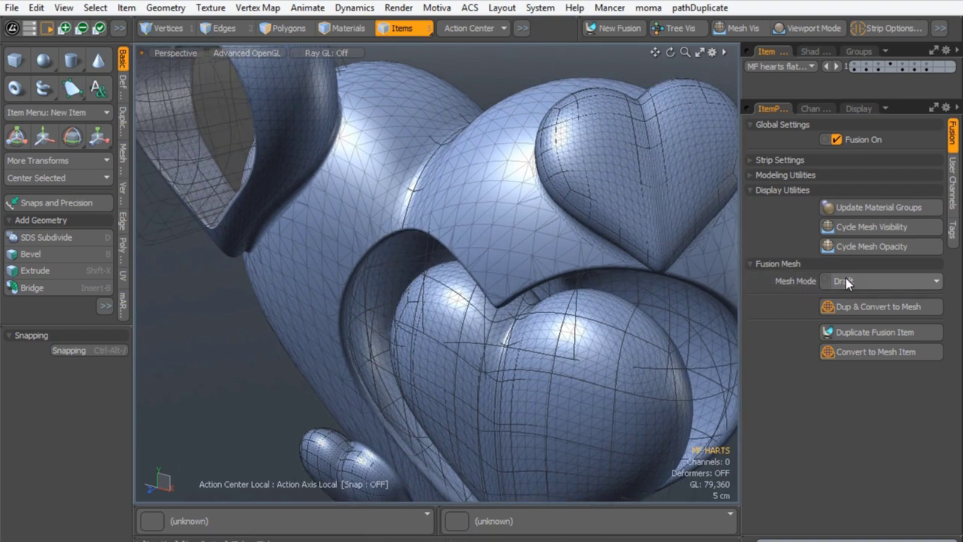
{"action": "left_click_drag", "start_coordinate": [555, 250], "coordinate": [479, 210], "text": "alt"}
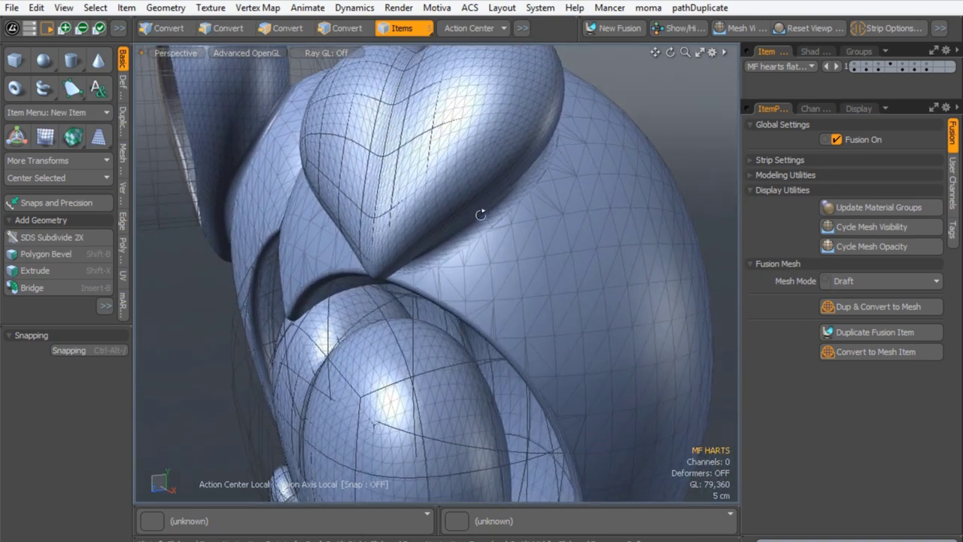
{"action": "left_click_drag", "start_coordinate": [576, 215], "coordinate": [617, 248], "text": "alt"}
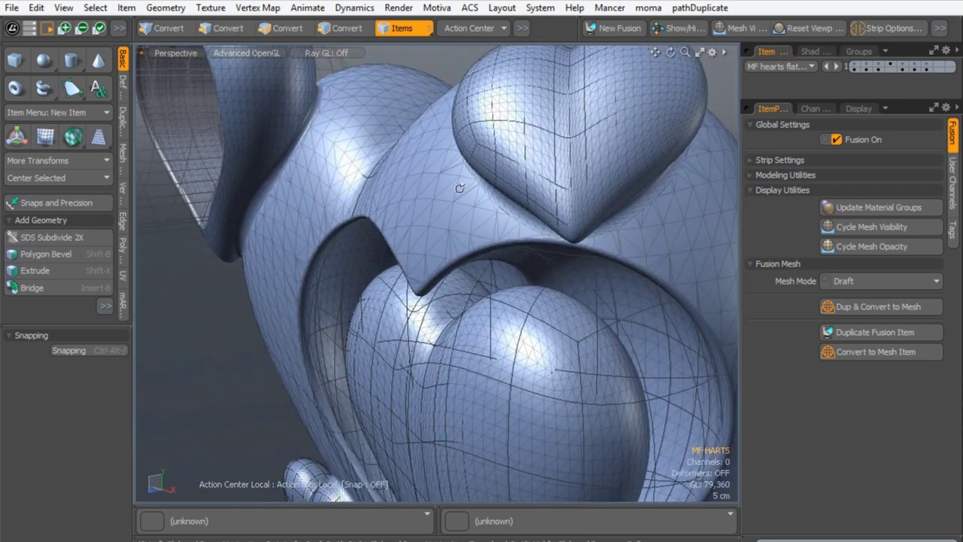
{"action": "left_click", "coordinate": [933, 284]}
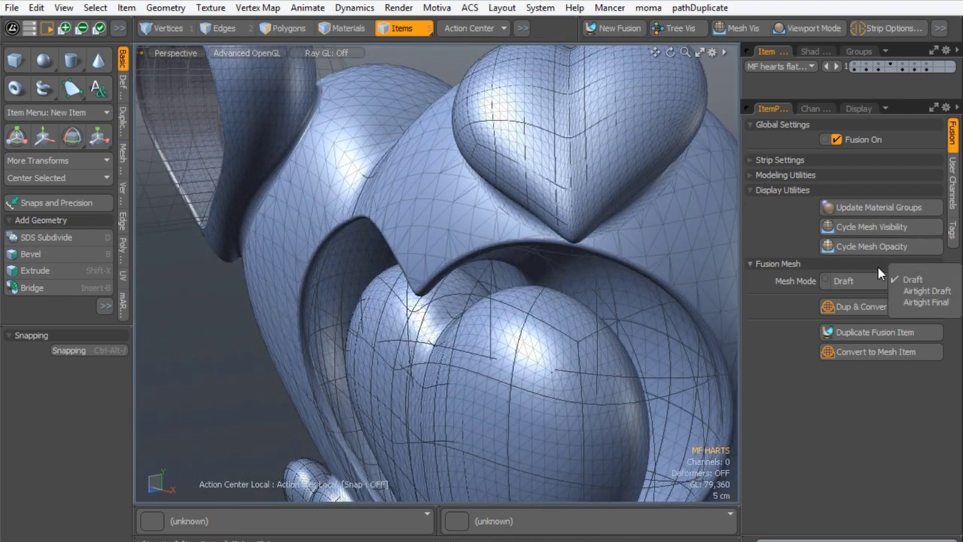
{"action": "left_click", "coordinate": [934, 293]}
{"action": "mouse_move", "coordinate": [466, 203]}
{"action": "left_mouse_down", "text": "alt"}
{"action": "mouse_move", "coordinate": [451, 187]}
{"action": "mouse_move", "coordinate": [531, 236]}
{"action": "mouse_move", "coordinate": [395, 266]}
{"action": "mouse_move", "coordinate": [443, 204]}
{"action": "mouse_move", "coordinate": [477, 217]}
{"action": "mouse_move", "coordinate": [485, 204]}
{"action": "left_mouse_up", "text": "alt"}
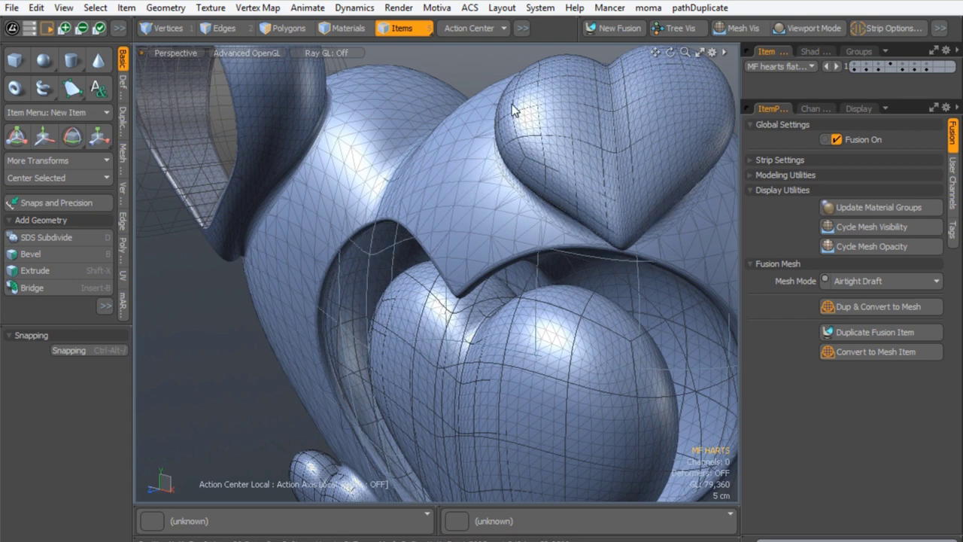
Step: Set the Mesh Mode of the MF HARTS fusion item to Airtight Final
{"action": "left_click", "coordinate": [857, 281]}
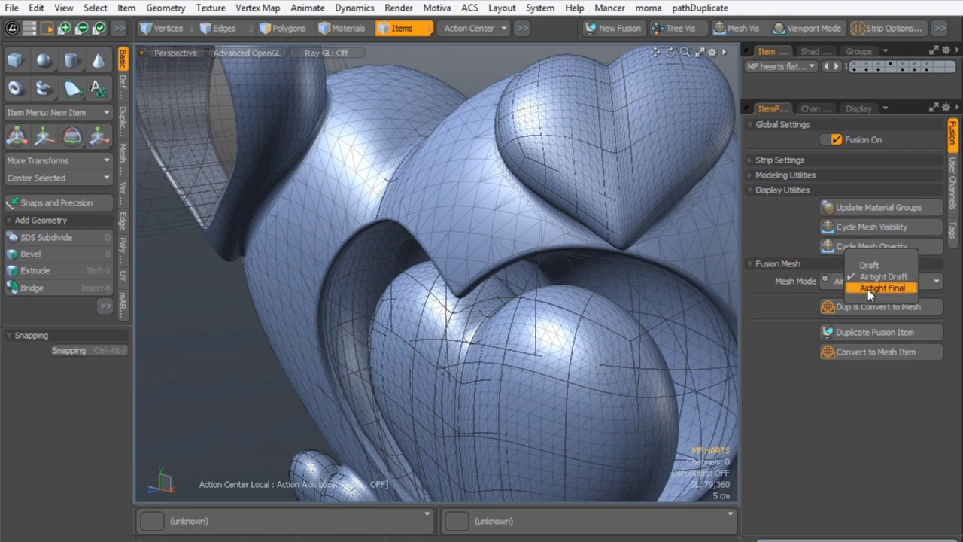
{"action": "left_click", "coordinate": [892, 288]}
{"action": "mouse_move", "coordinate": [431, 172]}
{"action": "left_mouse_down", "text": "alt"}
{"action": "mouse_move", "coordinate": [503, 172]}
{"action": "mouse_move", "coordinate": [398, 238]}
{"action": "mouse_move", "coordinate": [498, 188]}
{"action": "mouse_move", "coordinate": [469, 253]}
{"action": "mouse_move", "coordinate": [404, 241]}
{"action": "mouse_move", "coordinate": [429, 216]}
{"action": "mouse_move", "coordinate": [438, 159]}
{"action": "left_mouse_up", "text": "alt"}
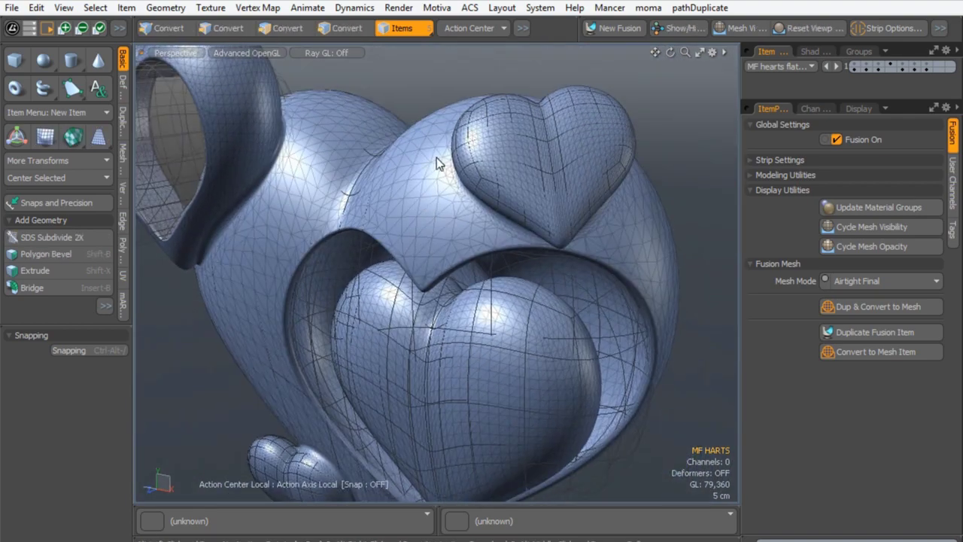
Step: Convert the fusion item to a mesh item named MF HARTS Mesh flaten, and deselect it
{"action": "left_click", "coordinate": [870, 353]}
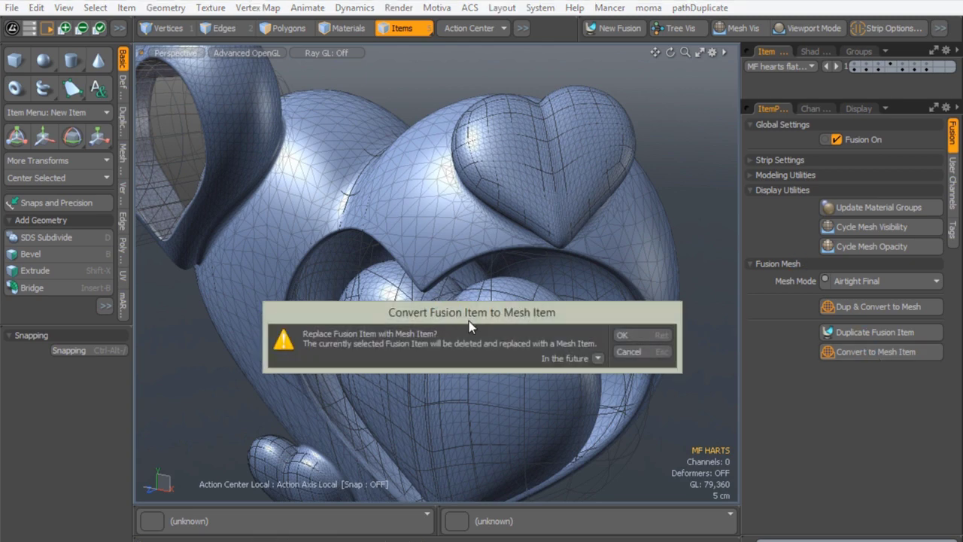
{"action": "left_click", "coordinate": [626, 336]}
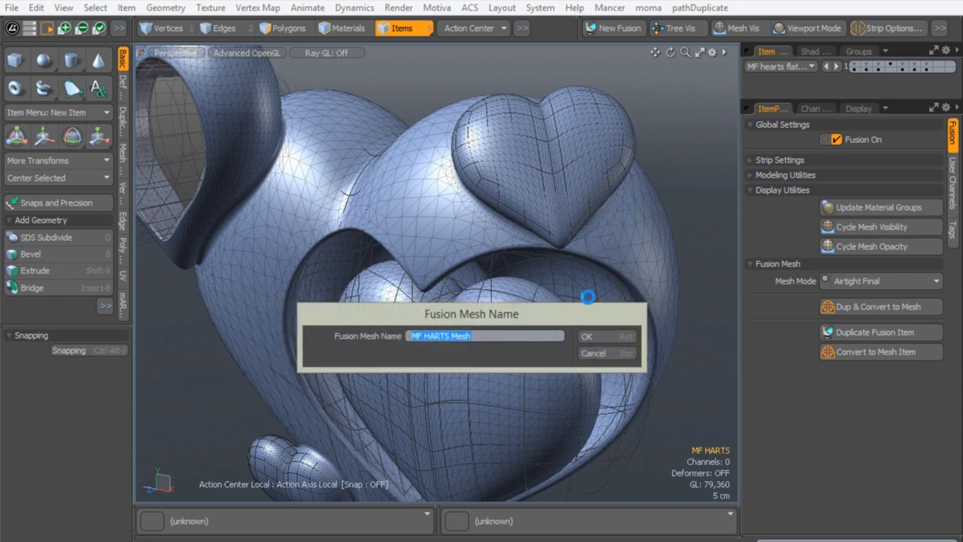
{"action": "left_click", "coordinate": [483, 335]}
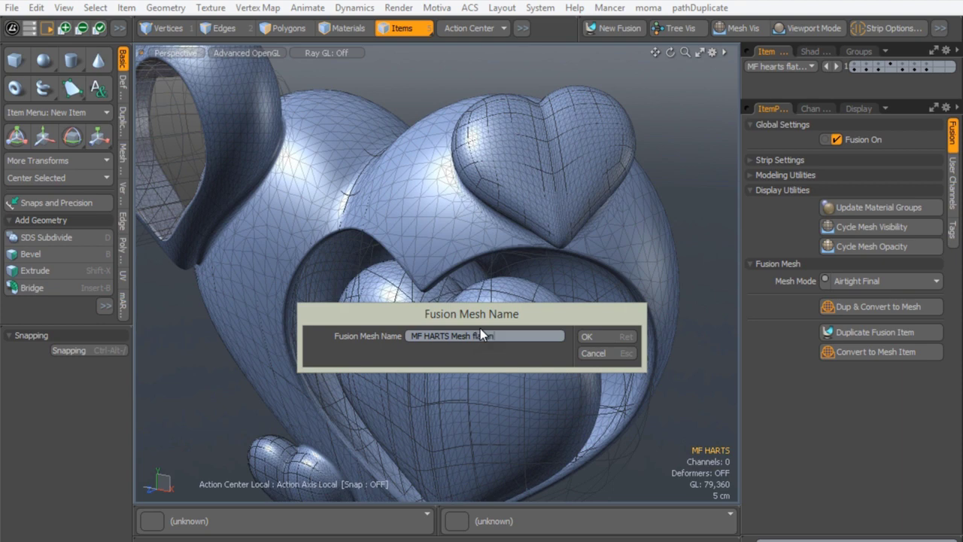
{"action": "type", "text": "flaten"}
{"action": "left_click", "coordinate": [587, 336]}
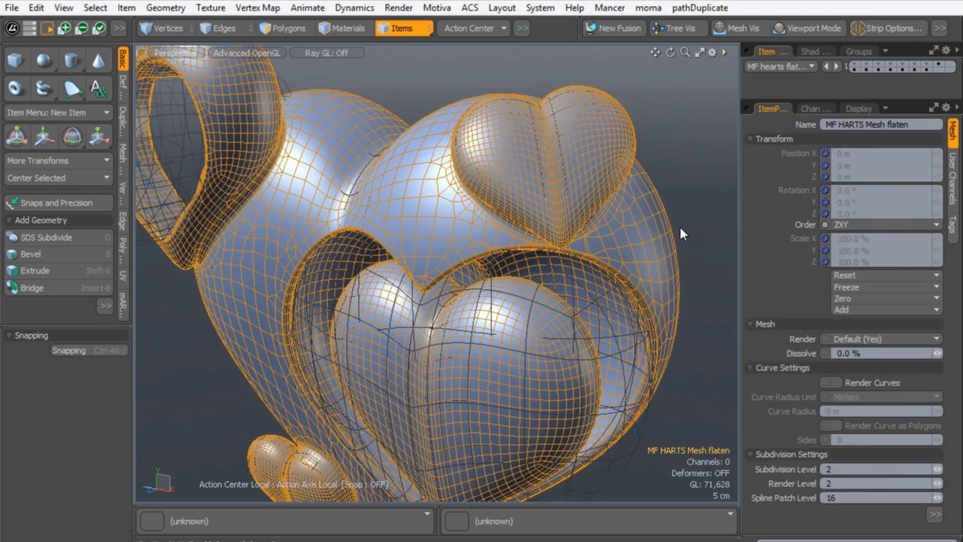
{"action": "left_click", "coordinate": [698, 214]}
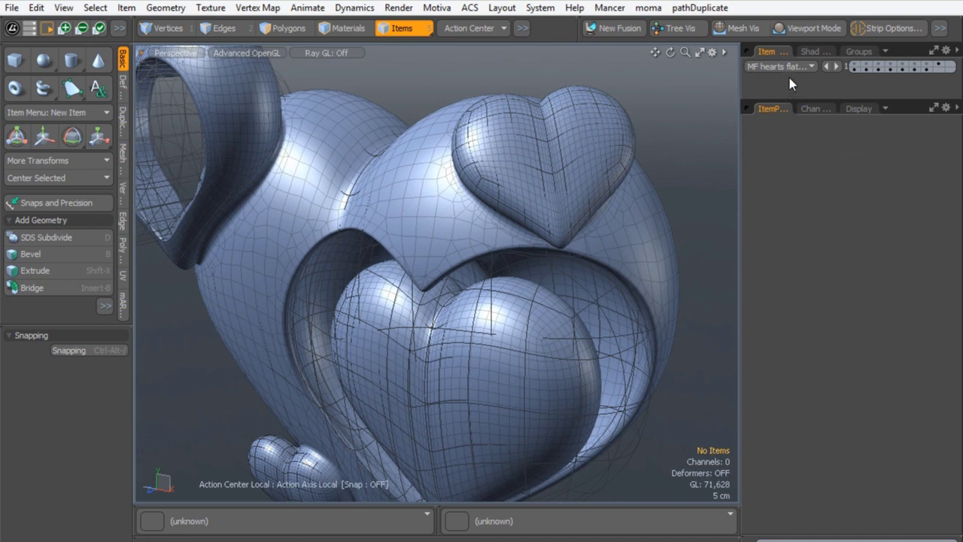
Step: Enlarge the item list, group the six source heart meshes from Heart_ to Heart (2) and hide the group
{"action": "left_click_drag", "start_coordinate": [801, 99], "coordinate": [801, 295]}
{"action": "left_click", "coordinate": [834, 209]}
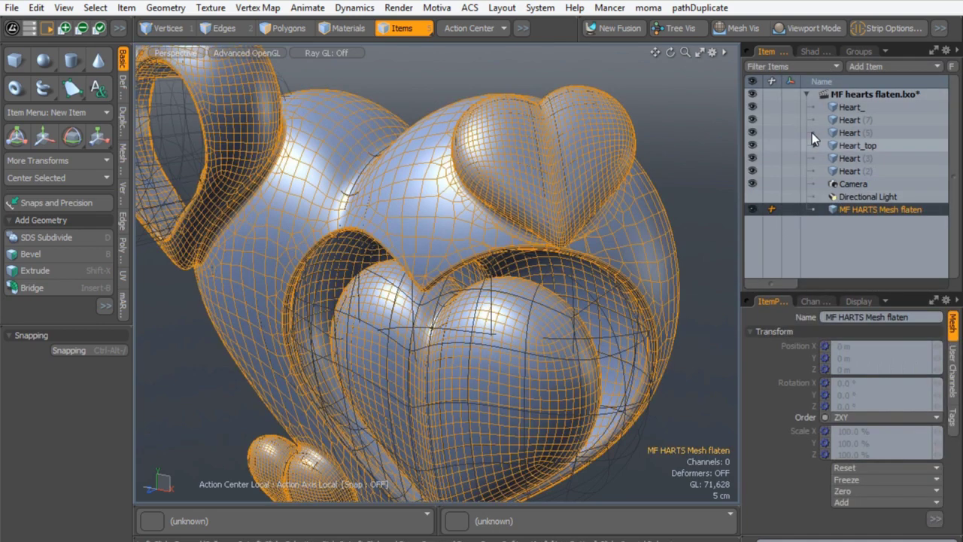
{"action": "left_click", "coordinate": [835, 107]}
{"action": "left_click", "coordinate": [850, 172], "text": "shift"}
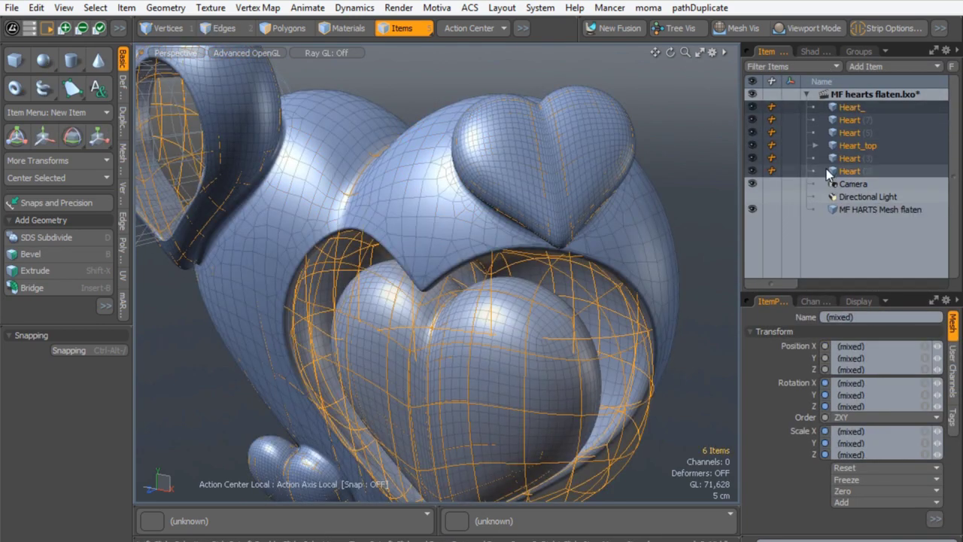
{"action": "key", "text": "ctrl+g"}
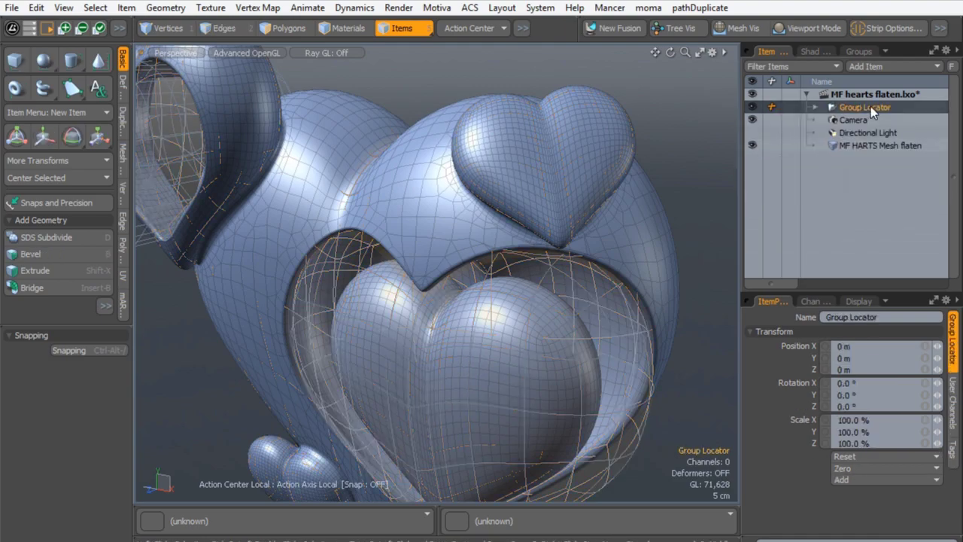
{"action": "left_click", "coordinate": [752, 107]}
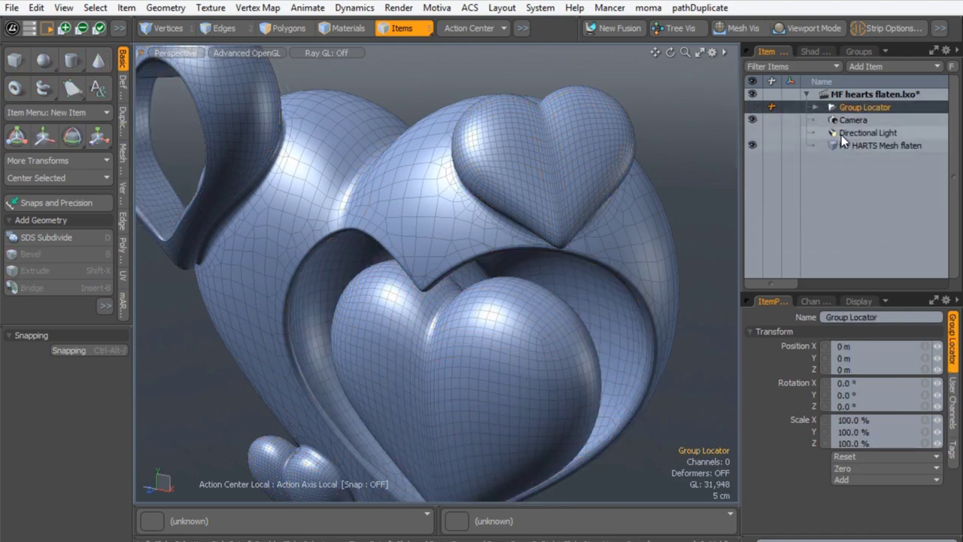
Step: Convert the MF HARTS Mesh flaten item to Catmull-Clark subdivision surfaces, inspect the smoothed hearts and deselect the mesh
{"action": "left_click", "coordinate": [865, 145]}
{"action": "left_click_drag", "start_coordinate": [399, 336], "coordinate": [264, 322], "text": "alt"}
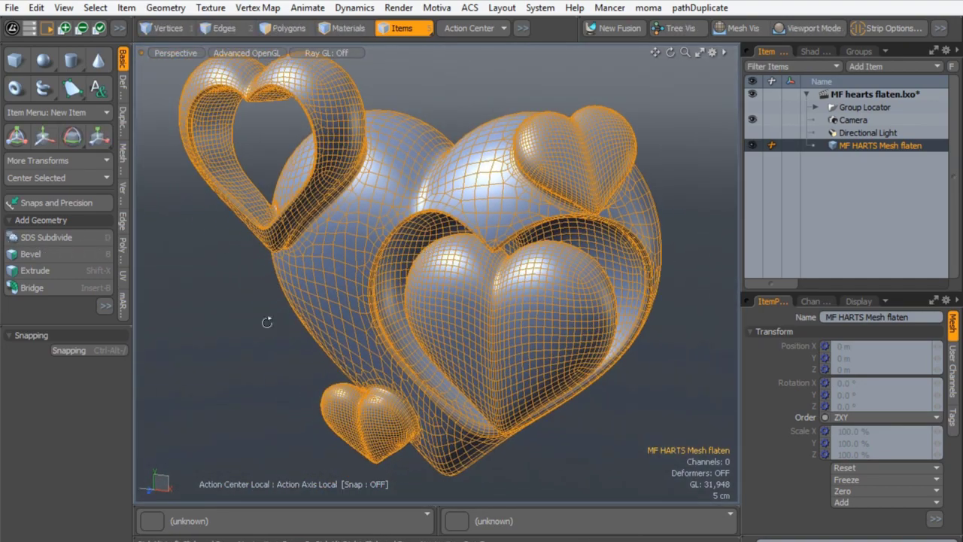
{"action": "left_click", "coordinate": [264, 322]}
{"action": "left_click", "coordinate": [311, 274]}
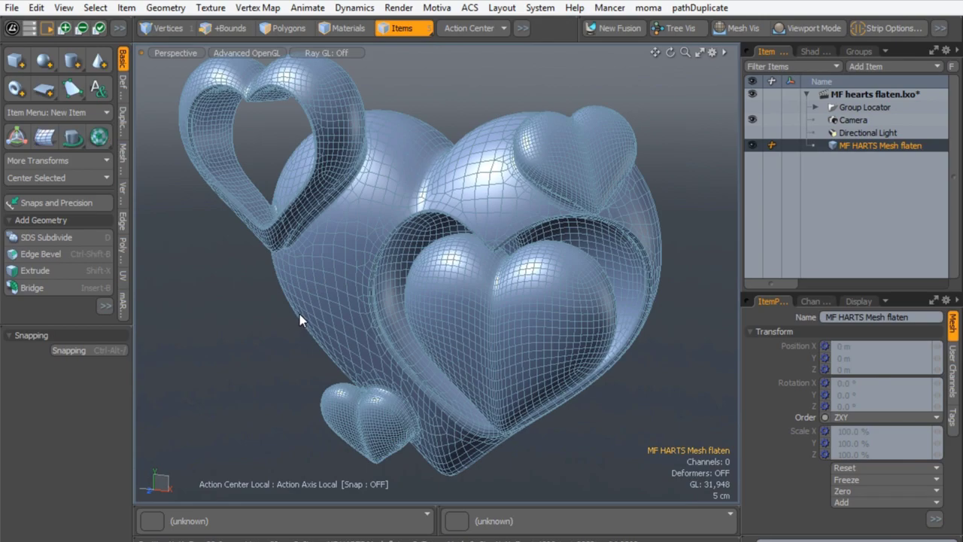
{"action": "key", "text": "shift+Tab"}
{"action": "scroll", "coordinate": [520, 167], "scroll_direction": "up", "scroll_amount": 5}
{"action": "left_click_drag", "start_coordinate": [604, 161], "coordinate": [420, 278], "text": "alt"}
{"action": "left_click", "coordinate": [284, 356]}
{"action": "left_click_drag", "start_coordinate": [283, 356], "coordinate": [379, 312], "text": "alt"}
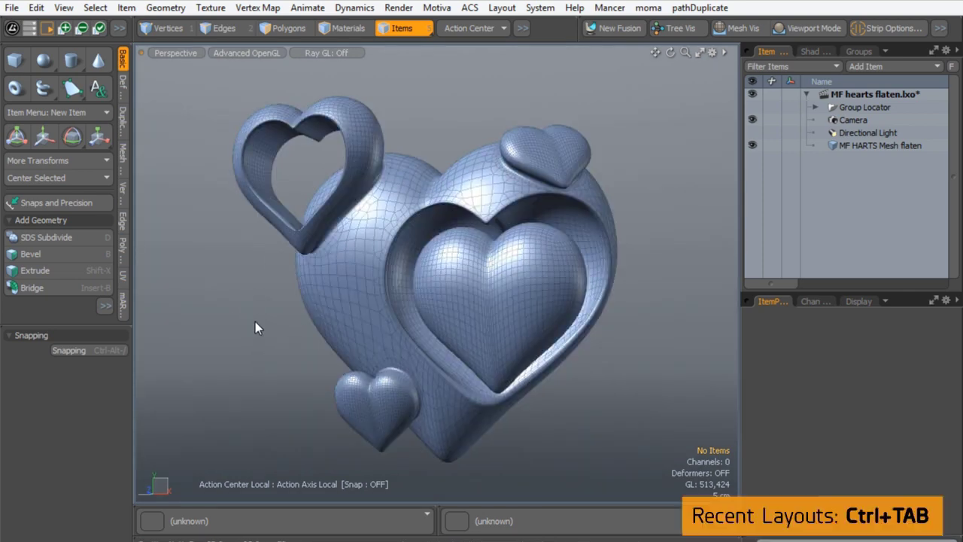
Step: Switch to the Render layout and frame all the hearts within the render preview
{"action": "key", "text": "ctrl+Tab"}
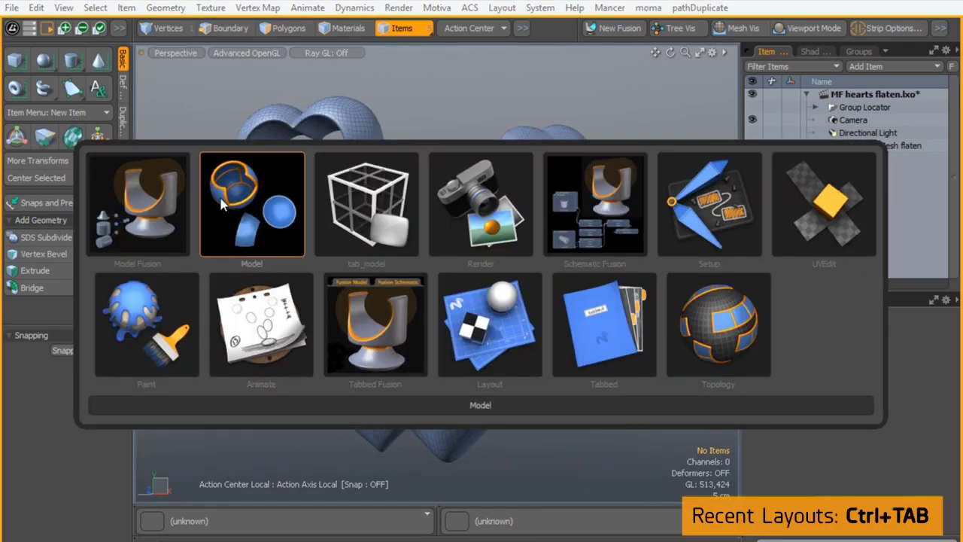
{"action": "left_click", "coordinate": [483, 209]}
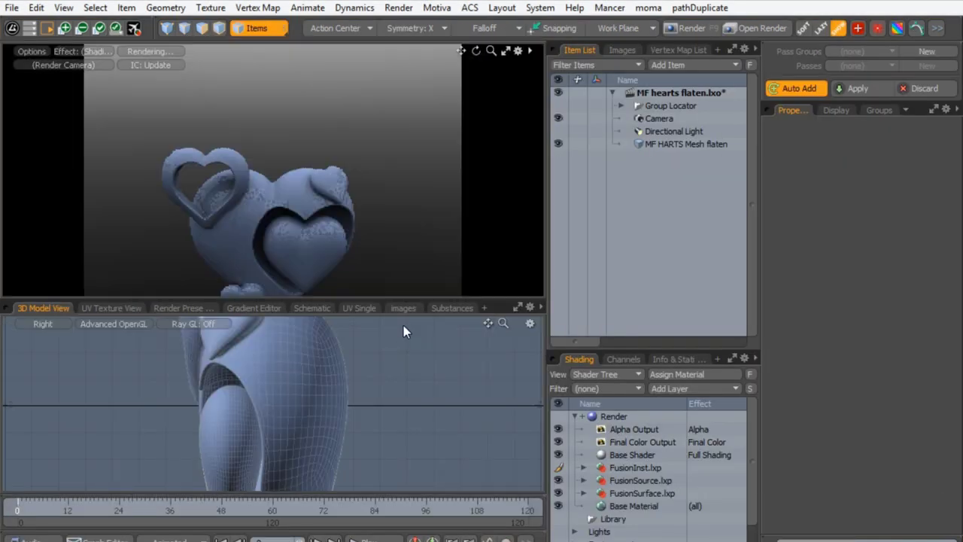
{"action": "mouse_move", "coordinate": [279, 215]}
{"action": "left_mouse_down", "text": "alt"}
{"action": "mouse_move", "coordinate": [237, 184]}
{"action": "mouse_move", "coordinate": [264, 225]}
{"action": "mouse_move", "coordinate": [265, 194]}
{"action": "mouse_move", "coordinate": [297, 143]}
{"action": "mouse_move", "coordinate": [270, 137]}
{"action": "mouse_move", "coordinate": [279, 129]}
{"action": "left_mouse_up", "text": "alt"}
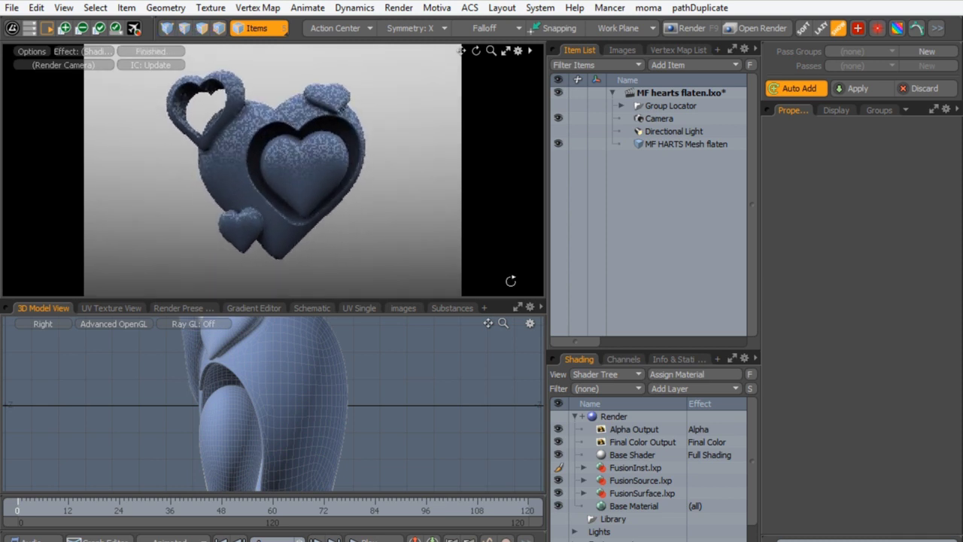
Step: Enlarge the shader tree and delete the FusionInst.lxp, FusionSource.lxp and FusionSurface.lxp groups together with their child items
{"action": "left_click_drag", "start_coordinate": [637, 346], "coordinate": [636, 218]}
{"action": "left_click", "coordinate": [632, 337]}
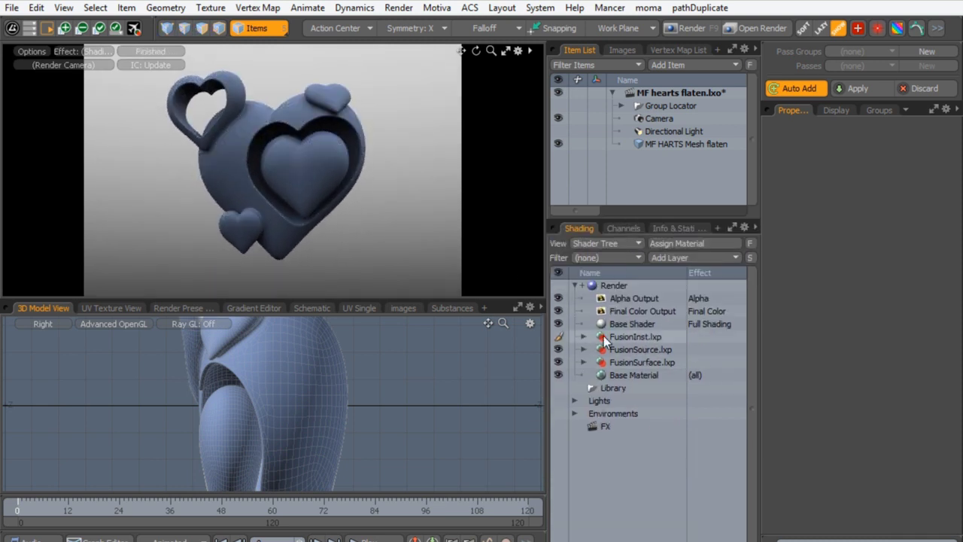
{"action": "left_click", "coordinate": [620, 360], "text": "shift"}
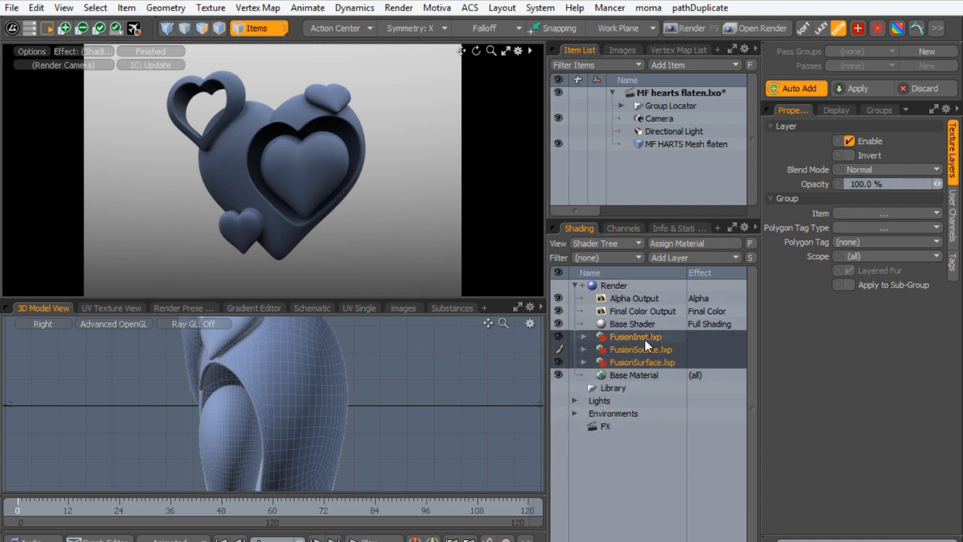
{"action": "key", "text": "Delete"}
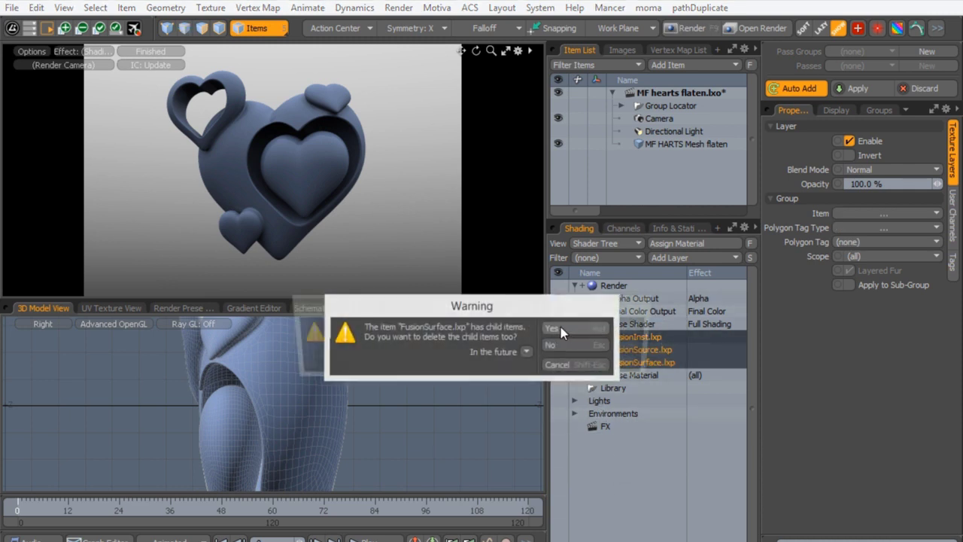
{"action": "left_click", "coordinate": [562, 327]}
{"action": "left_click", "coordinate": [593, 327]}
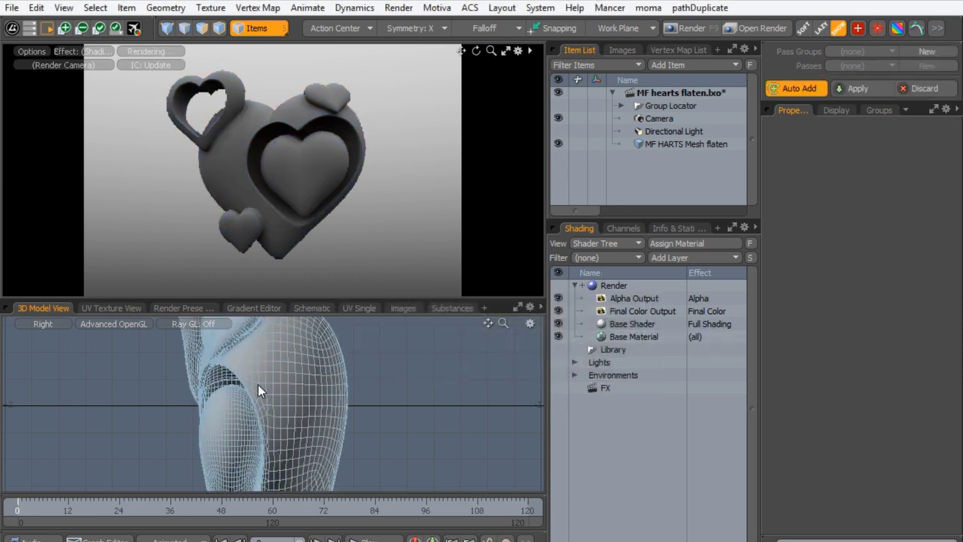
Step: Select MF HARTS Mesh flaten in polygon mode and assign all its polygons a new material named Heart
{"action": "scroll", "coordinate": [260, 389], "scroll_direction": "down", "scroll_amount": 5}
{"action": "left_click_drag", "start_coordinate": [206, 378], "coordinate": [241, 389], "text": "alt"}
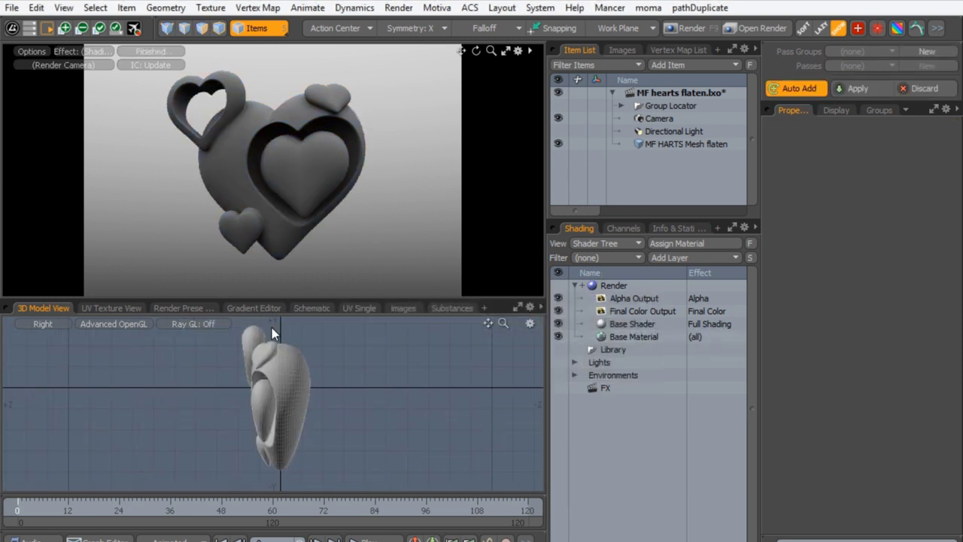
{"action": "left_click", "coordinate": [646, 144]}
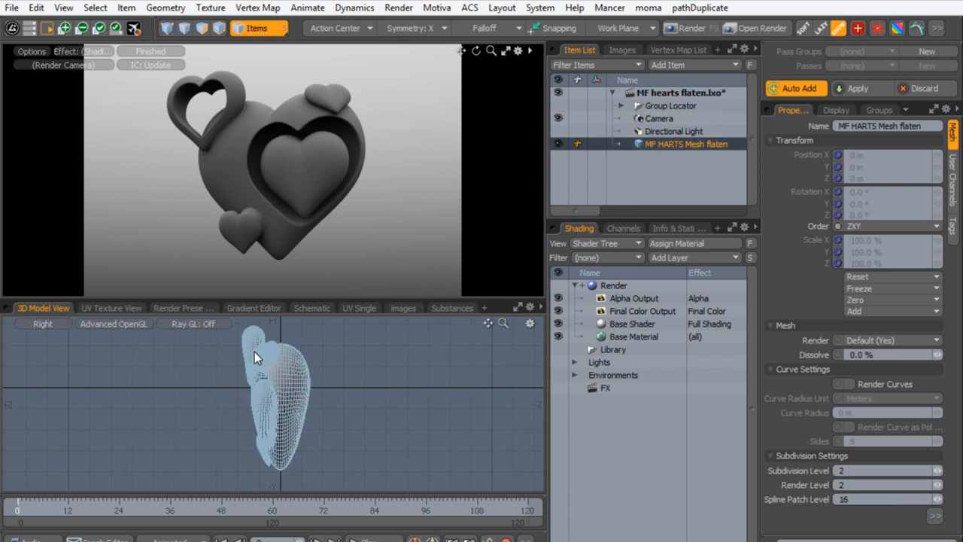
{"action": "left_click", "coordinate": [202, 27]}
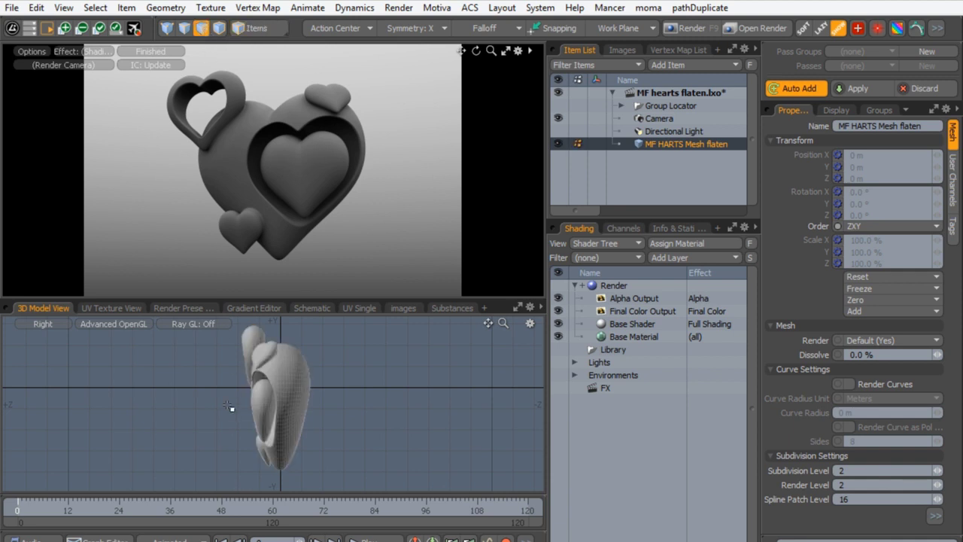
{"action": "key", "text": "m"}
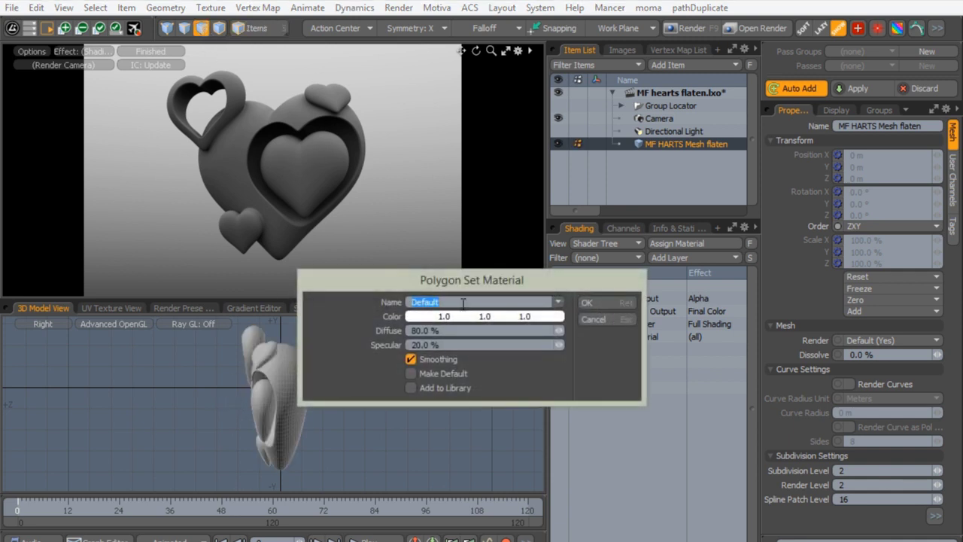
{"action": "type", "text": "Ha"}
{"action": "key", "text": "Return"}
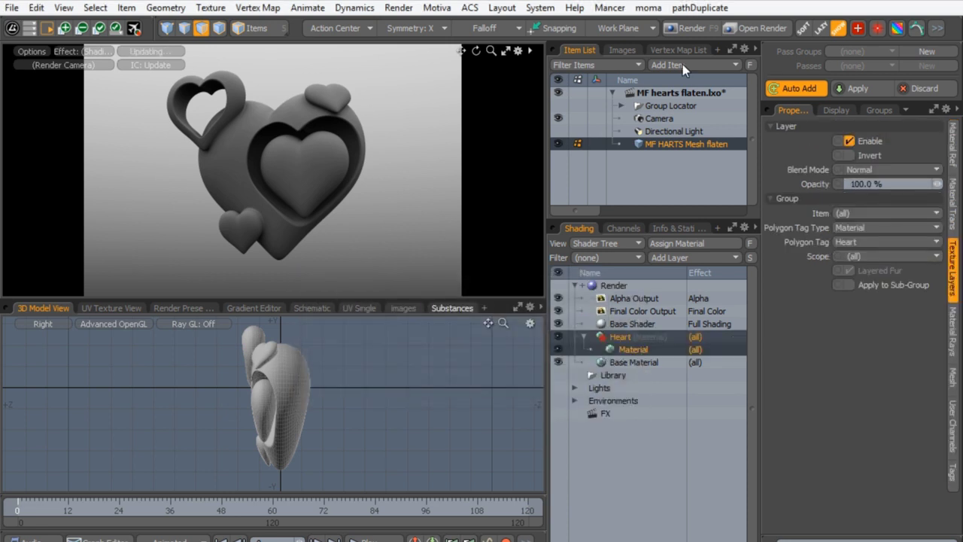
Step: Move the Heart material group above Base Shader, and place a duplicate of Base Shader inside the group above its material
{"action": "mouse_move", "coordinate": [584, 337]}
{"action": "left_mouse_down"}
{"action": "mouse_move", "coordinate": [587, 315]}
{"action": "mouse_move", "coordinate": [599, 341]}
{"action": "left_mouse_up"}
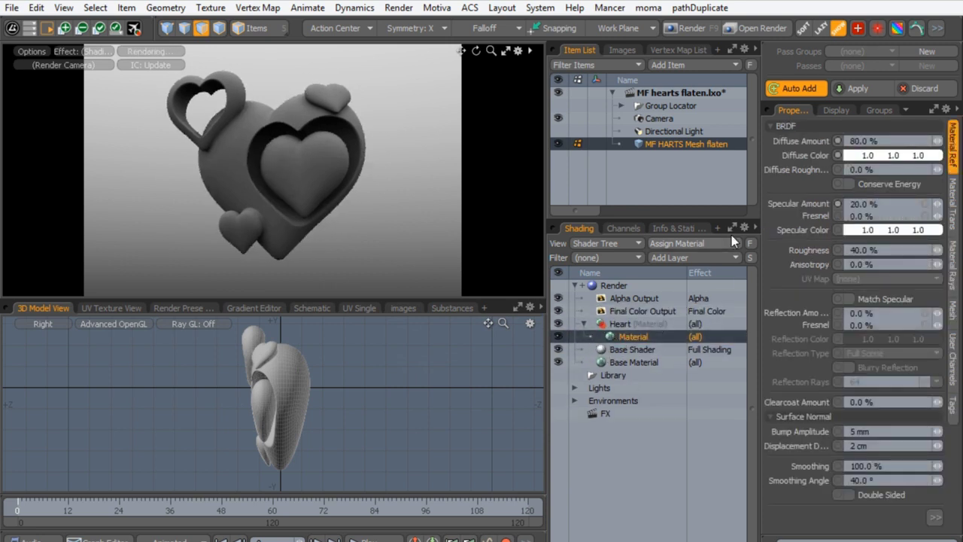
{"action": "left_click", "coordinate": [602, 350]}
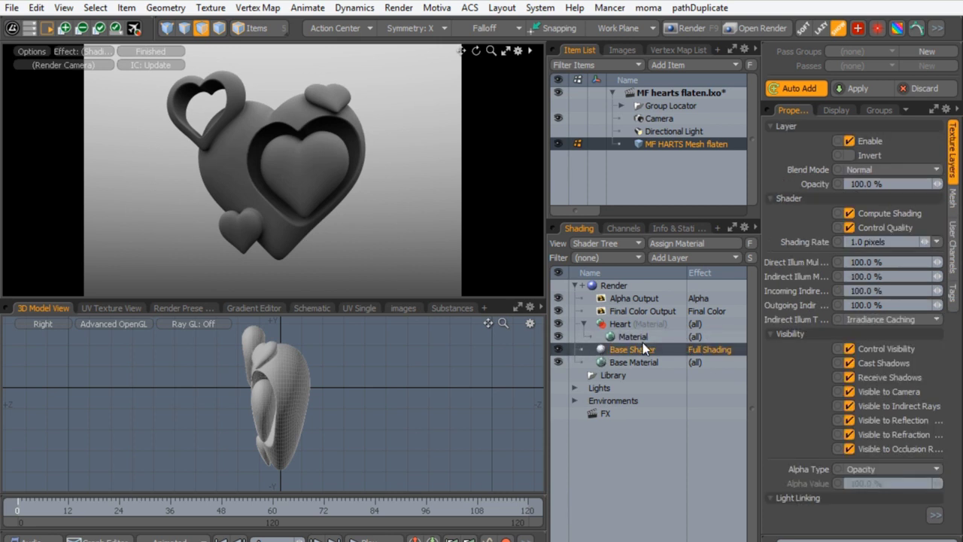
{"action": "right_click", "coordinate": [625, 349]}
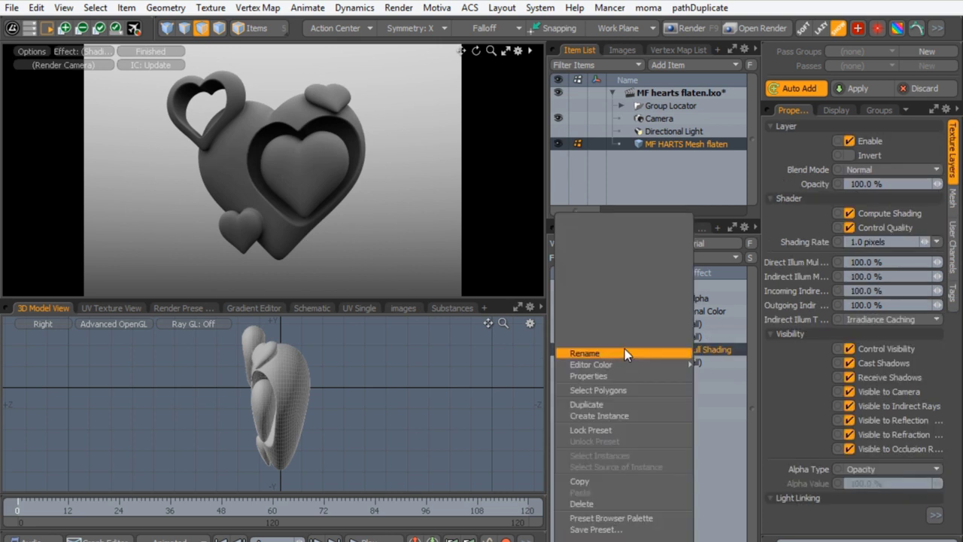
{"action": "left_click", "coordinate": [590, 404]}
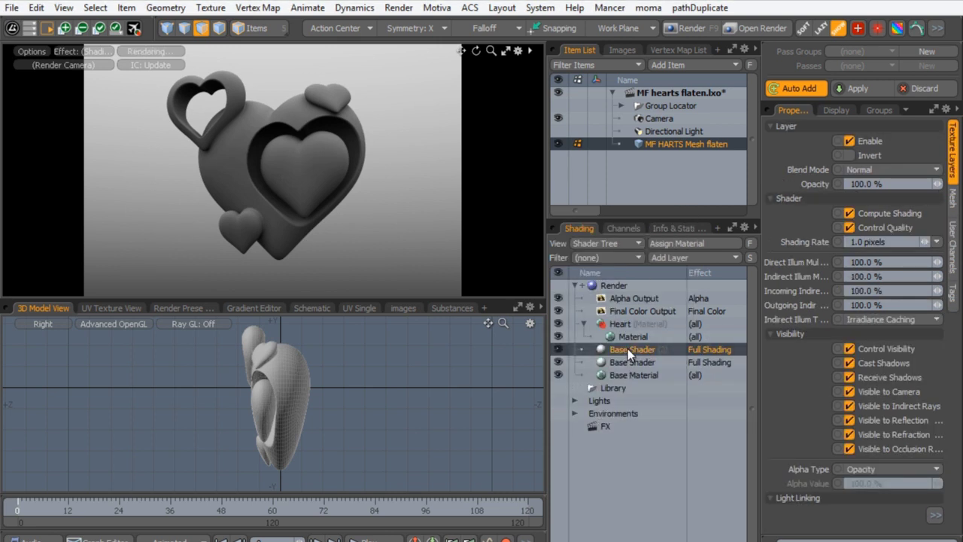
{"action": "left_click_drag", "start_coordinate": [627, 348], "coordinate": [634, 336]}
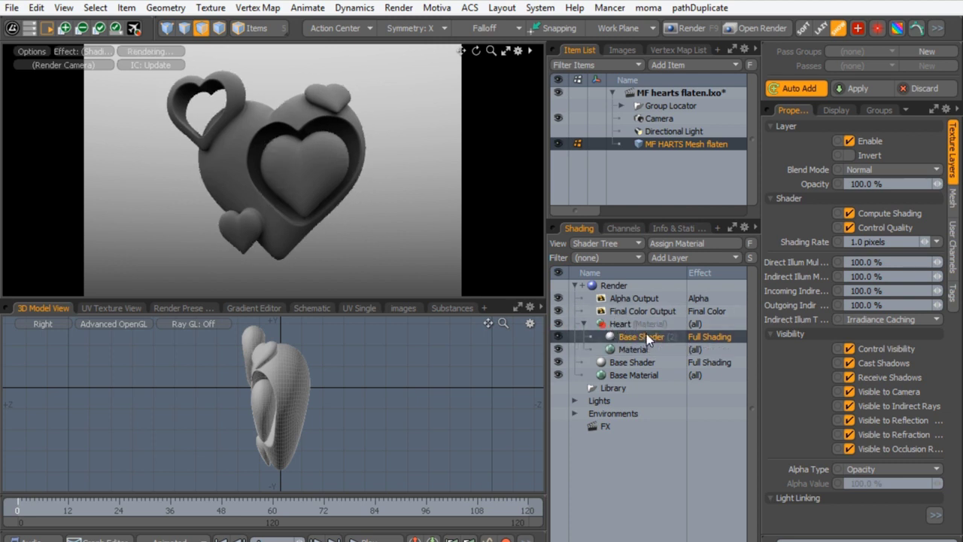
Step: Rename the duplicated shader in the Heart group to 0.15 and set its shading rate to 0.15 pixels
{"action": "right_click", "coordinate": [637, 332]}
{"action": "left_click", "coordinate": [604, 343]}
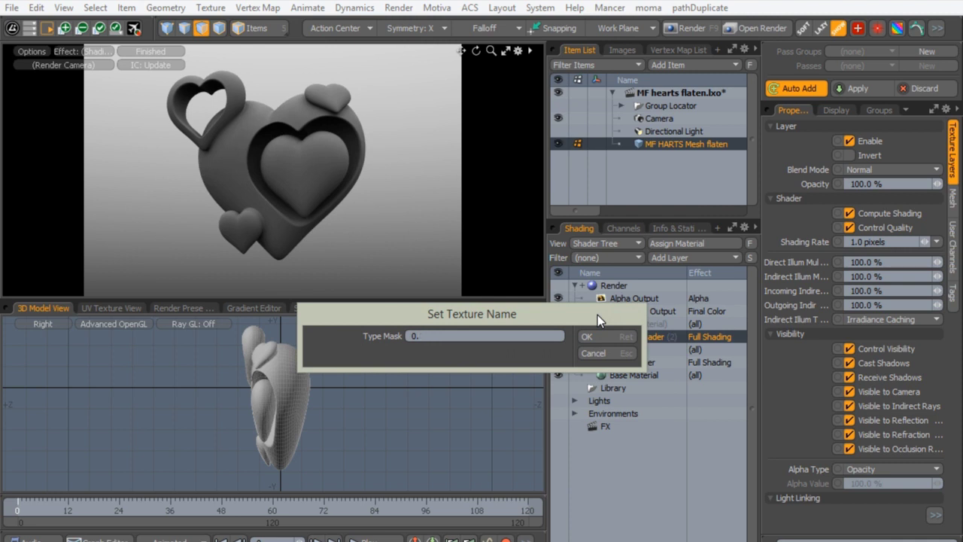
{"action": "key", "text": "Return"}
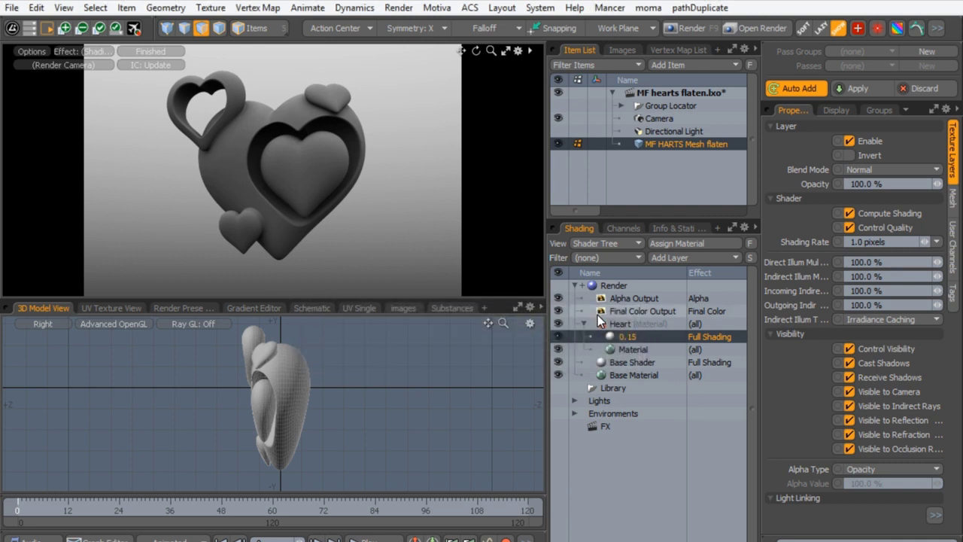
{"action": "left_click", "coordinate": [929, 242]}
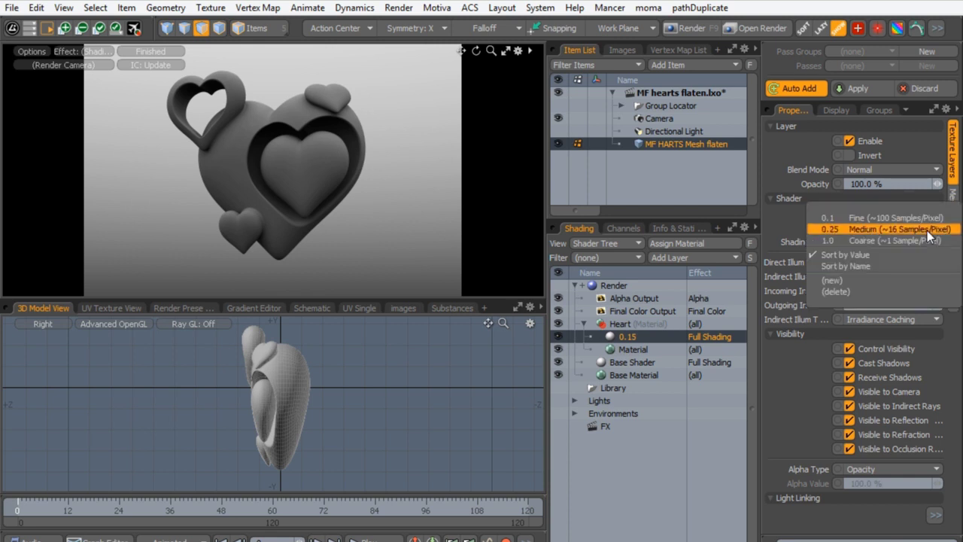
{"action": "left_click", "coordinate": [859, 229]}
{"action": "left_click", "coordinate": [862, 240]}
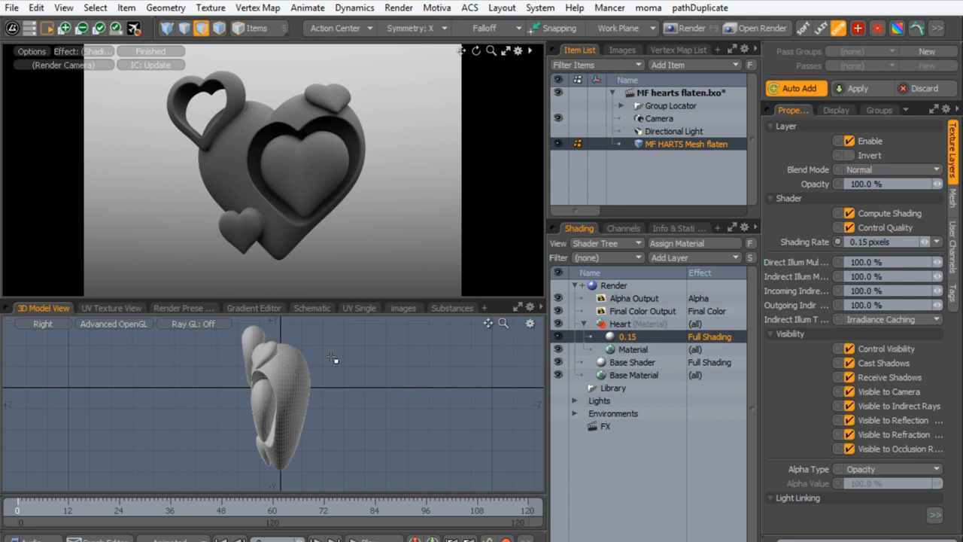
Step: Rename the Heart group's material to heart BRDF and enable Conserve Energy on it
{"action": "double_click", "coordinate": [632, 349]}
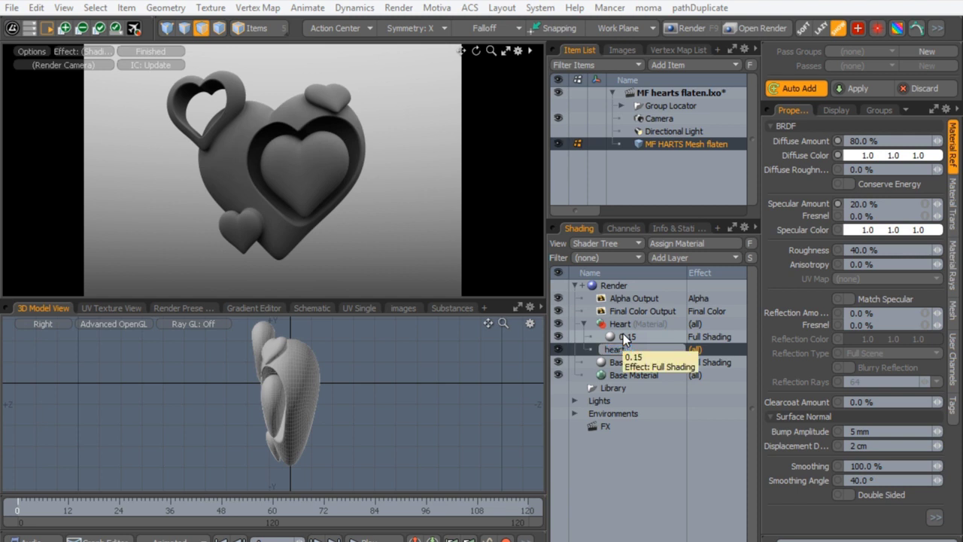
{"action": "type", "text": "heart BRDF"}
{"action": "key", "text": "Return"}
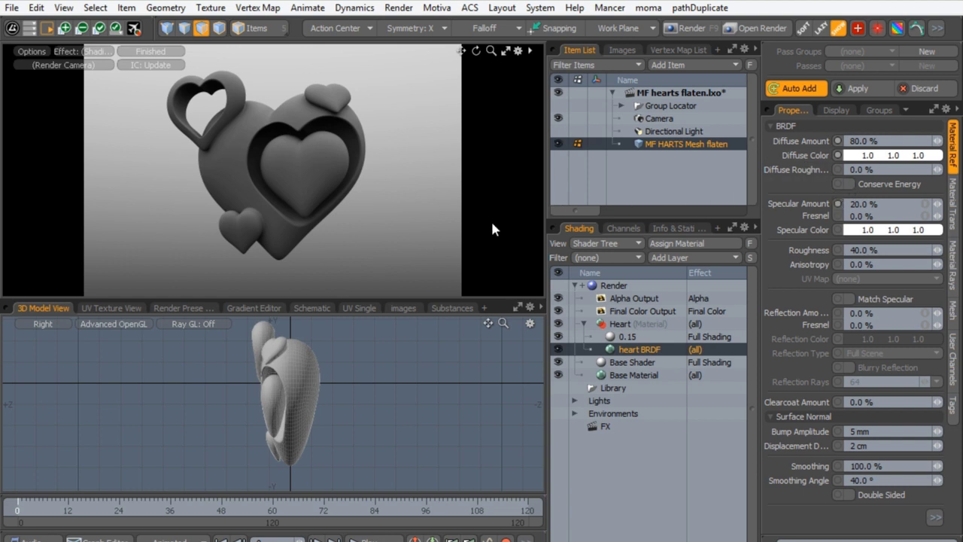
{"action": "left_click", "coordinate": [849, 184]}
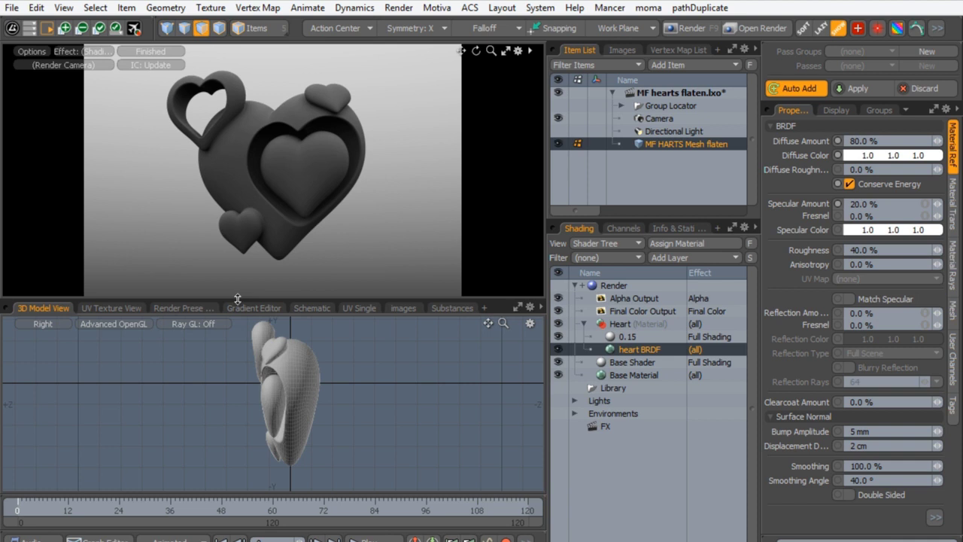
Step: Adjust the preview's size and framing, and load the Soft Tent 01 studio environment preset into the scene
{"action": "left_click_drag", "start_coordinate": [237, 299], "coordinate": [210, 263]}
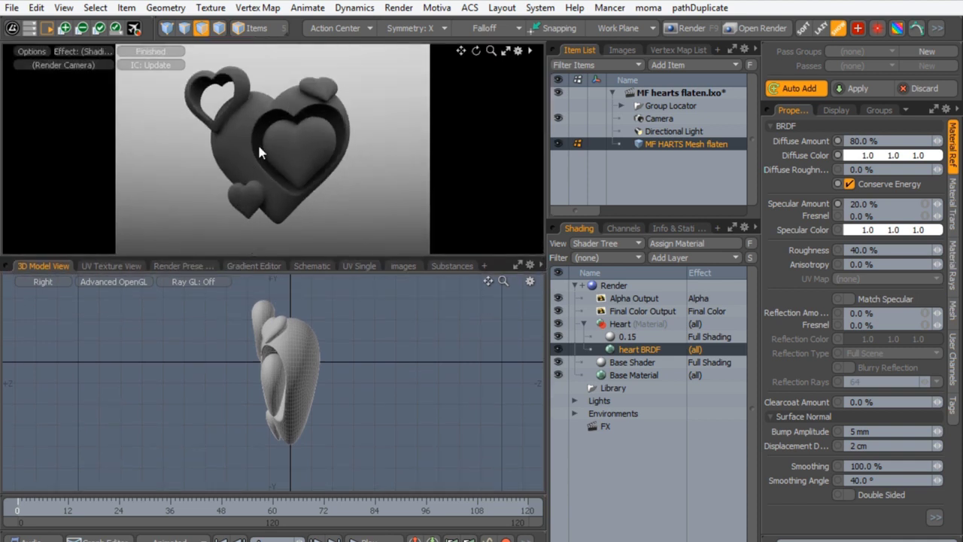
{"action": "left_click_drag", "start_coordinate": [273, 148], "coordinate": [290, 125], "text": "ctrl+alt"}
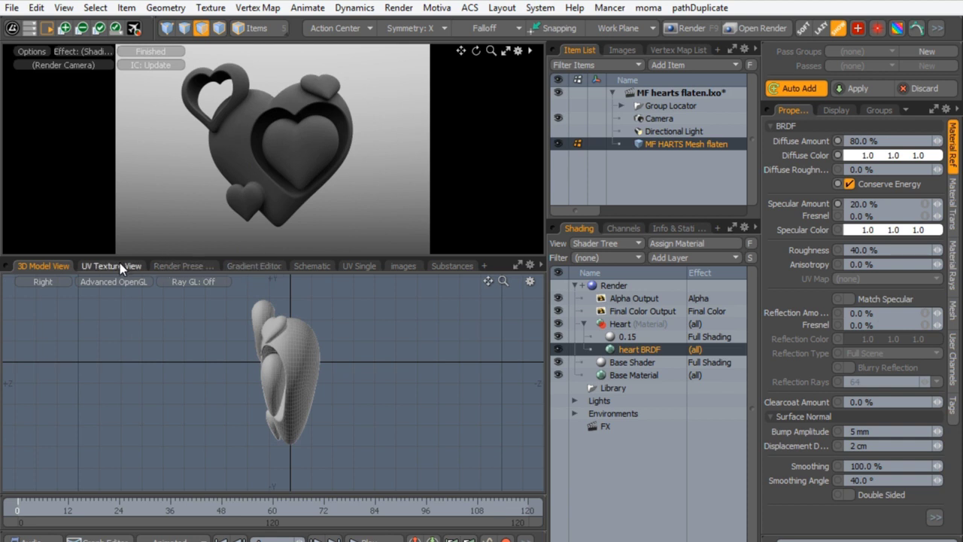
{"action": "left_click", "coordinate": [176, 265]}
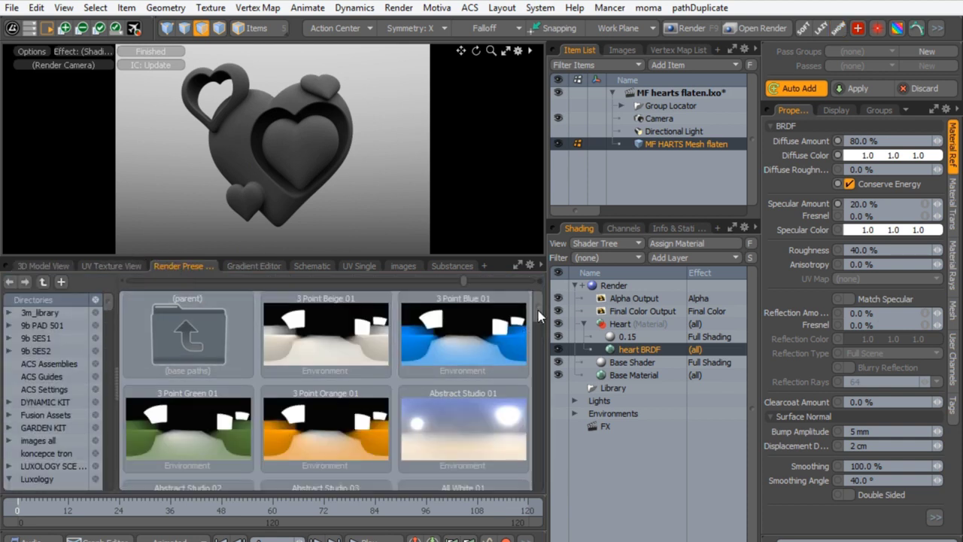
{"action": "left_click_drag", "start_coordinate": [538, 309], "coordinate": [538, 435]}
{"action": "left_click_drag", "start_coordinate": [109, 305], "coordinate": [121, 333]}
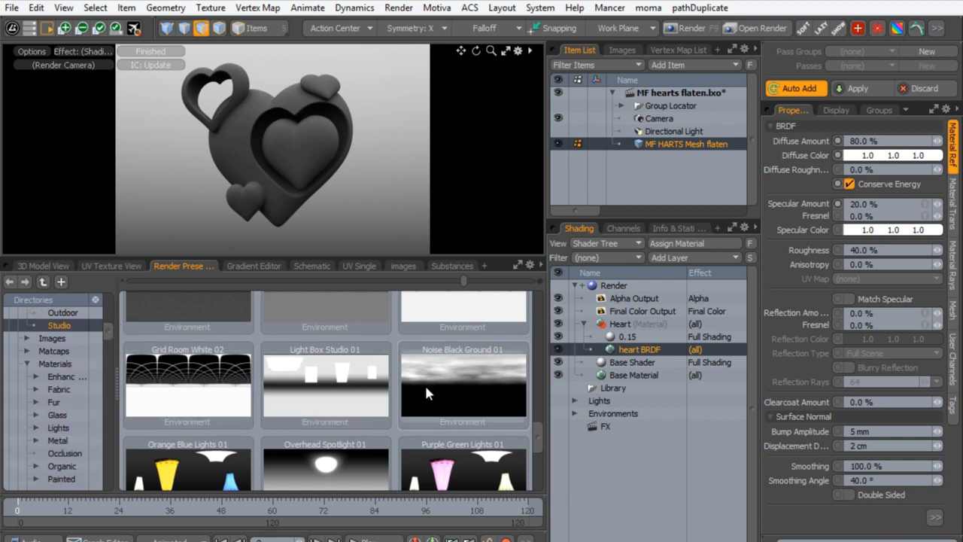
{"action": "left_click_drag", "start_coordinate": [537, 435], "coordinate": [538, 481]}
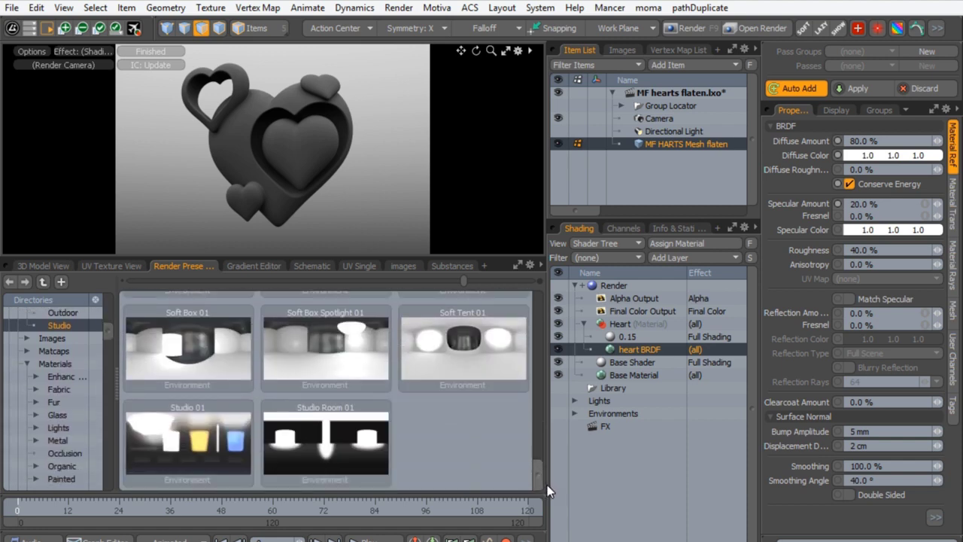
{"action": "right_click", "coordinate": [468, 323]}
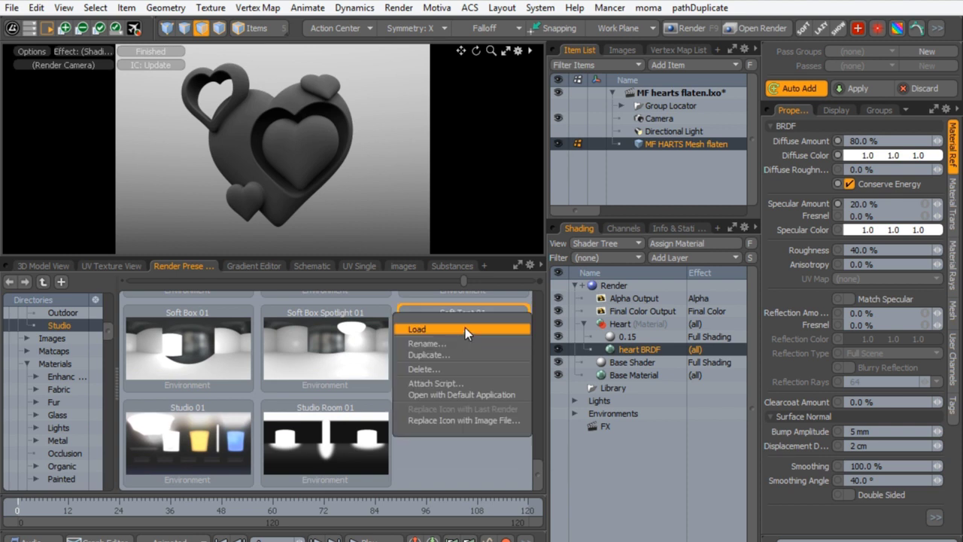
{"action": "left_click", "coordinate": [419, 330]}
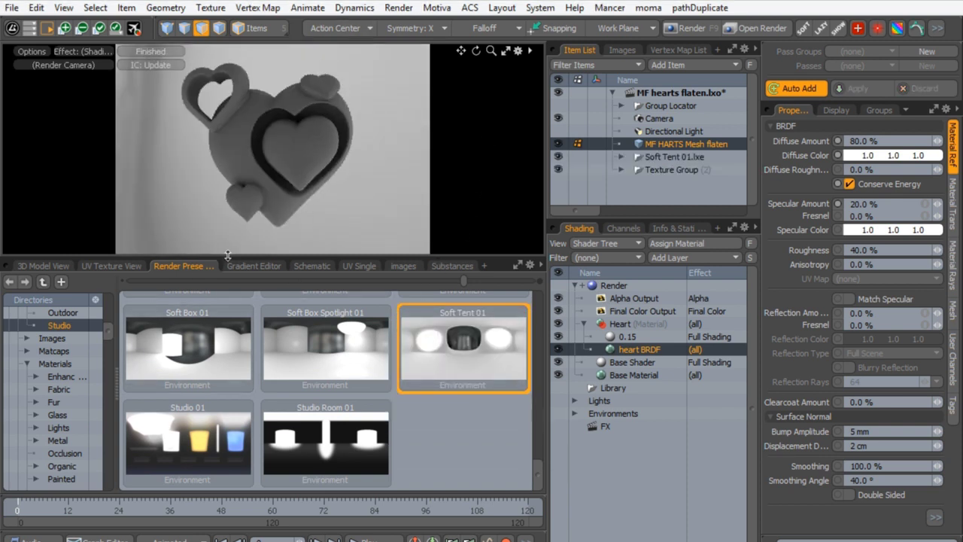
{"action": "left_click_drag", "start_coordinate": [226, 257], "coordinate": [237, 285]}
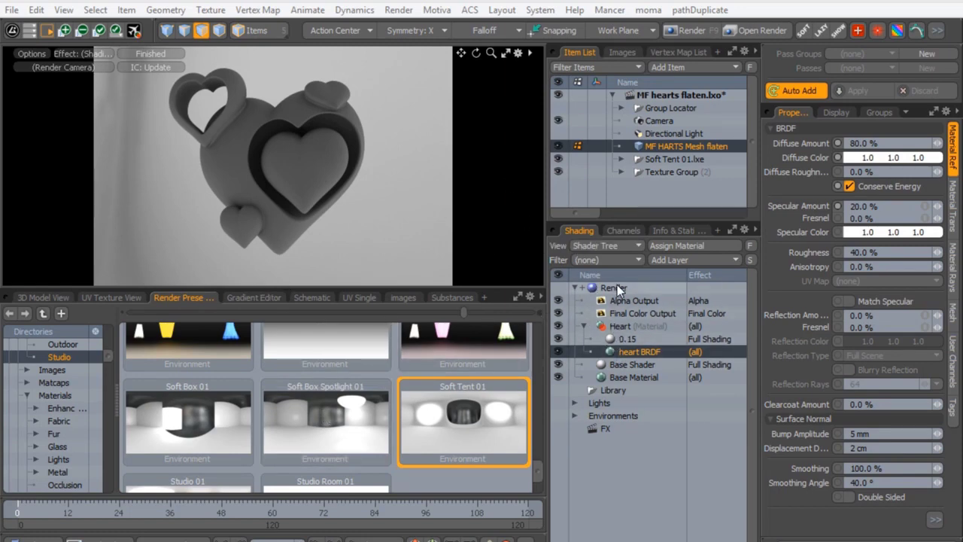
Step: Expand the scene's environments down to the Soft Tent layers and rename the environment item to Env_light
{"action": "left_click", "coordinate": [599, 416]}
{"action": "left_click", "coordinate": [575, 415]}
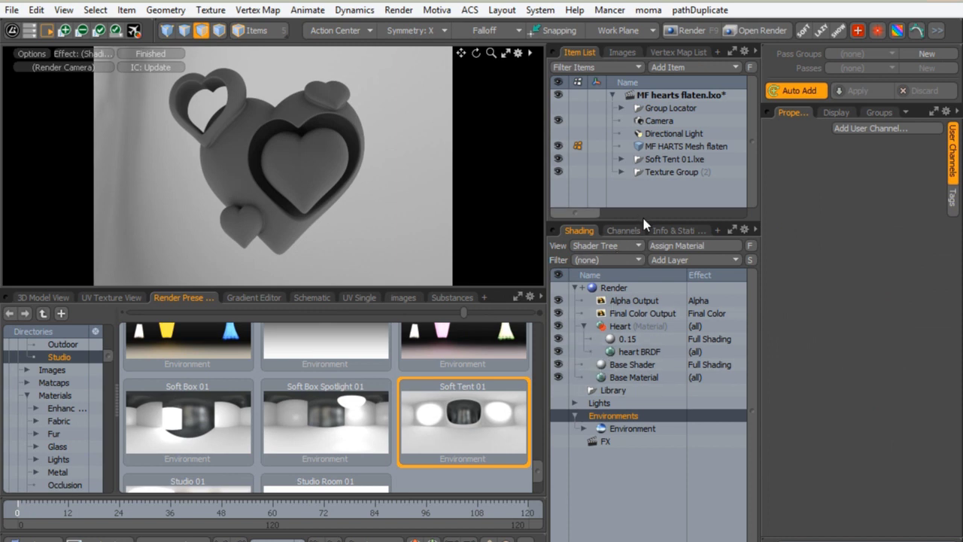
{"action": "left_click_drag", "start_coordinate": [643, 224], "coordinate": [639, 191]}
{"action": "left_click", "coordinate": [602, 395]}
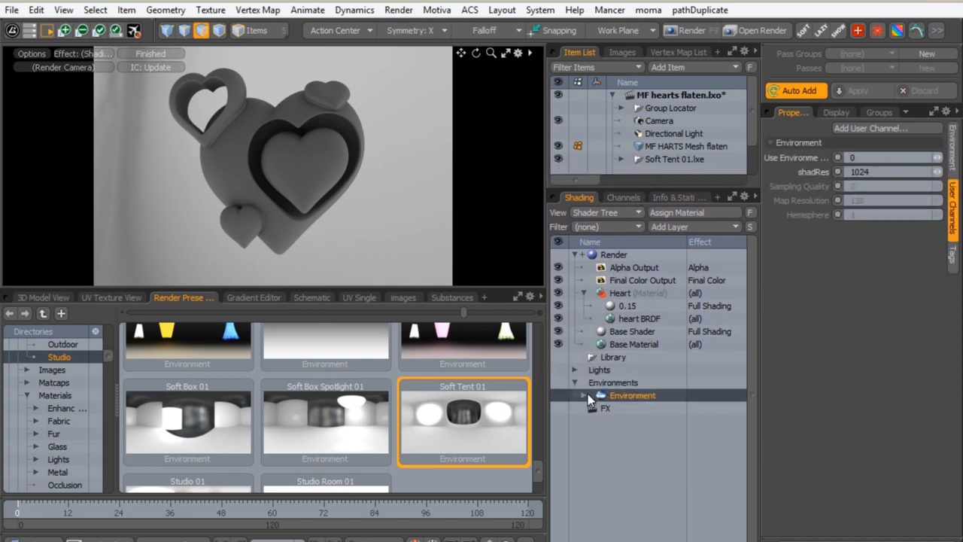
{"action": "left_click", "coordinate": [584, 394]}
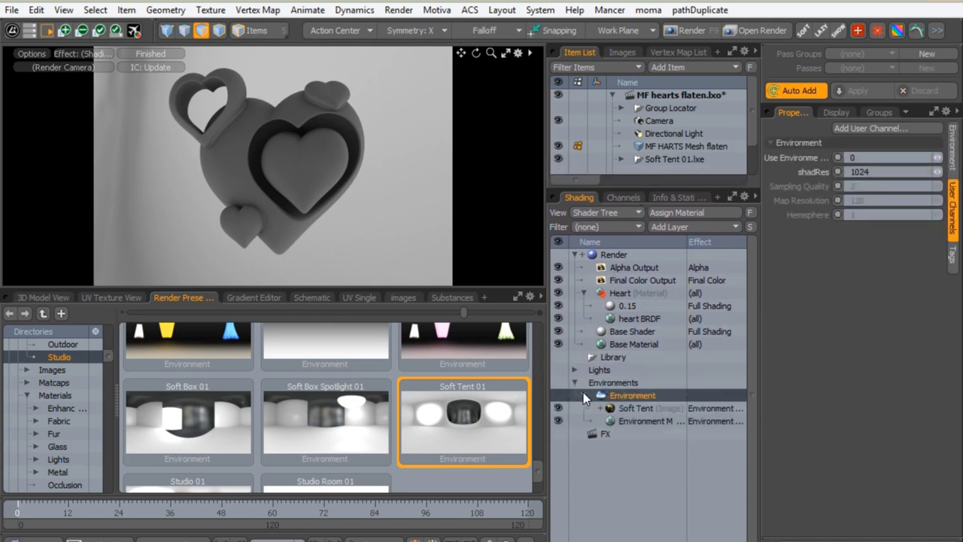
{"action": "right_click", "coordinate": [623, 395]}
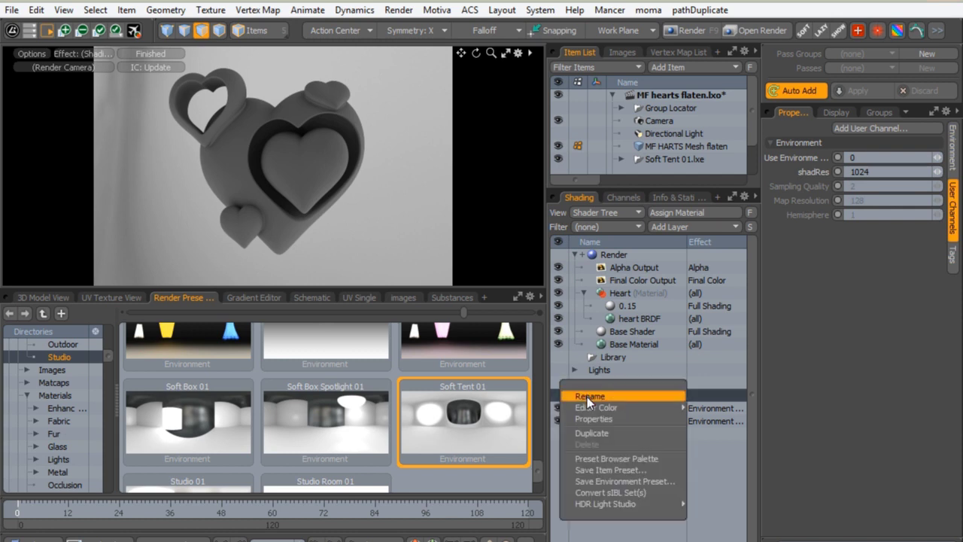
{"action": "left_click", "coordinate": [587, 396]}
{"action": "left_click_drag", "start_coordinate": [434, 338], "coordinate": [489, 339]}
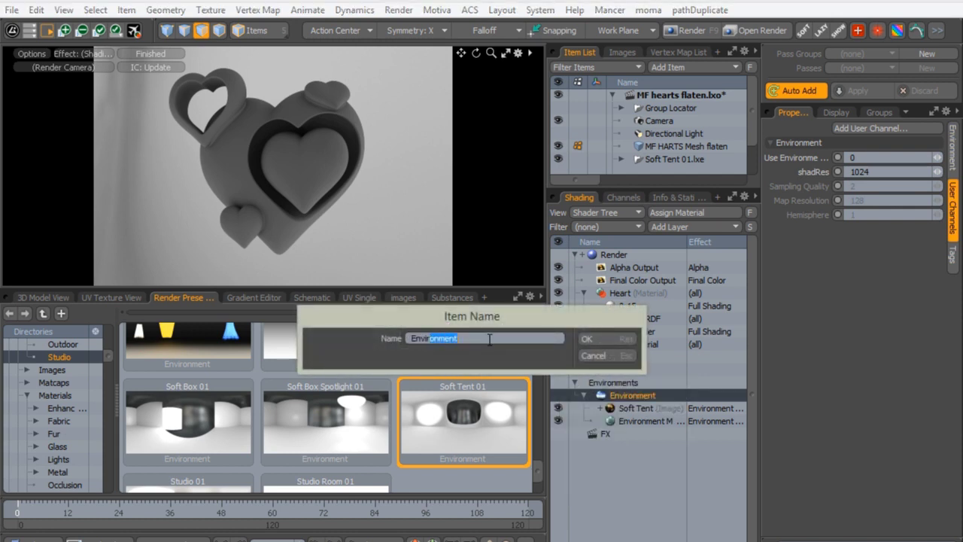
{"action": "key", "text": "BackSpace"}
{"action": "key", "text": "BackSpace"}
{"action": "type", "text": "_light"}
{"action": "key", "text": "Return"}
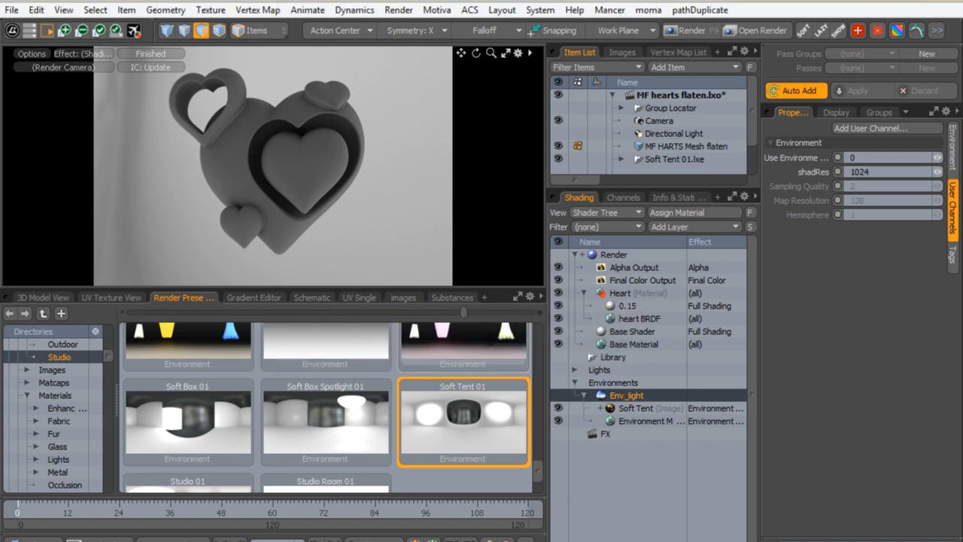
Step: Make Env_light invisible to the camera and set its intensity to 2.0 W/srm2
{"action": "left_click", "coordinate": [632, 395]}
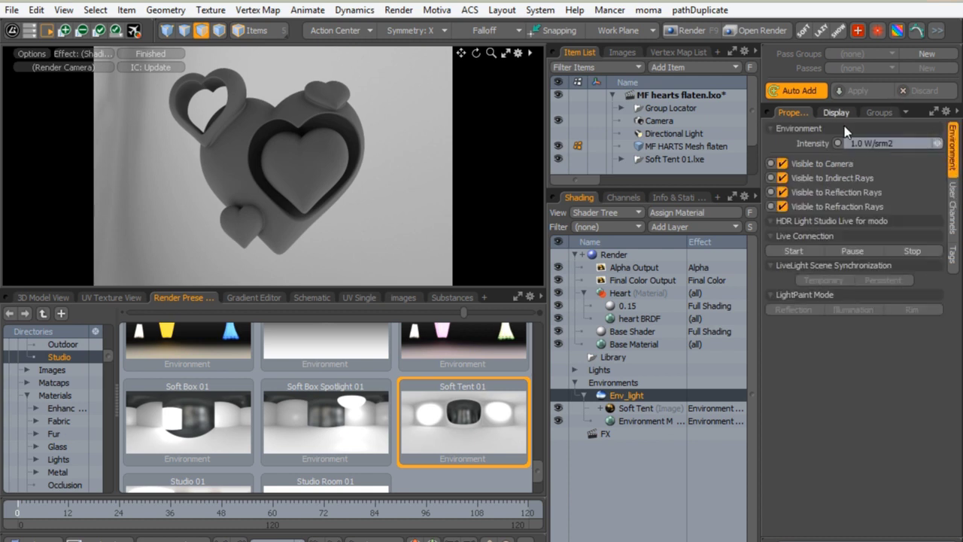
{"action": "left_click", "coordinate": [782, 163]}
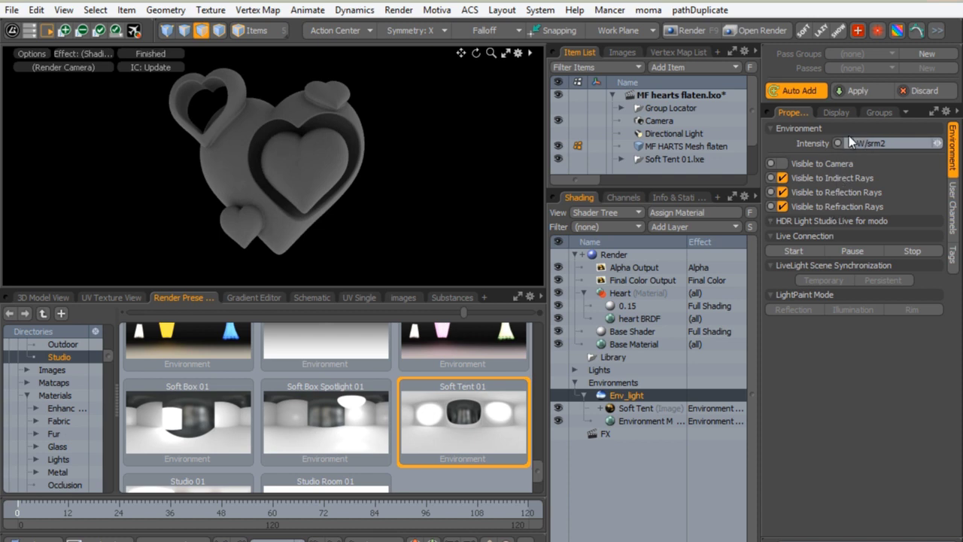
{"action": "key", "text": "Return"}
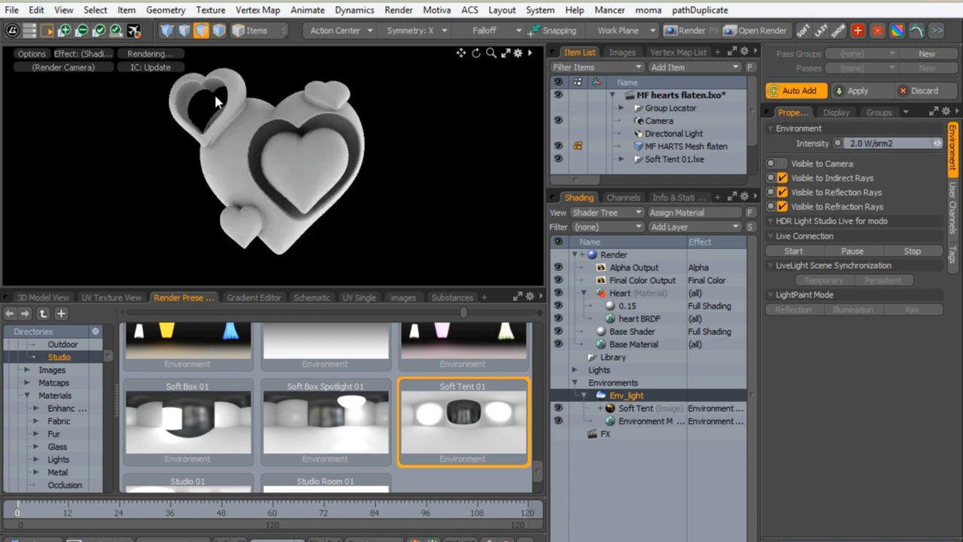
Step: Duplicate the Env_light environment and rename the copy to Env_cam
{"action": "right_click", "coordinate": [628, 392]}
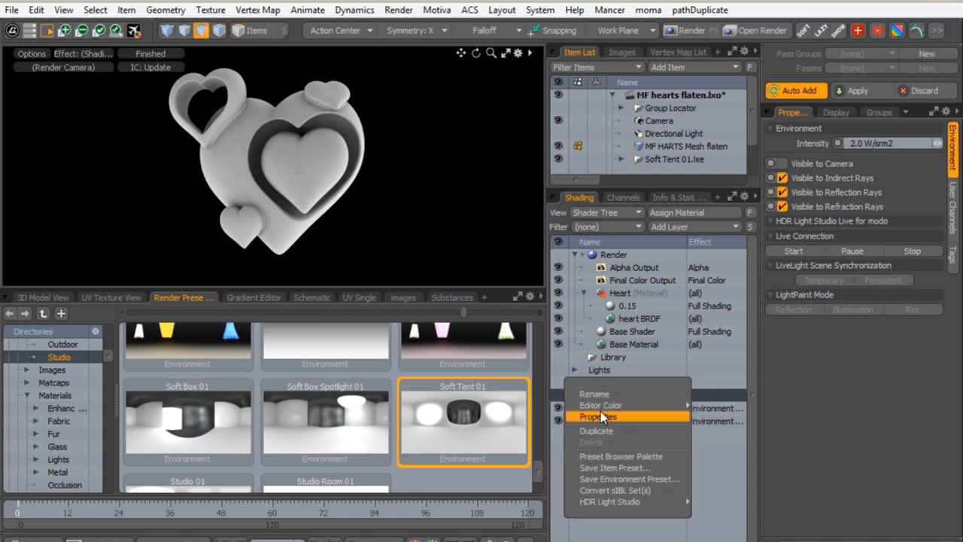
{"action": "left_click", "coordinate": [594, 430]}
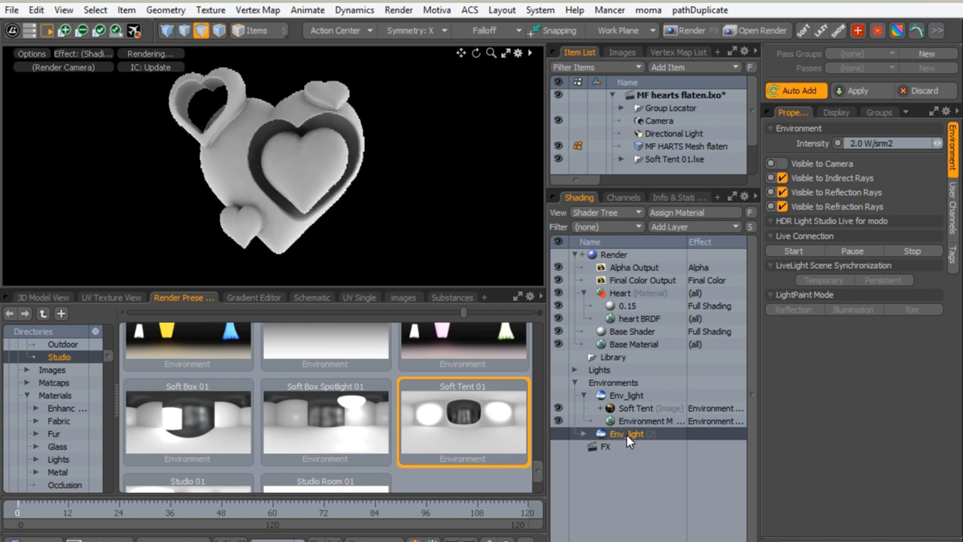
{"action": "right_click", "coordinate": [627, 434]}
{"action": "left_click", "coordinate": [617, 440]}
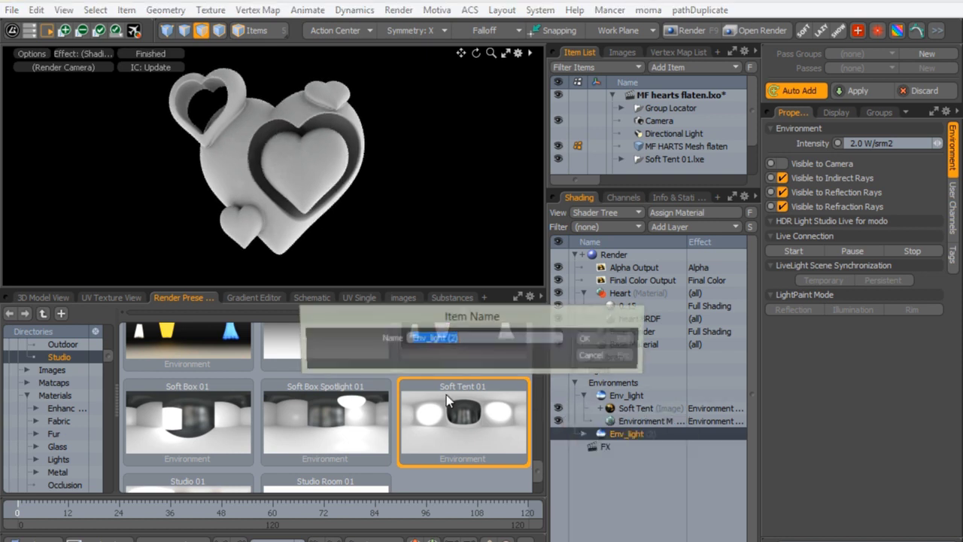
{"action": "left_click_drag", "start_coordinate": [430, 337], "coordinate": [458, 338]}
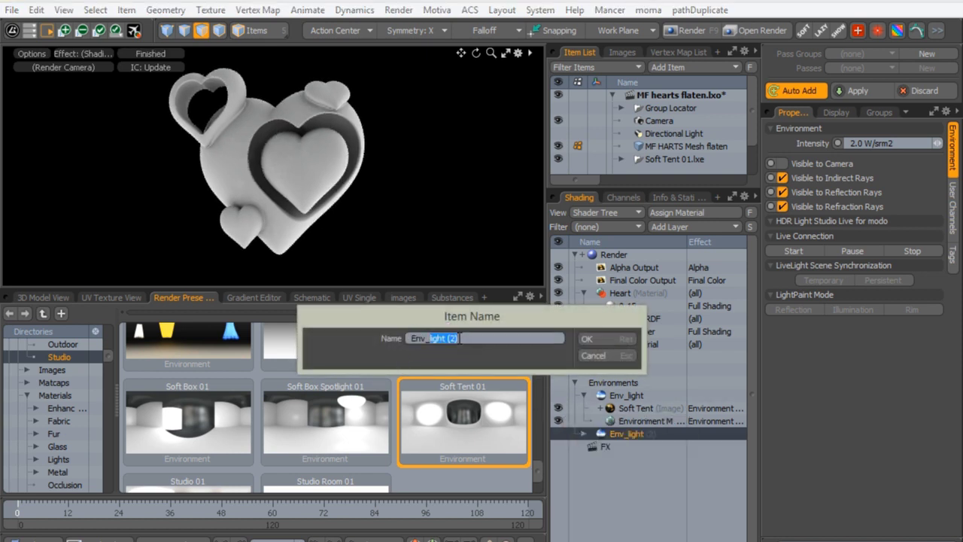
{"action": "type", "text": "cam"}
{"action": "key", "text": "Return"}
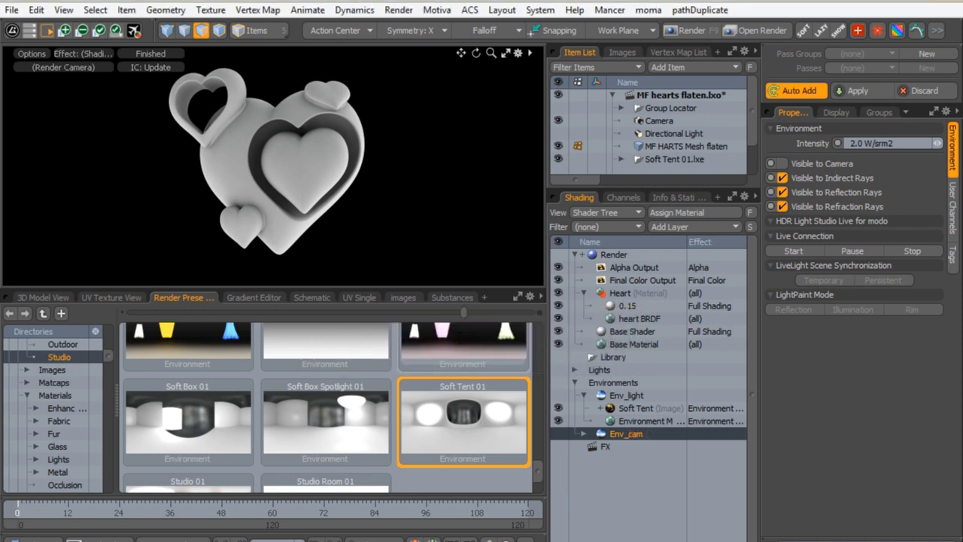
Step: Disable the Soft Tent image inside Env_cam and set its environment material's type to Constant
{"action": "left_click", "coordinate": [583, 433]}
{"action": "left_click", "coordinate": [632, 447]}
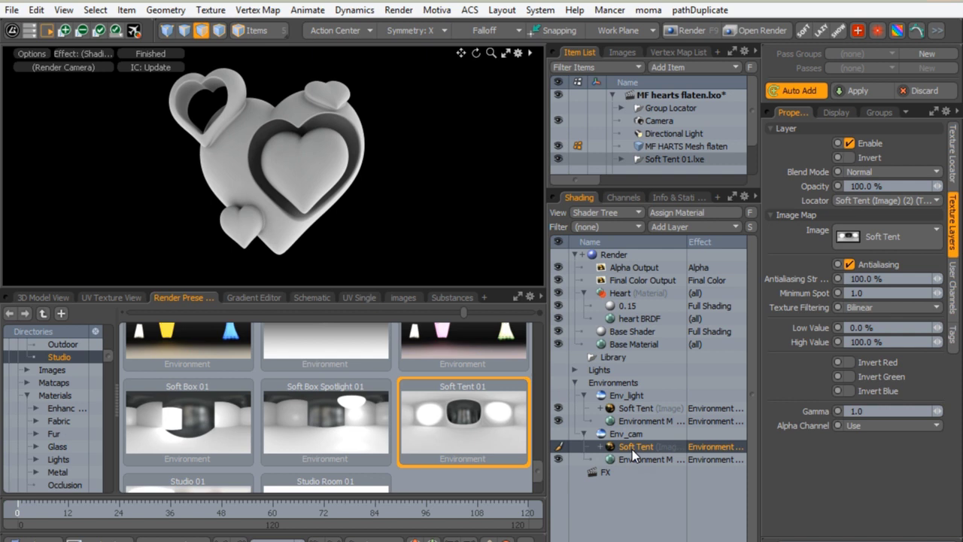
{"action": "left_click", "coordinate": [558, 446]}
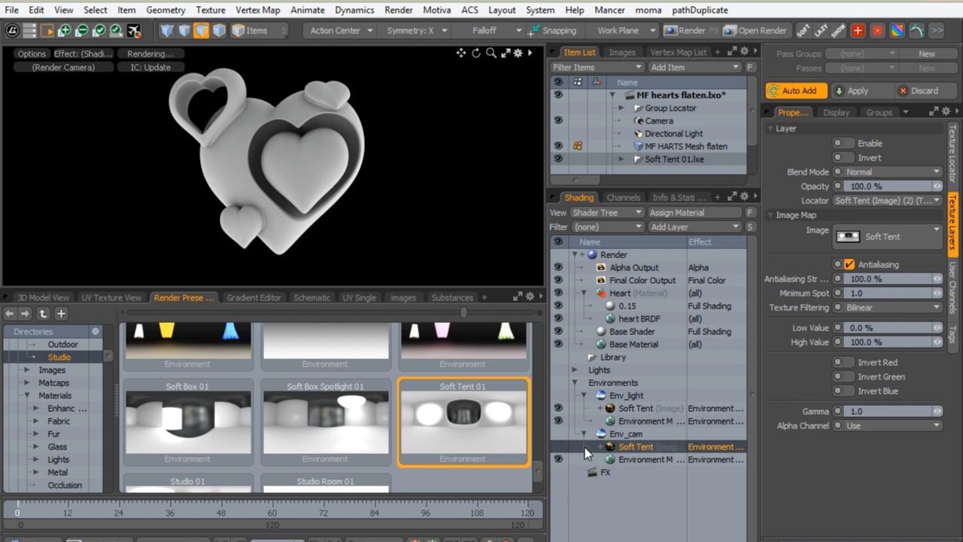
{"action": "left_click", "coordinate": [628, 459]}
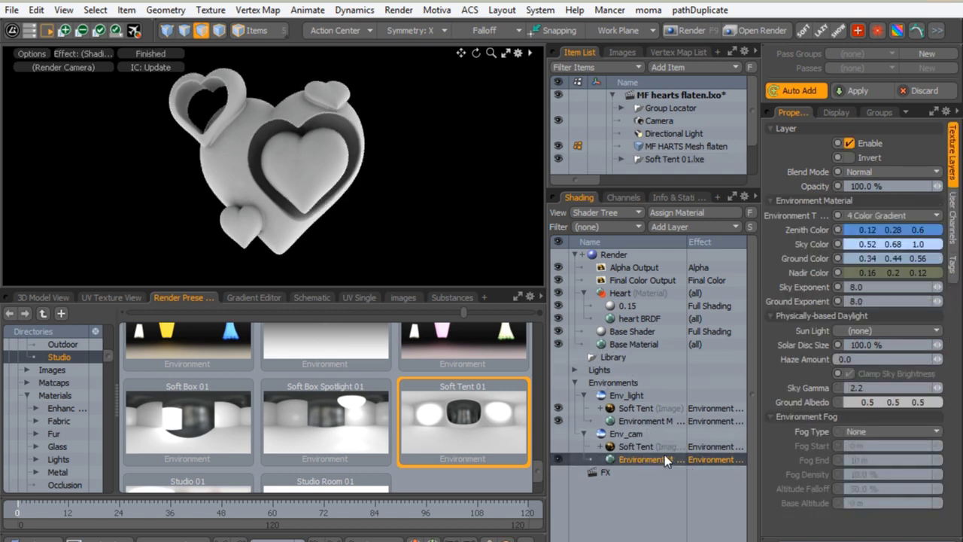
{"action": "left_click", "coordinate": [856, 217]}
{"action": "left_click", "coordinate": [828, 197]}
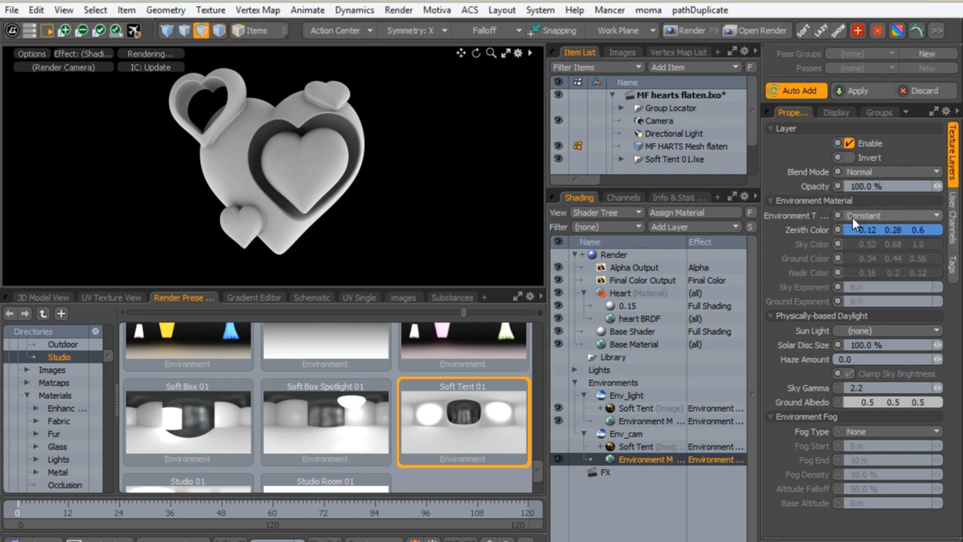
Step: Set the zenith color of Env_cam's environment material to white, with red, green and blue at 1.0
{"action": "left_click", "coordinate": [850, 225]}
{"action": "left_click", "coordinate": [488, 123]}
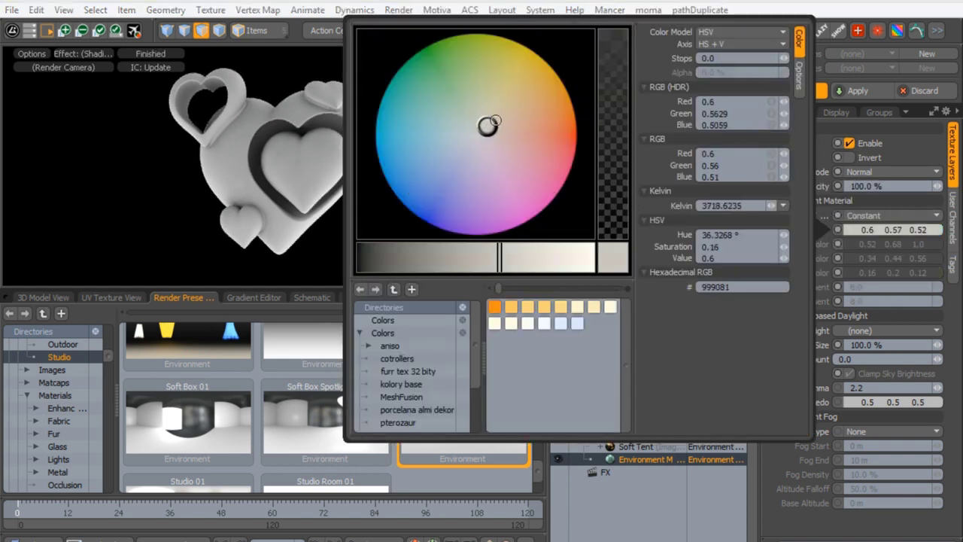
{"action": "left_click", "coordinate": [722, 100]}
{"action": "type", "text": "1"}
{"action": "key", "text": "Tab"}
{"action": "type", "text": "1"}
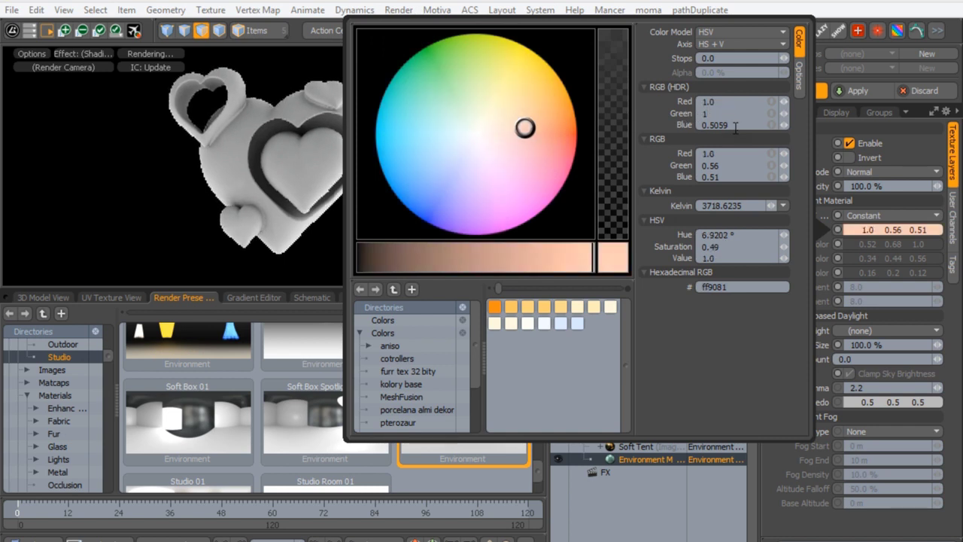
{"action": "key", "text": "Tab"}
{"action": "type", "text": "1"}
{"action": "key", "text": "Tab"}
{"action": "left_click", "coordinate": [347, 55]}
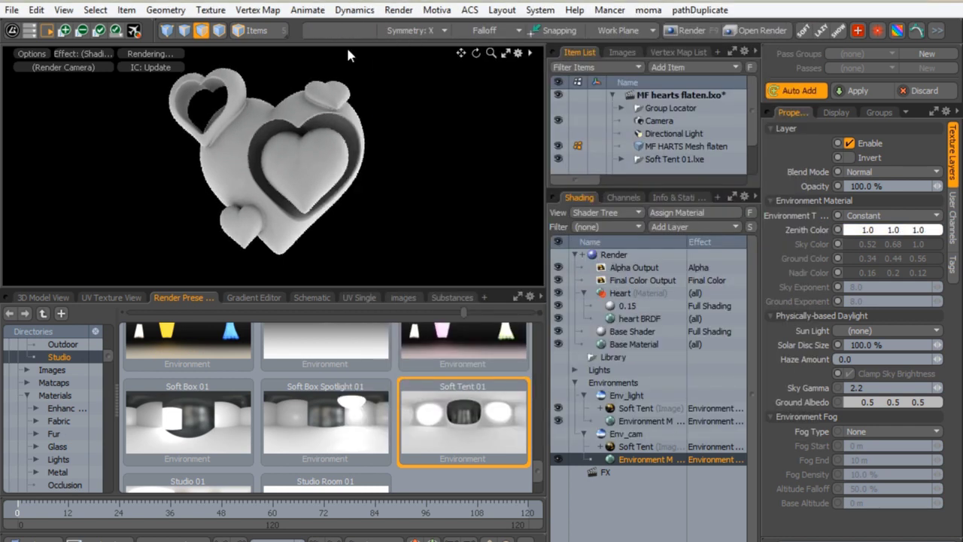
Step: Make Env_cam visible to the camera only, turning off its visibility to indirect, reflection and refraction rays
{"action": "left_click", "coordinate": [617, 436]}
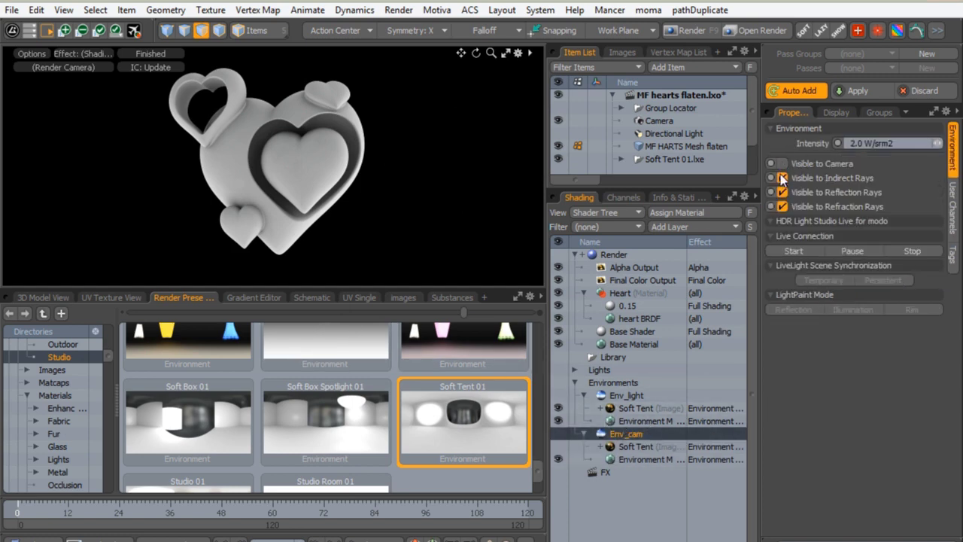
{"action": "left_click", "coordinate": [782, 178]}
{"action": "left_click", "coordinate": [782, 191]}
{"action": "left_click", "coordinate": [782, 207]}
{"action": "left_click", "coordinate": [783, 163]}
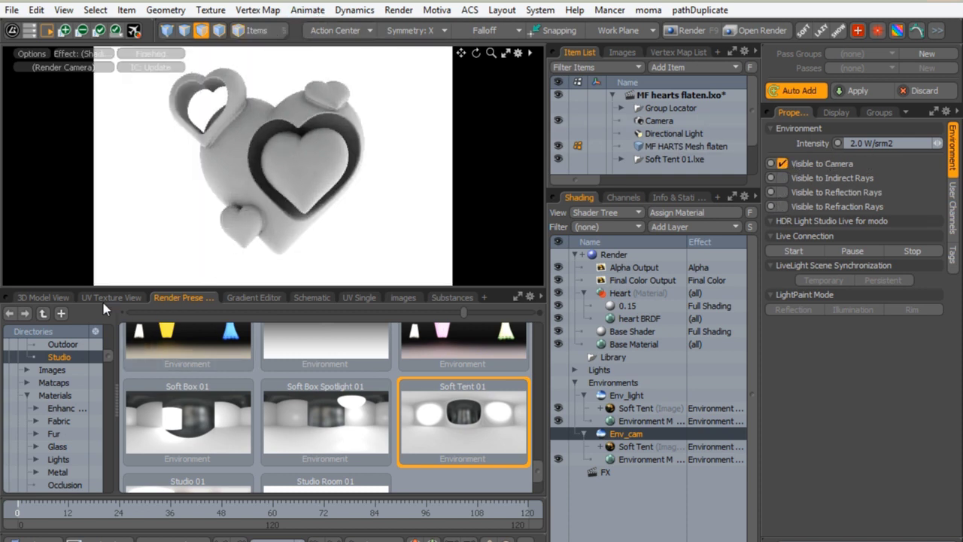
Step: Show the 3D model view and set heart BRDF's diffuse color to red 0.54, green 0.01, blue 0.0
{"action": "left_click", "coordinate": [45, 297]}
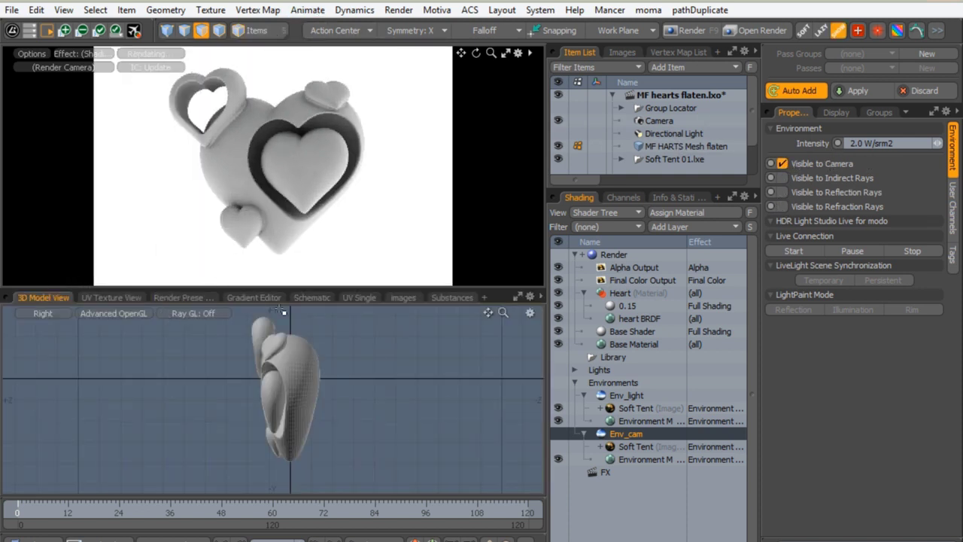
{"action": "left_click", "coordinate": [612, 313]}
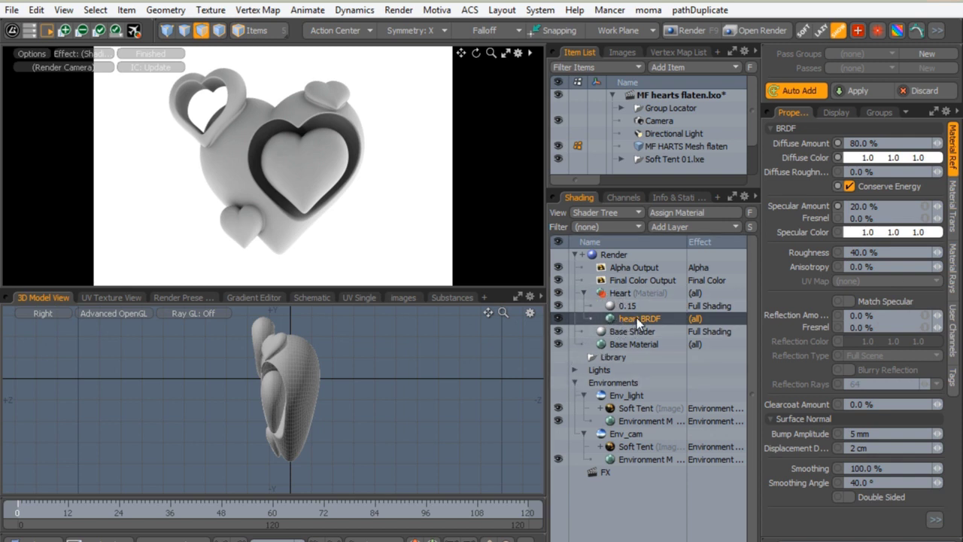
{"action": "double_click", "coordinate": [855, 159]}
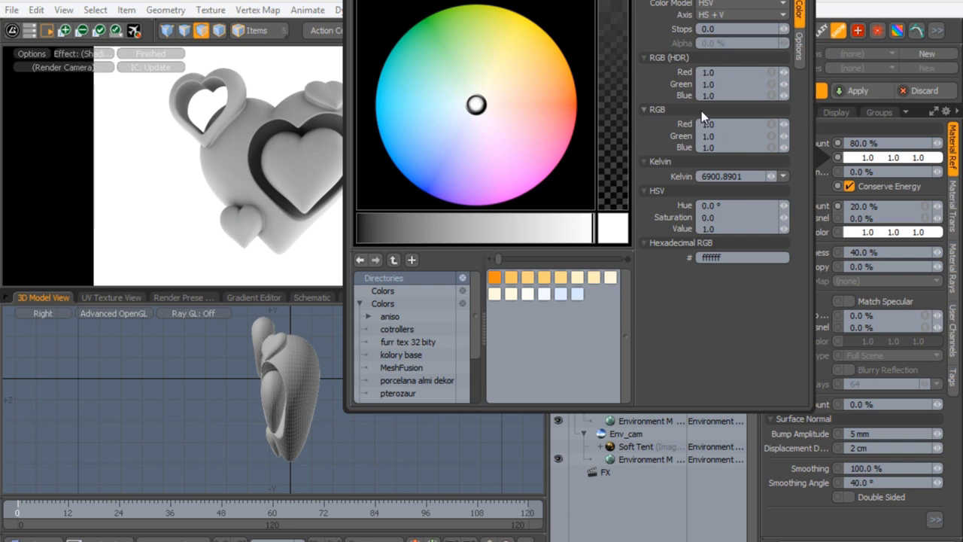
{"action": "left_click", "coordinate": [718, 73]}
{"action": "type", "text": "0,54"}
{"action": "key", "text": "Tab"}
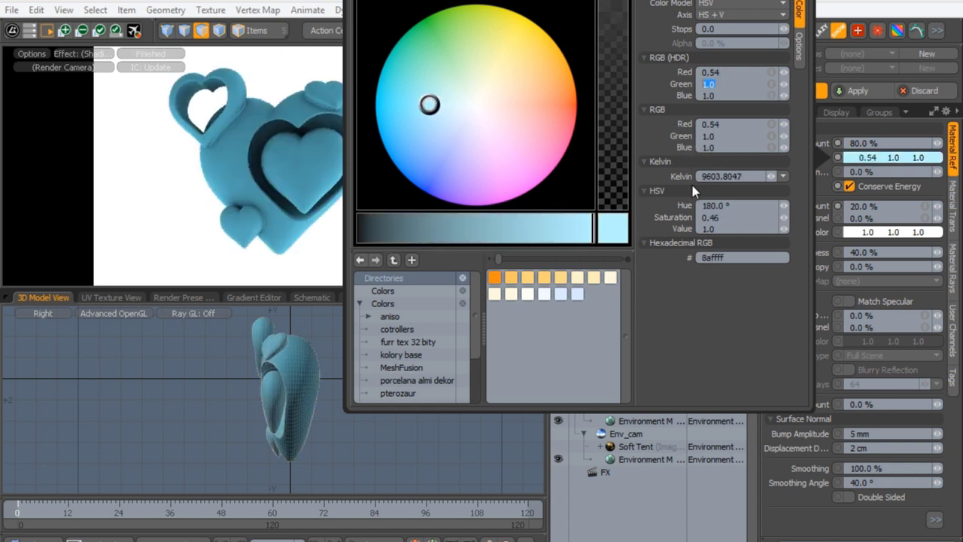
{"action": "type", "text": "0,01"}
{"action": "key", "text": "Return"}
{"action": "left_click", "coordinate": [718, 96]}
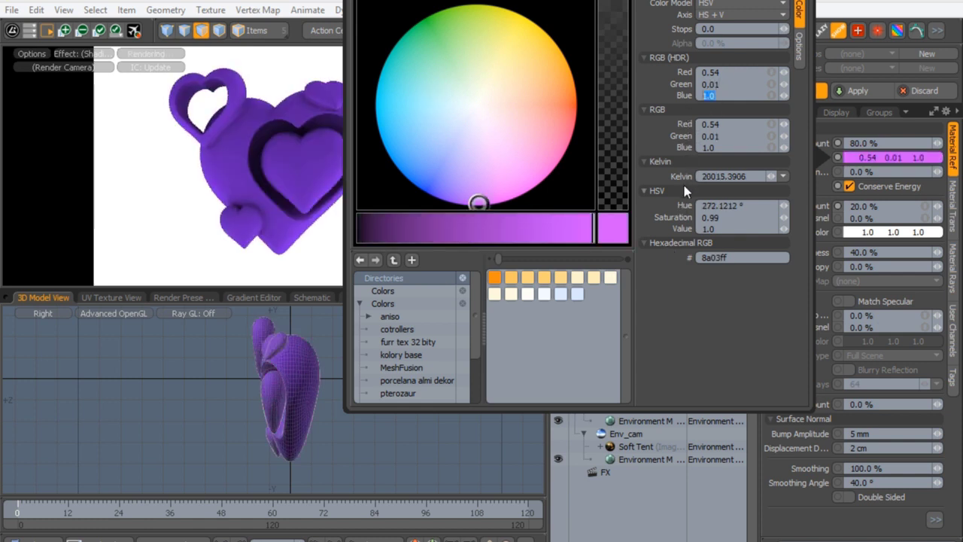
{"action": "type", "text": "0"}
{"action": "key", "text": "Return"}
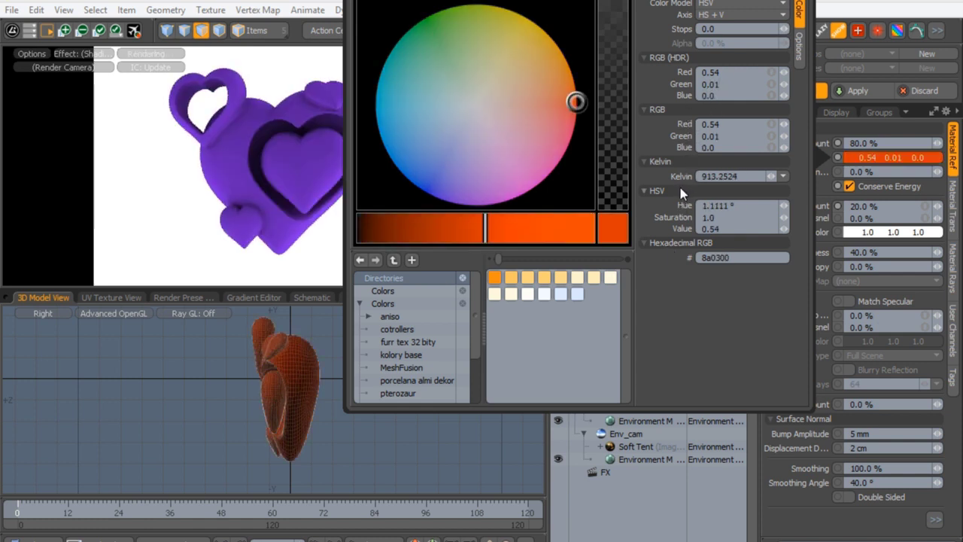
{"action": "left_click", "coordinate": [299, 4]}
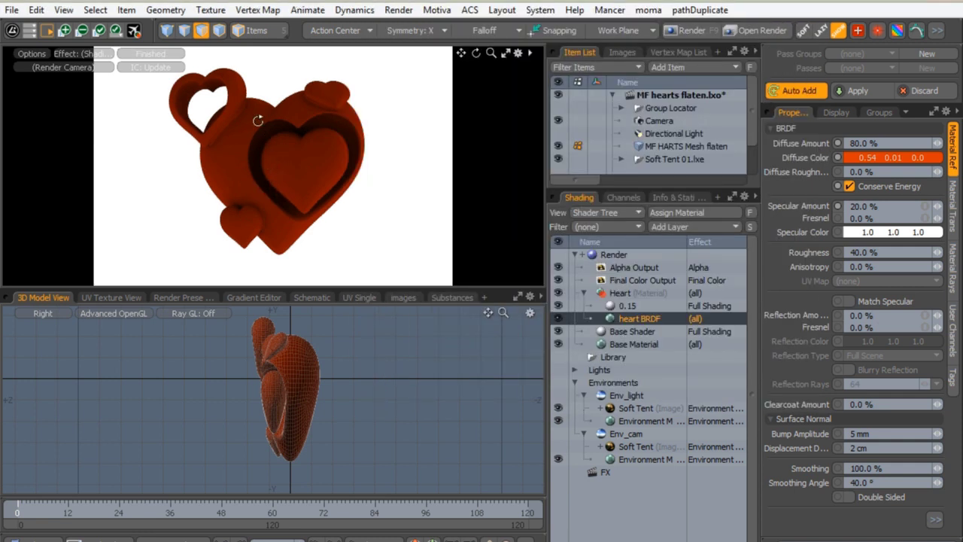
Step: Rotate and reframe the render camera's view of the hearts in the preview
{"action": "left_click_drag", "start_coordinate": [257, 120], "coordinate": [281, 115], "text": "alt"}
{"action": "key", "text": "3"}
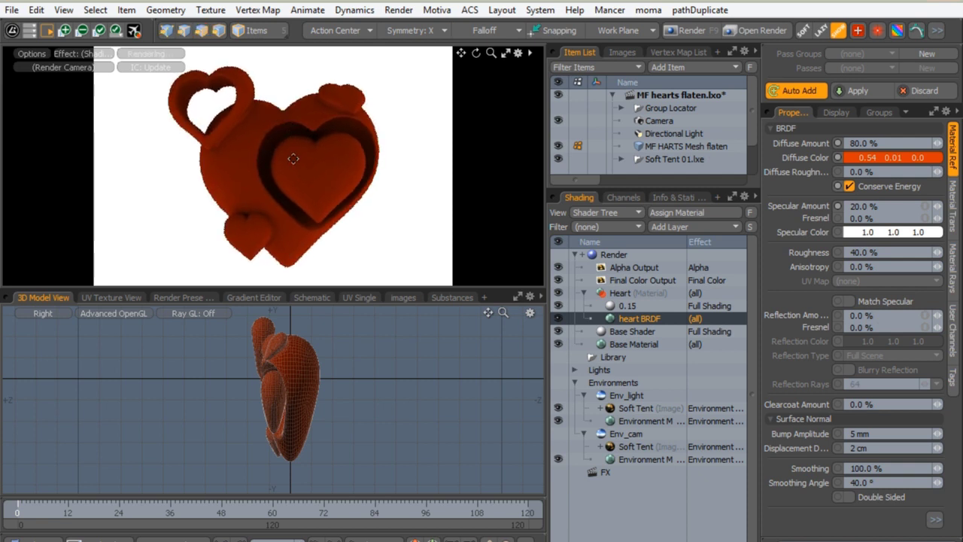
{"action": "left_click_drag", "start_coordinate": [293, 157], "coordinate": [292, 172], "text": "alt"}
{"action": "key", "text": "3"}
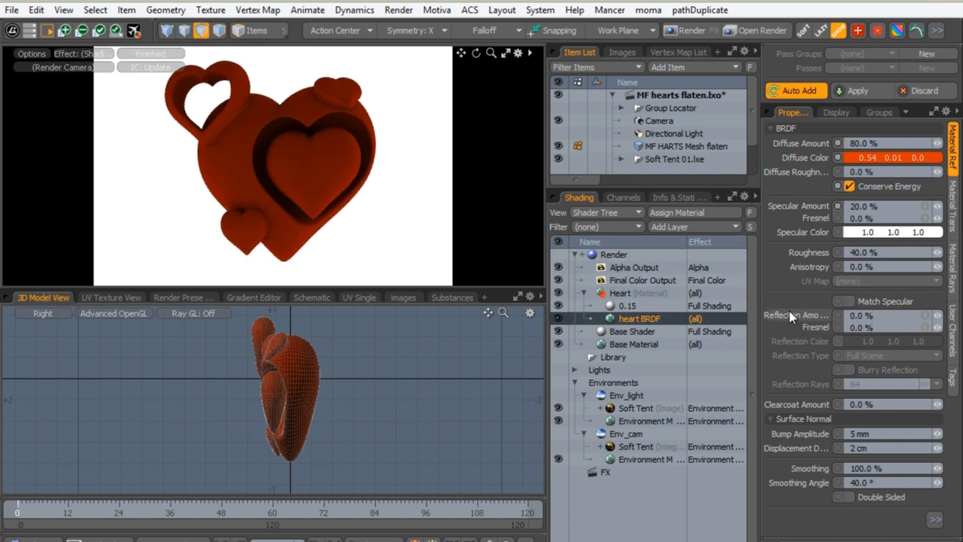
Step: Set heart BRDF's reflection Fresnel to 100%
{"action": "left_click", "coordinate": [877, 326]}
{"action": "type", "text": "100"}
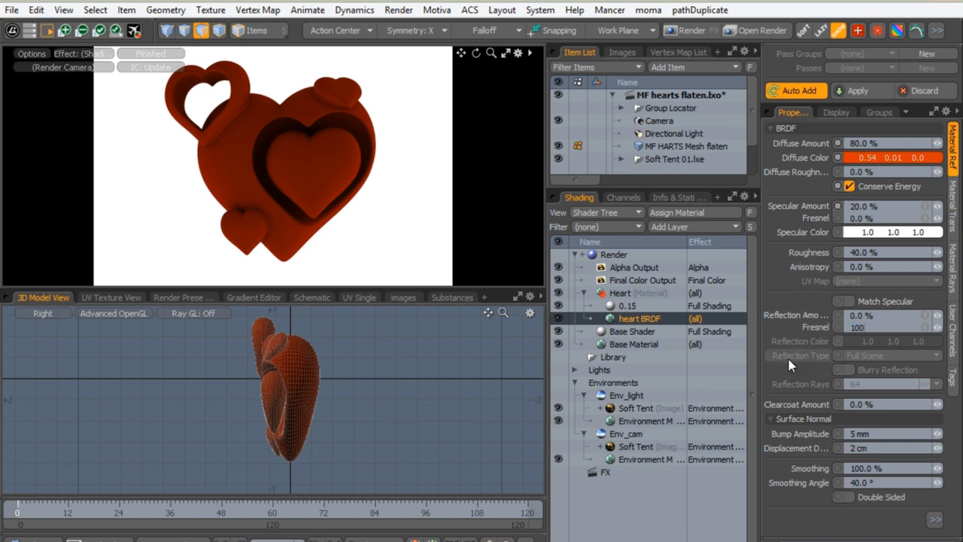
{"action": "key", "text": "Return"}
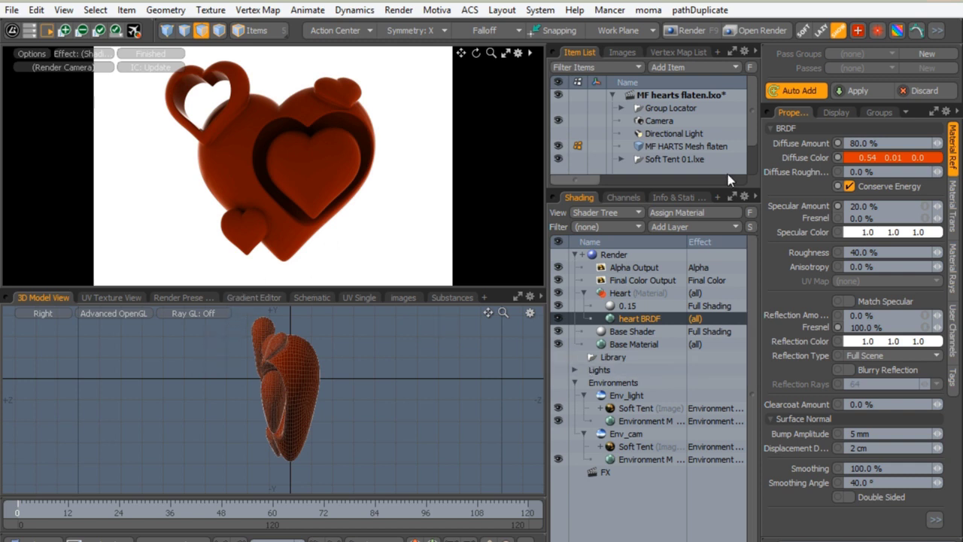
Step: Add a Gradient processing layer above heart BRDF in the Heart material
{"action": "left_click", "coordinate": [676, 228]}
{"action": "mouse_move", "coordinate": [651, 322]}
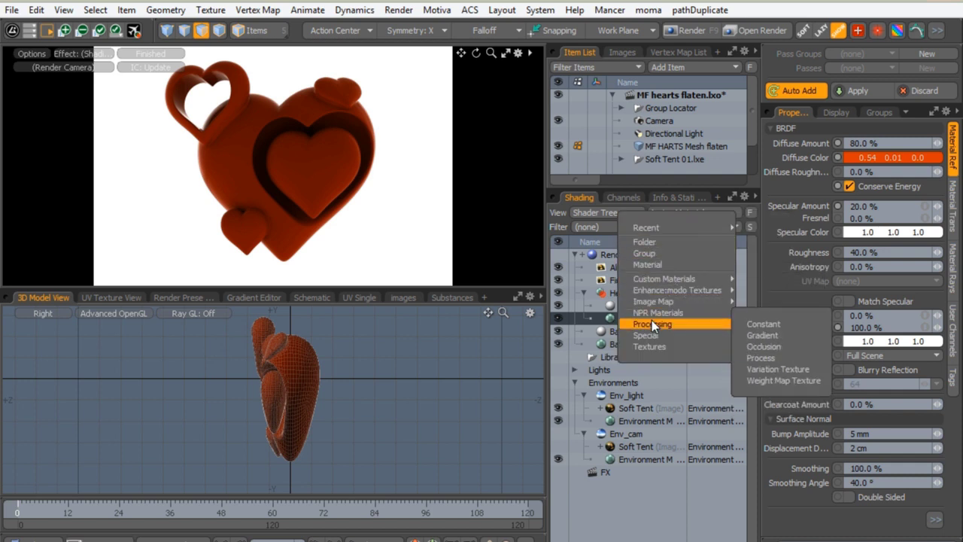
{"action": "left_click", "coordinate": [766, 334]}
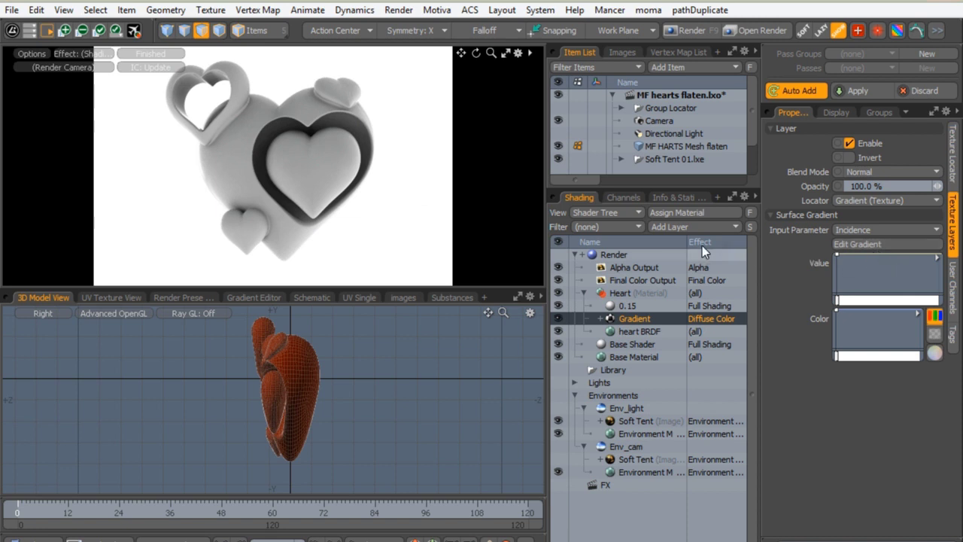
Step: Open the gradient for editing and add a Value channel key at 100% input with a value of 40%
{"action": "left_click", "coordinate": [246, 297]}
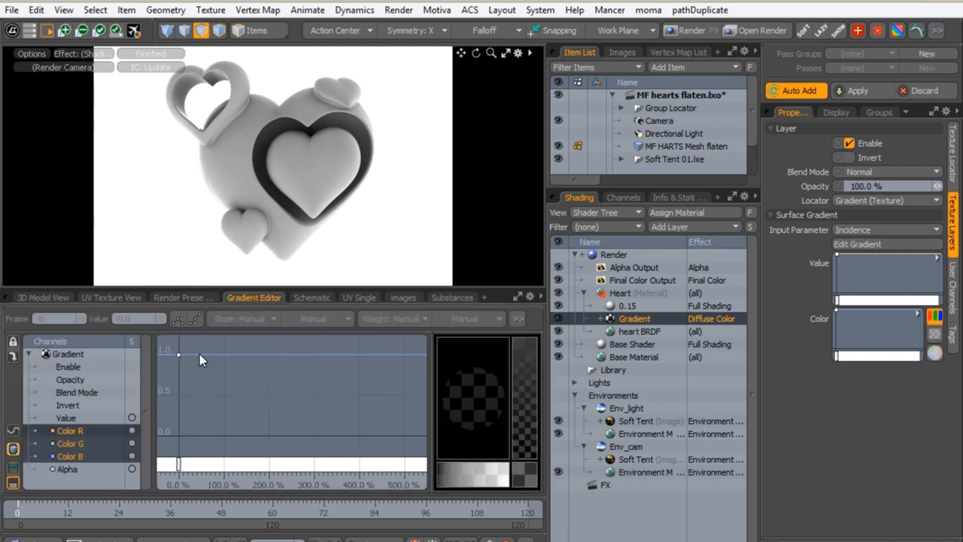
{"action": "left_click", "coordinate": [66, 416]}
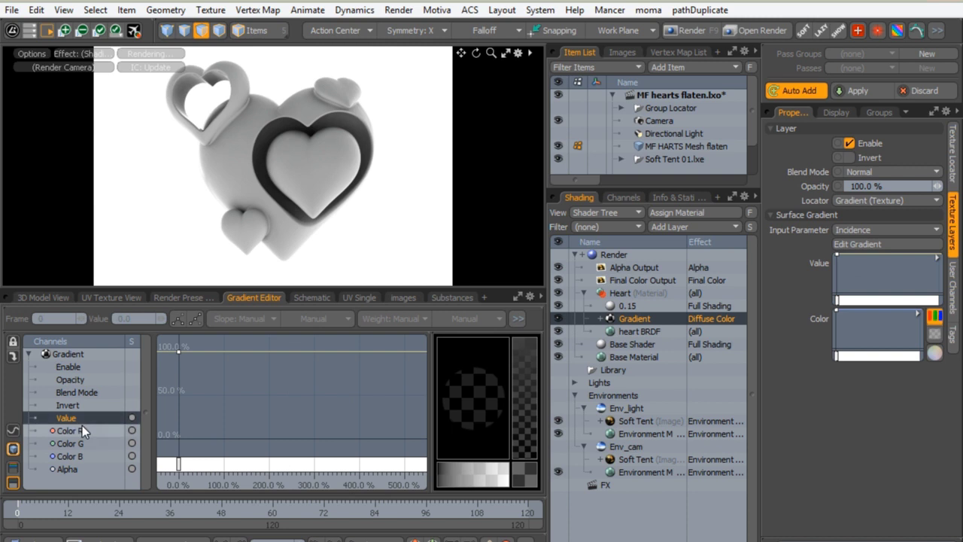
{"action": "left_click", "coordinate": [224, 351], "text": "ctrl"}
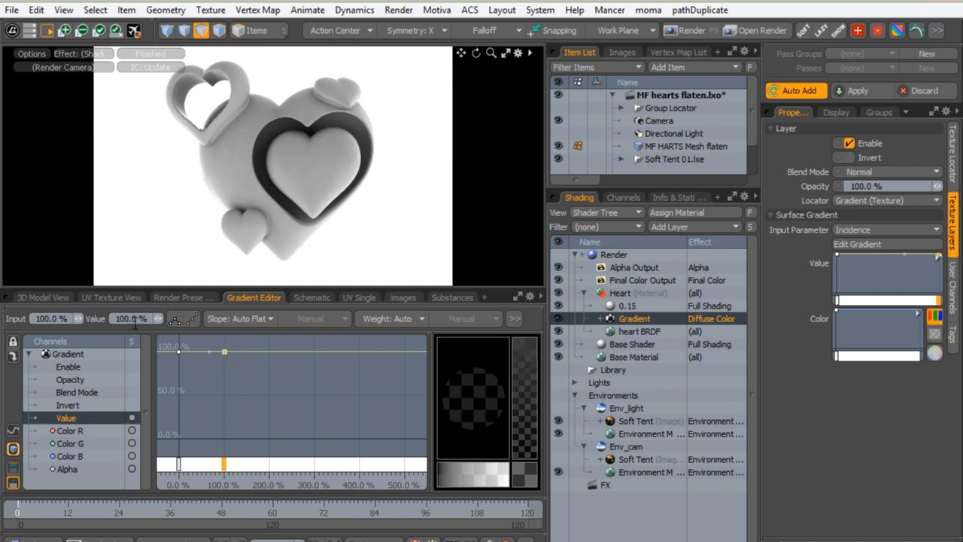
{"action": "left_click_drag", "start_coordinate": [139, 318], "coordinate": [128, 319]}
{"action": "type", "text": "40"}
{"action": "key", "text": "Return"}
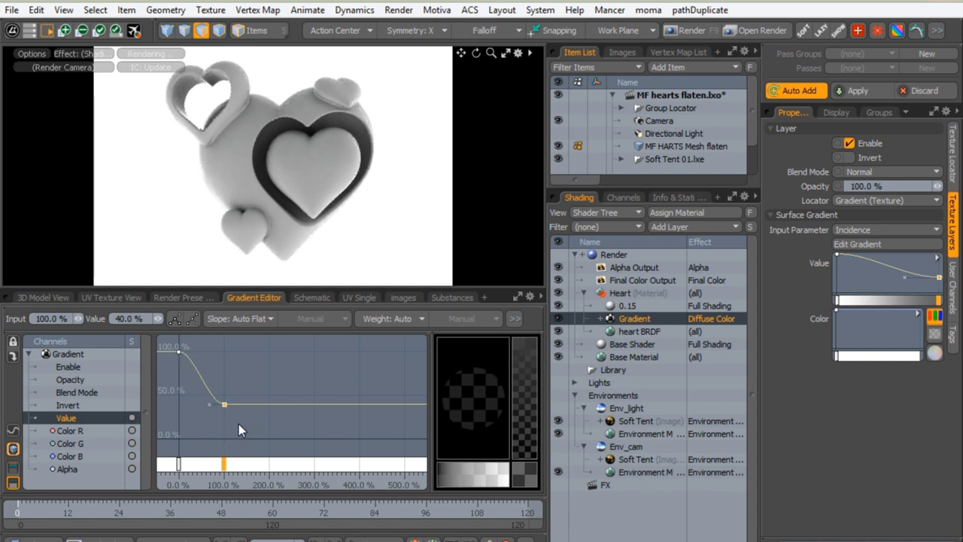
{"action": "key", "text": "a"}
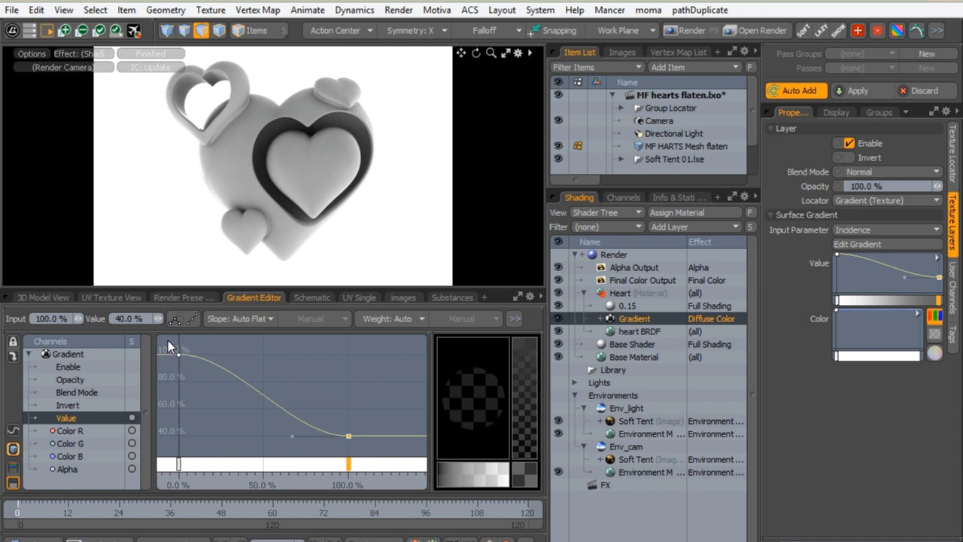
Step: Move the gradient's first Value key to about 49.5% input and set its value to 30%
{"action": "left_click_drag", "start_coordinate": [178, 352], "coordinate": [258, 442]}
{"action": "mouse_move", "coordinate": [259, 442]}
{"action": "left_mouse_down"}
{"action": "mouse_move", "coordinate": [255, 430]}
{"action": "mouse_move", "coordinate": [263, 444]}
{"action": "left_mouse_up"}
{"action": "left_click", "coordinate": [140, 319]}
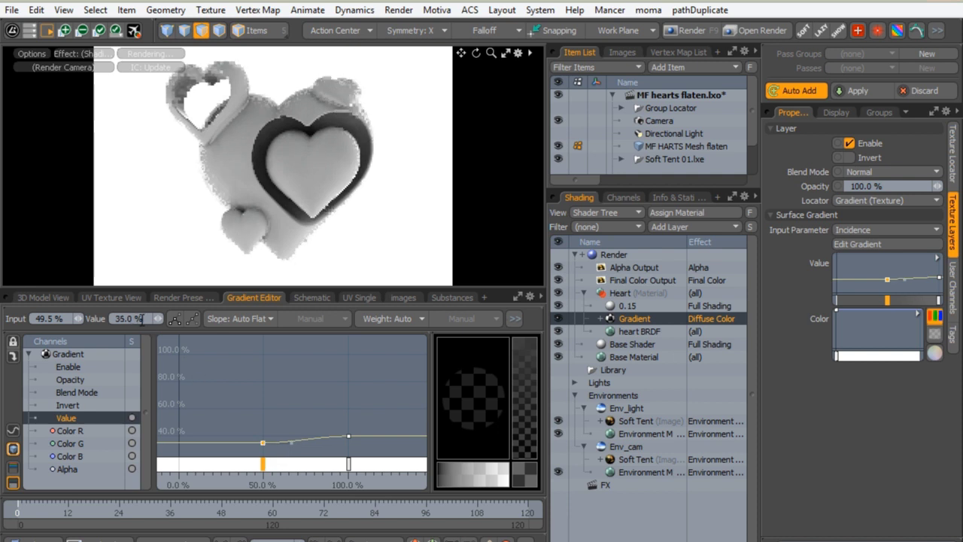
{"action": "type", "text": "30"}
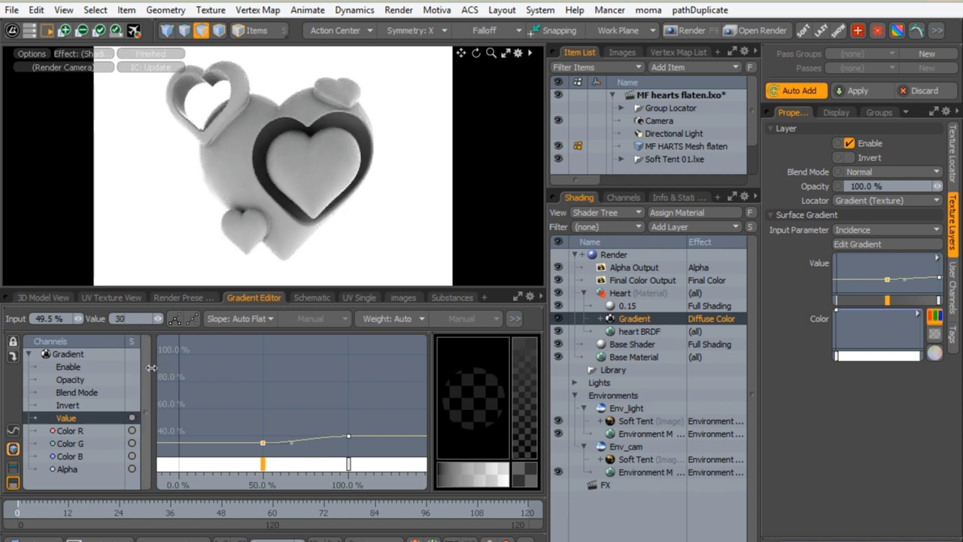
{"action": "key", "text": "Return"}
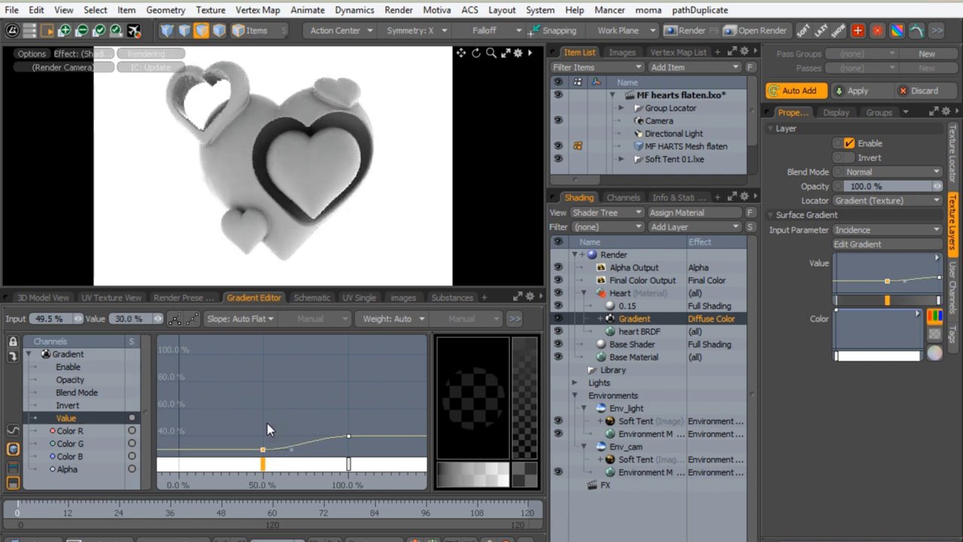
{"action": "key", "text": "a"}
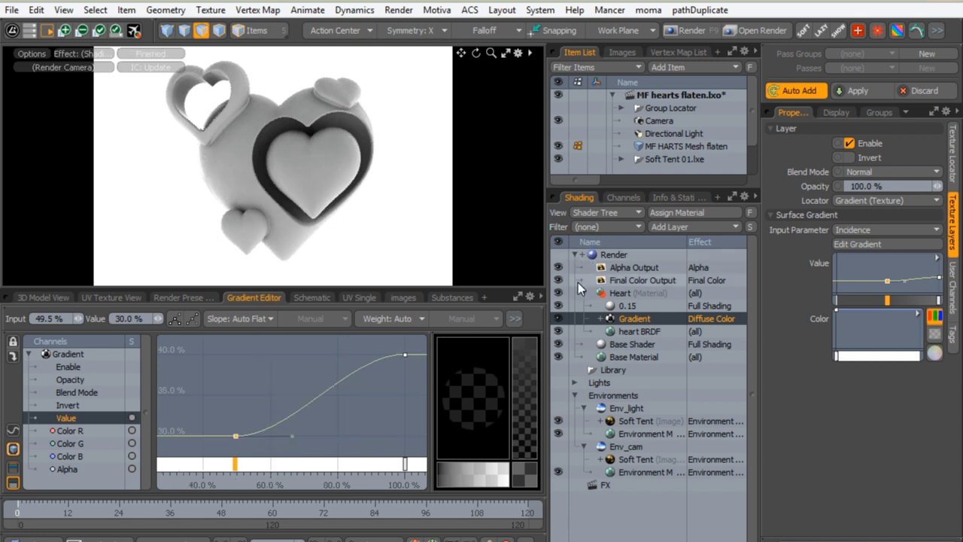
Step: Change the Gradient layer's effect to Reflection Amount
{"action": "right_click", "coordinate": [707, 317]}
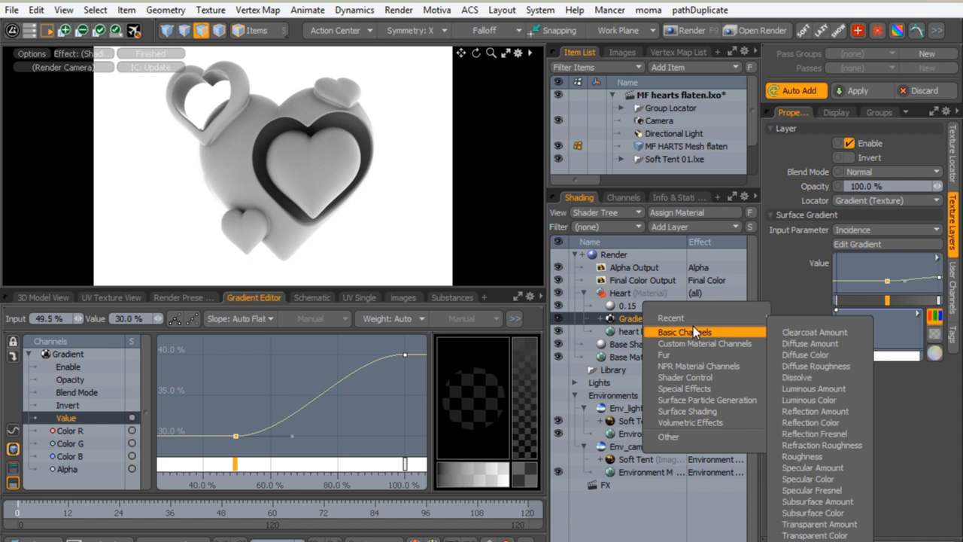
{"action": "mouse_move", "coordinate": [679, 367]}
{"action": "mouse_move", "coordinate": [680, 331]}
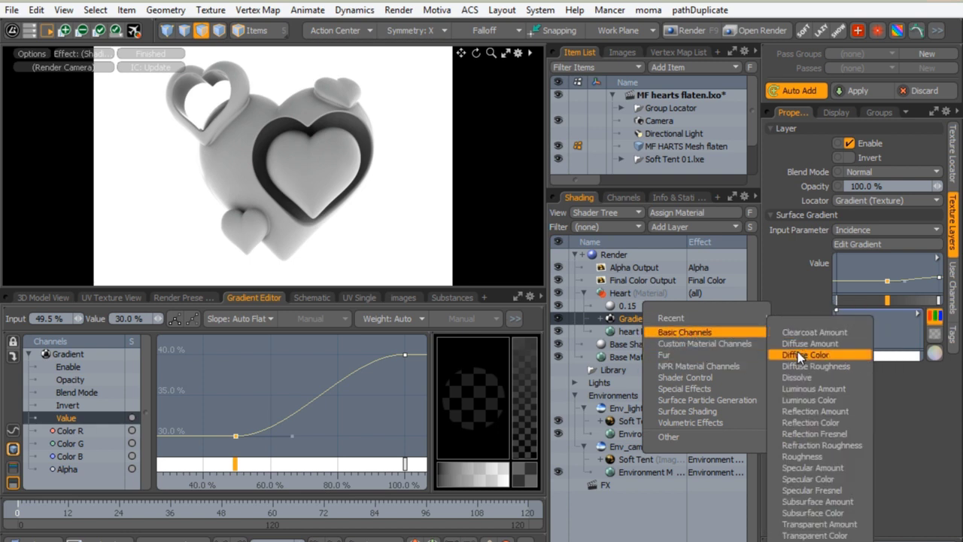
{"action": "left_click", "coordinate": [808, 412]}
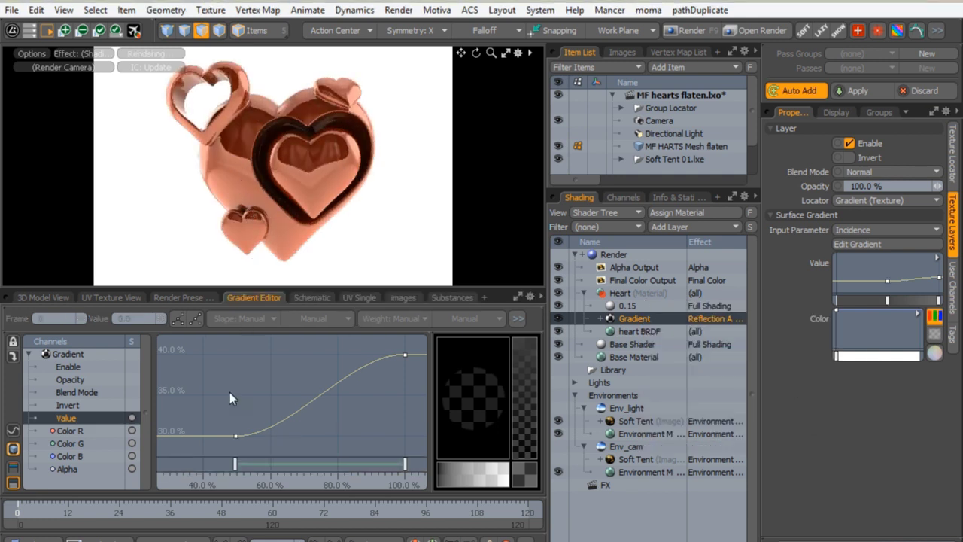
Step: Move the gradient's lower Value key to about 60.5% input, try a value of 4%, and settle on 6%
{"action": "left_click", "coordinate": [405, 353]}
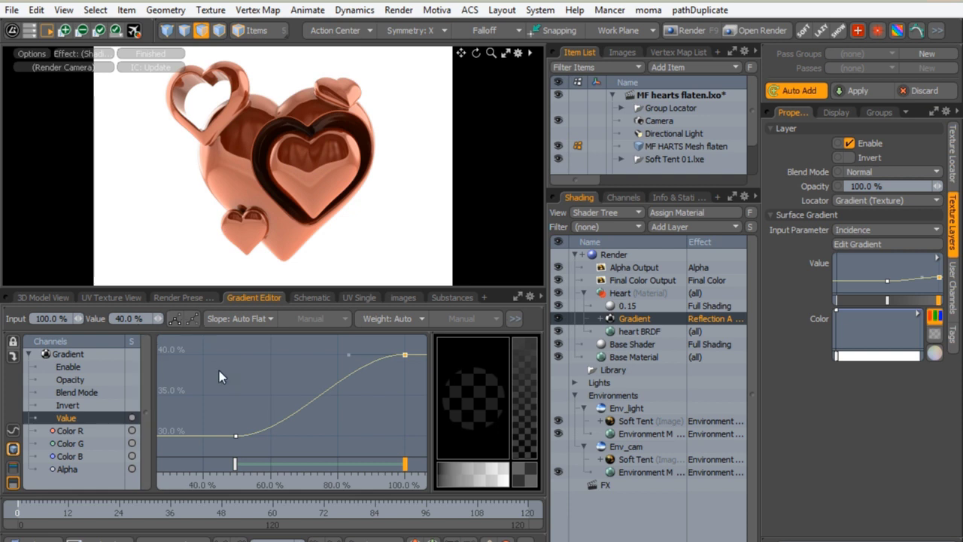
{"action": "left_click", "coordinate": [234, 464]}
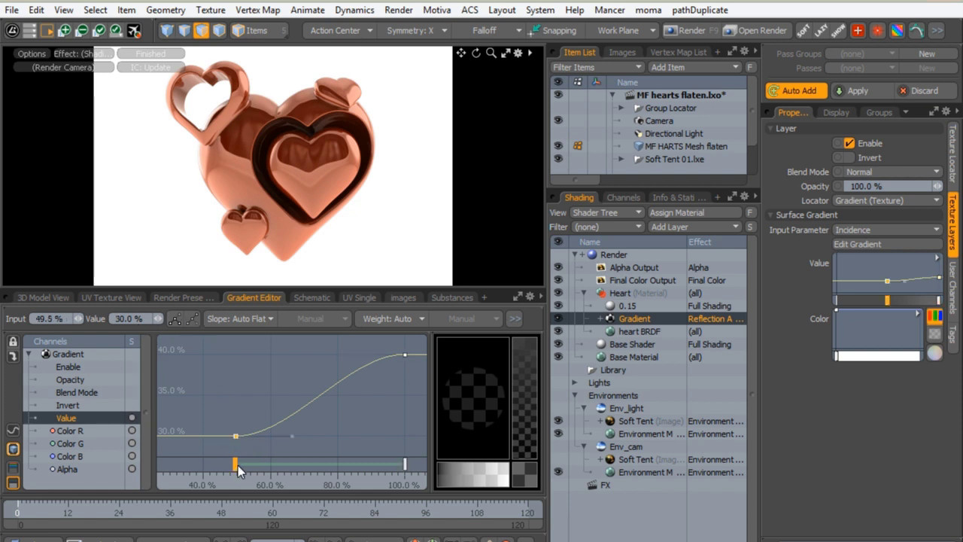
{"action": "left_click_drag", "start_coordinate": [238, 464], "coordinate": [275, 469]}
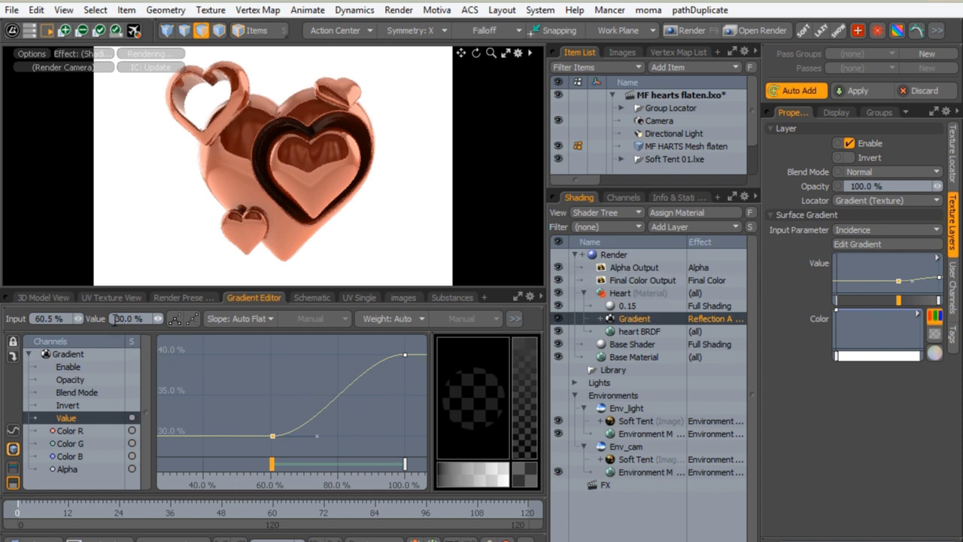
{"action": "type", "text": "4"}
{"action": "key", "text": "Return"}
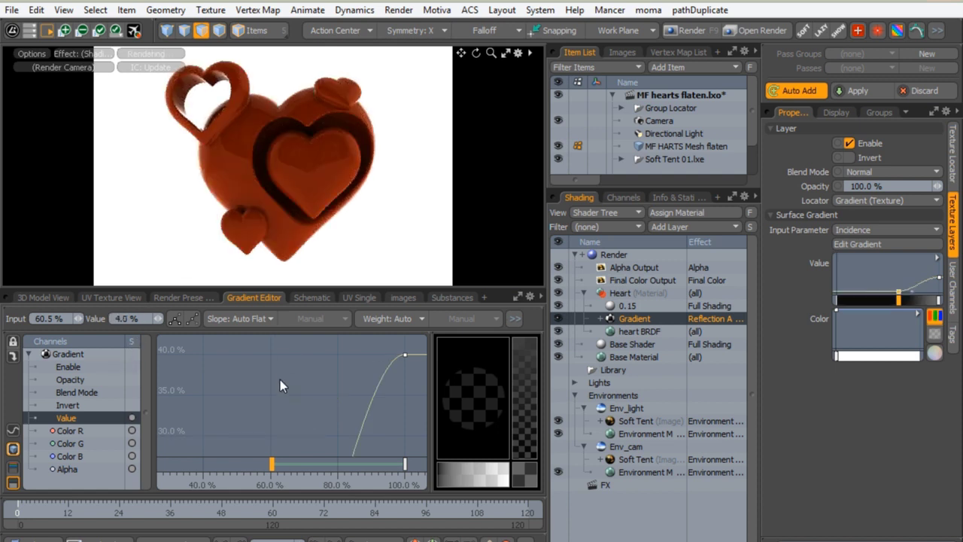
{"action": "key", "text": "a"}
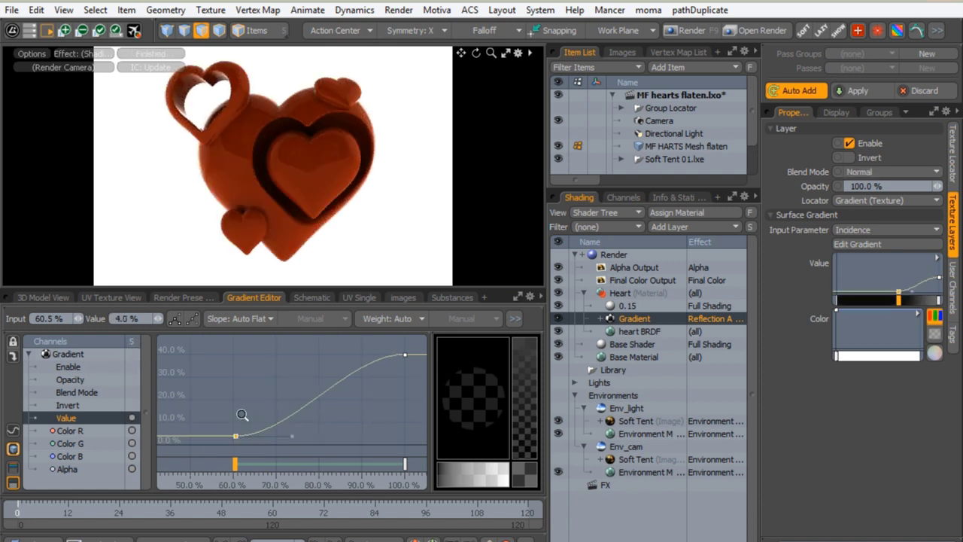
{"action": "left_click_drag", "start_coordinate": [246, 416], "coordinate": [252, 408], "text": "ctrl+alt"}
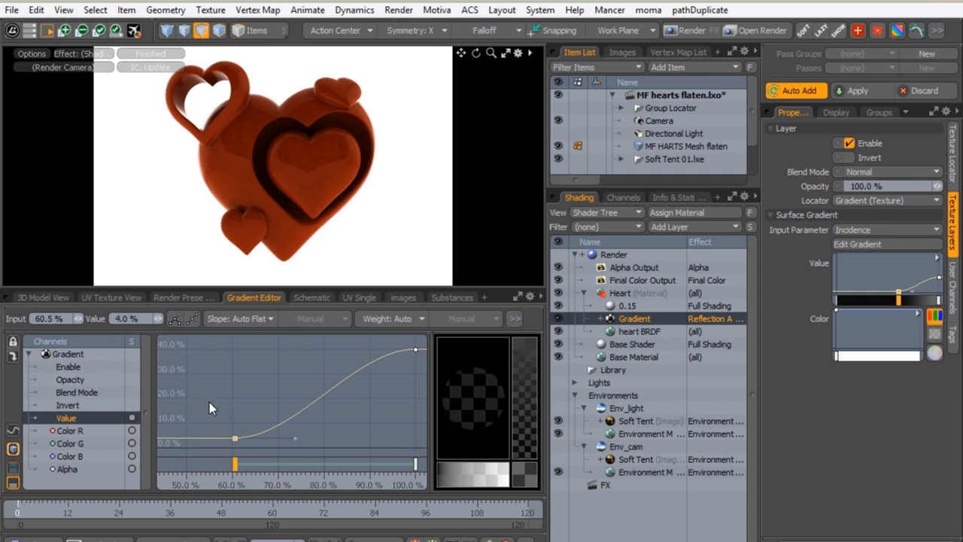
{"action": "double_click", "coordinate": [135, 318]}
{"action": "type", "text": "6"}
{"action": "key", "text": "Return"}
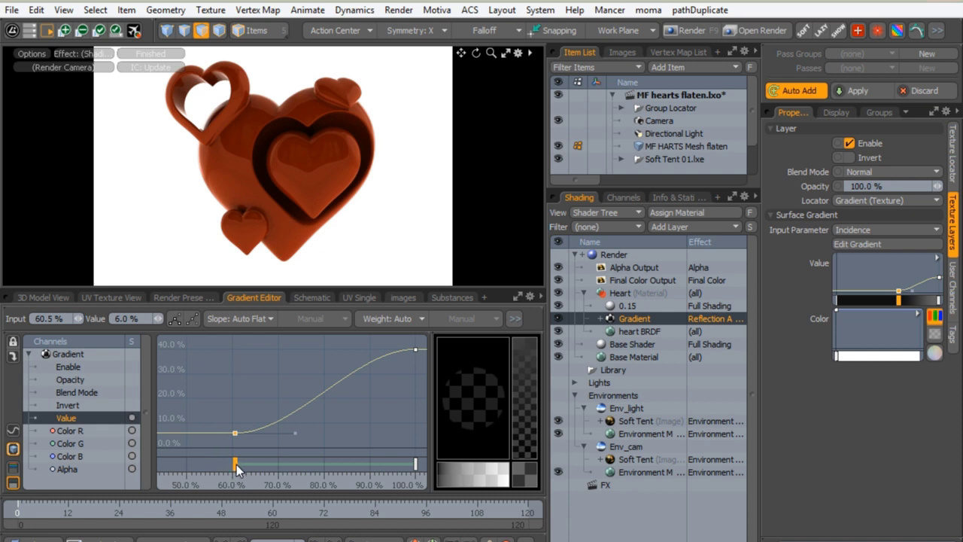
Step: Shift the gradient's lower Value key to about 39.8% input and drop the key selection
{"action": "left_click_drag", "start_coordinate": [235, 464], "coordinate": [179, 462]}
{"action": "scroll", "coordinate": [248, 438], "scroll_direction": "down", "scroll_amount": 3}
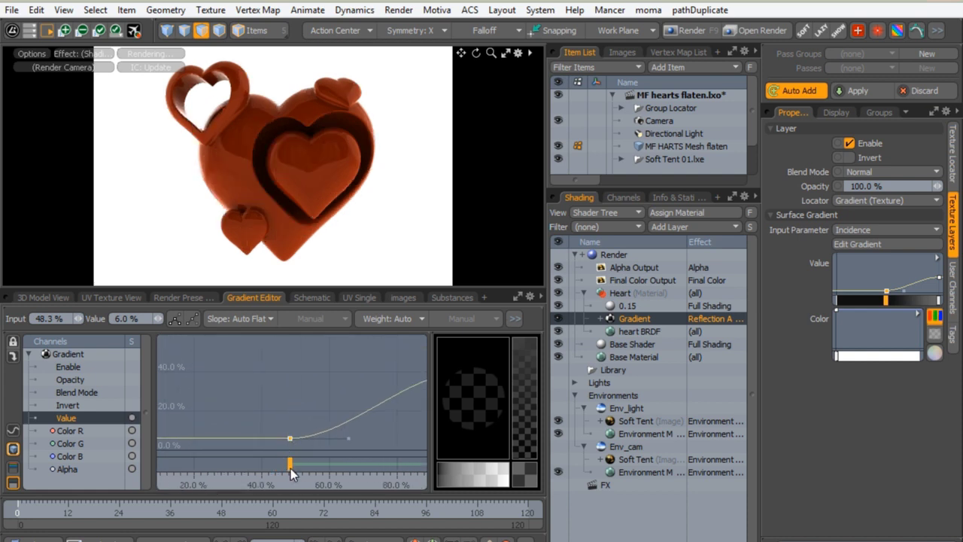
{"action": "mouse_move", "coordinate": [292, 471]}
{"action": "left_mouse_down"}
{"action": "mouse_move", "coordinate": [248, 468]}
{"action": "mouse_move", "coordinate": [260, 462]}
{"action": "left_mouse_up"}
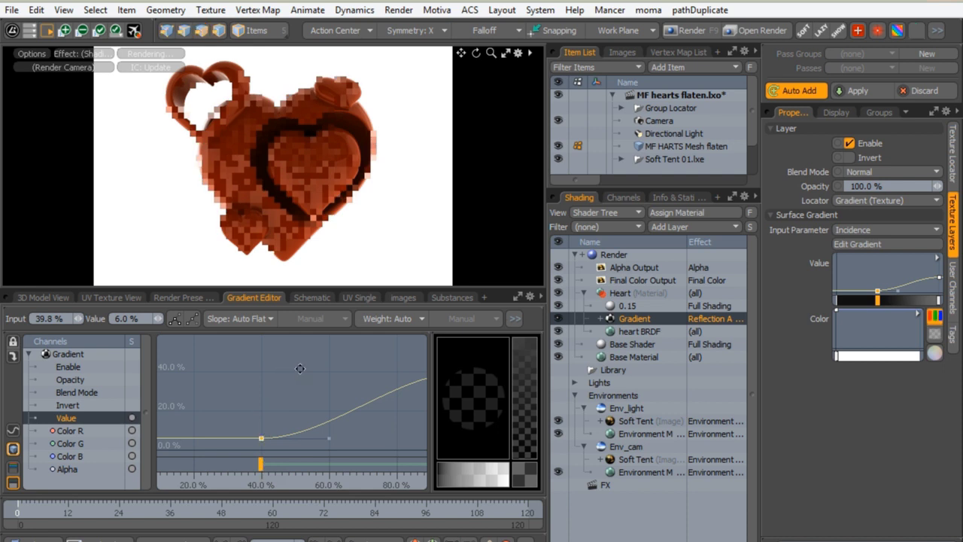
{"action": "left_click_drag", "start_coordinate": [300, 368], "coordinate": [261, 377], "text": "alt"}
{"action": "scroll", "coordinate": [279, 378], "scroll_direction": "down", "scroll_amount": 1}
{"action": "left_click", "coordinate": [369, 372]}
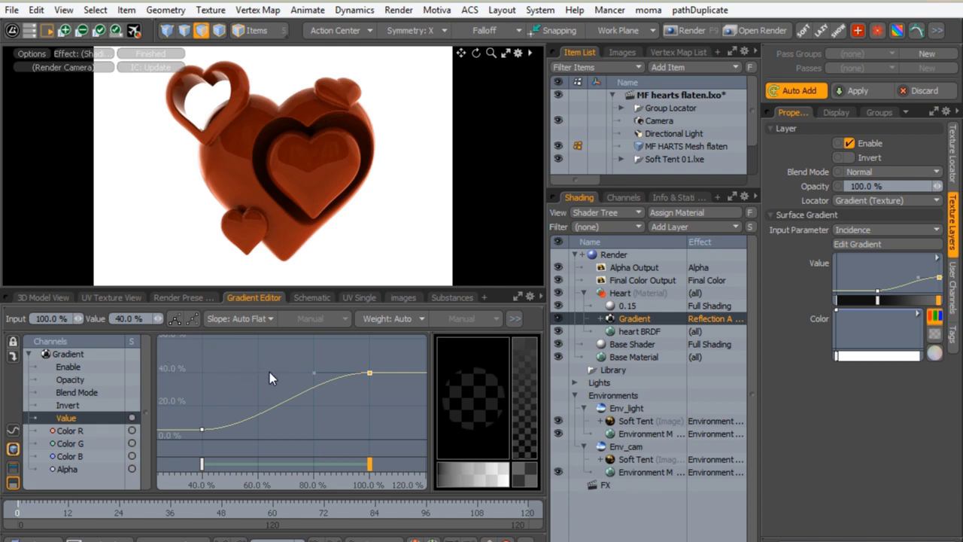
{"action": "key", "text": "space"}
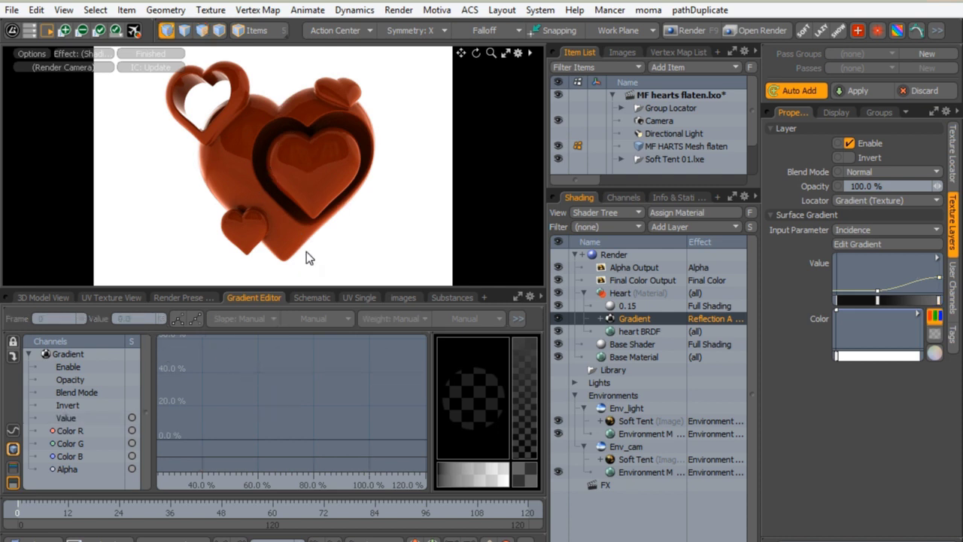
Step: Show the 3D model view, enlarge the item list and add an Area Light listed above the Texture Group
{"action": "left_click", "coordinate": [49, 296]}
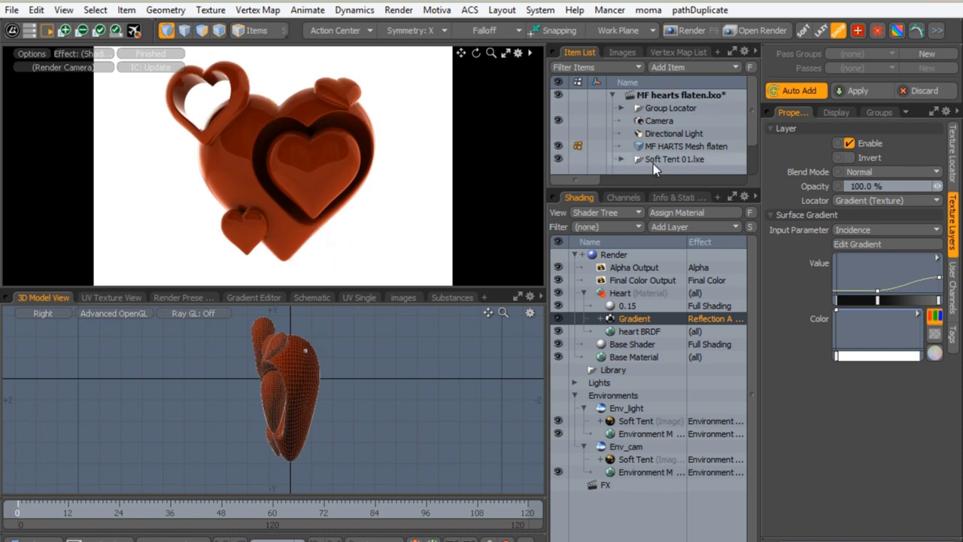
{"action": "left_click_drag", "start_coordinate": [651, 186], "coordinate": [648, 334]}
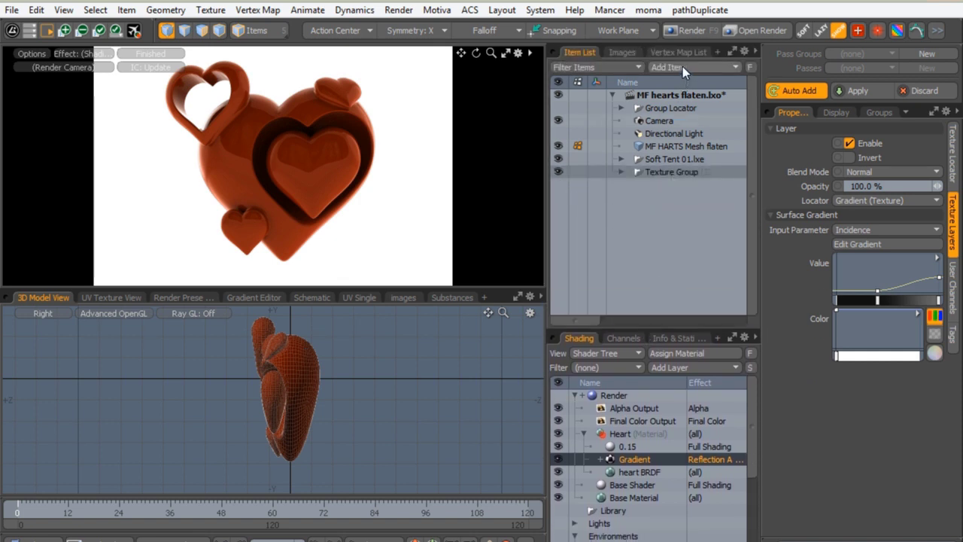
{"action": "left_click", "coordinate": [682, 66]}
{"action": "mouse_move", "coordinate": [677, 65]}
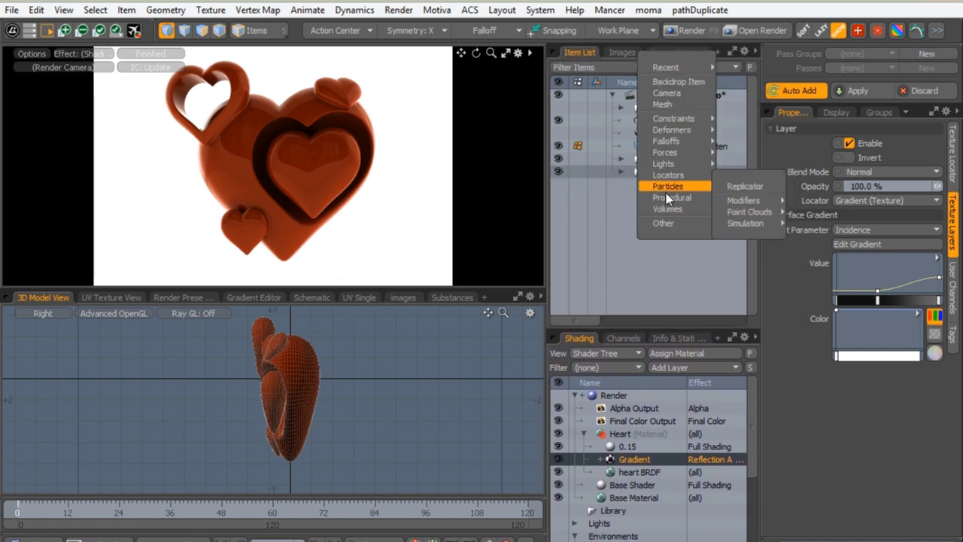
{"action": "mouse_move", "coordinate": [667, 174]}
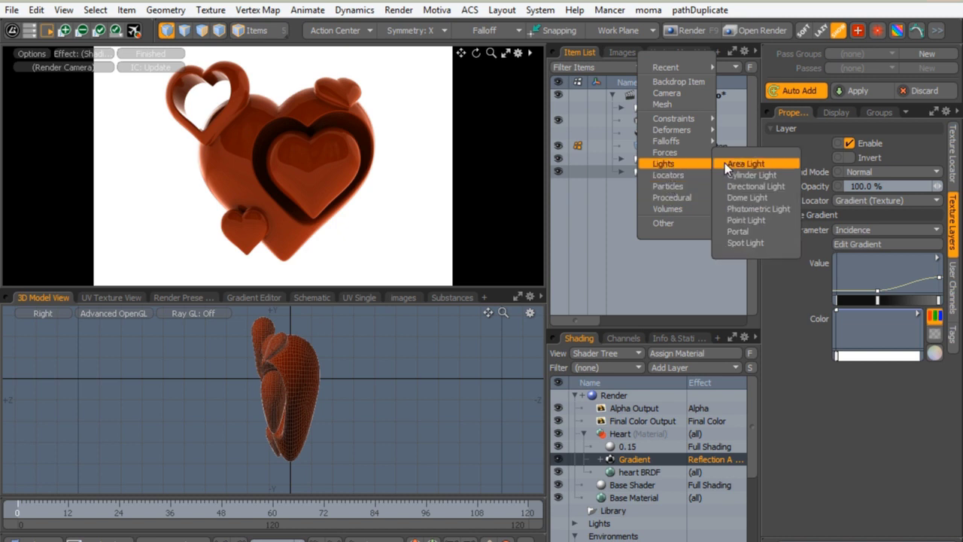
{"action": "left_click", "coordinate": [740, 162]}
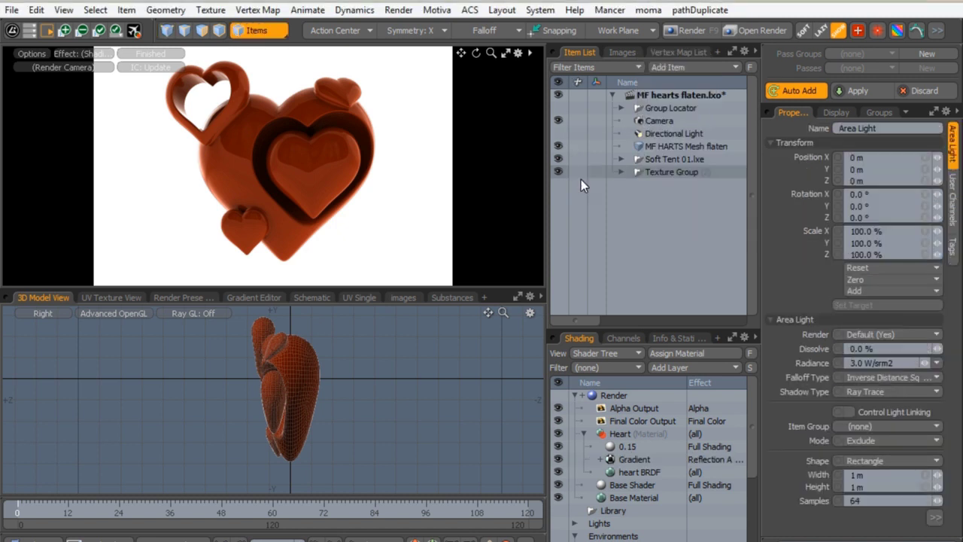
{"action": "left_click", "coordinate": [619, 171]}
{"action": "left_click_drag", "start_coordinate": [649, 185], "coordinate": [636, 178]}
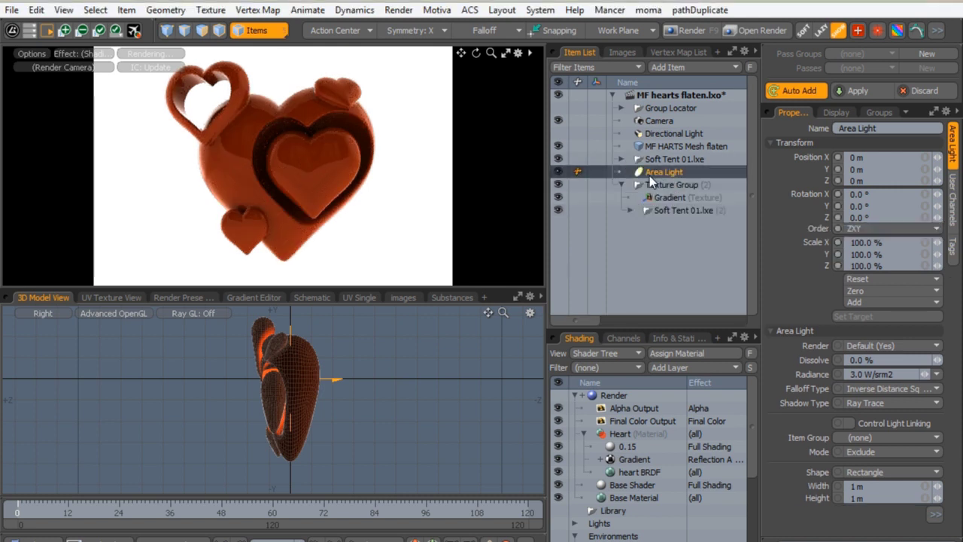
{"action": "left_click", "coordinate": [620, 184]}
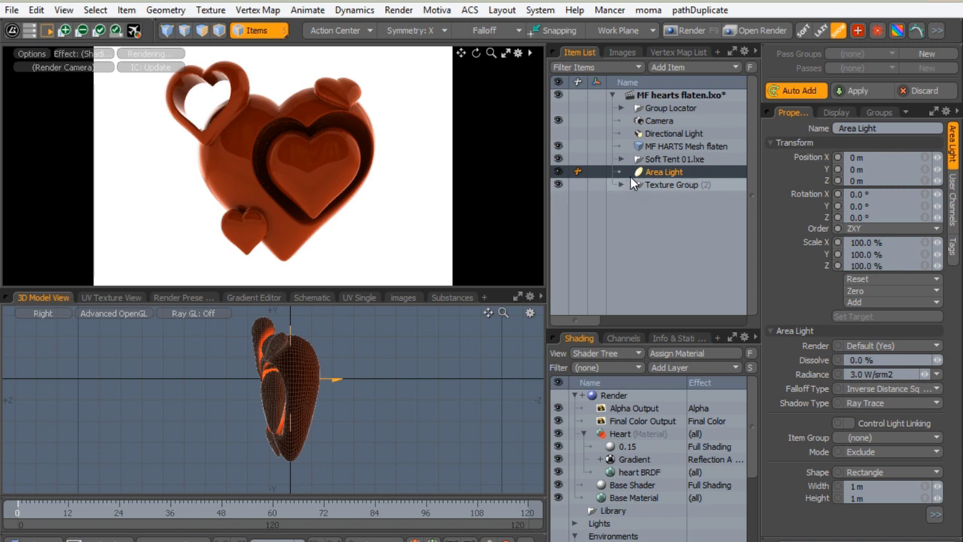
Step: Rename the new light Area Light L and switch the model view to Top
{"action": "double_click", "coordinate": [671, 174]}
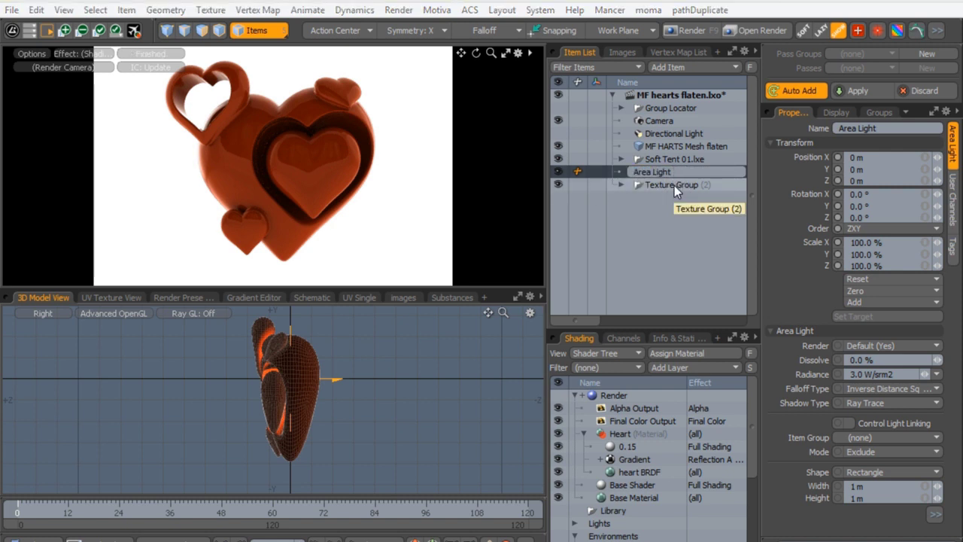
{"action": "type", "text": "L"}
{"action": "key", "text": "Return"}
{"action": "key", "text": "ctrl+space"}
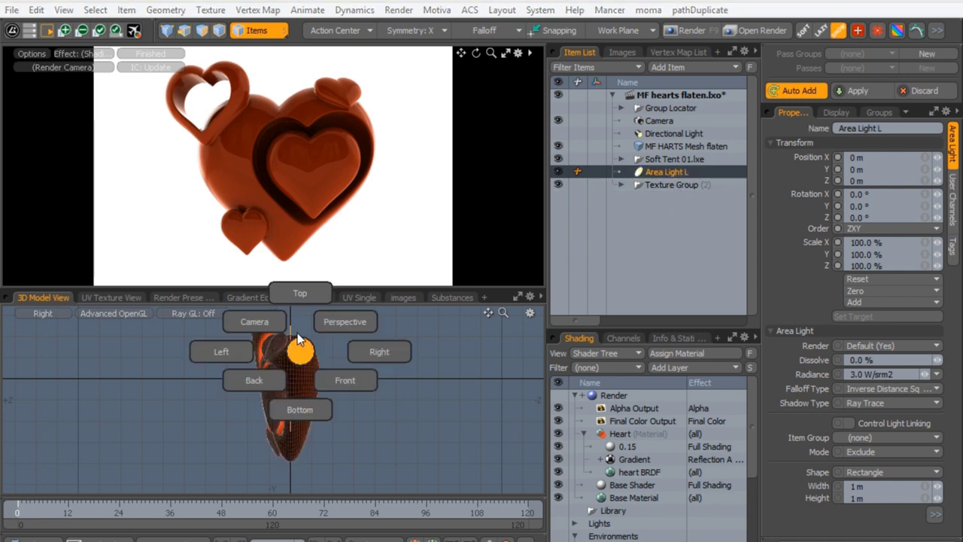
{"action": "left_click", "coordinate": [299, 294]}
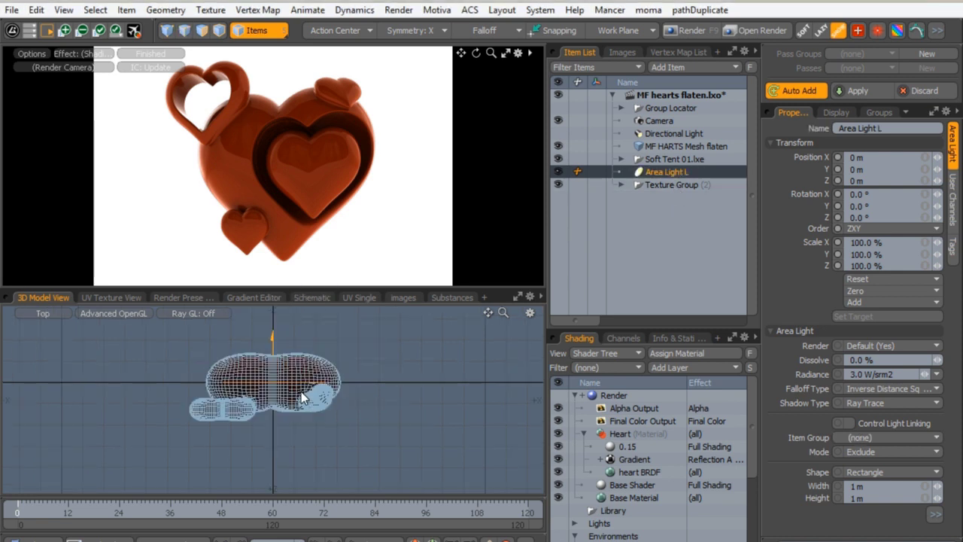
Step: Move Area Light L along Z away from the hearts mesh to about 2.2 m
{"action": "scroll", "coordinate": [304, 357], "scroll_direction": "down", "scroll_amount": 3}
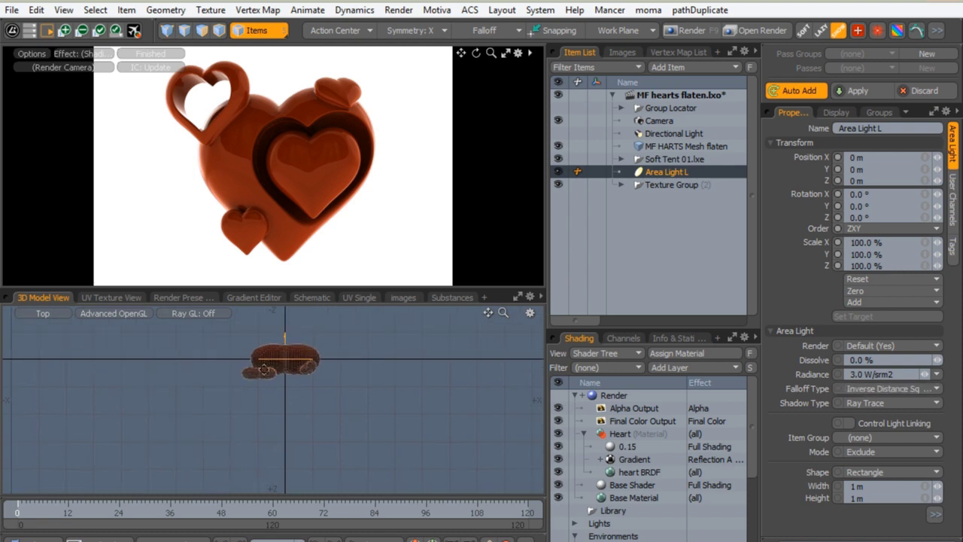
{"action": "key", "text": "w"}
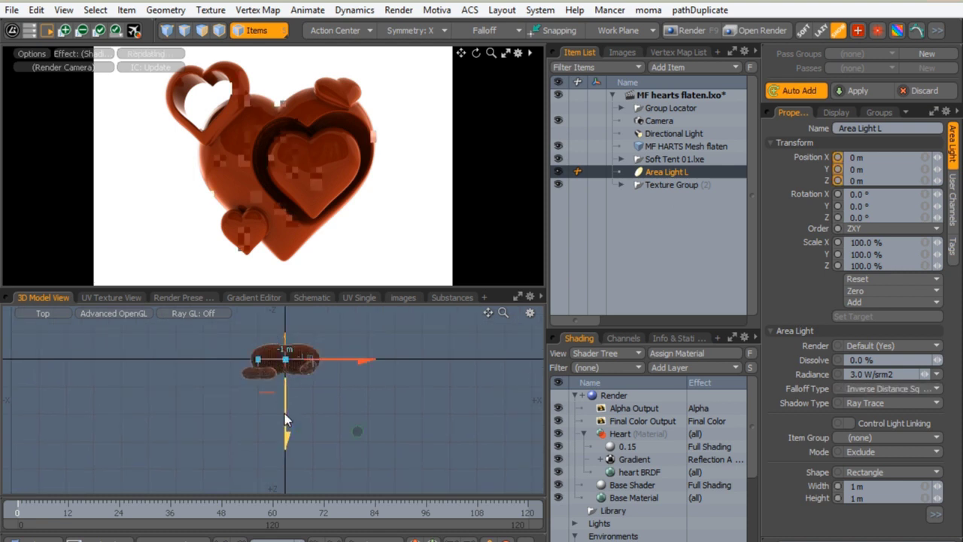
{"action": "left_click_drag", "start_coordinate": [284, 413], "coordinate": [285, 481]}
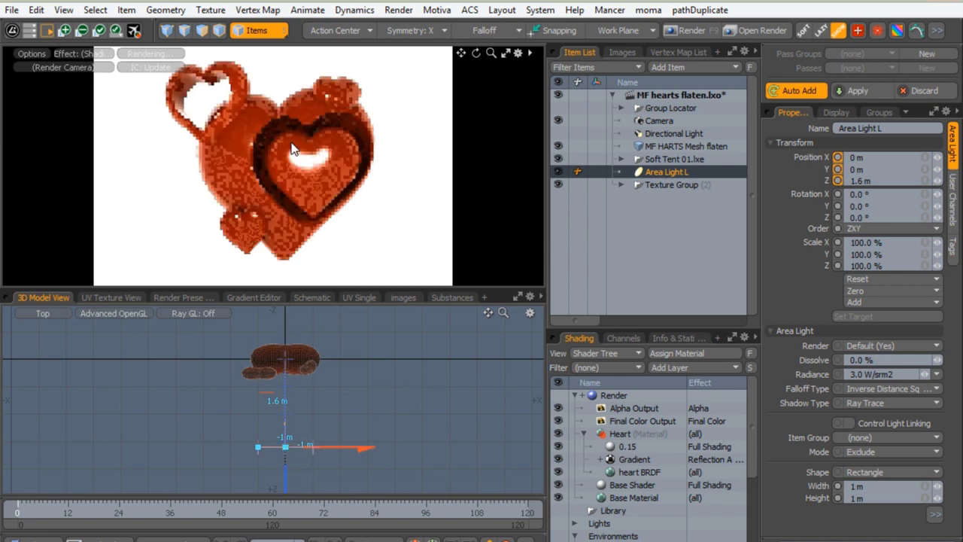
{"action": "left_click_drag", "start_coordinate": [290, 360], "coordinate": [299, 471], "text": "alt+shift"}
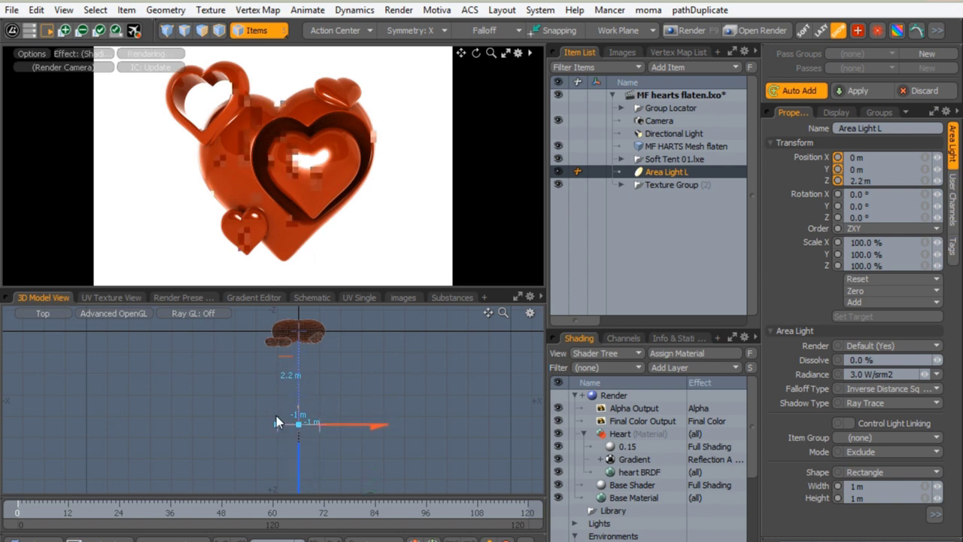
Step: Show the model in Perspective and set the action center to Origin for rotating Area Light L
{"action": "key", "text": "ctrl+space"}
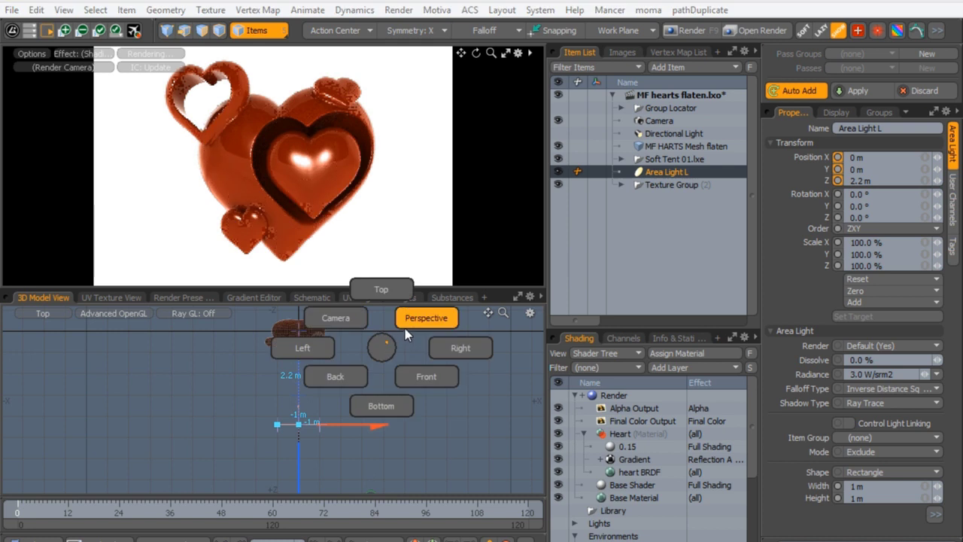
{"action": "left_click", "coordinate": [399, 318]}
{"action": "left_click_drag", "start_coordinate": [329, 477], "coordinate": [306, 436], "text": "alt"}
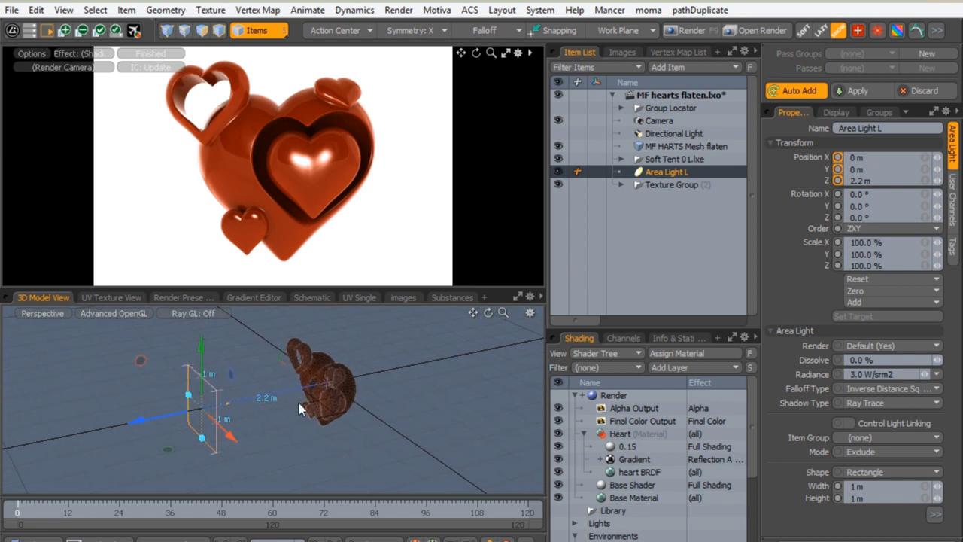
{"action": "key", "text": "e"}
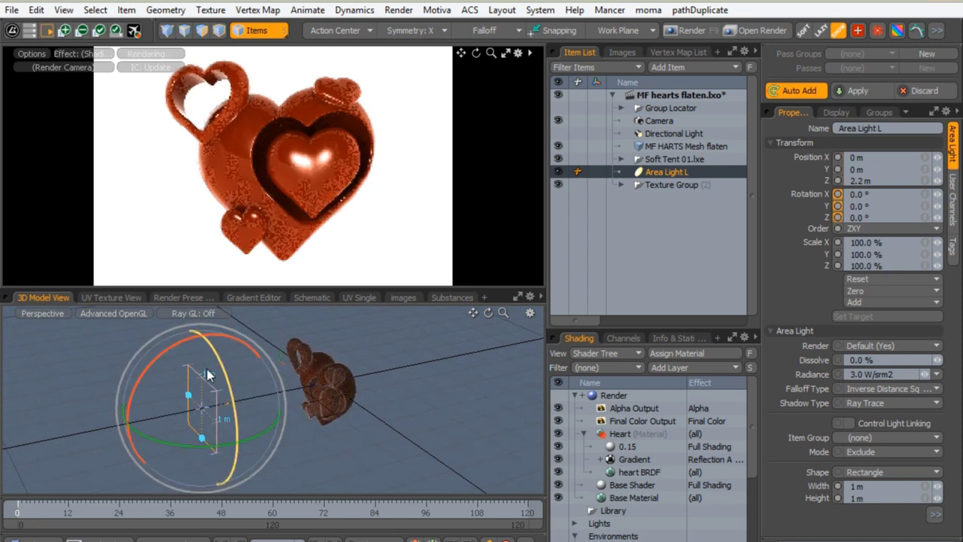
{"action": "left_click", "coordinate": [340, 31]}
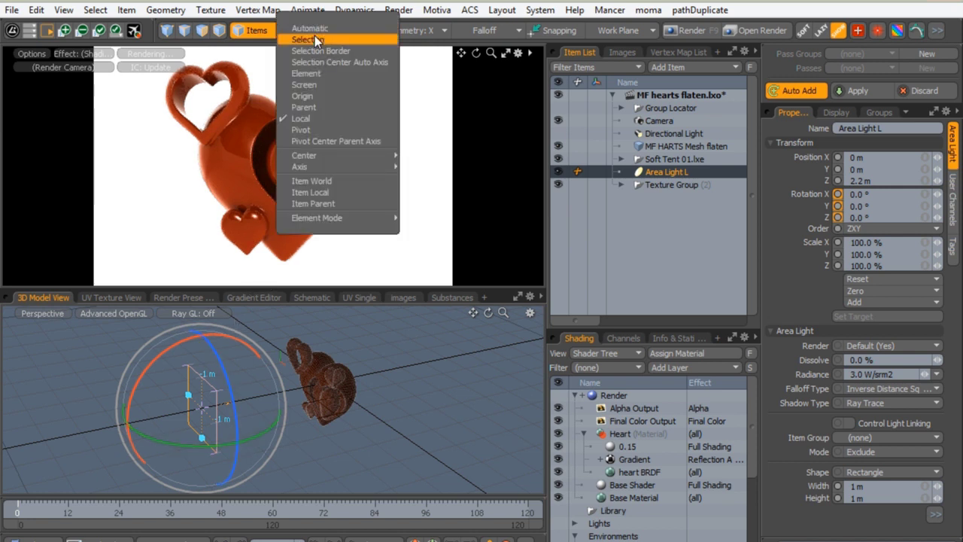
{"action": "left_click", "coordinate": [300, 96]}
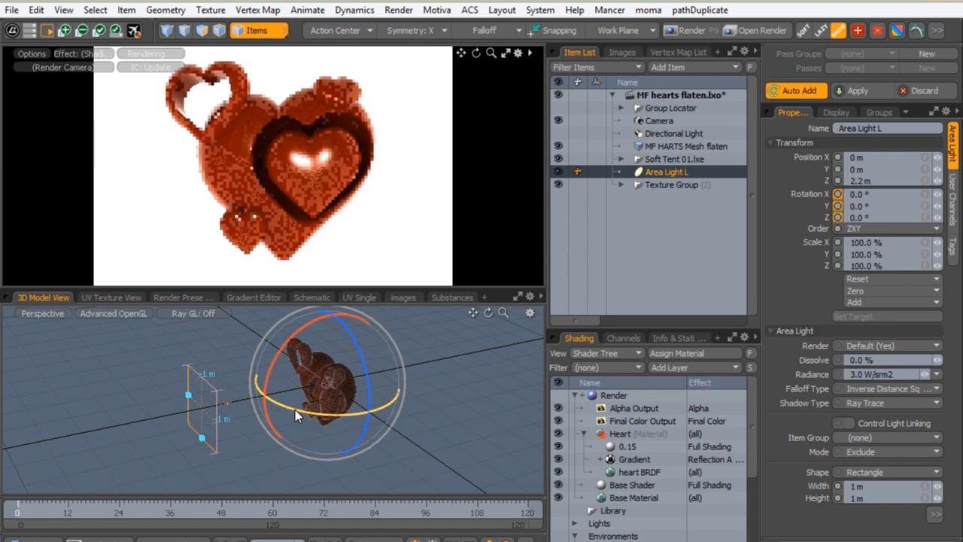
Step: Swing Area Light L around the origin to about -54° in Y and stretch its height to about 2.07 m
{"action": "left_click_drag", "start_coordinate": [294, 409], "coordinate": [254, 389]}
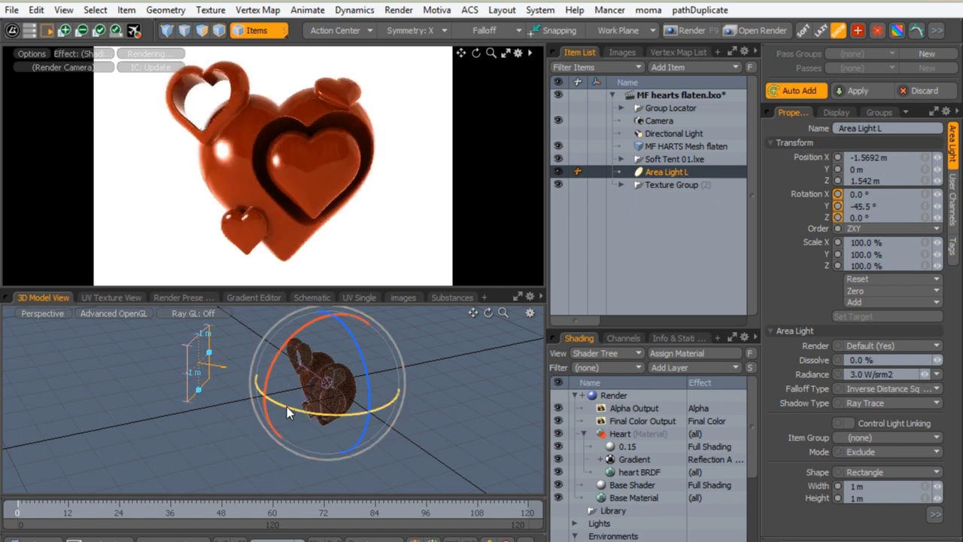
{"action": "left_click_drag", "start_coordinate": [289, 410], "coordinate": [277, 408]}
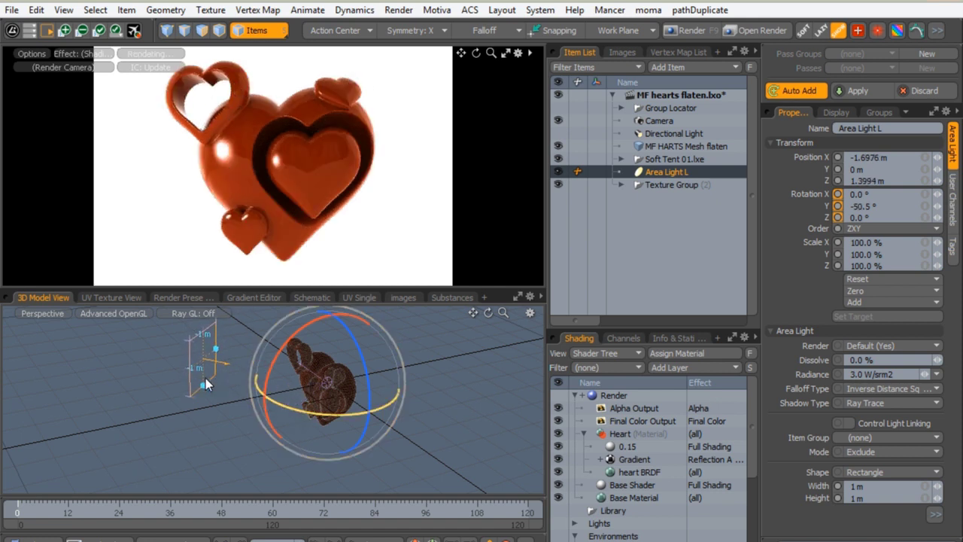
{"action": "left_click_drag", "start_coordinate": [203, 386], "coordinate": [203, 412]}
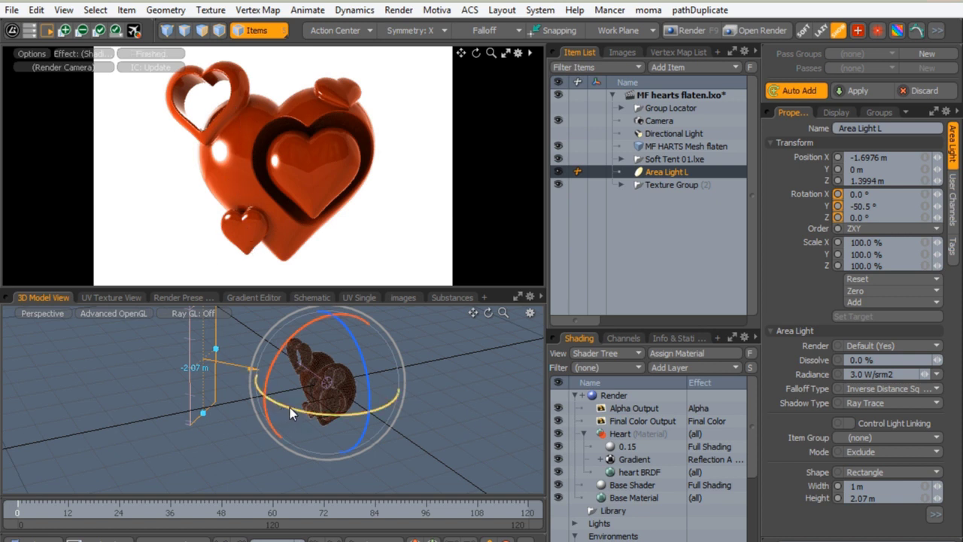
{"action": "mouse_move", "coordinate": [290, 406]}
{"action": "left_mouse_down"}
{"action": "mouse_move", "coordinate": [267, 406]}
{"action": "mouse_move", "coordinate": [275, 406]}
{"action": "left_mouse_up"}
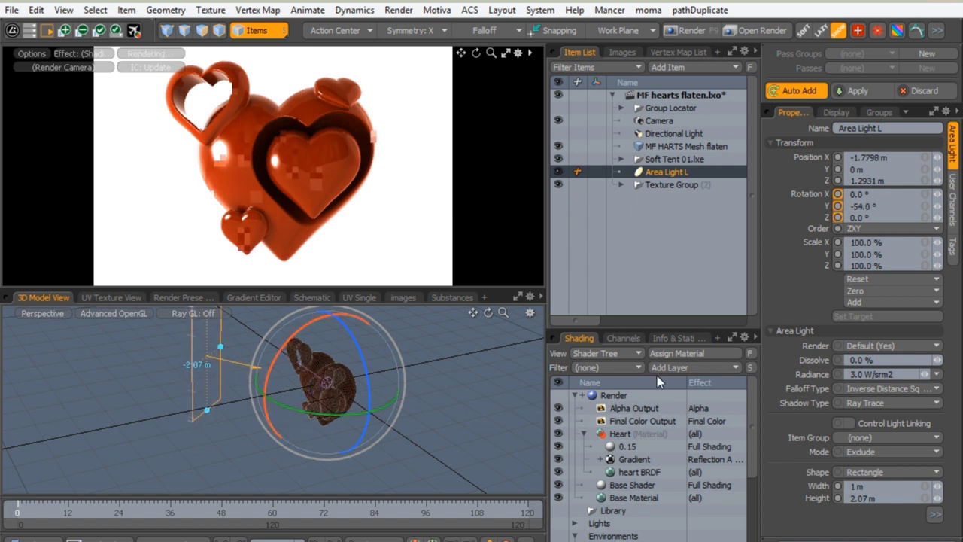
Step: Turn off Simple Shading for Area Light L and set its samples to 1024
{"action": "left_click_drag", "start_coordinate": [640, 328], "coordinate": [640, 295]}
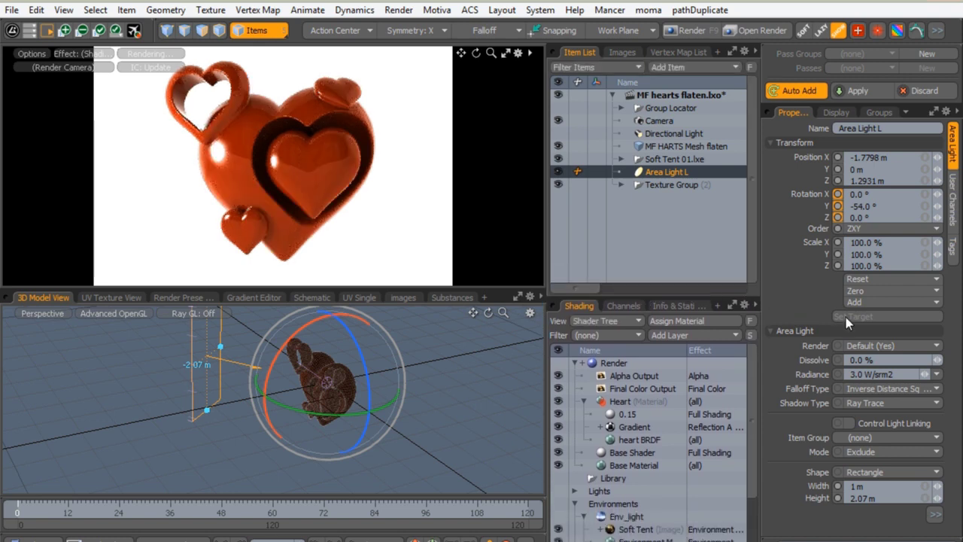
{"action": "left_click", "coordinate": [775, 143]}
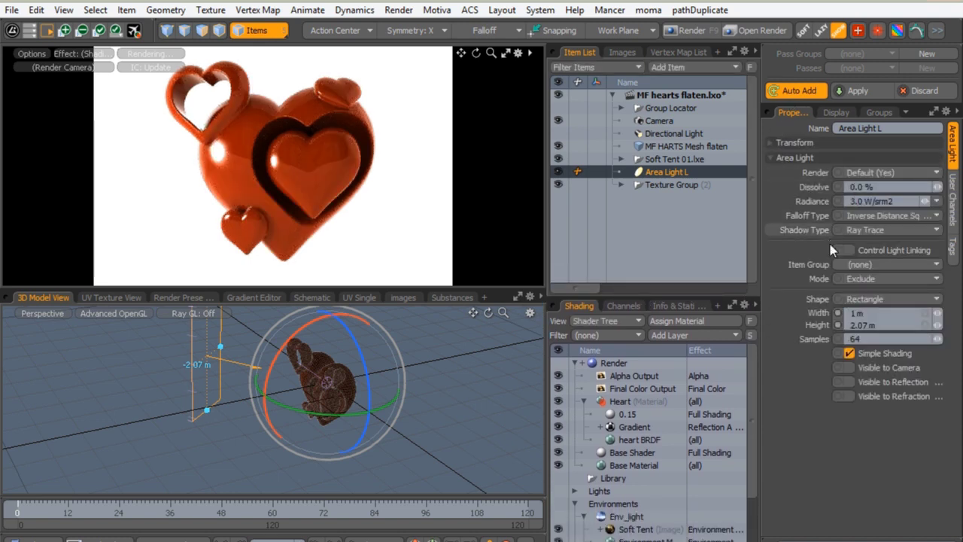
{"action": "left_click", "coordinate": [849, 352]}
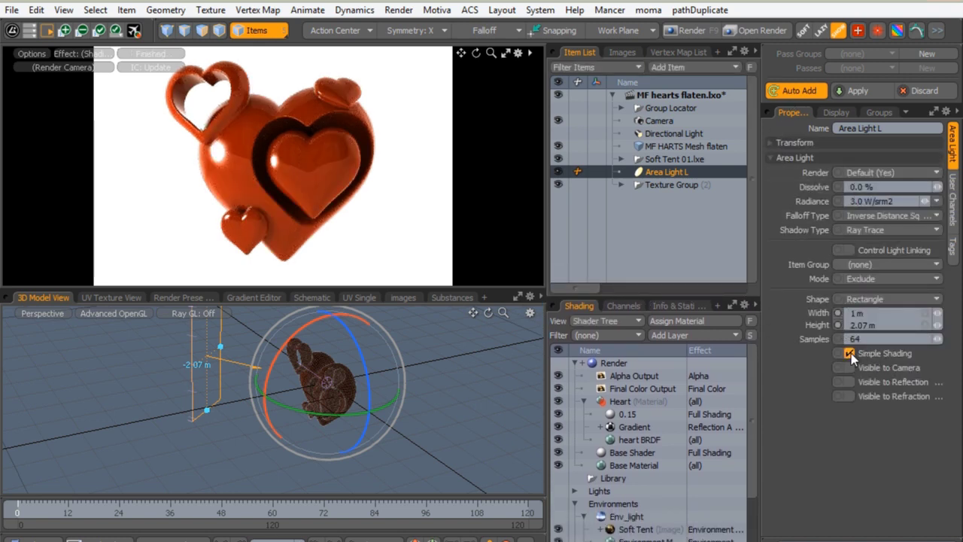
{"action": "left_click", "coordinate": [850, 353]}
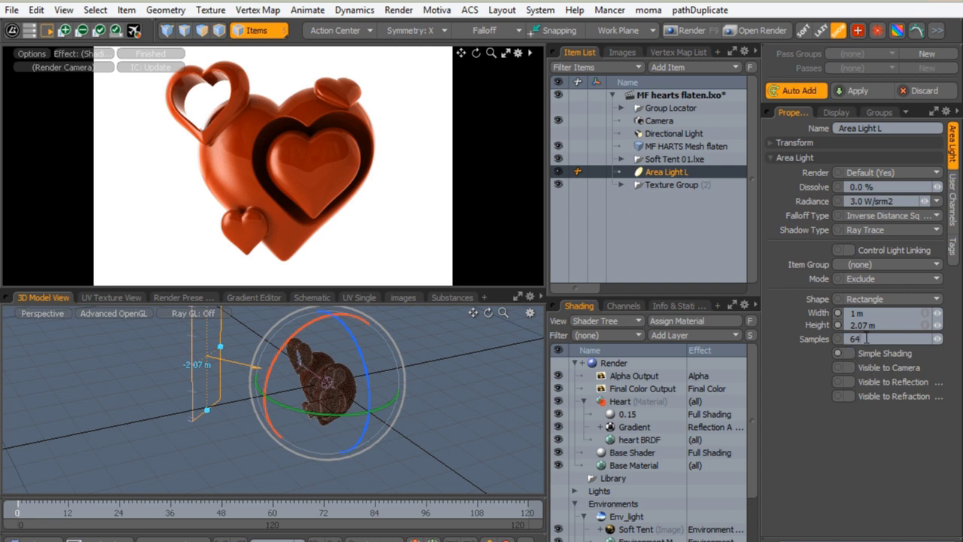
{"action": "type", "text": "54"}
{"action": "type", "text": "102"}
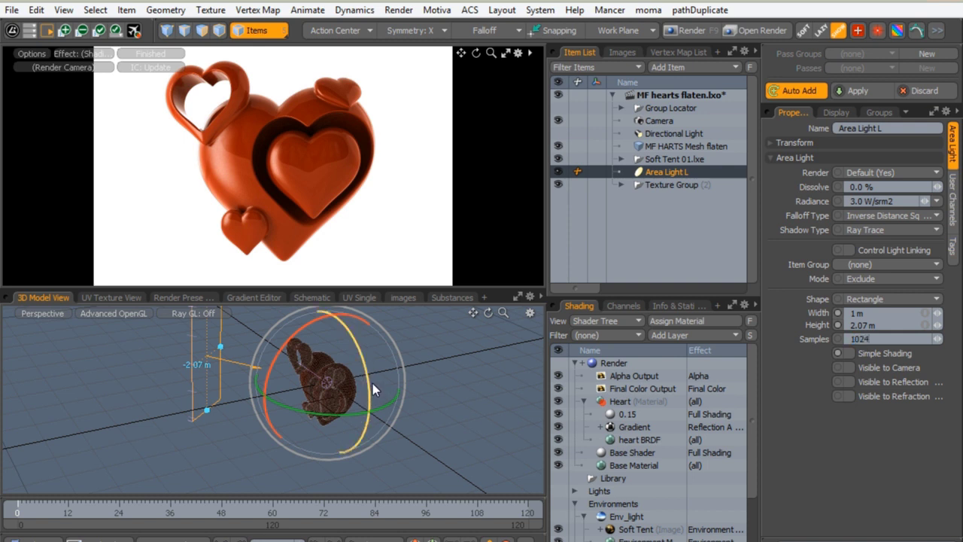
{"action": "key", "text": "Return"}
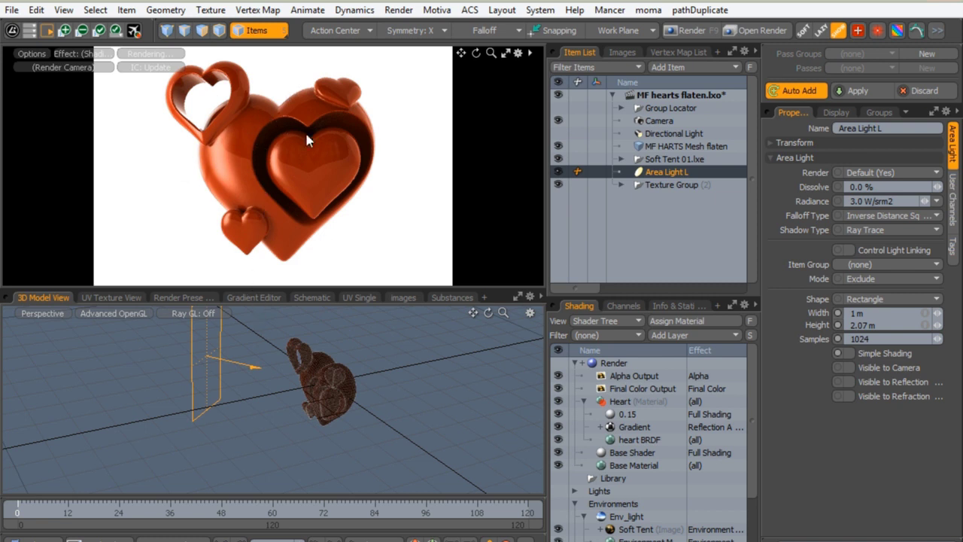
Step: Duplicate Area Light L and rename the copy Area Light R
{"action": "right_click", "coordinate": [663, 170]}
{"action": "left_click", "coordinate": [627, 422]}
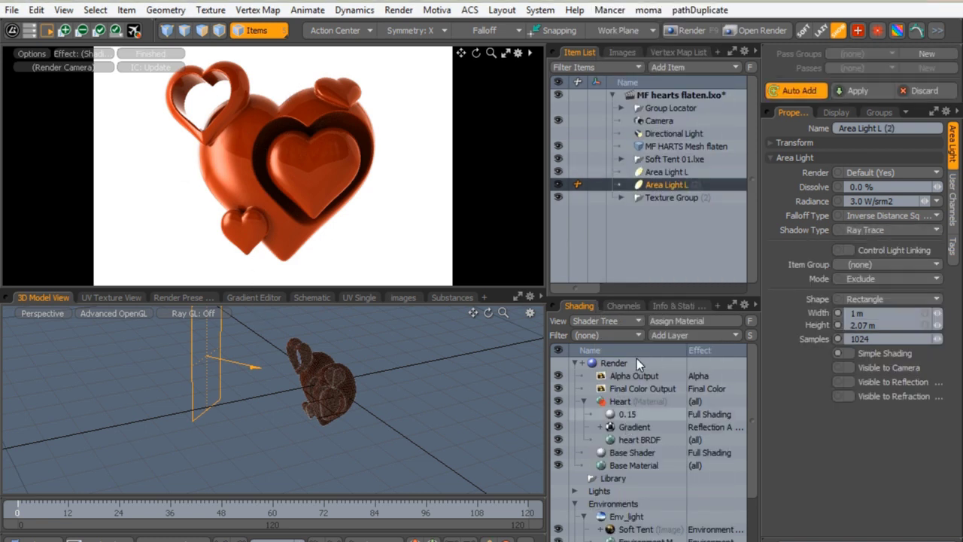
{"action": "double_click", "coordinate": [681, 185]}
{"action": "key", "text": "BackSpace"}
{"action": "key", "text": "BackSpace"}
{"action": "key", "text": "BackSpace"}
{"action": "key", "text": "BackSpace"}
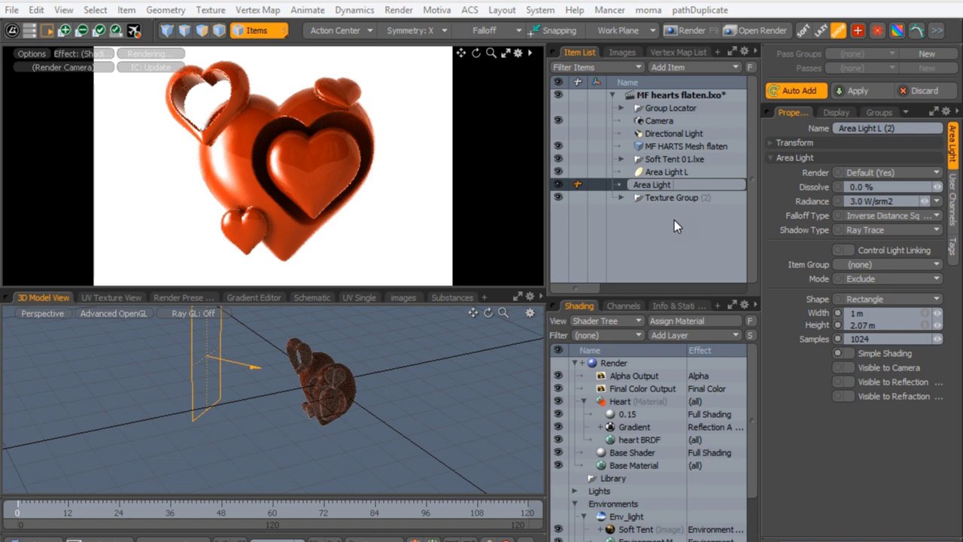
{"action": "type", "text": "R"}
{"action": "key", "text": "Return"}
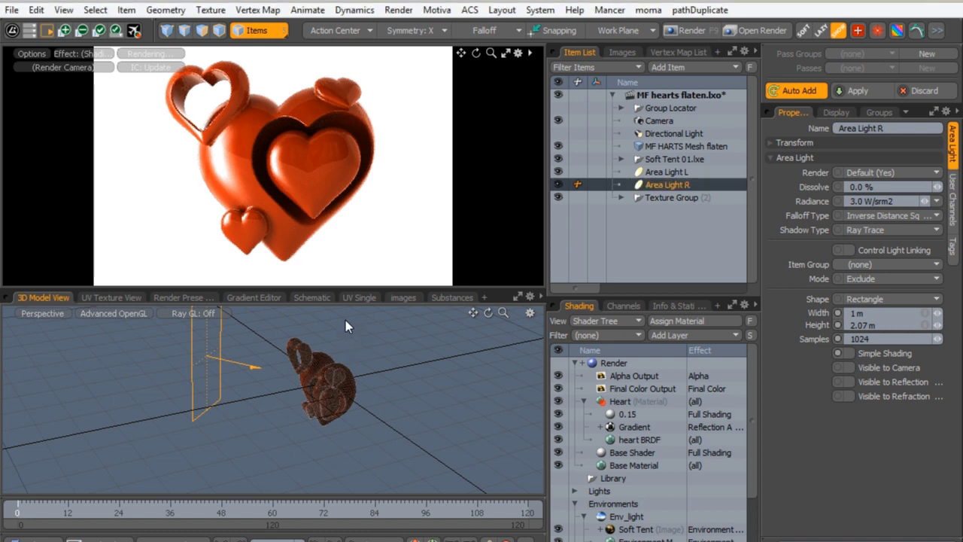
Step: Rotate Area Light R around the origin about the vertical axis to the opposite side of the hearts mesh
{"action": "key", "text": "e"}
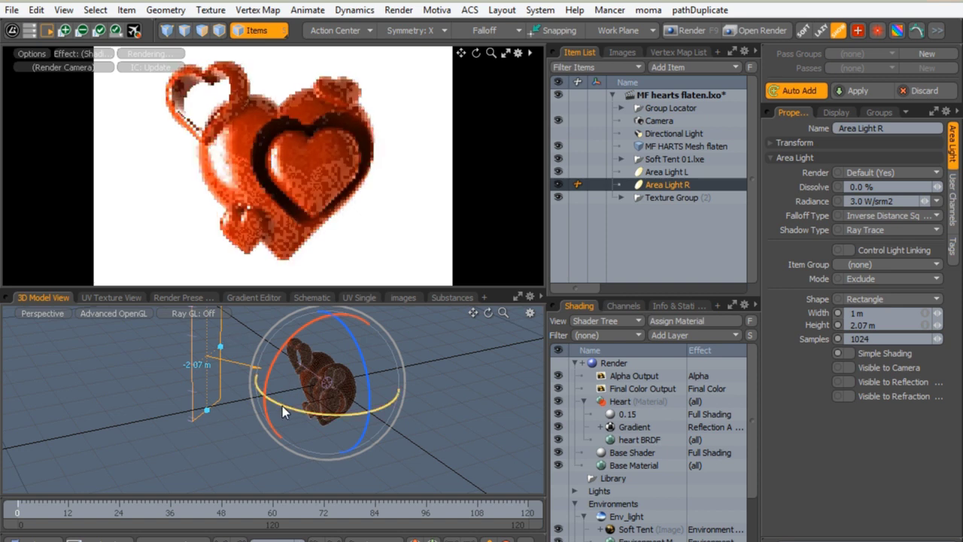
{"action": "left_click_drag", "start_coordinate": [282, 410], "coordinate": [320, 452]}
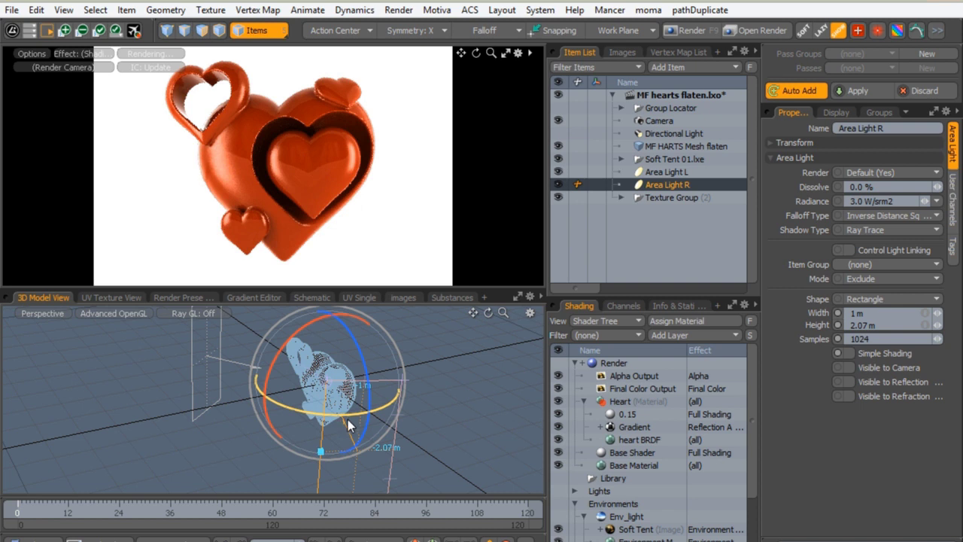
{"action": "mouse_move", "coordinate": [286, 407]}
{"action": "left_mouse_down"}
{"action": "mouse_move", "coordinate": [296, 411]}
{"action": "mouse_move", "coordinate": [268, 405]}
{"action": "left_mouse_up"}
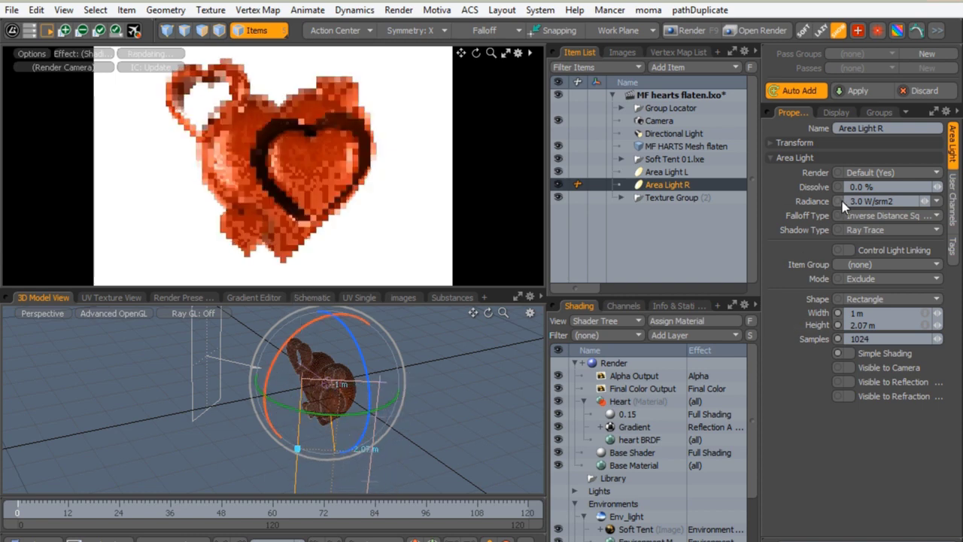
Step: Set Area Light R's radiance to about 4.09 W/srm2 and stretch its height to about 3.93 m
{"action": "left_click_drag", "start_coordinate": [924, 201], "coordinate": [932, 200]}
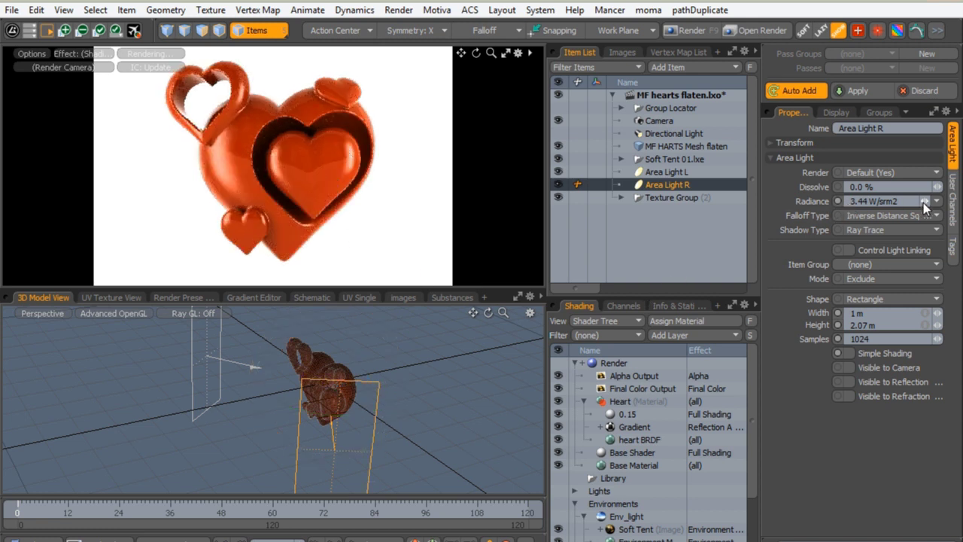
{"action": "left_click_drag", "start_coordinate": [924, 201], "coordinate": [931, 201]}
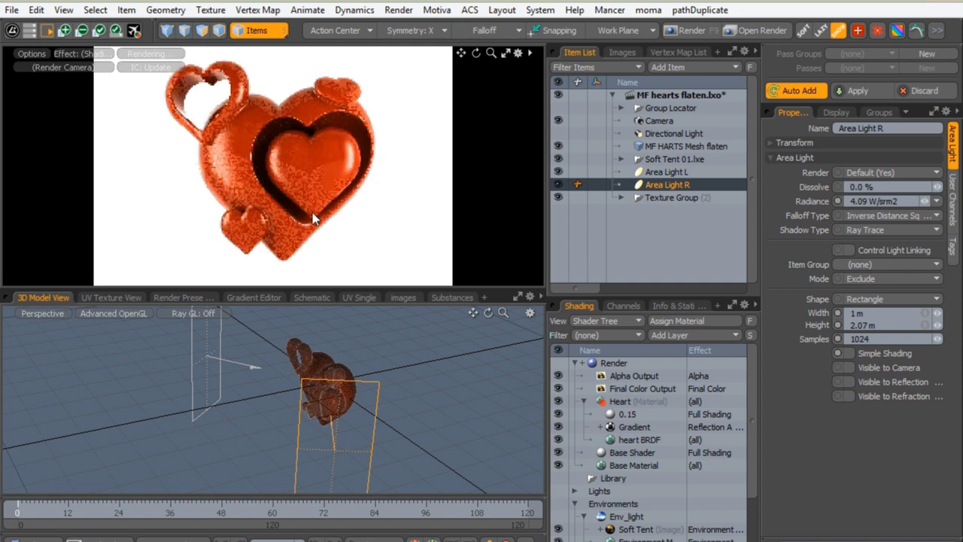
{"action": "left_click_drag", "start_coordinate": [378, 334], "coordinate": [360, 392], "text": "alt"}
{"action": "key", "text": "t"}
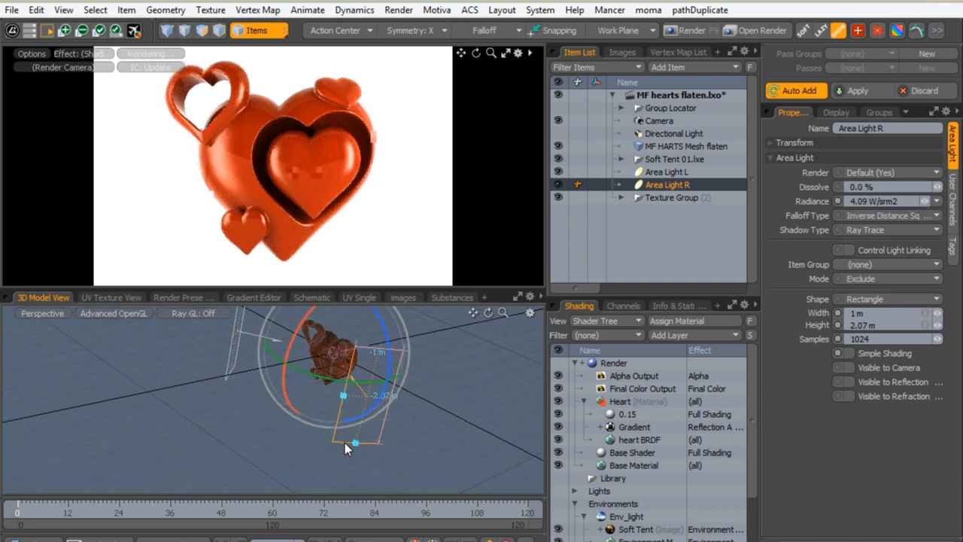
{"action": "left_click_drag", "start_coordinate": [356, 443], "coordinate": [345, 481]}
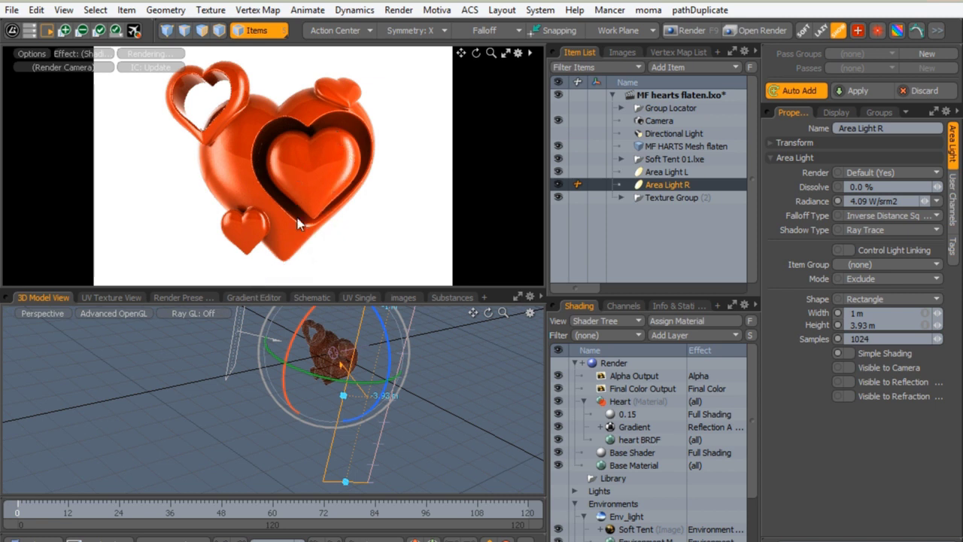
{"action": "key", "text": "space"}
{"action": "left_click_drag", "start_coordinate": [358, 383], "coordinate": [410, 378], "text": "alt"}
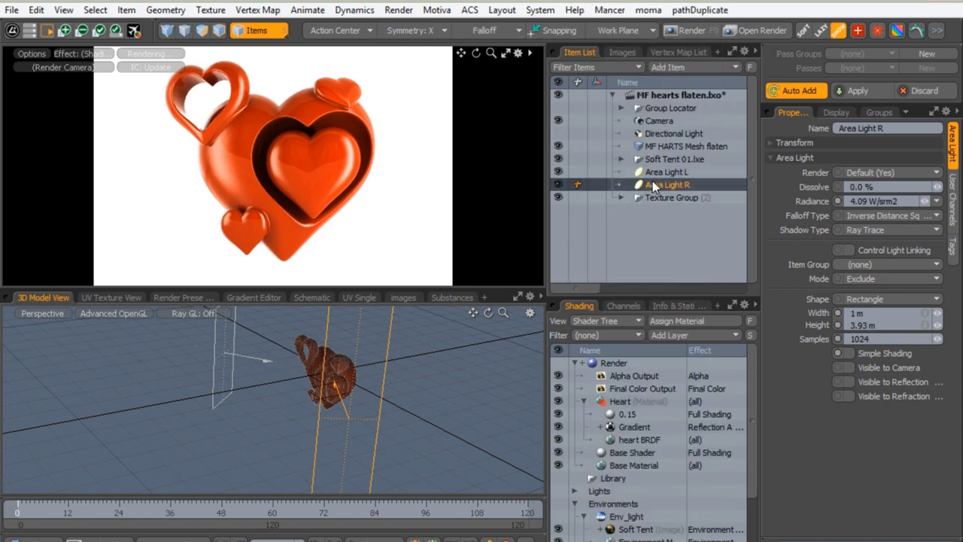
Step: Duplicate Area Light L again to get a third area light
{"action": "right_click", "coordinate": [653, 185]}
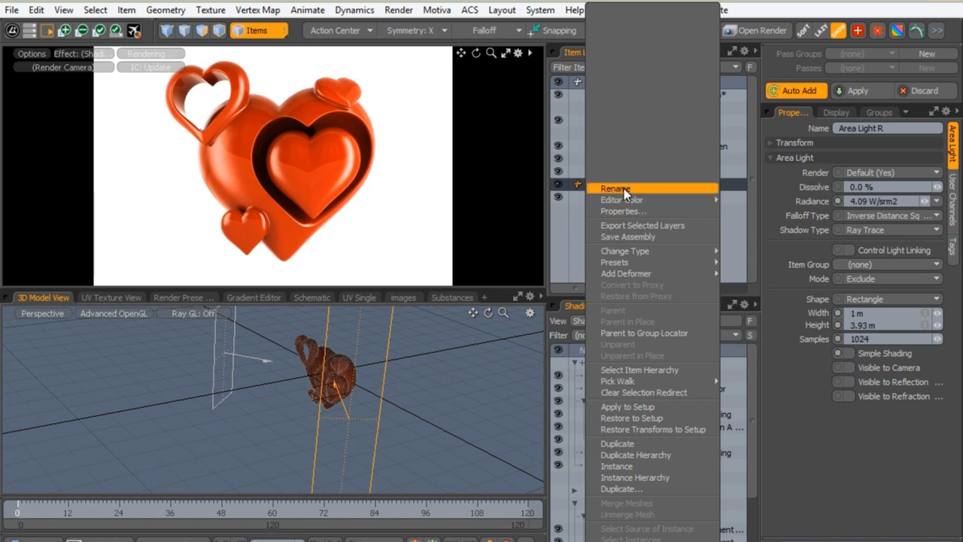
{"action": "left_click", "coordinate": [726, 184]}
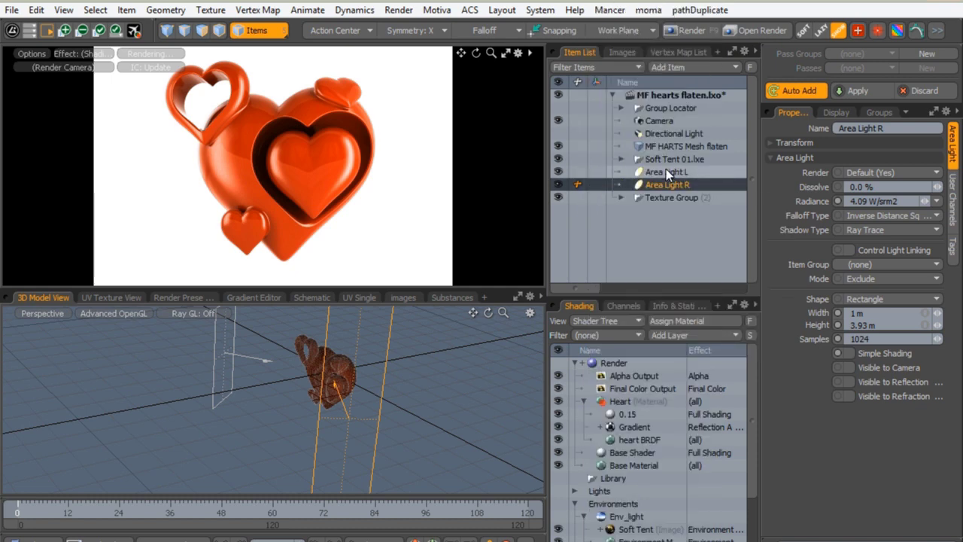
{"action": "left_click", "coordinate": [661, 172]}
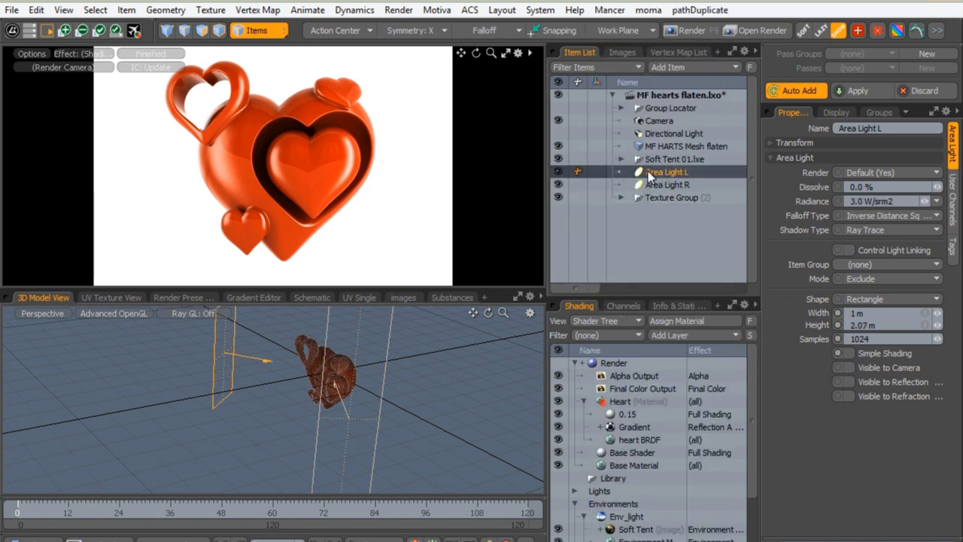
{"action": "right_click", "coordinate": [647, 172]}
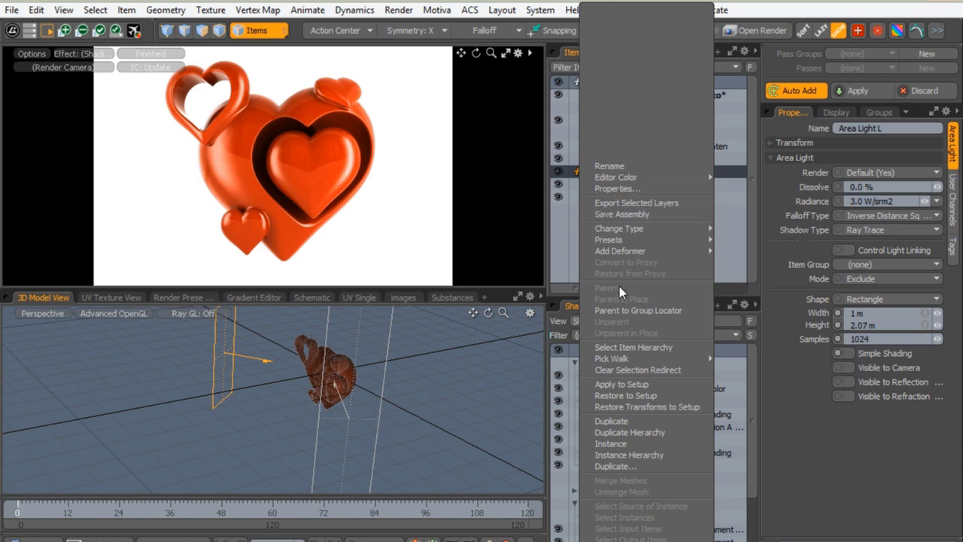
{"action": "left_click", "coordinate": [607, 421]}
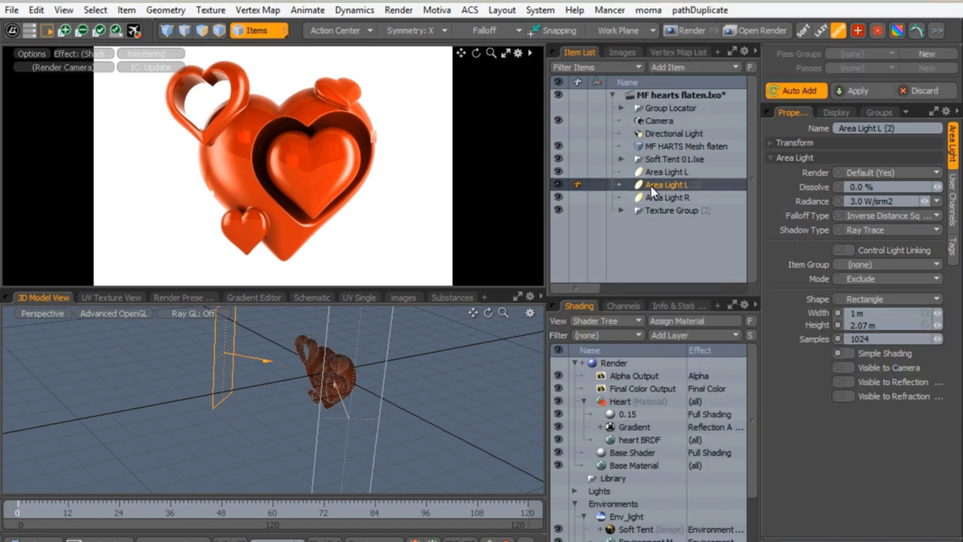
Step: Rename the duplicated light Area Light L (2) as Area Light T
{"action": "double_click", "coordinate": [681, 186]}
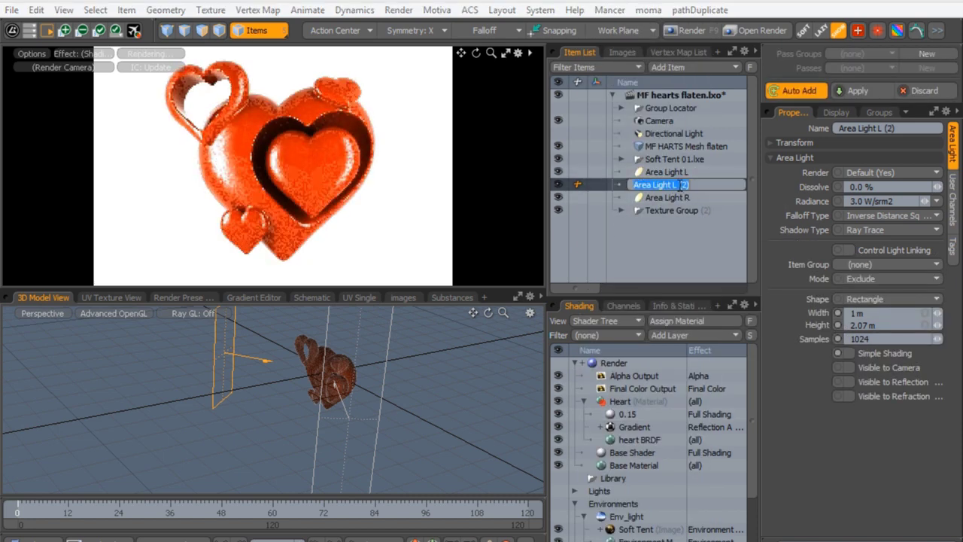
{"action": "left_click_drag", "start_coordinate": [672, 185], "coordinate": [691, 185]}
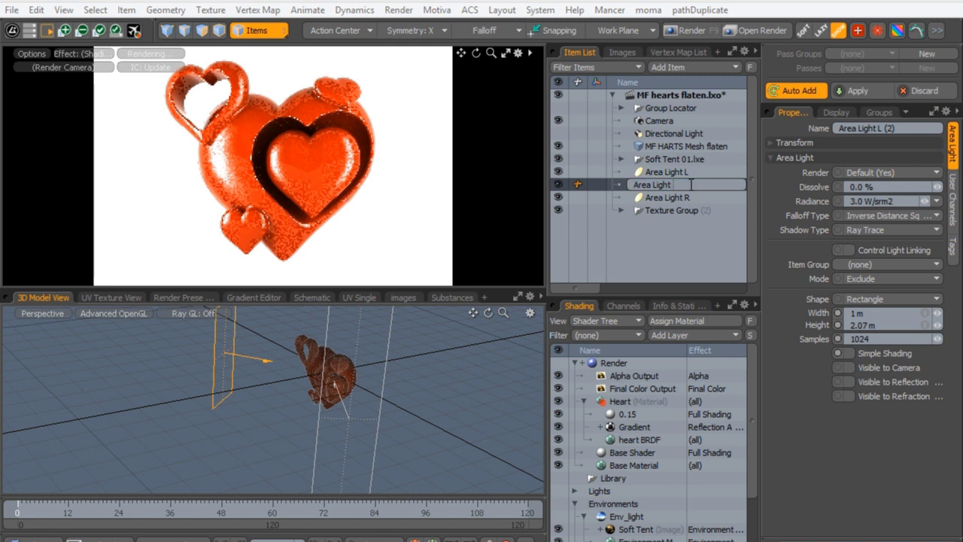
{"action": "type", "text": "T"}
{"action": "key", "text": "Return"}
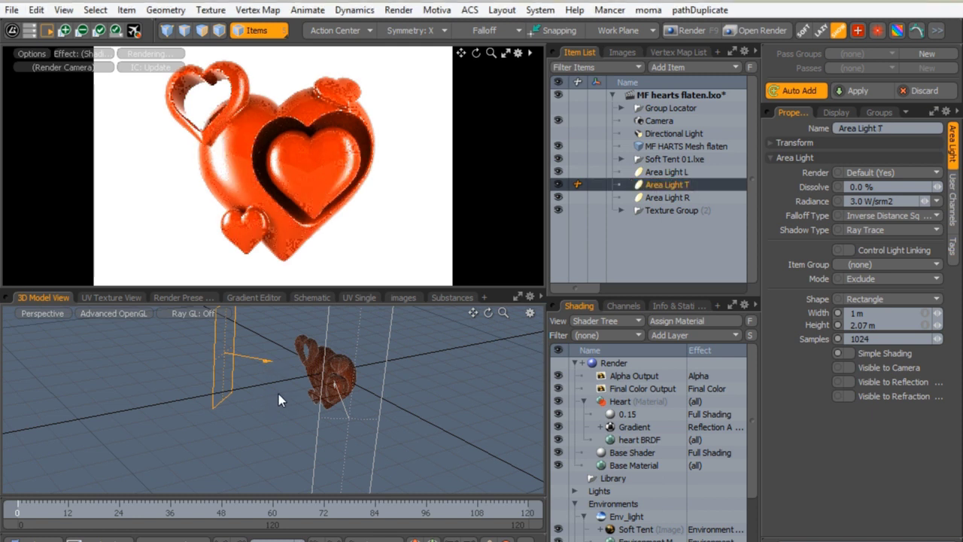
Step: Rotate Area Light T around the origin to above the hearts mesh, with an X rotation of about -62.5°
{"action": "key", "text": "e"}
{"action": "left_click_drag", "start_coordinate": [267, 379], "coordinate": [297, 409]}
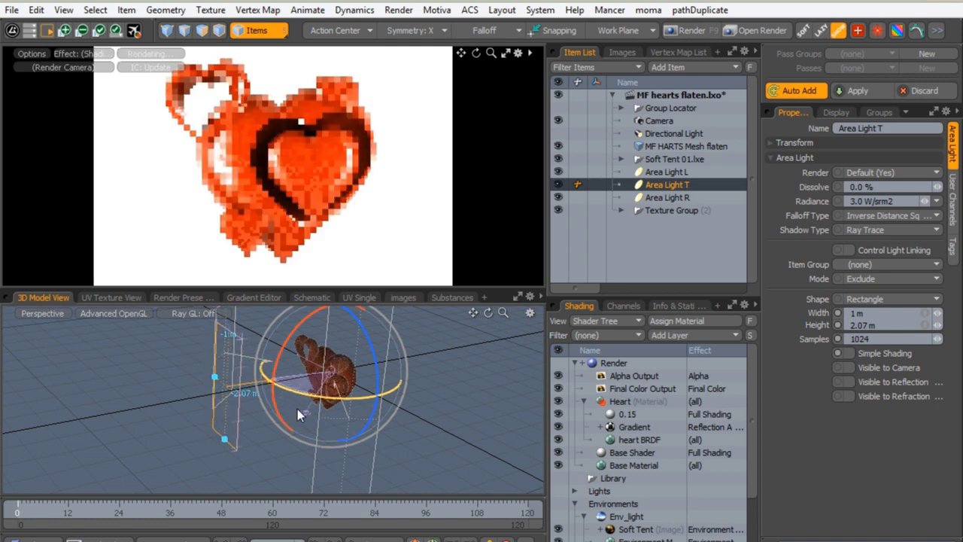
{"action": "left_click_drag", "start_coordinate": [172, 408], "coordinate": [329, 380], "text": "alt"}
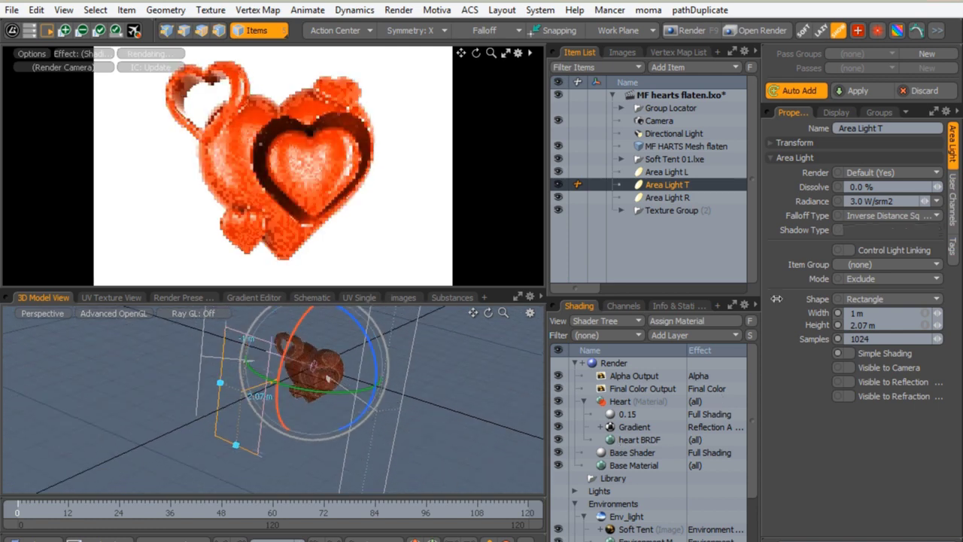
{"action": "left_click", "coordinate": [771, 142]}
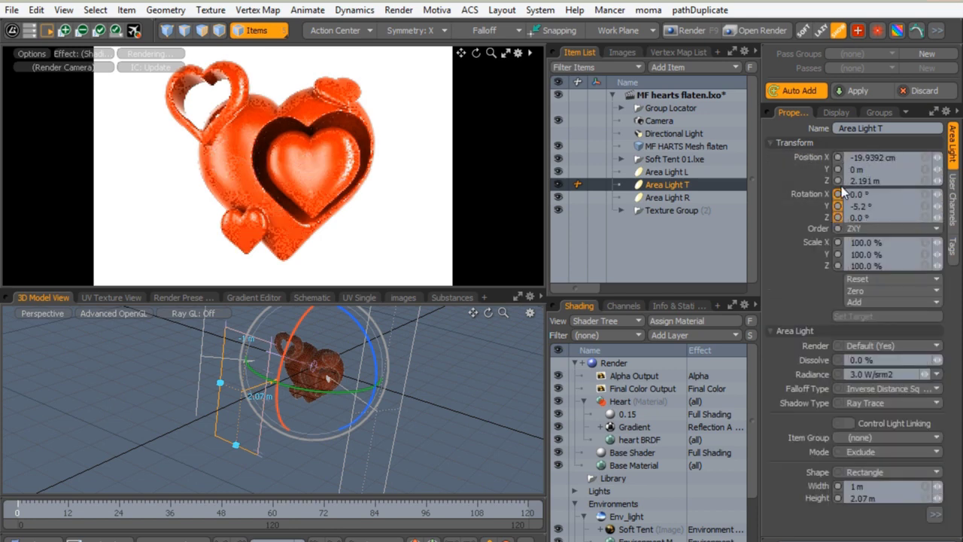
{"action": "left_click_drag", "start_coordinate": [882, 182], "coordinate": [830, 181]}
{"action": "left_click_drag", "start_coordinate": [872, 209], "coordinate": [831, 219]}
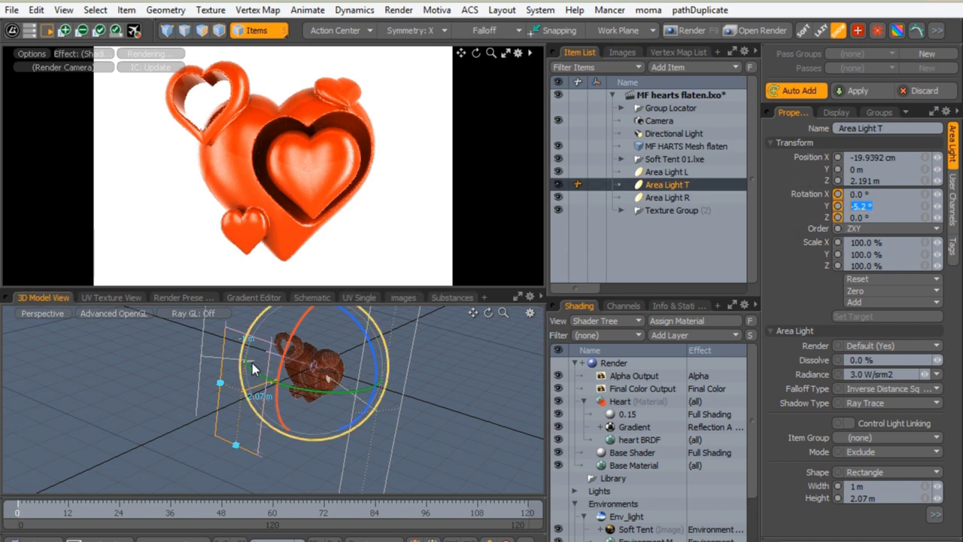
{"action": "left_click_drag", "start_coordinate": [277, 367], "coordinate": [281, 410]}
{"action": "left_click_drag", "start_coordinate": [260, 367], "coordinate": [306, 319]}
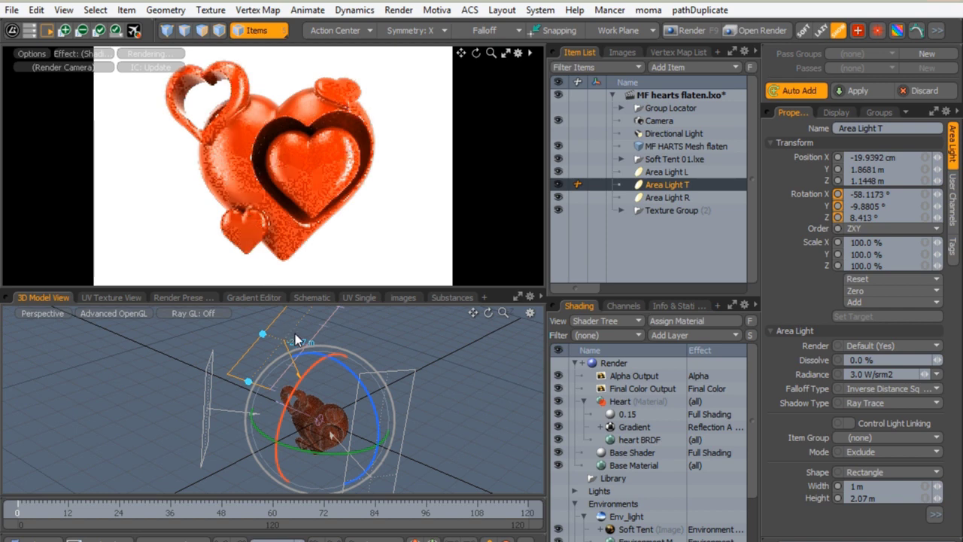
{"action": "left_click_drag", "start_coordinate": [311, 366], "coordinate": [315, 358]}
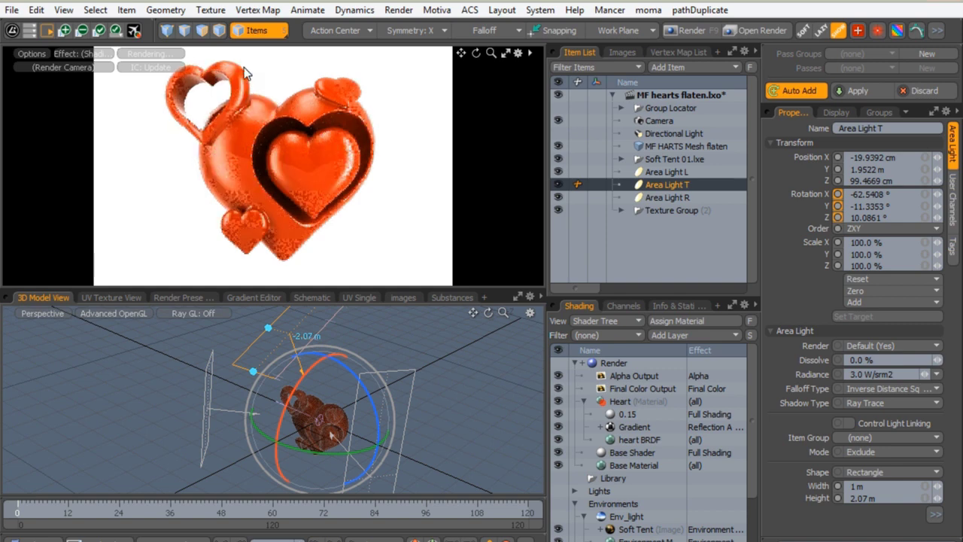
Step: Reshape Area Light T to about 3.46 m wide and 1.15 m high
{"action": "left_click_drag", "start_coordinate": [277, 334], "coordinate": [240, 328], "text": "alt"}
{"action": "mouse_move", "coordinate": [270, 386]}
{"action": "left_mouse_down"}
{"action": "mouse_move", "coordinate": [297, 355]}
{"action": "mouse_move", "coordinate": [278, 380]}
{"action": "left_mouse_up"}
{"action": "scroll", "coordinate": [278, 373], "scroll_direction": "up", "scroll_amount": 2}
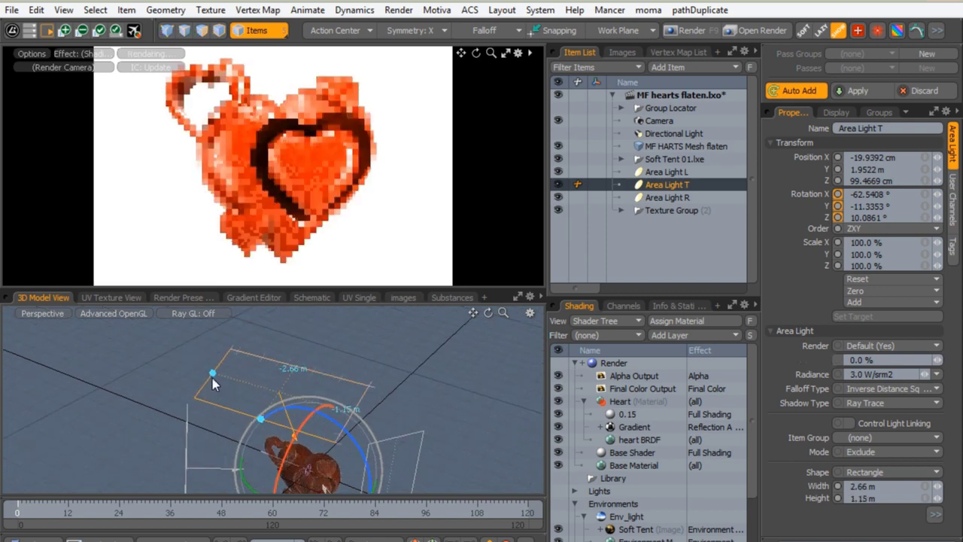
{"action": "left_click_drag", "start_coordinate": [214, 374], "coordinate": [194, 367]}
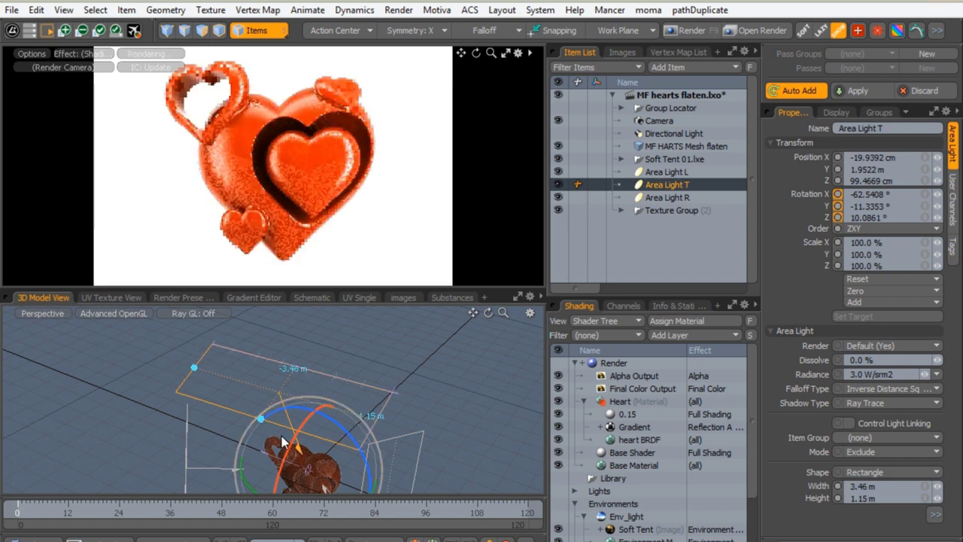
Step: Tilt Area Light T further over the hearts to an X rotation of about -69.4° and enlarge the render preview
{"action": "left_click_drag", "start_coordinate": [288, 453], "coordinate": [300, 425]}
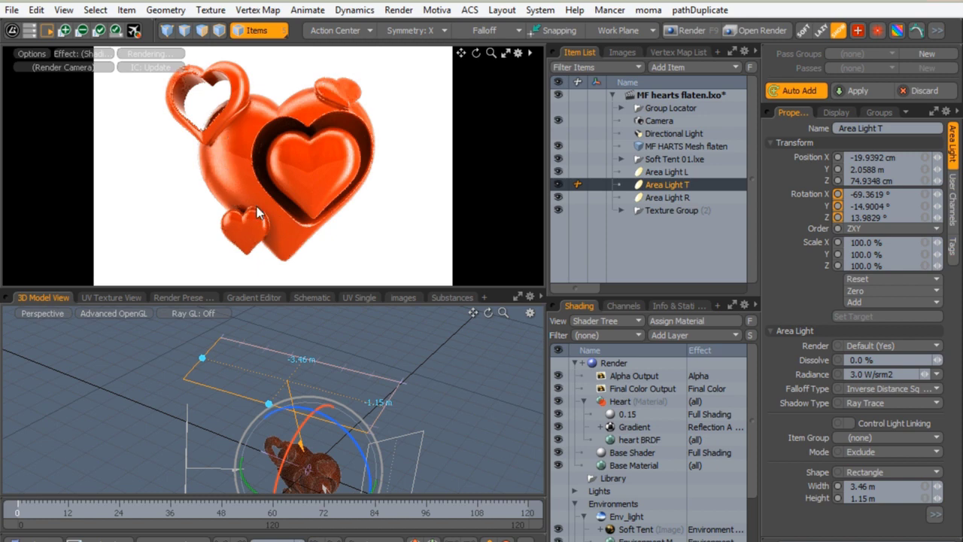
{"action": "left_click_drag", "start_coordinate": [298, 334], "coordinate": [301, 366], "text": "alt"}
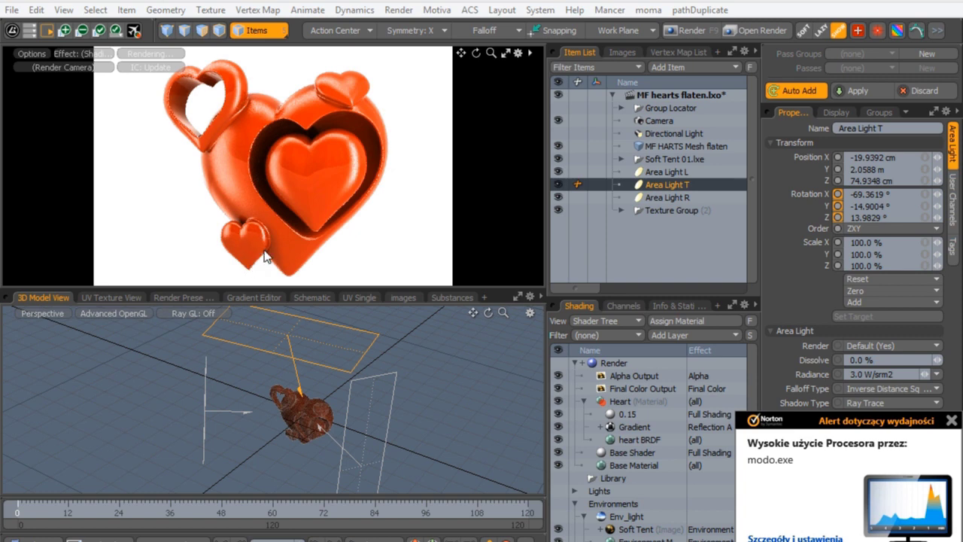
{"action": "left_click", "coordinate": [952, 421]}
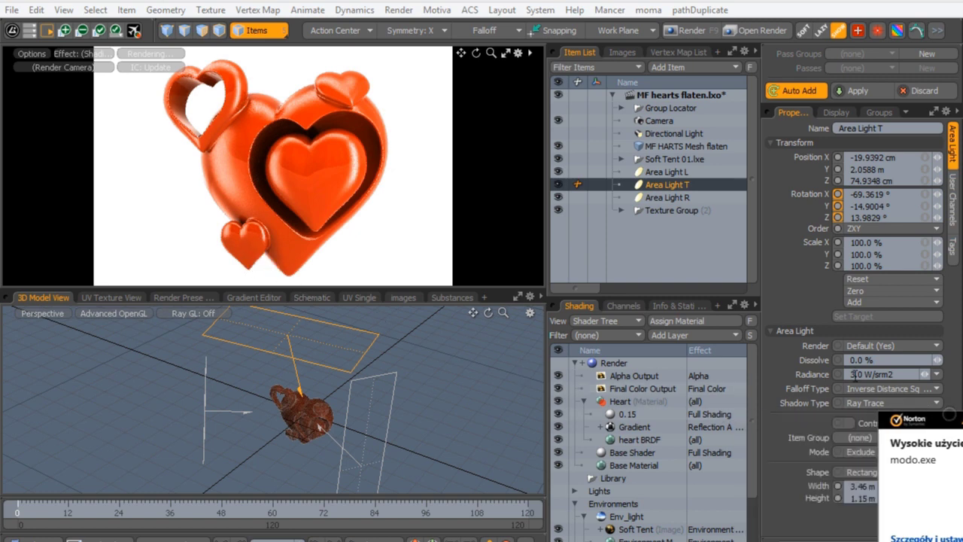
{"action": "left_click_drag", "start_coordinate": [410, 287], "coordinate": [410, 373]}
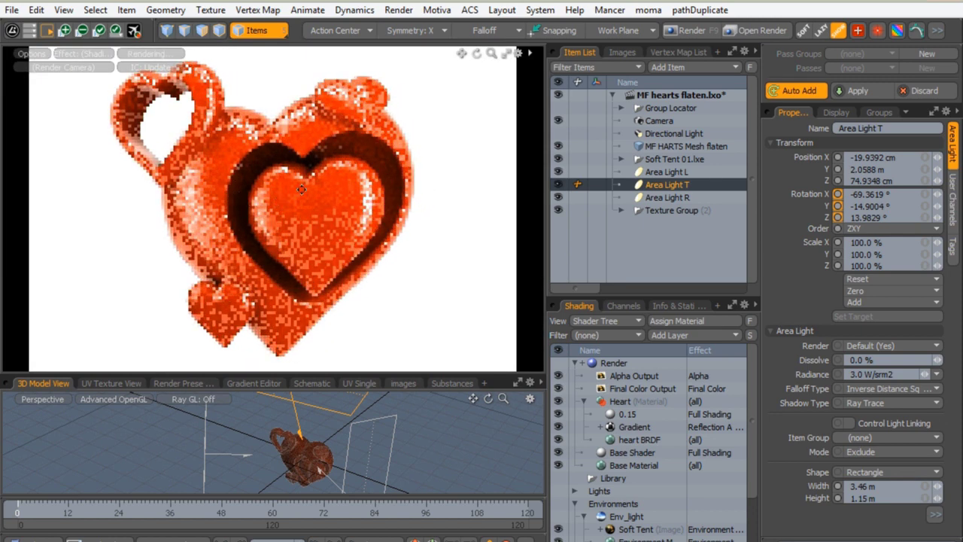
Step: Set the render frame width to 1500 pixels, giving a 1500 x 1000 frame
{"action": "left_click", "coordinate": [613, 362]}
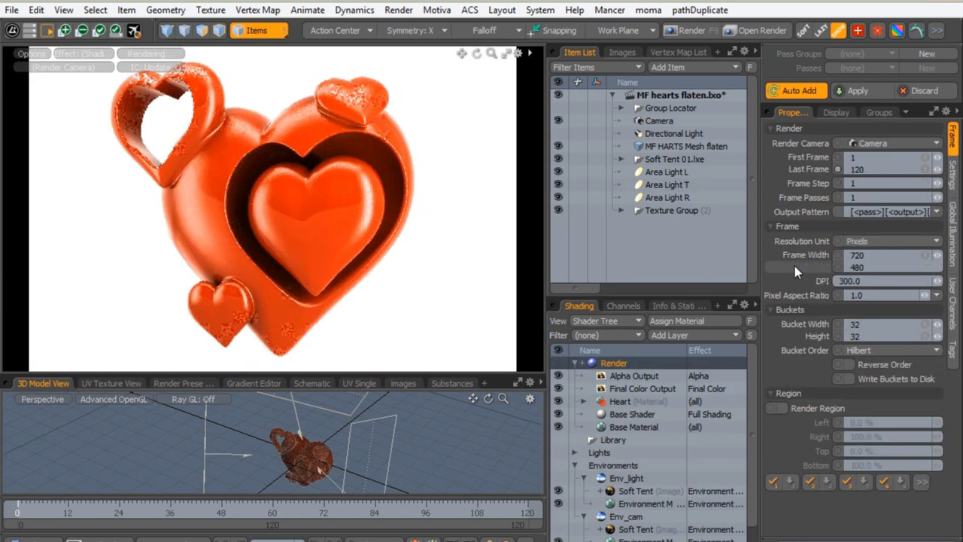
{"action": "left_click", "coordinate": [890, 256]}
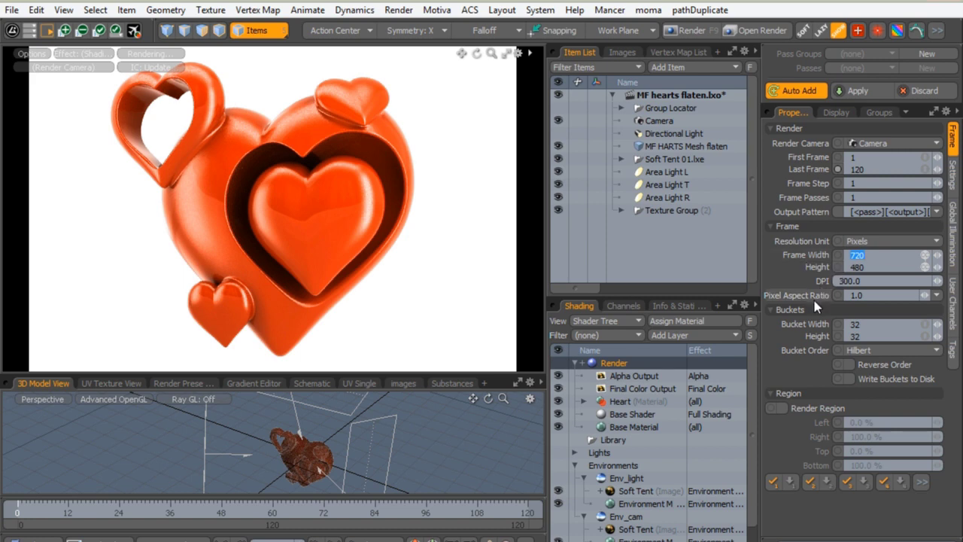
{"action": "type", "text": "1500"}
{"action": "key", "text": "Return"}
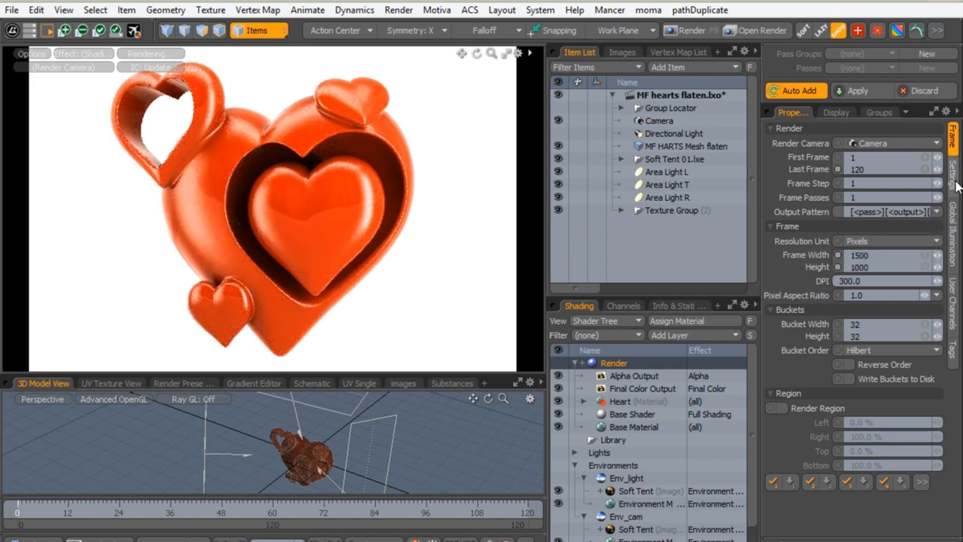
Step: Set the render antialiasing to 16 Samples/Pixel with the Mitchell-Netravali filter and enable Adaptive Subdivision
{"action": "left_click", "coordinate": [953, 174]}
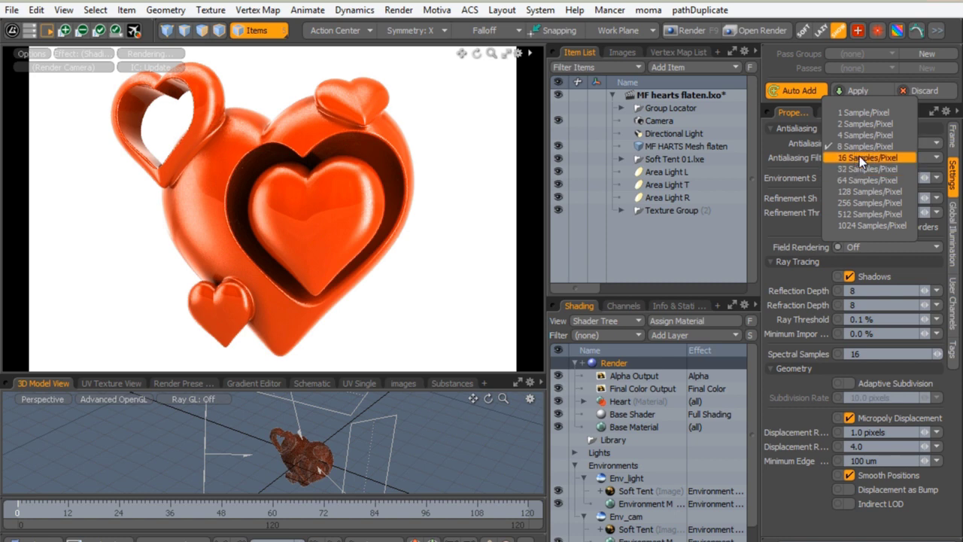
{"action": "left_click", "coordinate": [858, 156]}
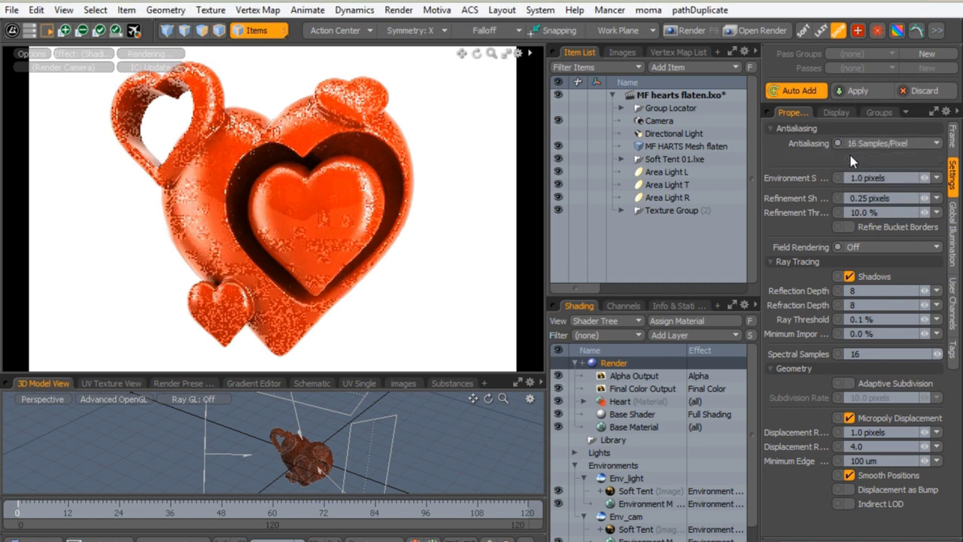
{"action": "left_click", "coordinate": [855, 156]}
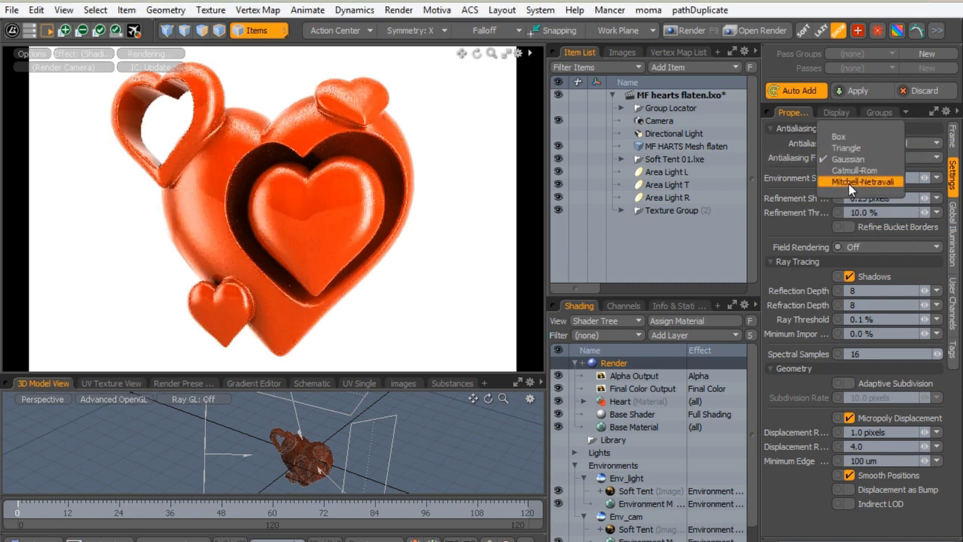
{"action": "left_click", "coordinate": [850, 182]}
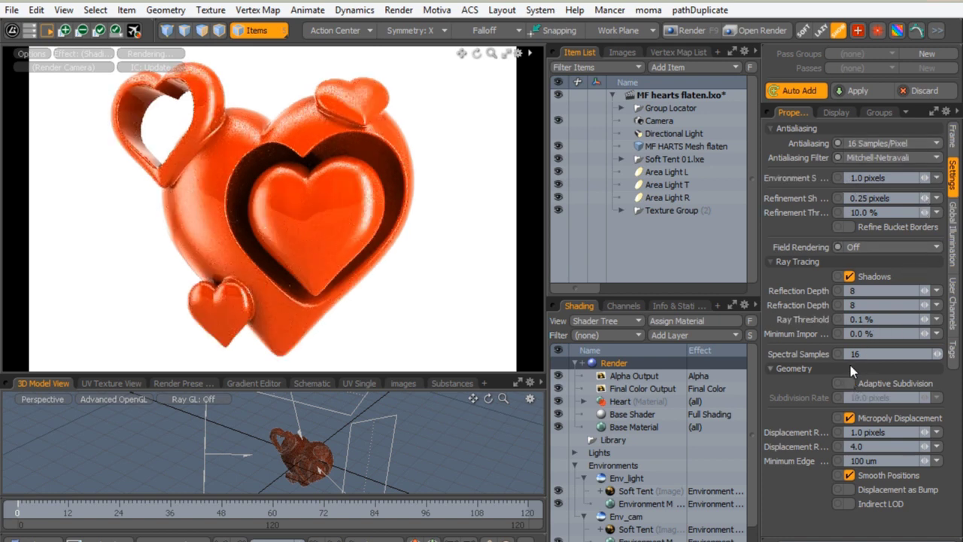
{"action": "left_click", "coordinate": [850, 383]}
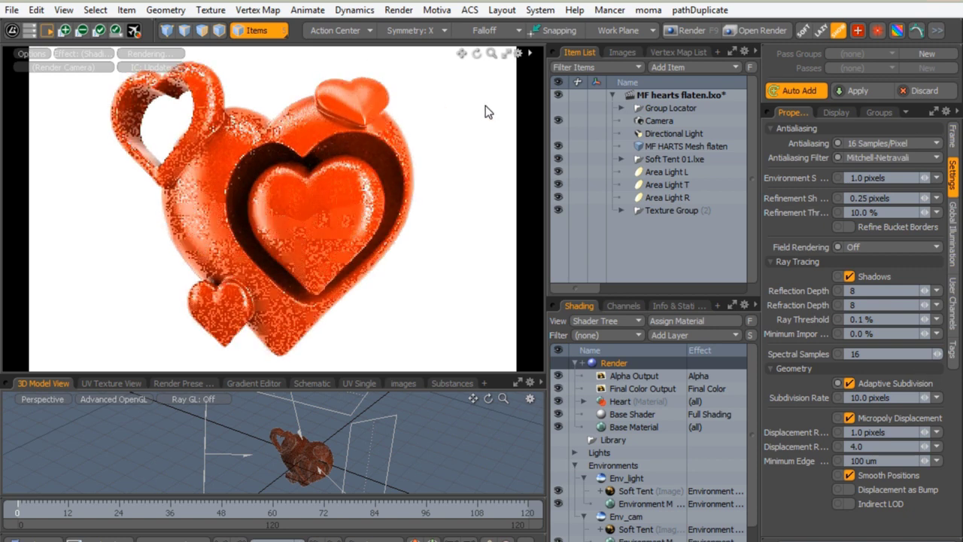
Step: Set the global illumination to 2 indirect bounces and 512 indirect rays
{"action": "left_click", "coordinate": [952, 237]}
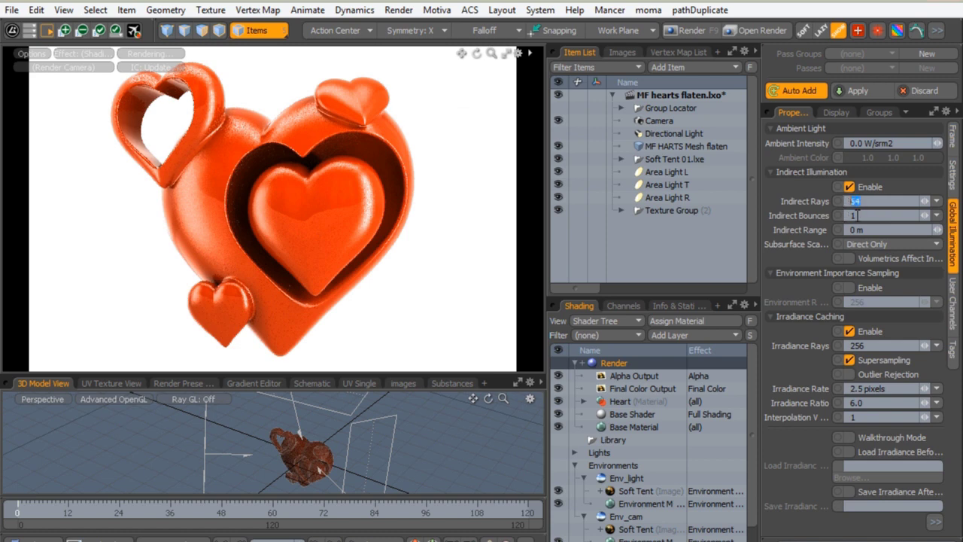
{"action": "type", "text": "2"}
{"action": "key", "text": "Return"}
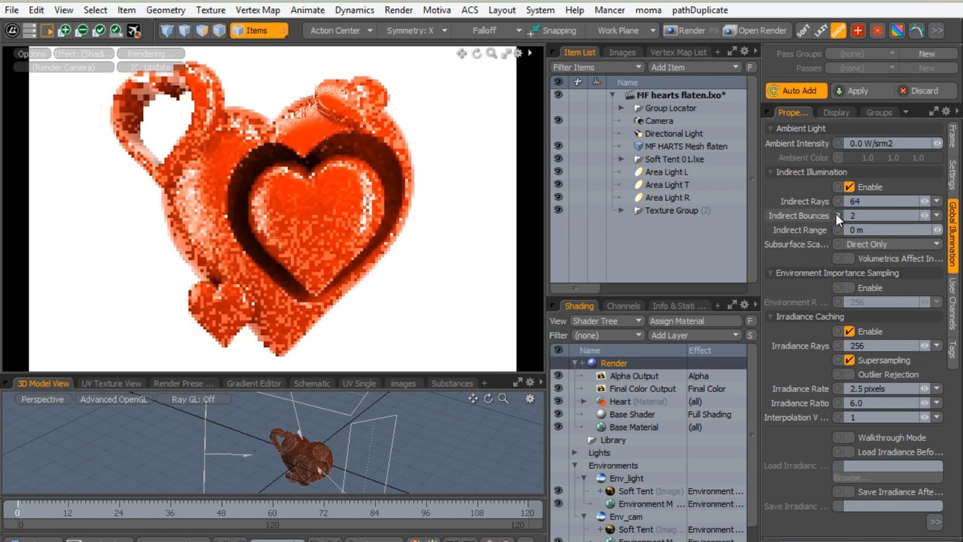
{"action": "left_click", "coordinate": [856, 200]}
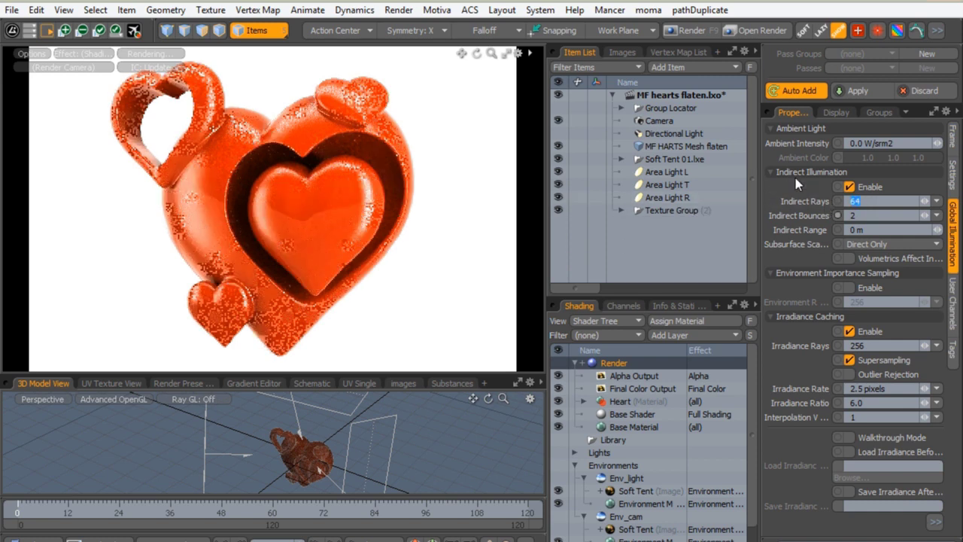
{"action": "type", "text": "512"}
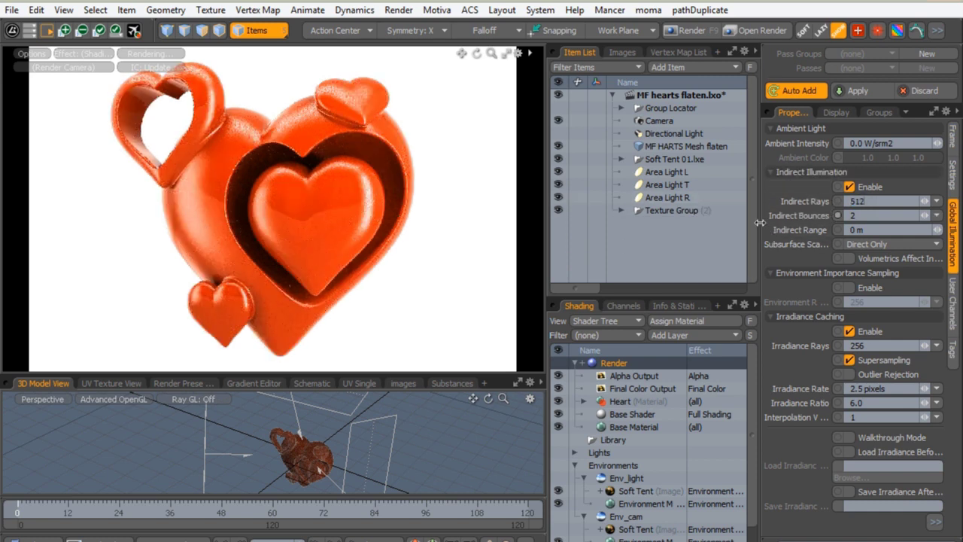
{"action": "key", "text": "Return"}
Step: Render the current frame and start saving the finished render as a layered image
{"action": "left_click", "coordinate": [399, 11]}
{"action": "left_click", "coordinate": [211, 43]}
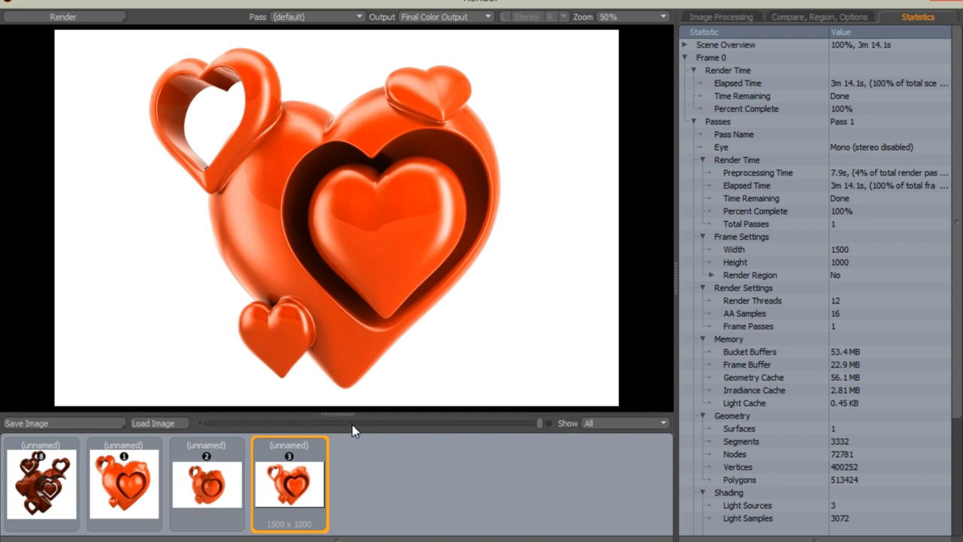
{"action": "left_click", "coordinate": [94, 422]}
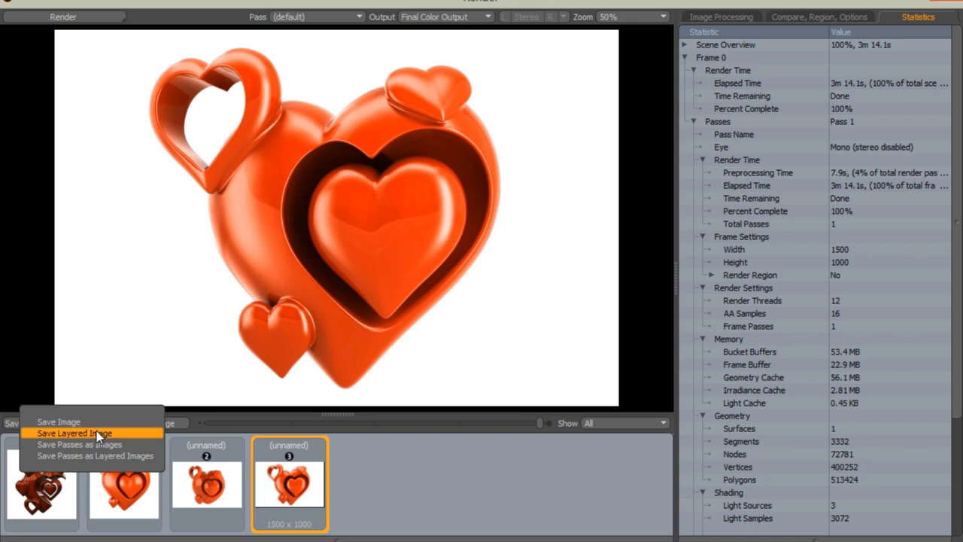
{"action": "left_click", "coordinate": [107, 434]}
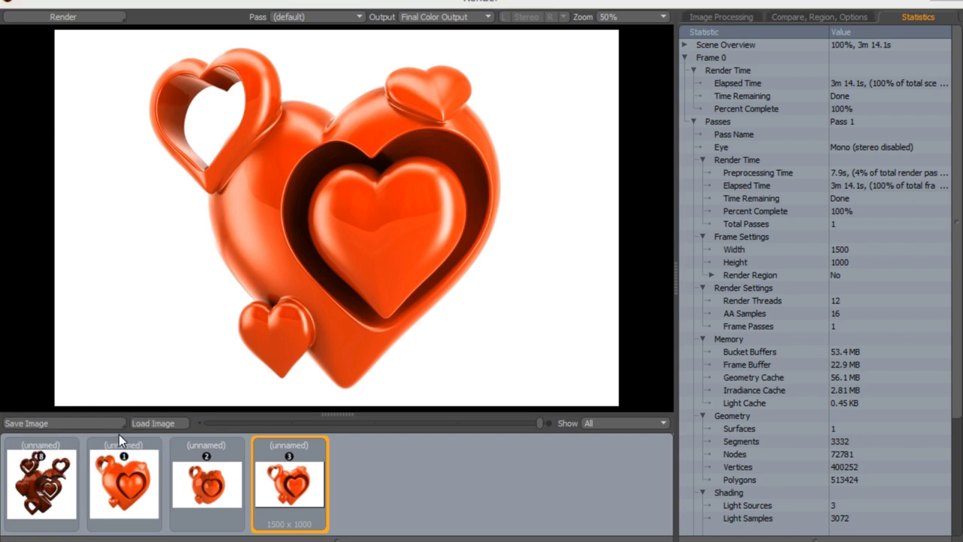
Step: Save the layered PSD as "MF heart" in the Cgtuts_002 Mesh Fusion Heart folder
{"action": "left_click", "coordinate": [233, 45]}
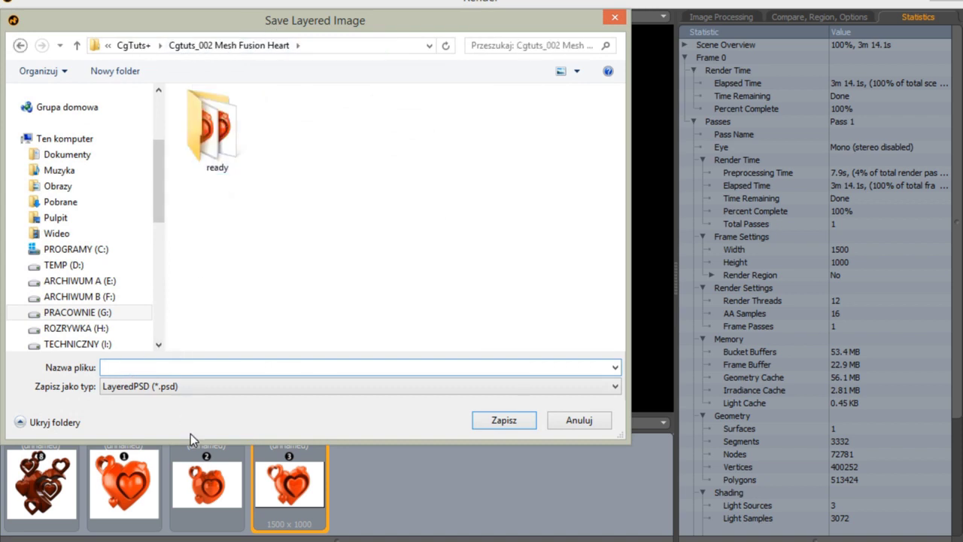
{"action": "type", "text": "M"}
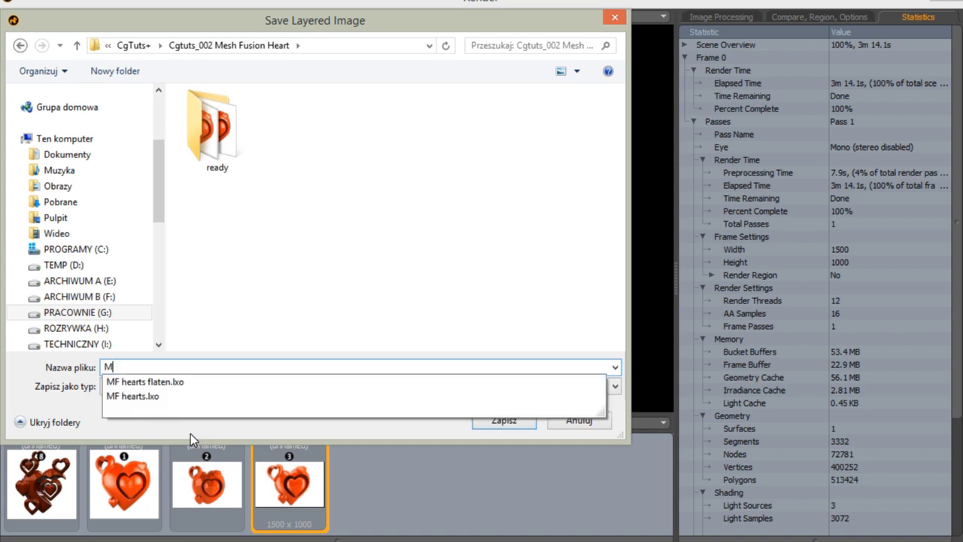
{"action": "type", "text": "F hart"}
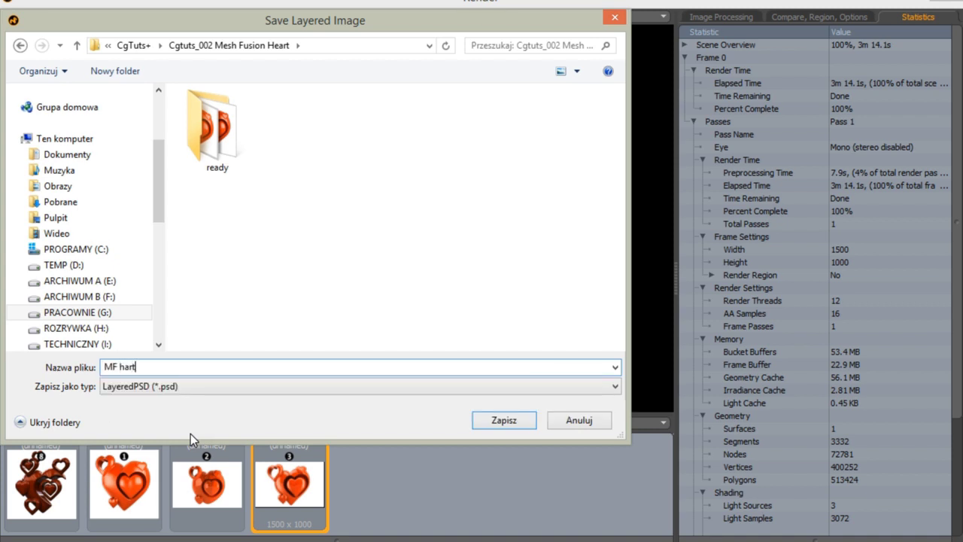
{"action": "key", "text": "BackSpace"}
{"action": "key", "text": "BackSpace"}
{"action": "key", "text": "BackSpace"}
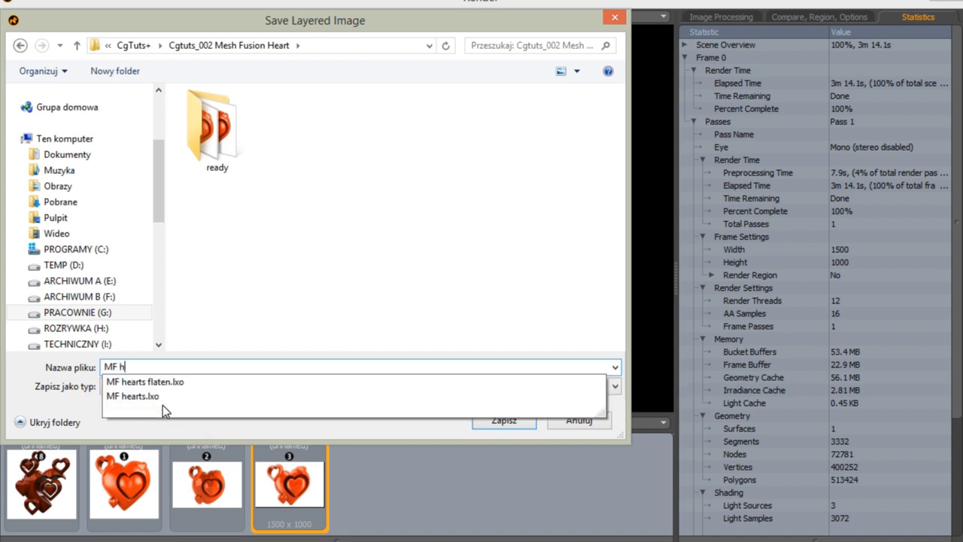
{"action": "type", "text": "eart"}
{"action": "key", "text": "Escape"}
{"action": "left_click", "coordinate": [485, 423]}
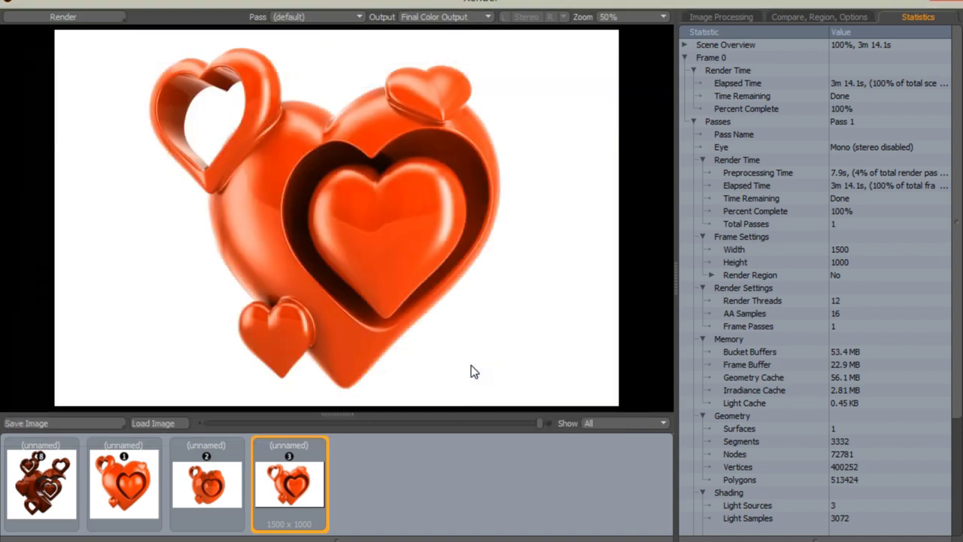
Step: Save the selected 1500 x 1000 render as a layered image
{"action": "left_click", "coordinate": [65, 428]}
{"action": "left_click", "coordinate": [553, 420]}
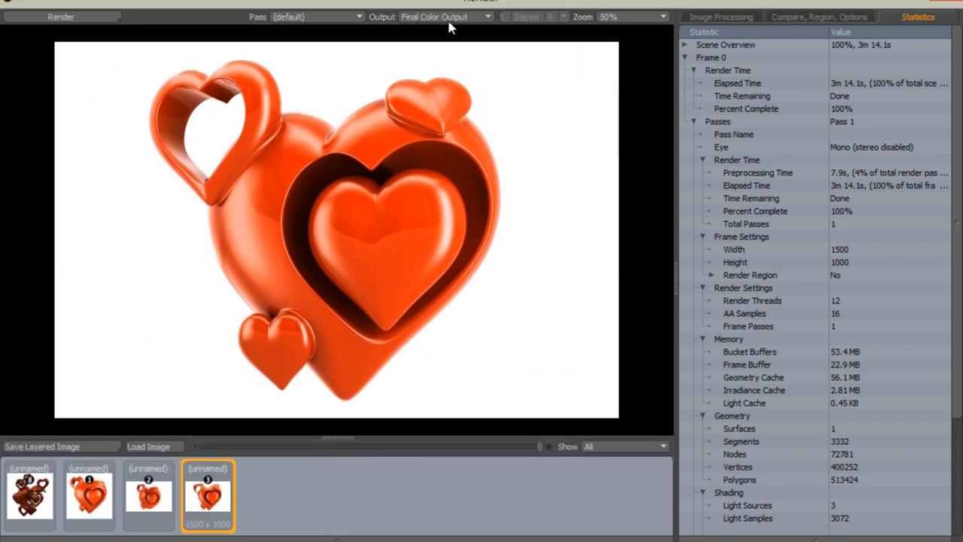
Step: Inspect the render's Alpha Output and return the display to Final Color Output
{"action": "left_click", "coordinate": [444, 18]}
{"action": "left_click", "coordinate": [433, 45]}
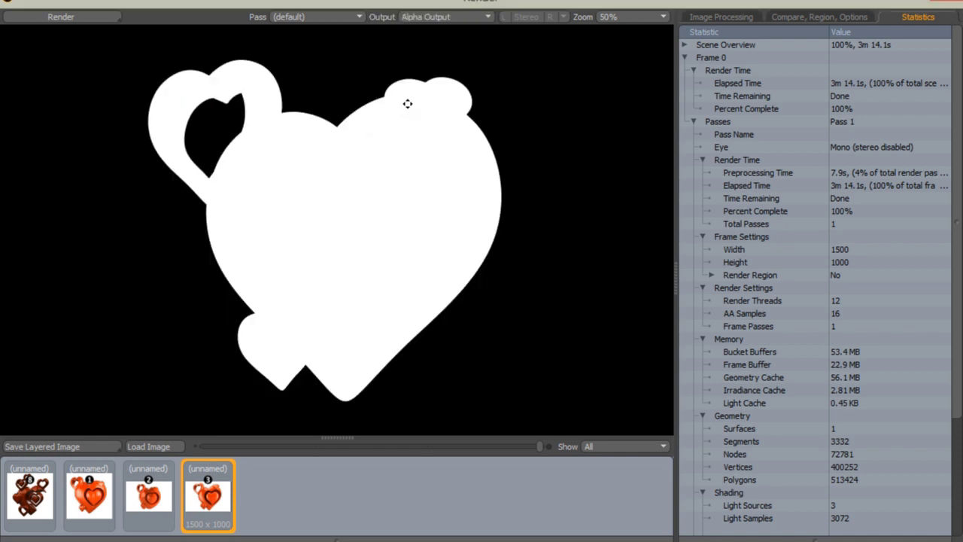
{"action": "left_click", "coordinate": [447, 16]}
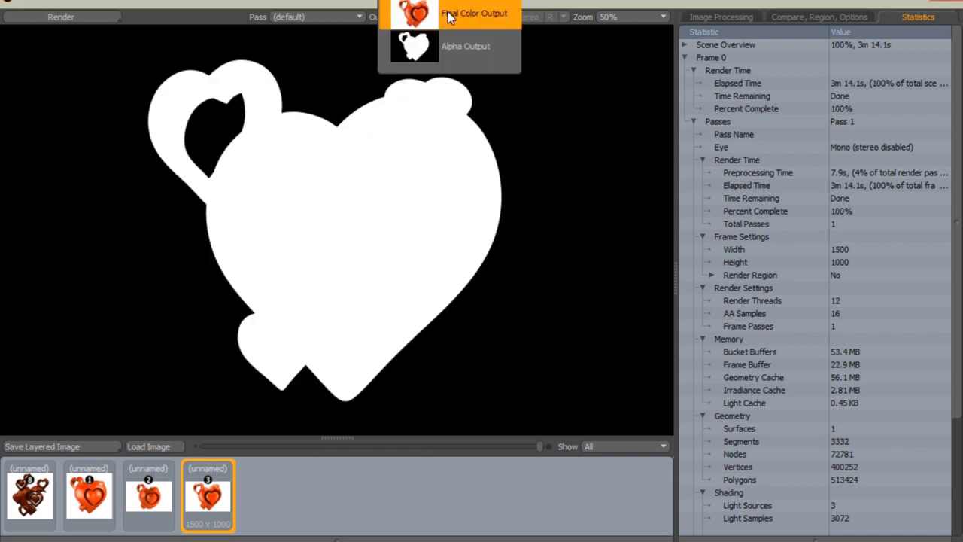
{"action": "left_click", "coordinate": [448, 13]}
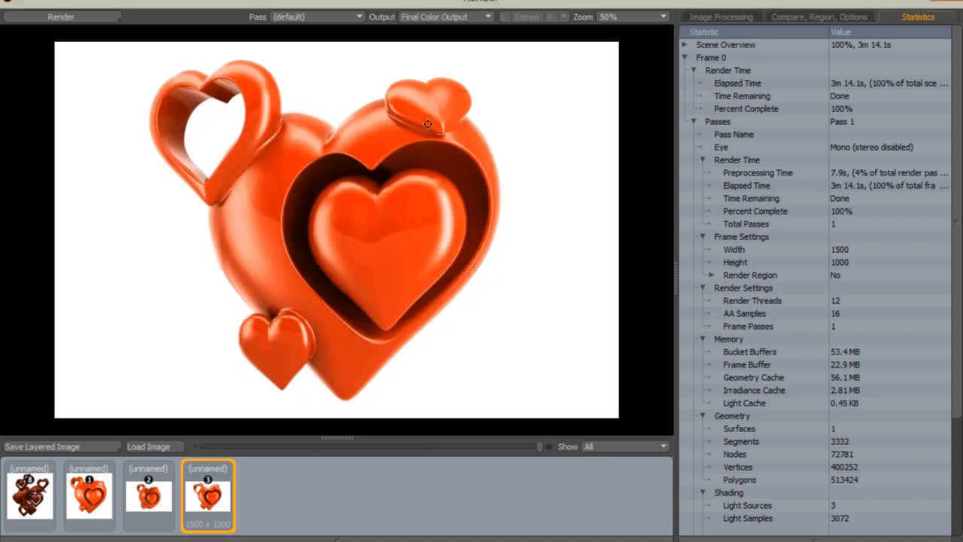
Step: Save the scene and dismiss the Save Scene dialog
{"action": "key", "text": "ctrl+s"}
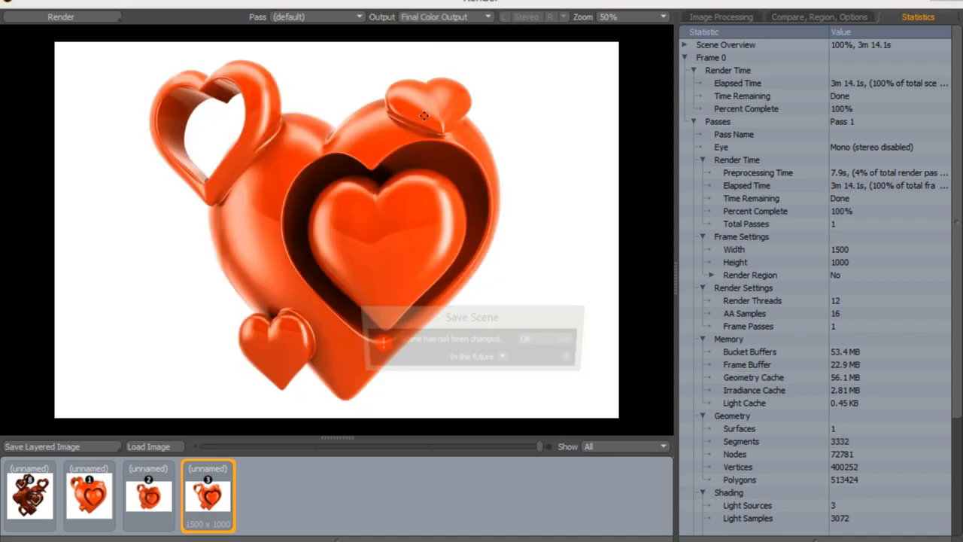
{"action": "left_click", "coordinate": [535, 340]}
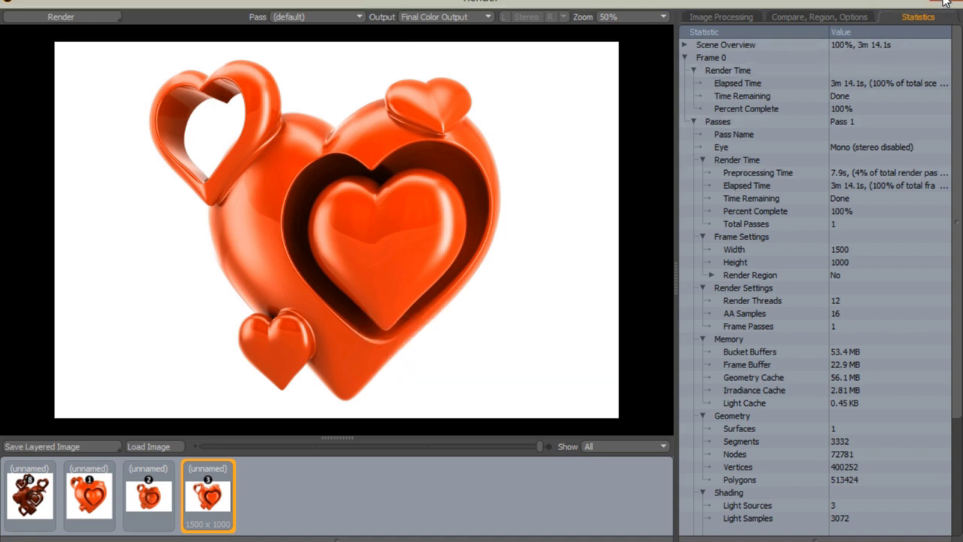